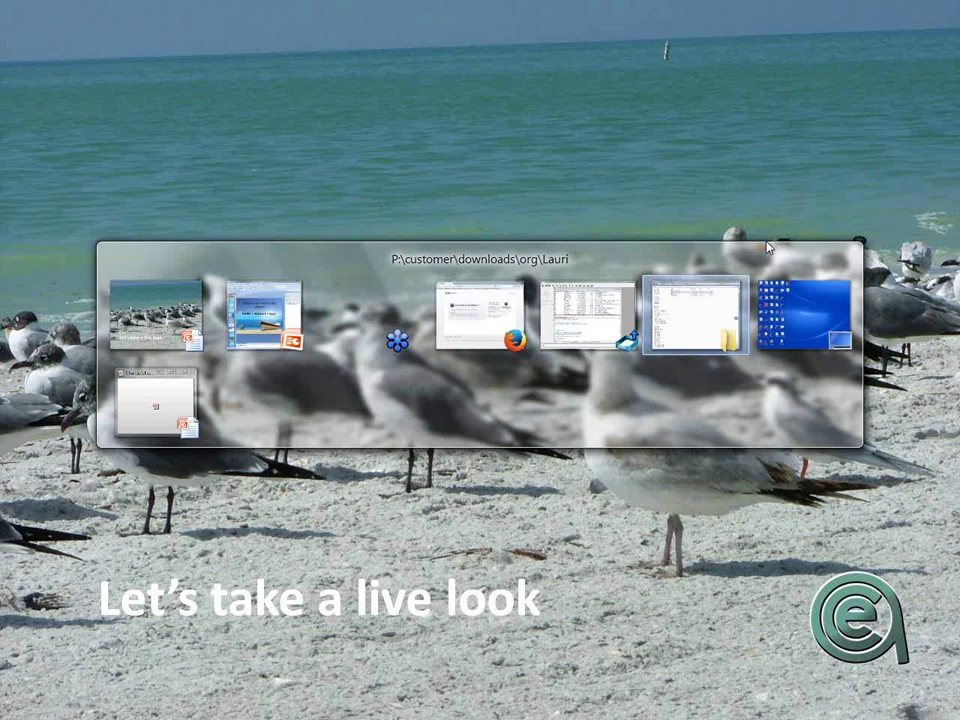
key(alt+Tab)
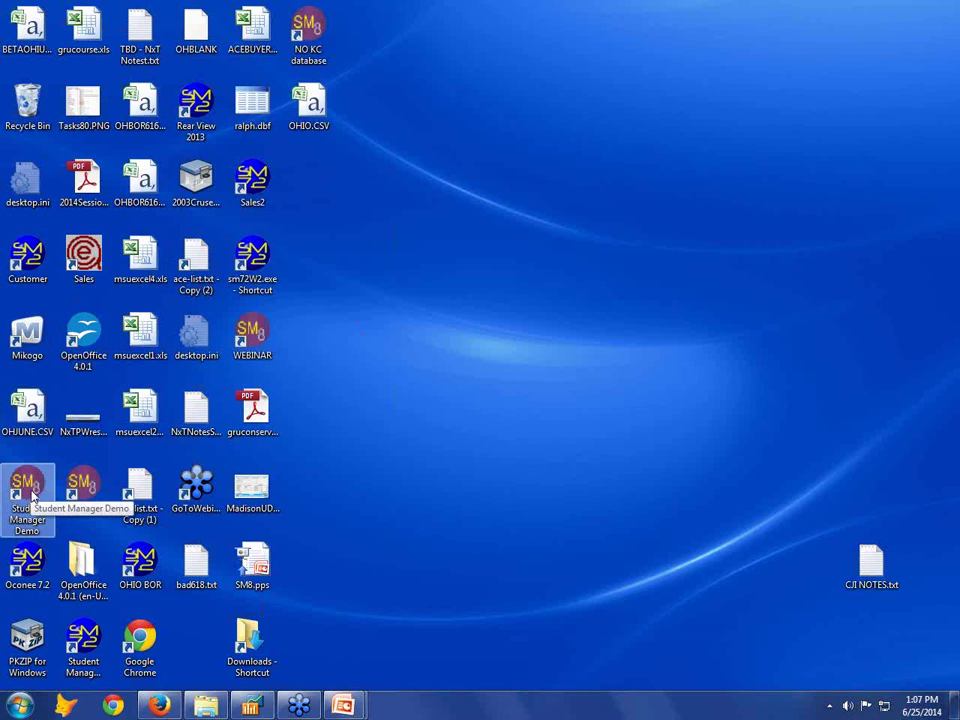
Launch Student Manager Demo from the desktop and log in with the user ID and password
double_click(31, 491)
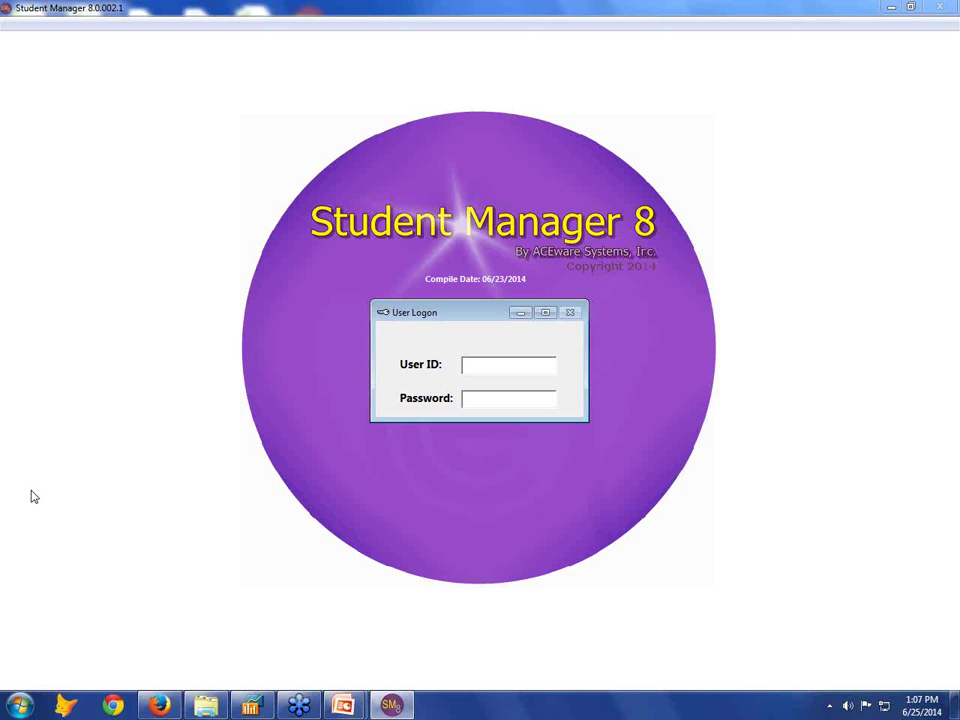
text(CHUCK)
key(Tab)
text(***)
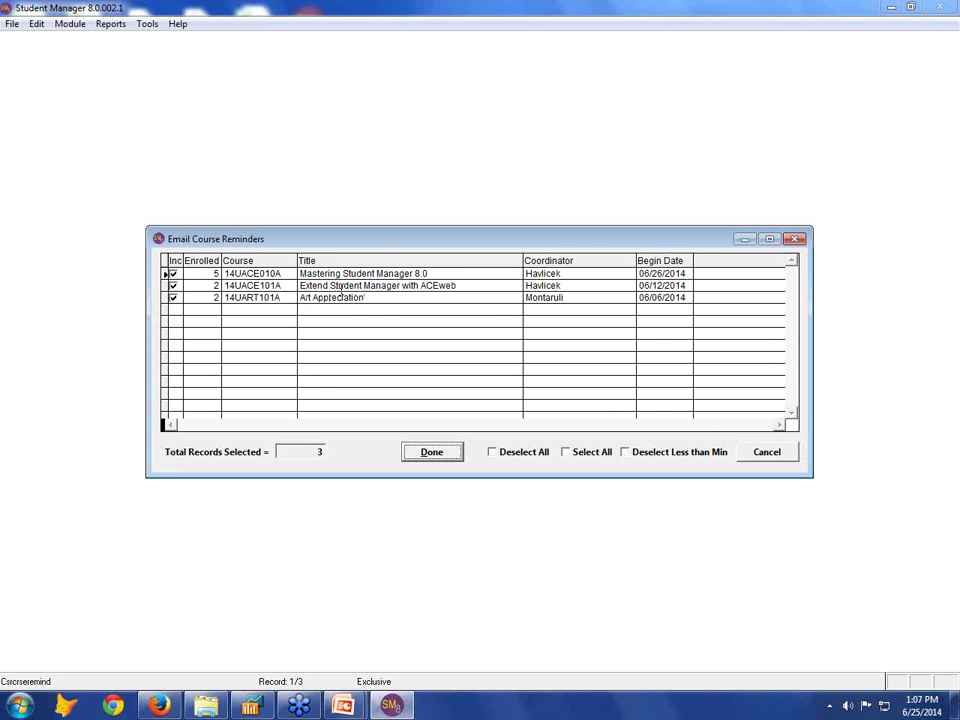
Confirm the three reminder courses, then cancel the Course Reminder e-mail merge without sending
click(441, 447)
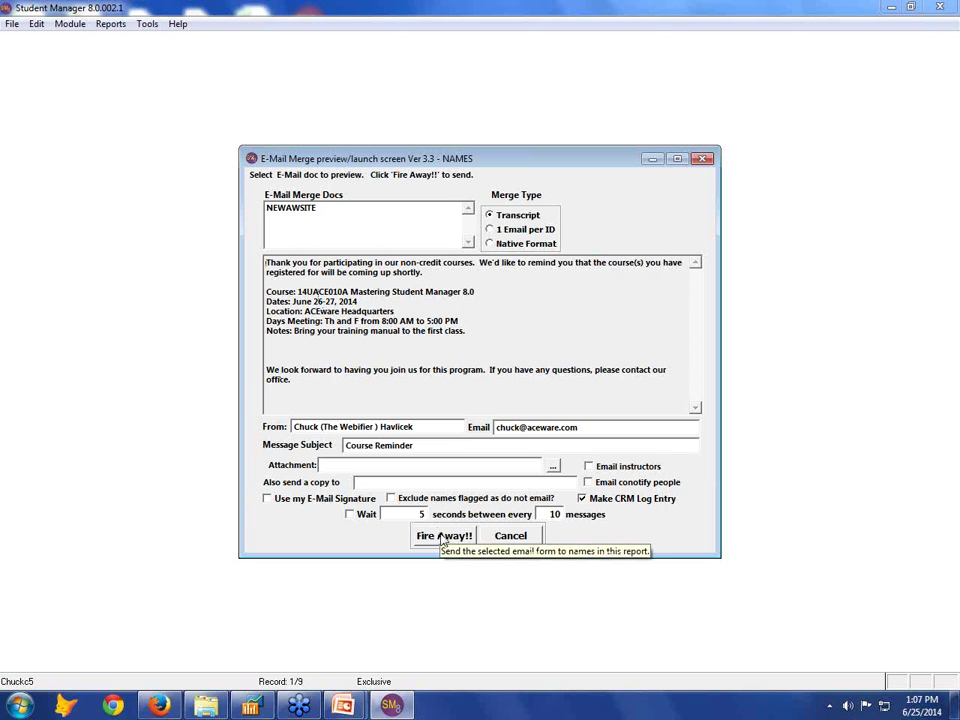
click(502, 538)
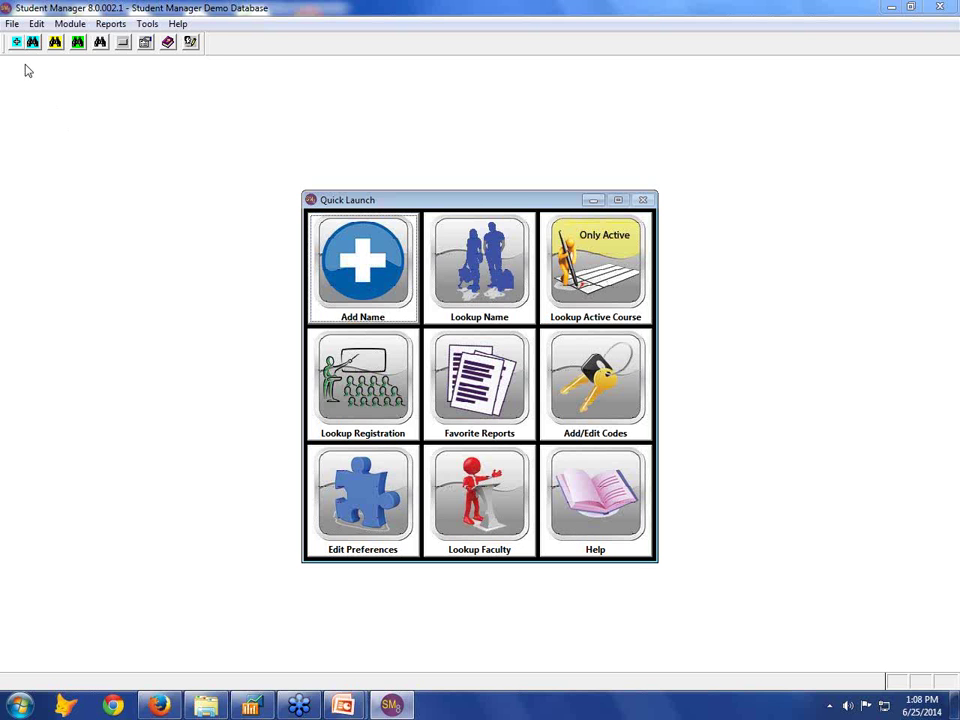
click(12, 24)
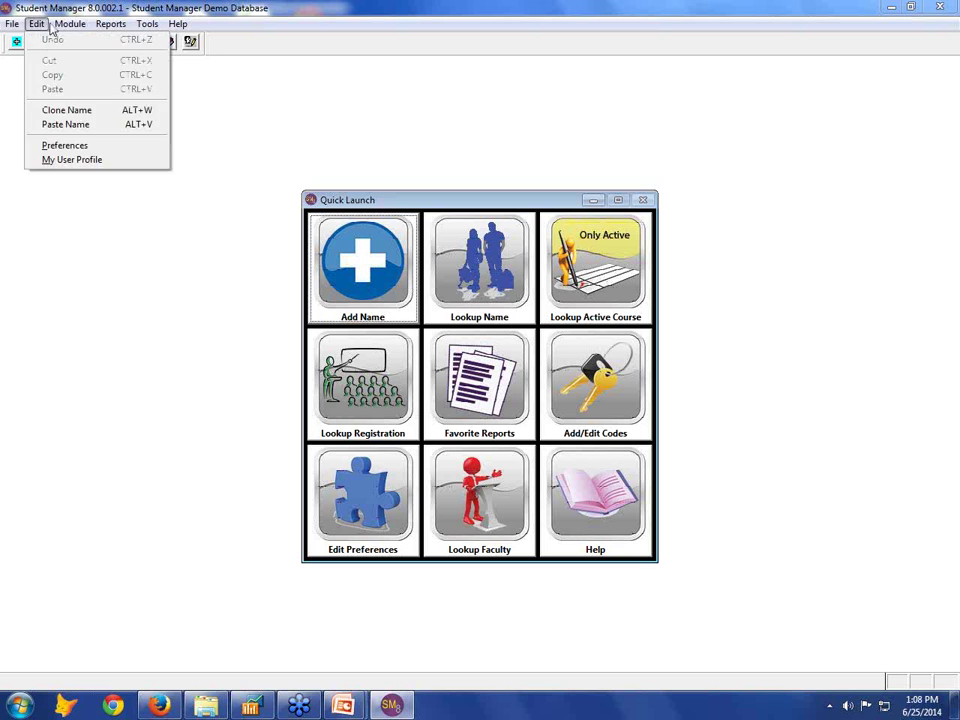
mouse_move(110, 28)
click(379, 100)
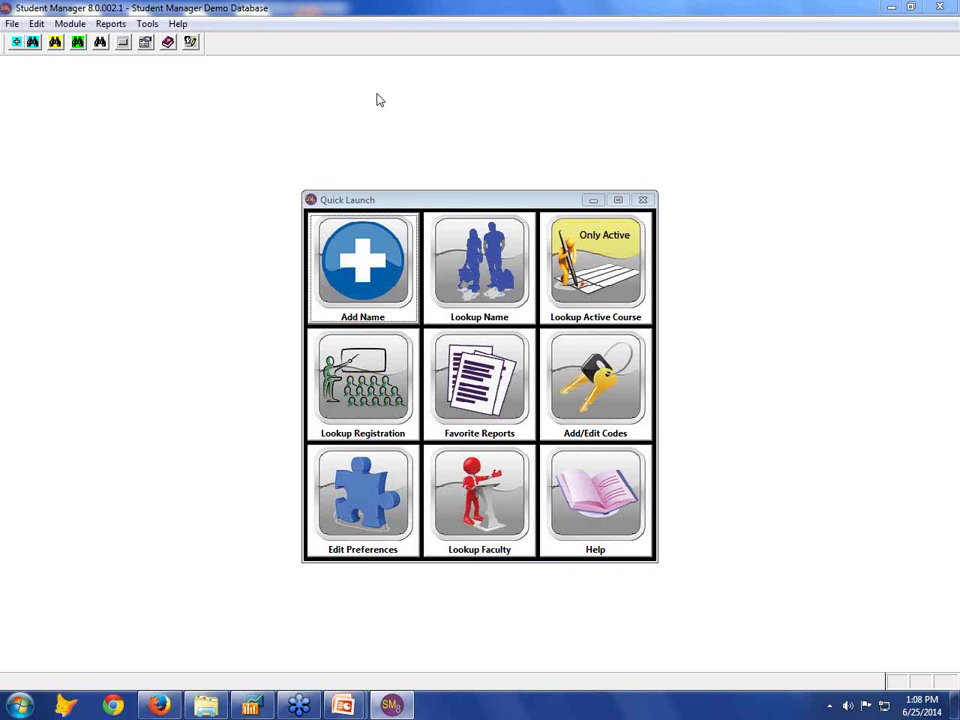
click(110, 26)
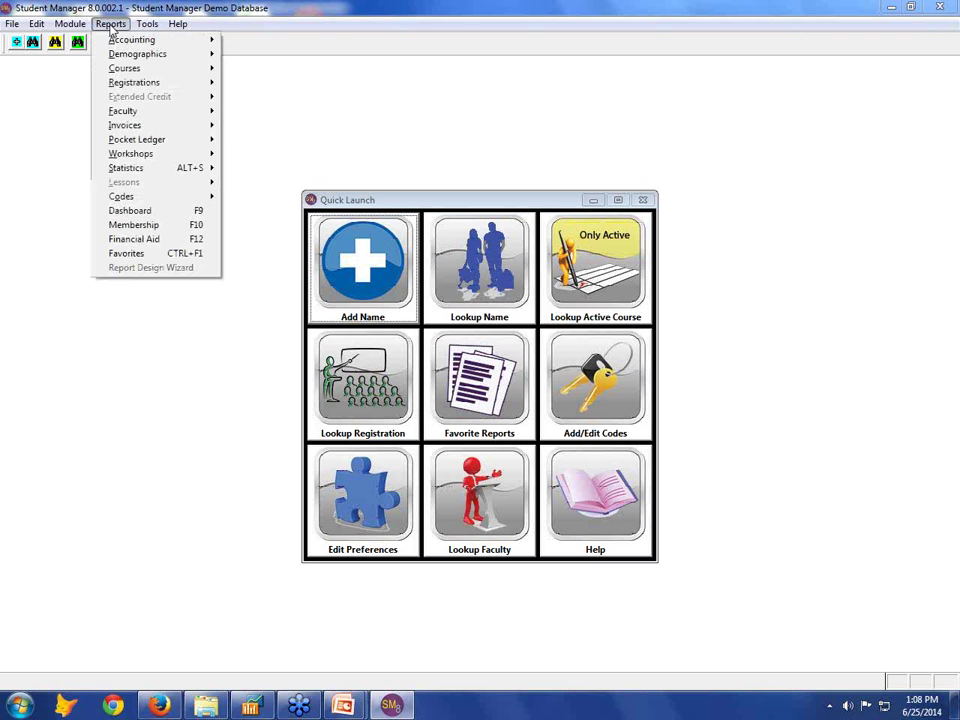
mouse_move(120, 40)
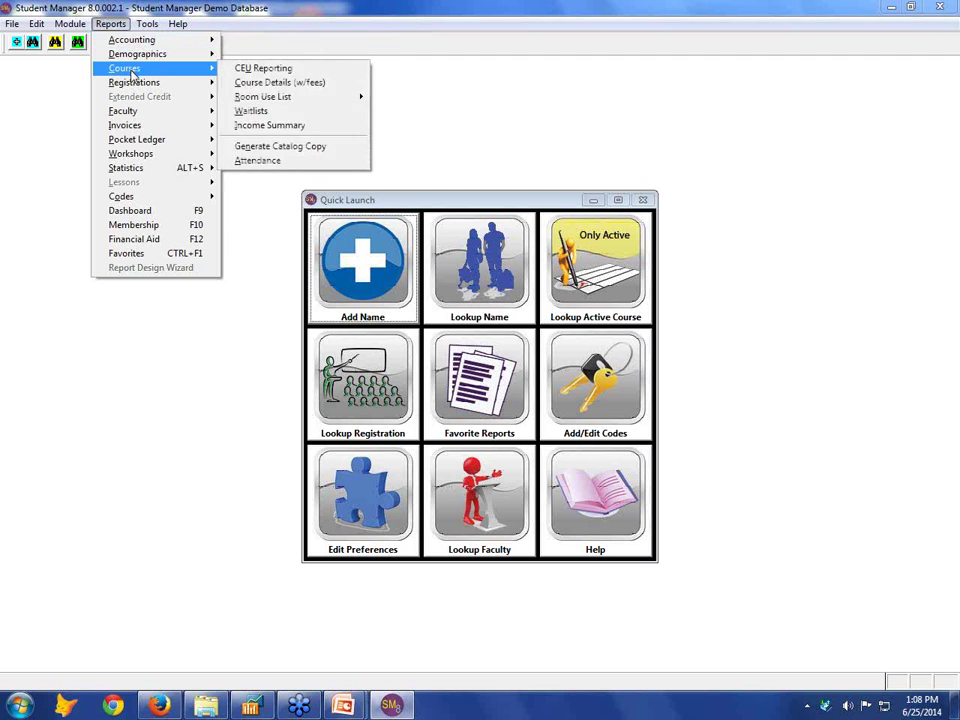
mouse_move(135, 87)
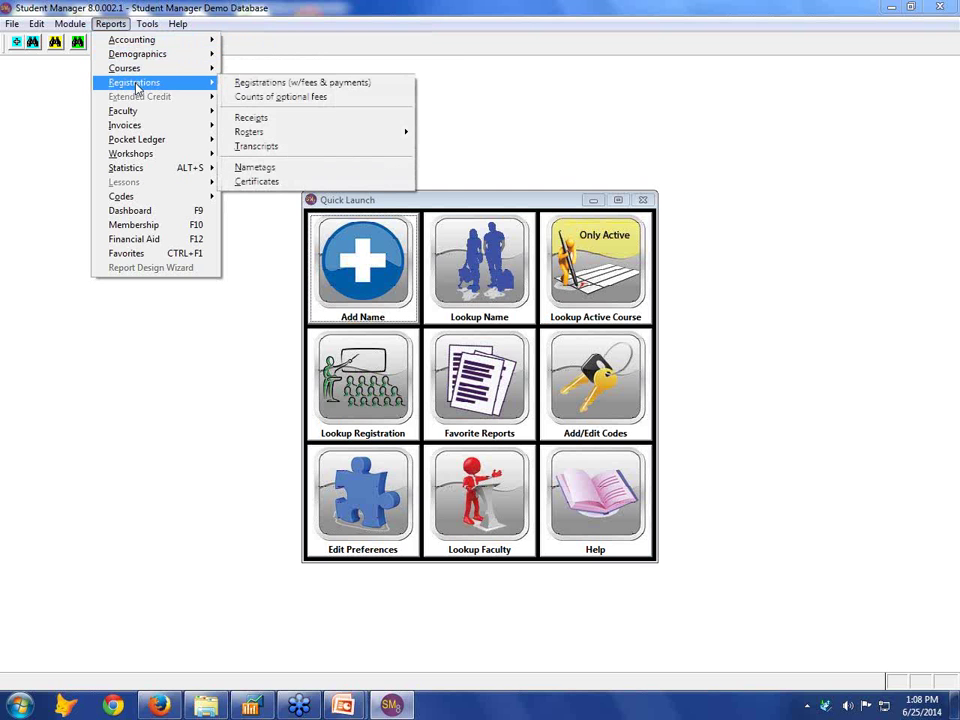
mouse_move(138, 115)
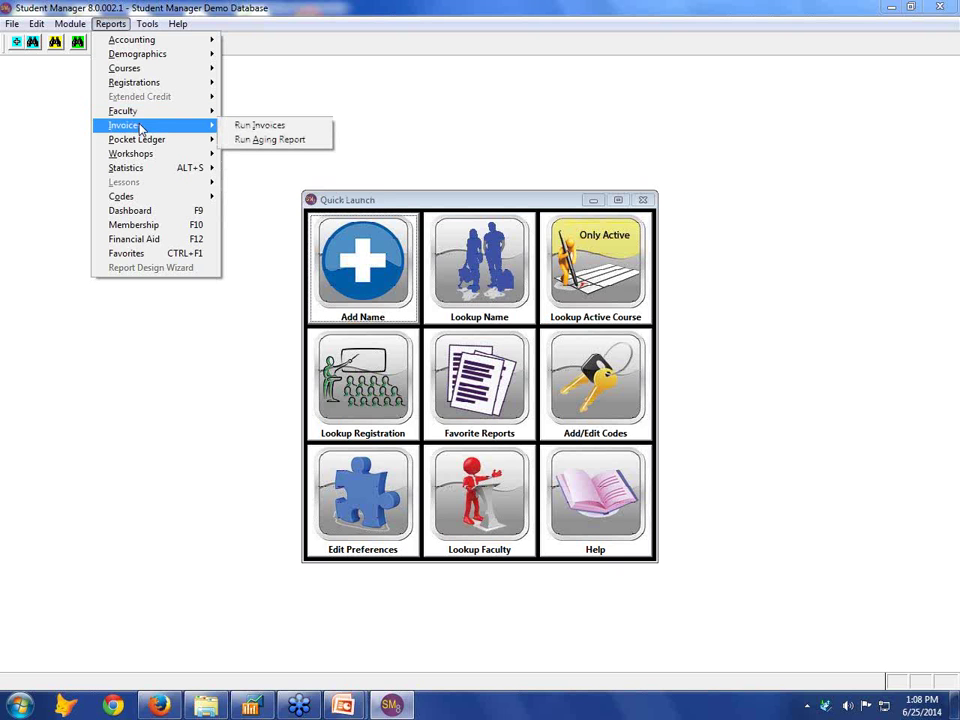
click(342, 100)
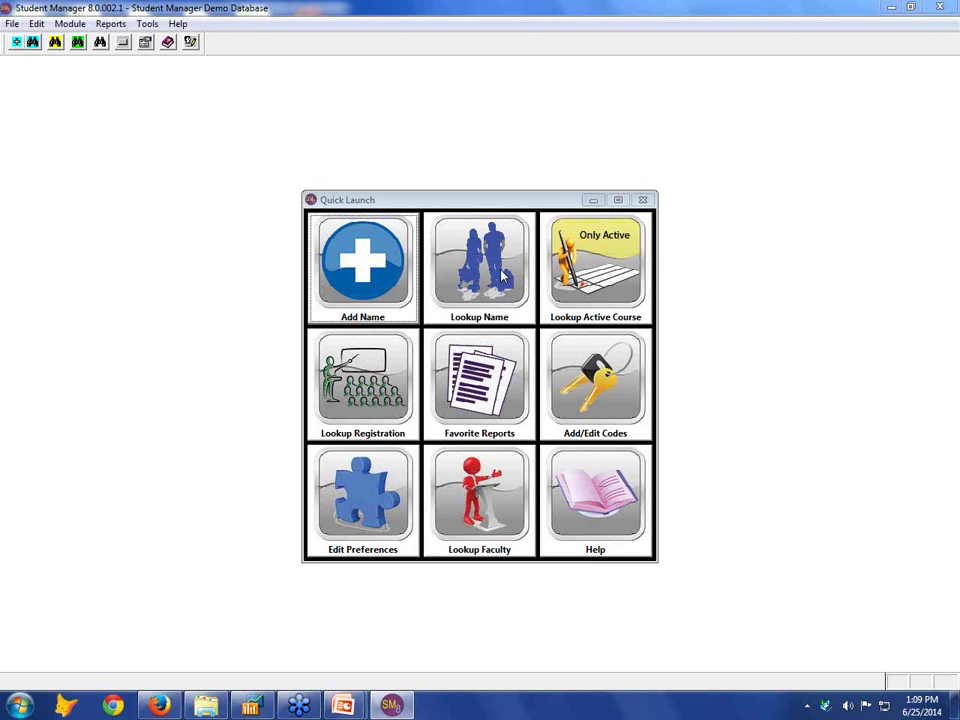
Search student names for 'havl', select the single match, then clear the search
click(503, 277)
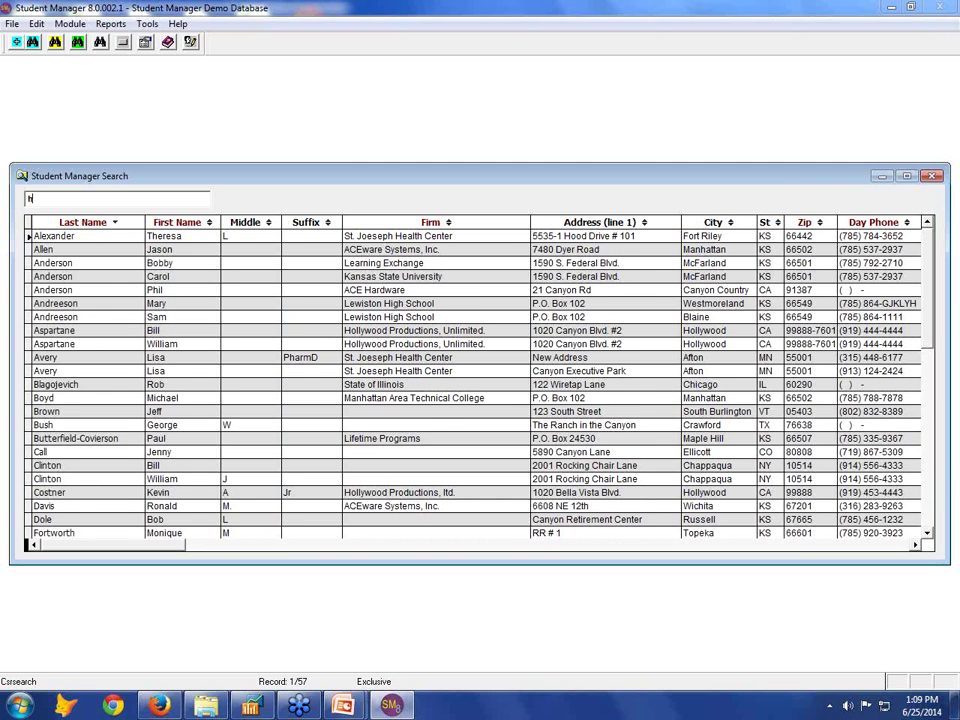
text(hav)
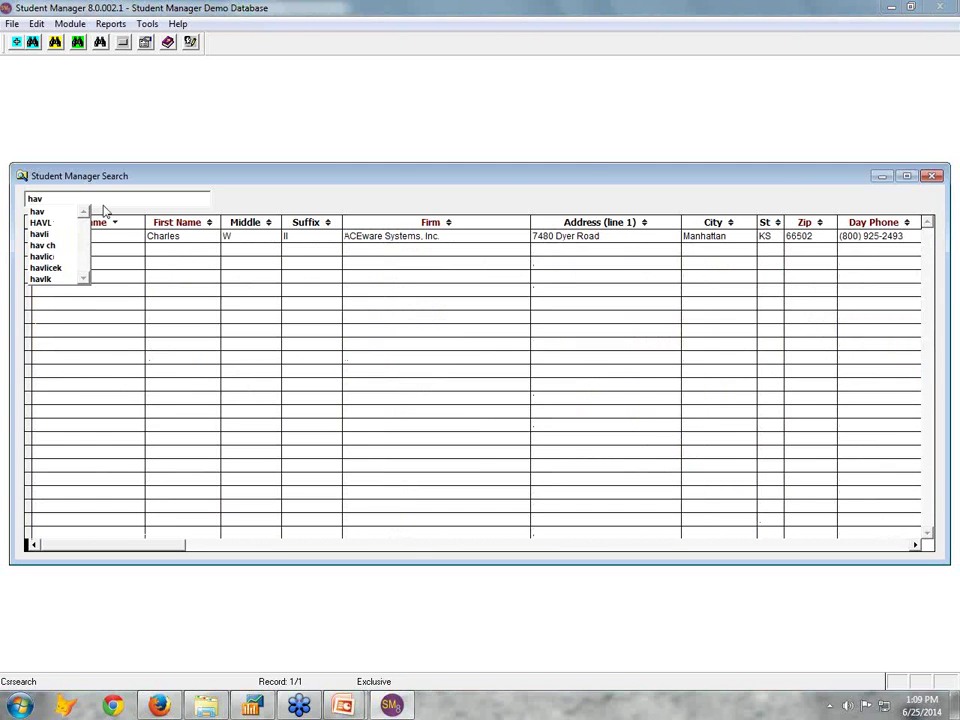
text(l)
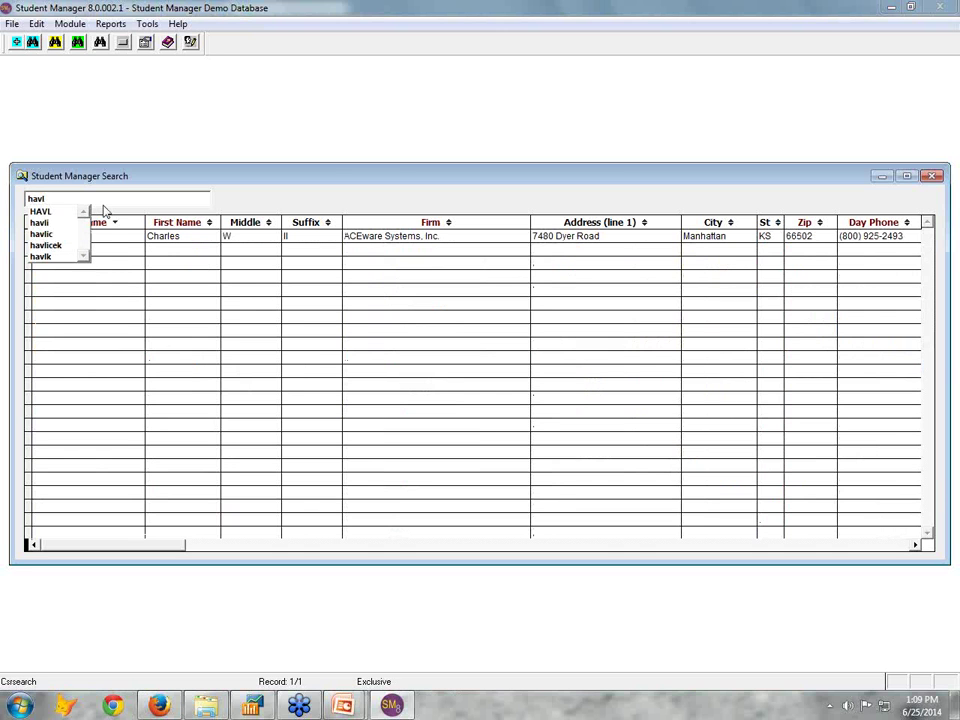
click(183, 236)
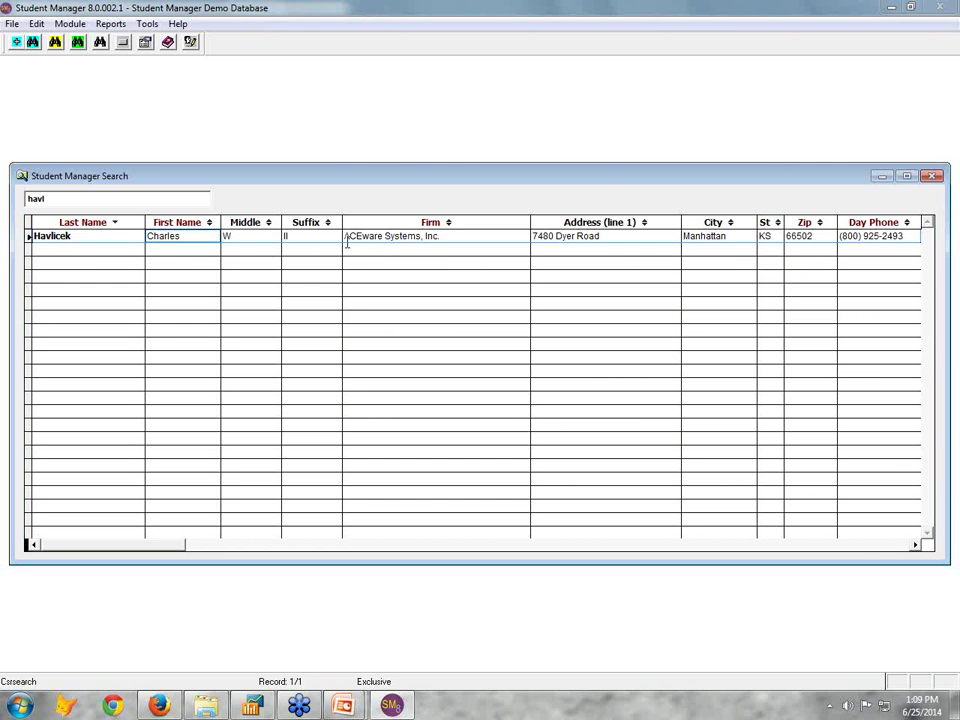
click(84, 198)
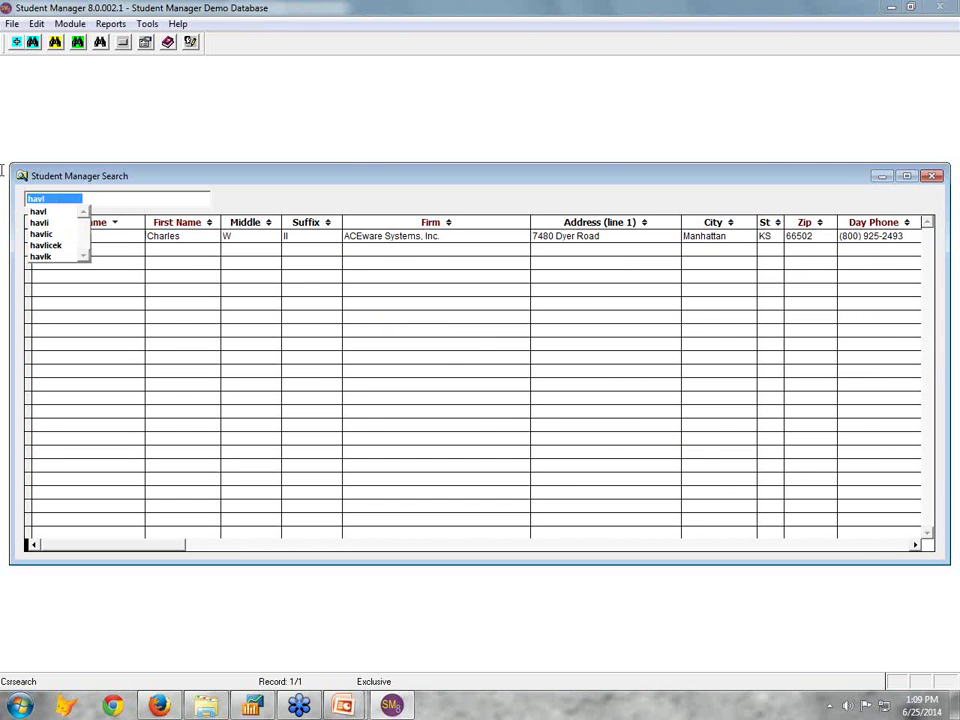
key(BackSpace)
key(BackSpace)
key(BackSpace)
key(BackSpace)
click(74, 198)
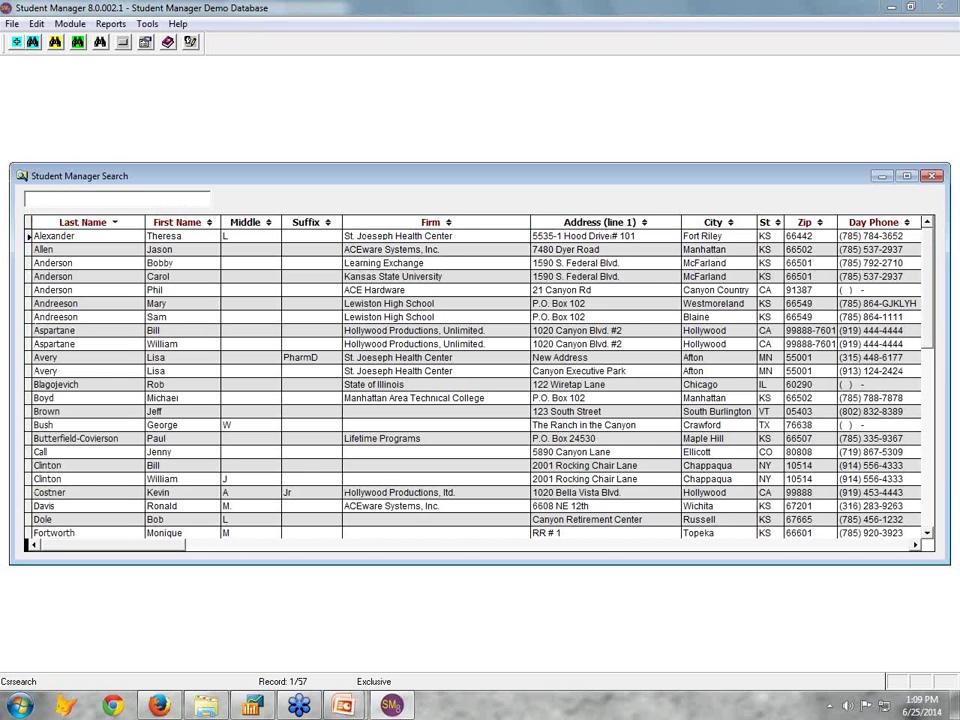
Try a firm search 'acew', then search 'havl' again and open the student's record
text(ace)
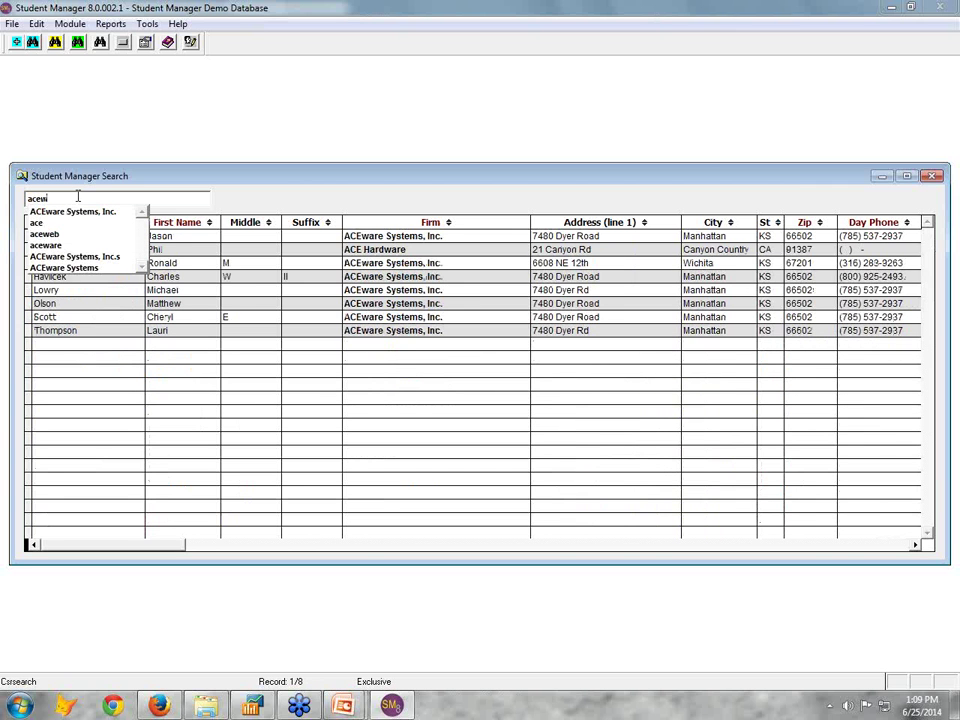
text(w)
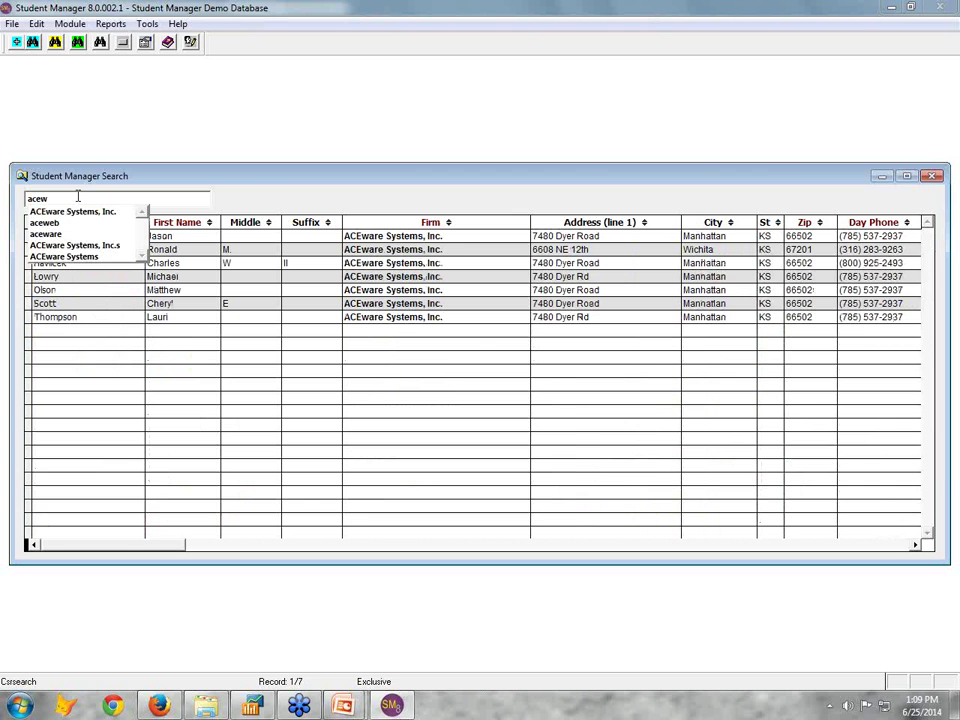
key(BackSpace)
key(BackSpace)
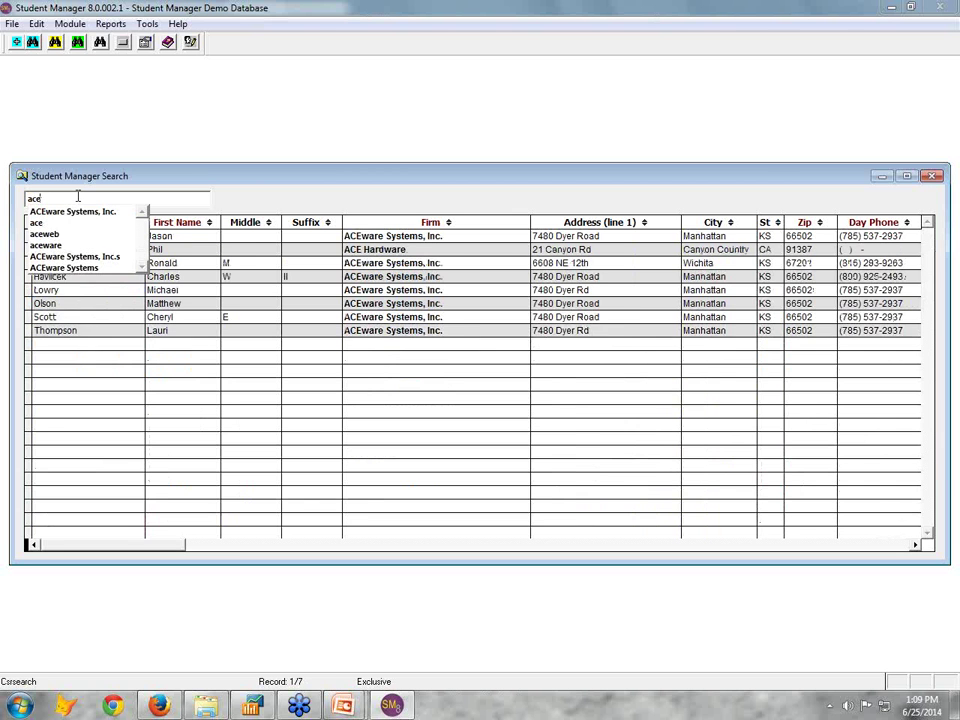
key(BackSpace)
key(BackSpace)
text(hao)
key(BackSpace)
text(v)
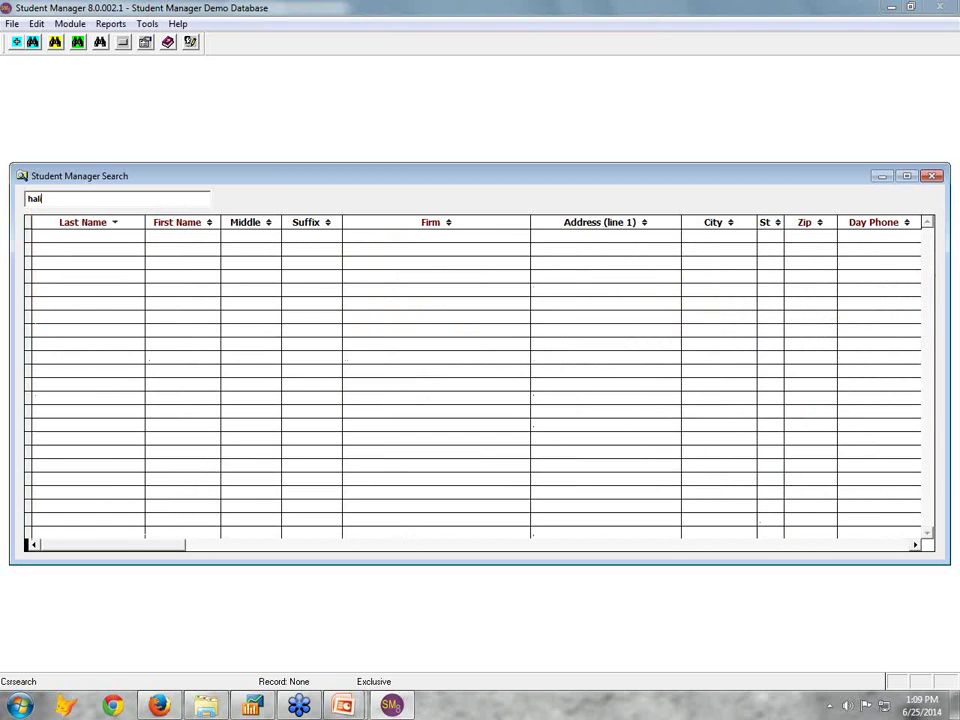
text(l)
key(Return)
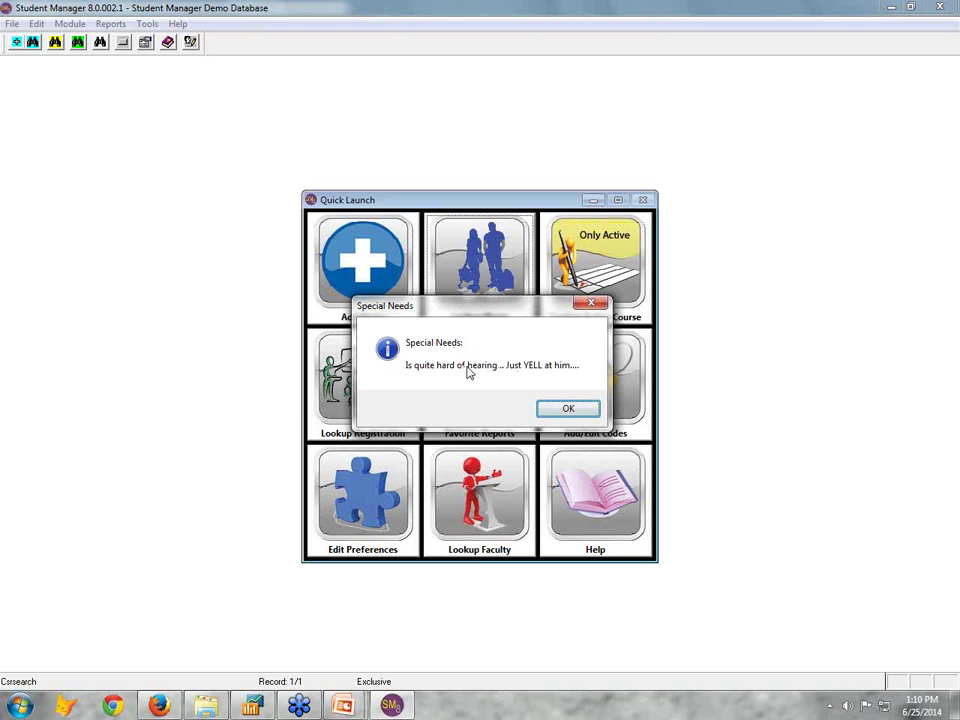
Acknowledge the hearing alert, then browse the student's comments, custom fields and linked photo
click(568, 409)
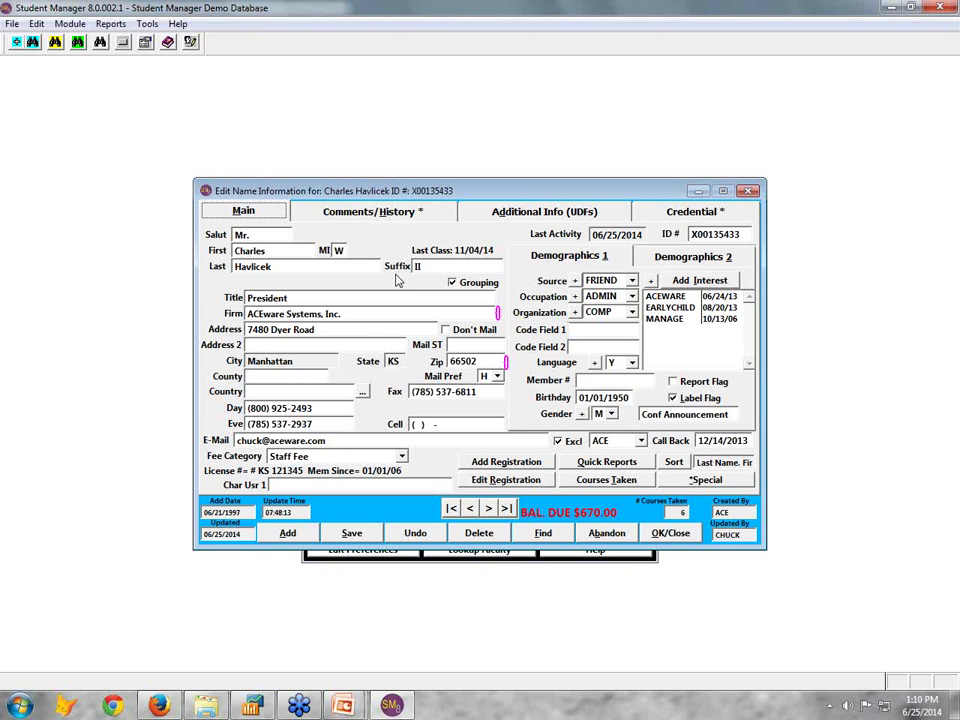
click(340, 216)
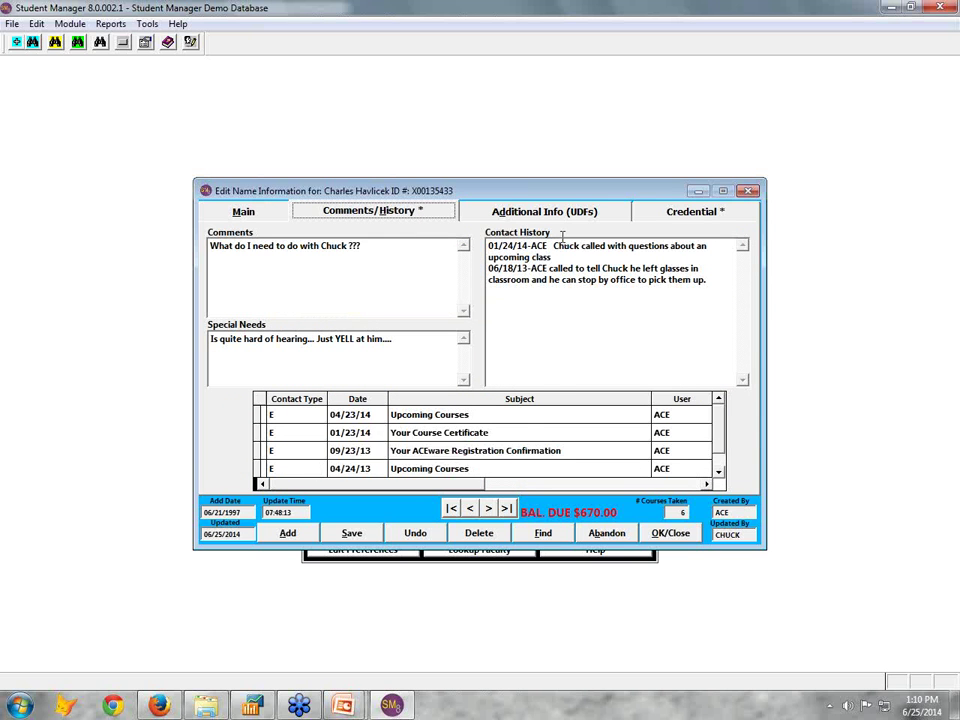
click(496, 211)
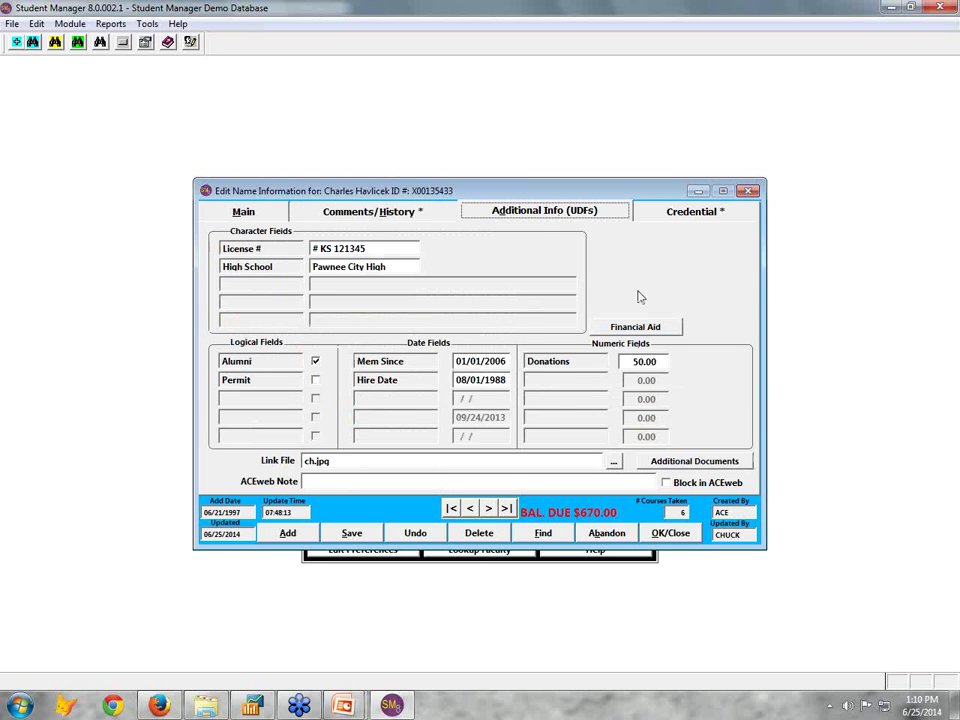
double_click(315, 460)
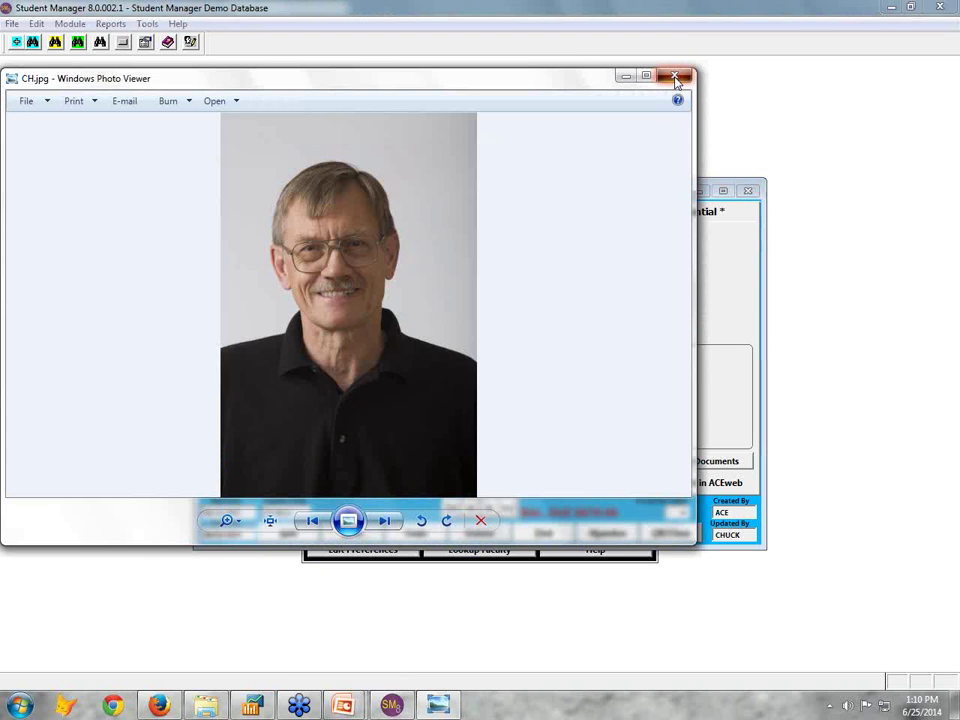
click(675, 76)
Check the empty documents list and financial aid awards, then show the Credential records
click(694, 462)
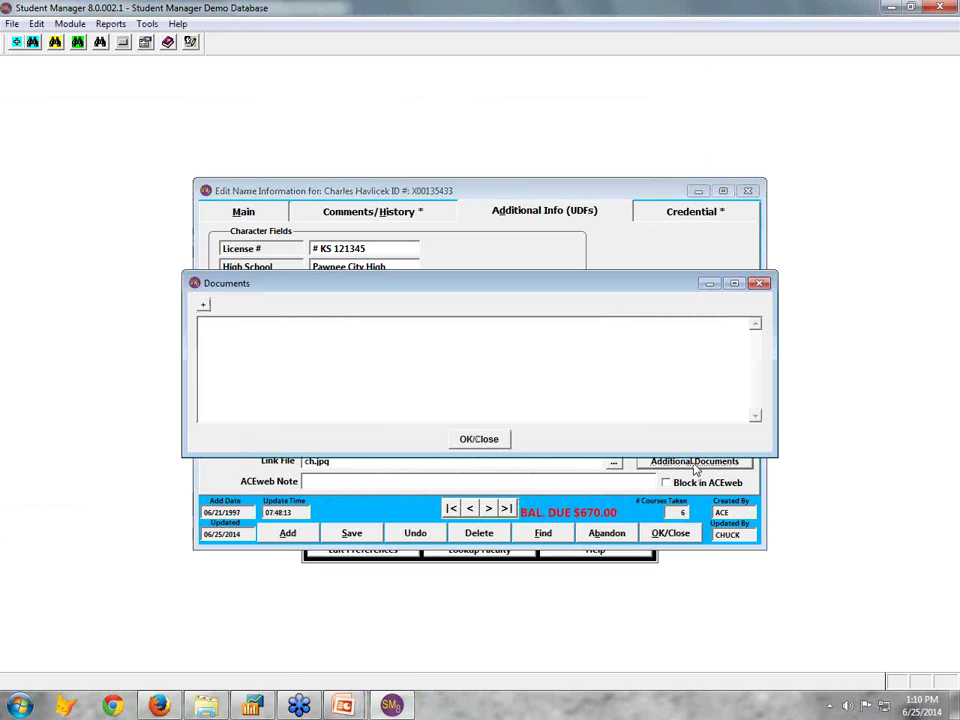
click(479, 439)
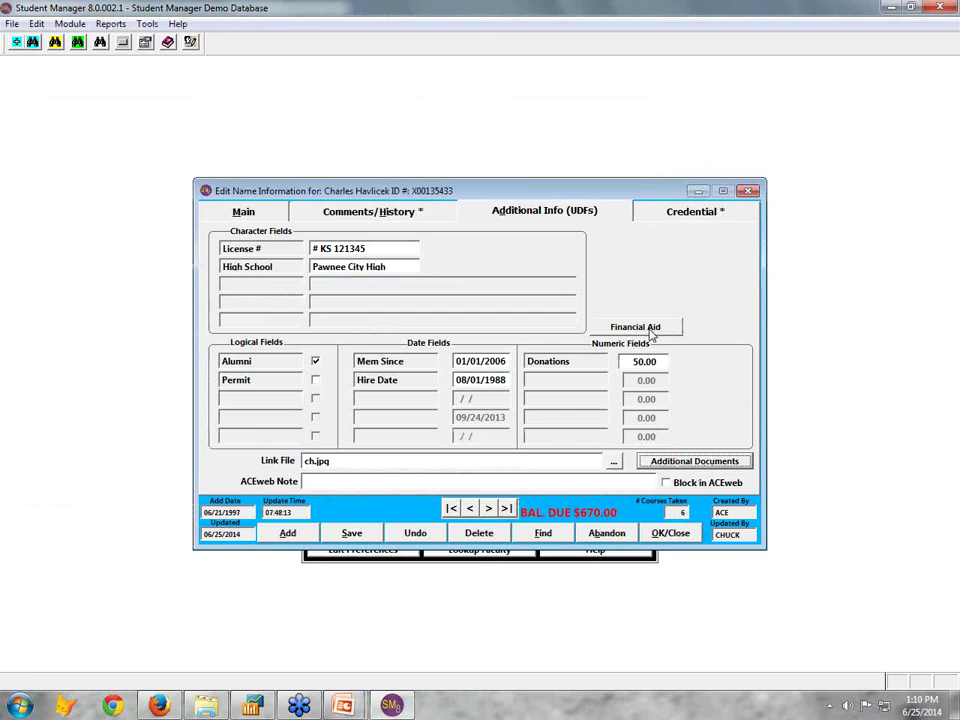
click(648, 330)
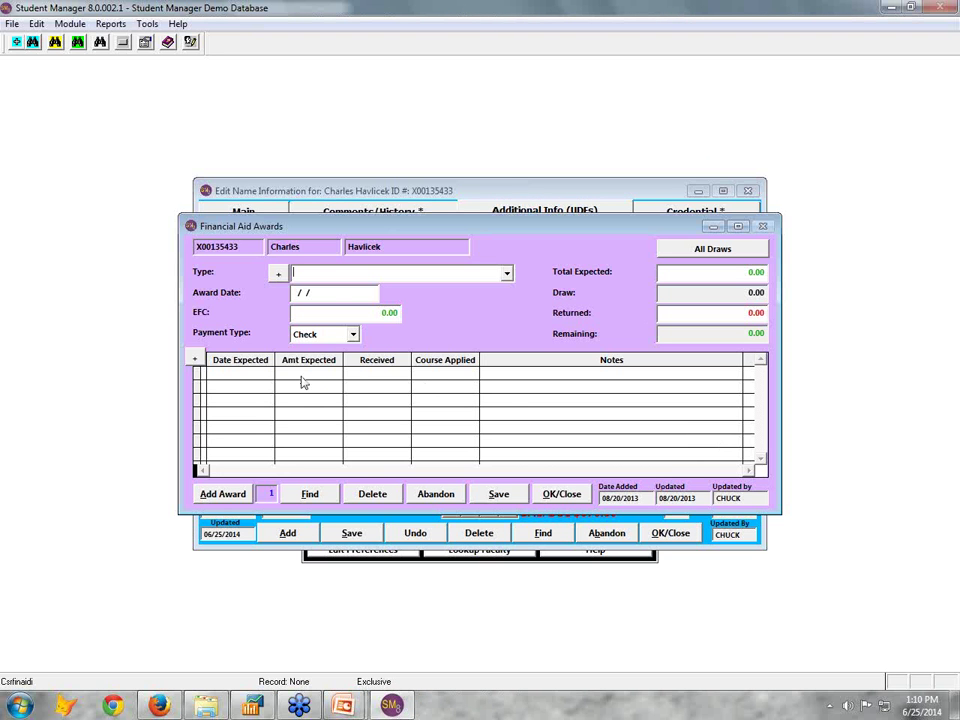
click(561, 493)
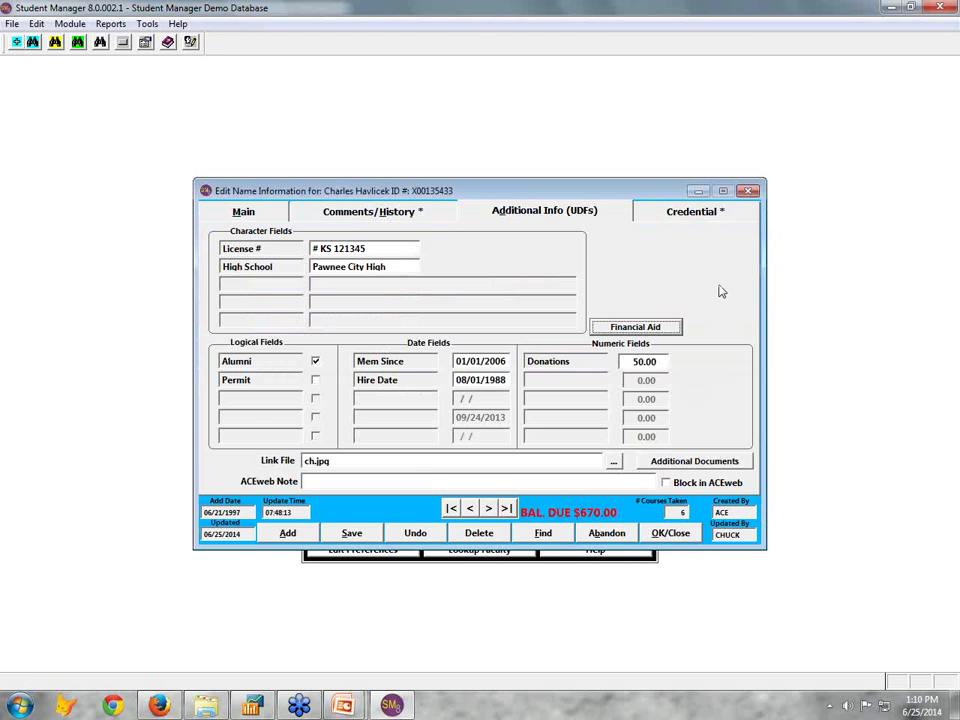
click(678, 219)
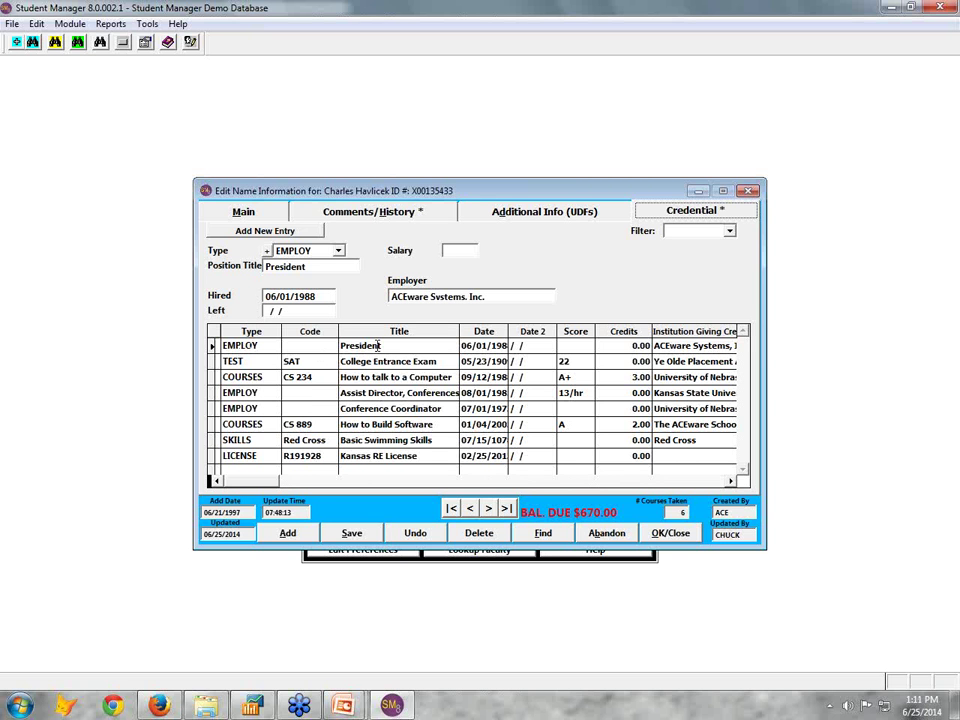
Inspect the CS 234 course and Basic Swimming Skills credentials, then return to the Main page
click(244, 379)
click(248, 390)
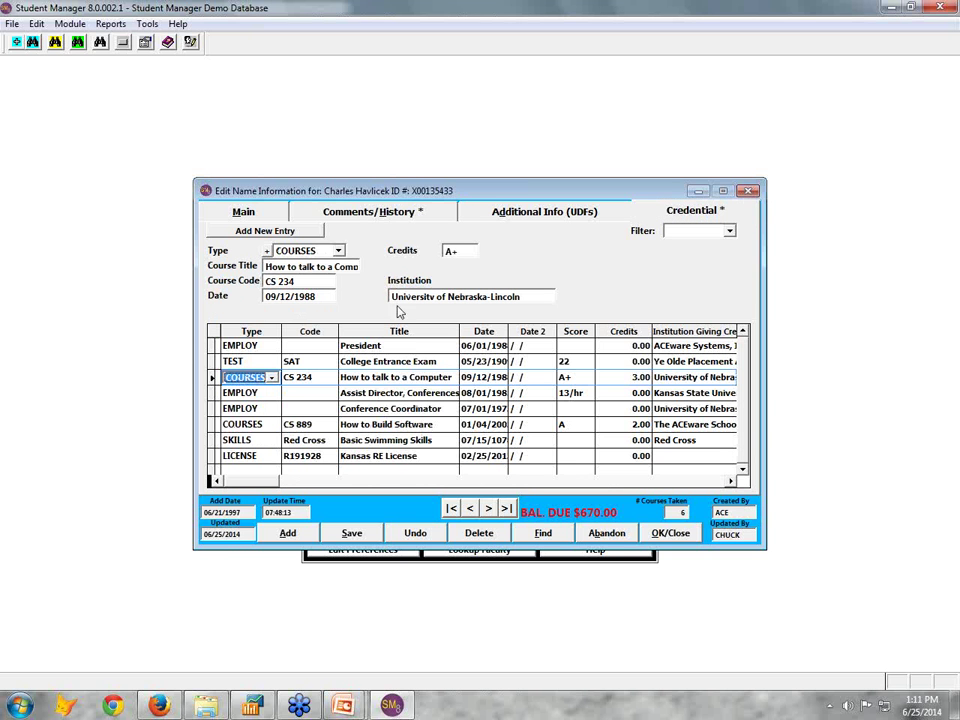
click(238, 440)
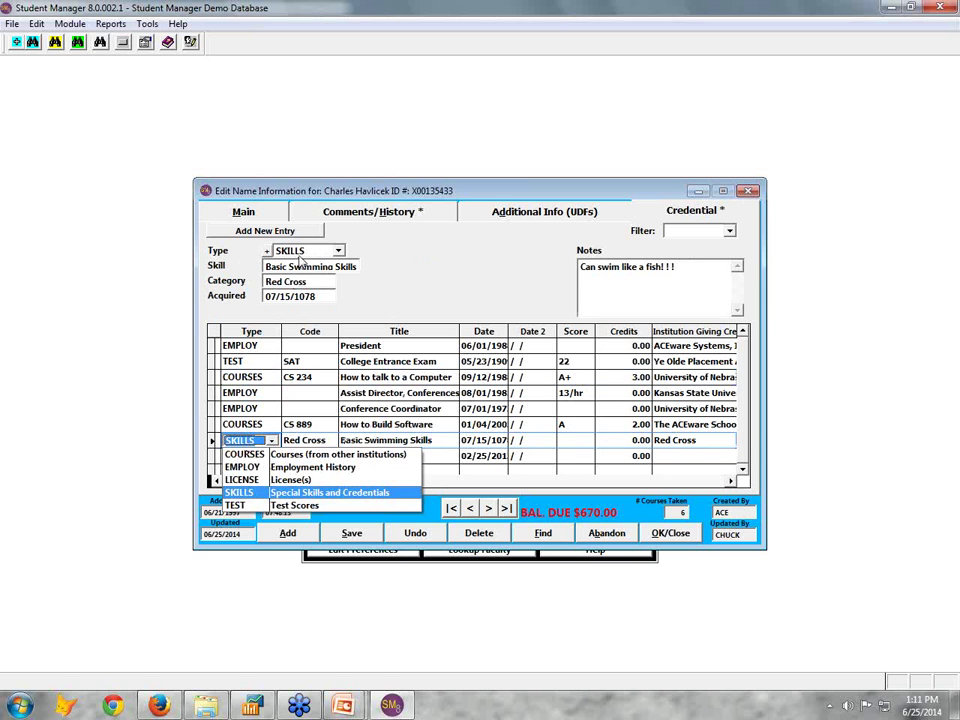
click(407, 301)
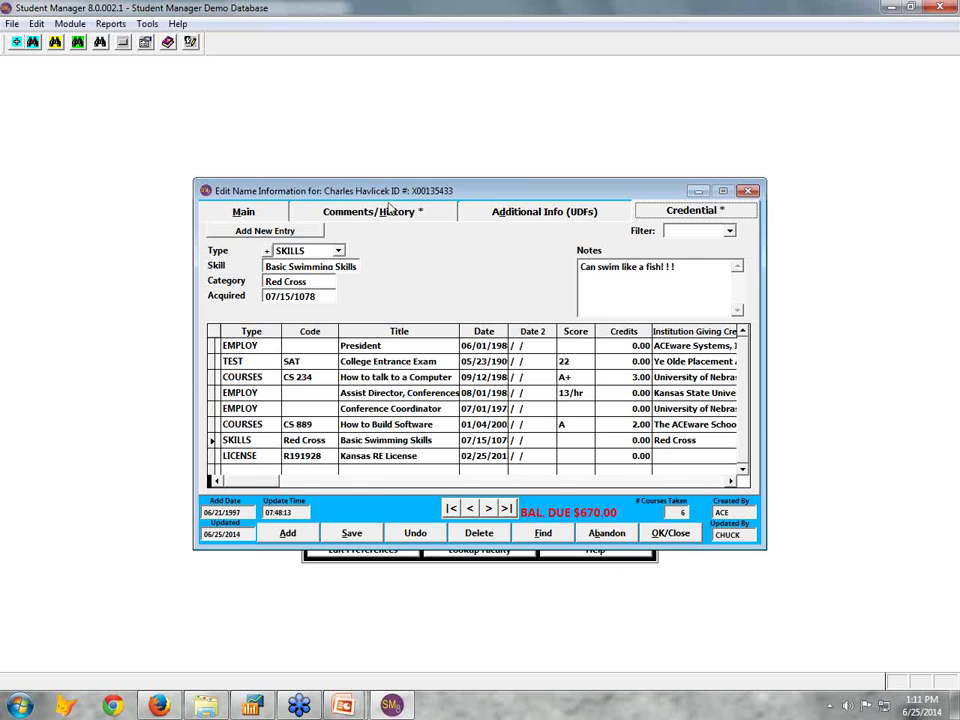
click(270, 209)
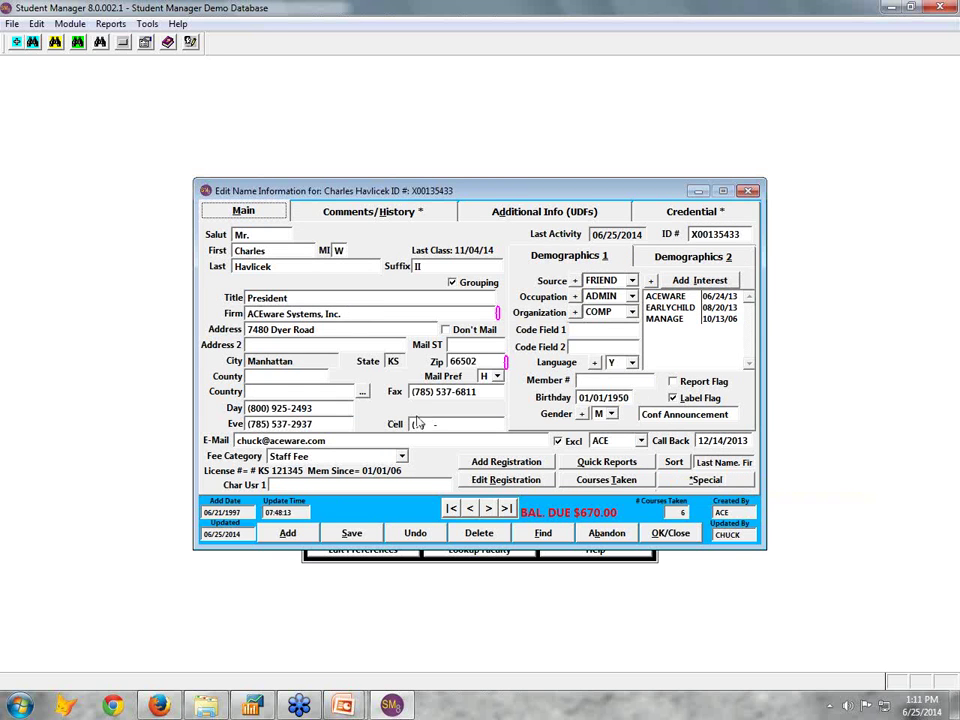
click(630, 465)
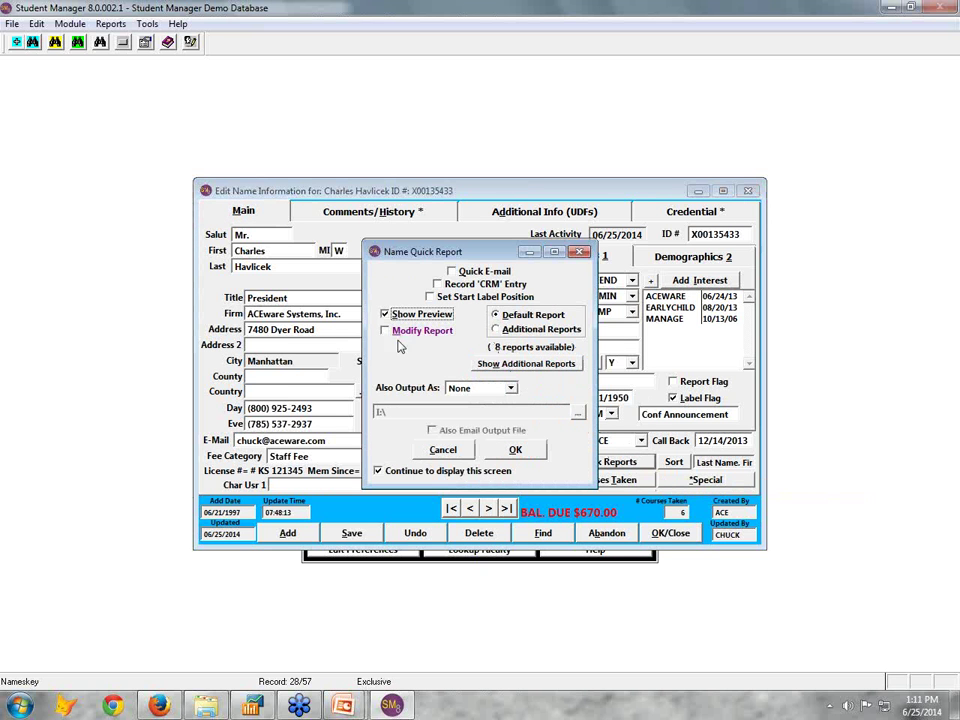
click(520, 330)
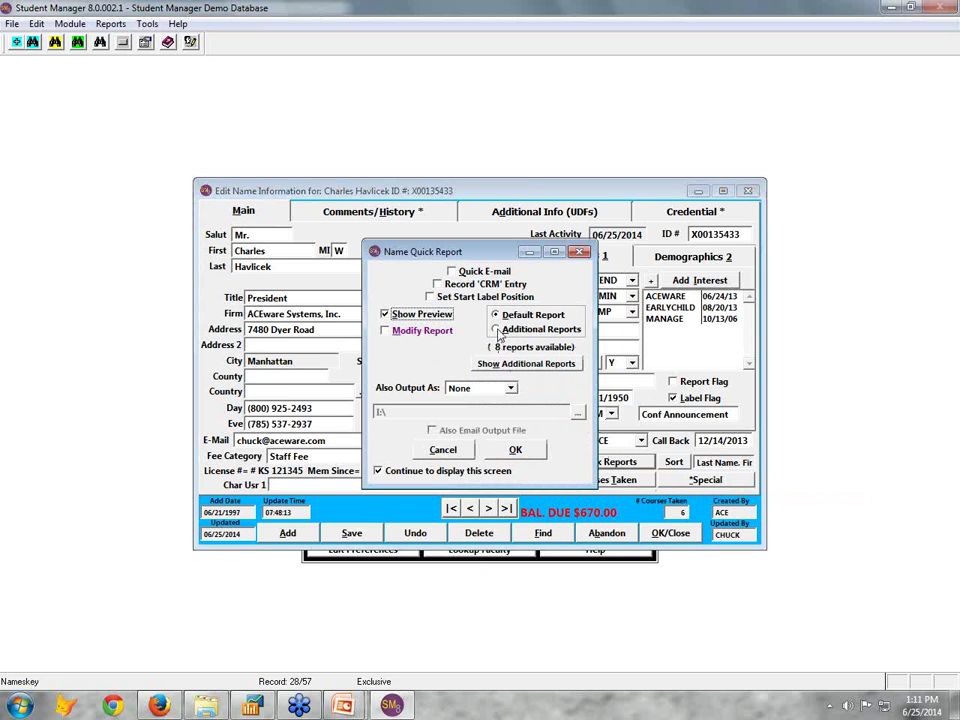
click(515, 450)
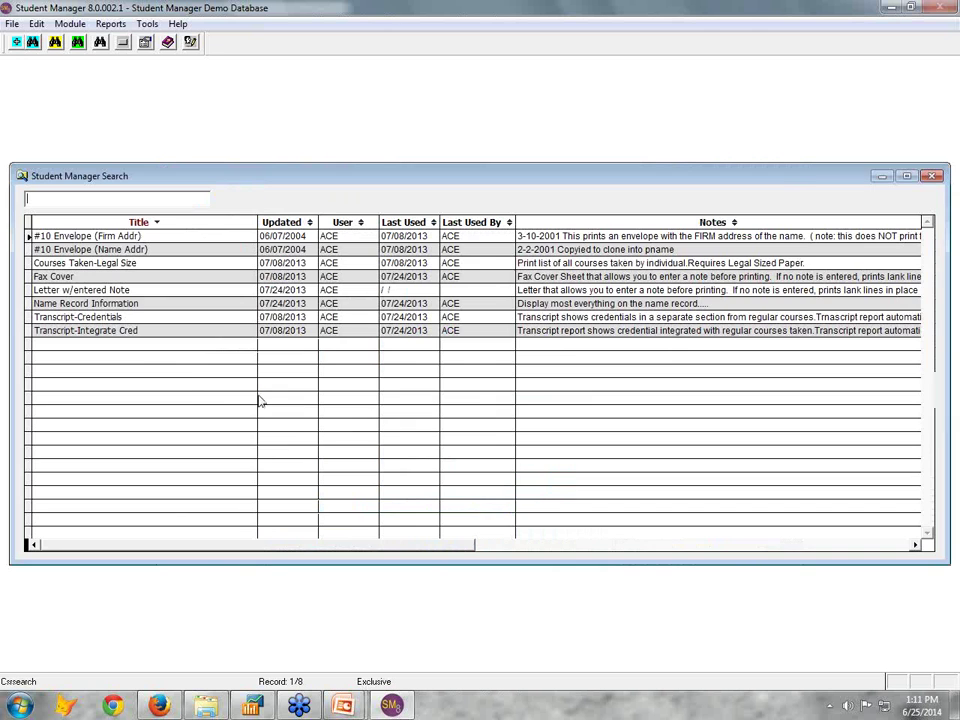
click(142, 316)
double_click(142, 316)
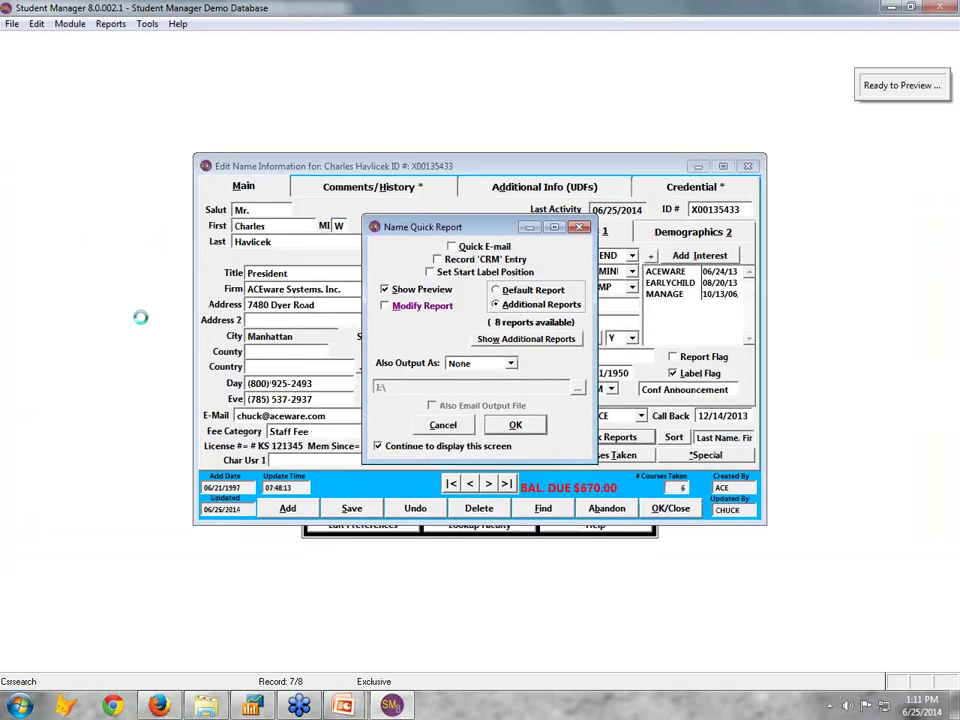
scroll(210, 380, down, 2)
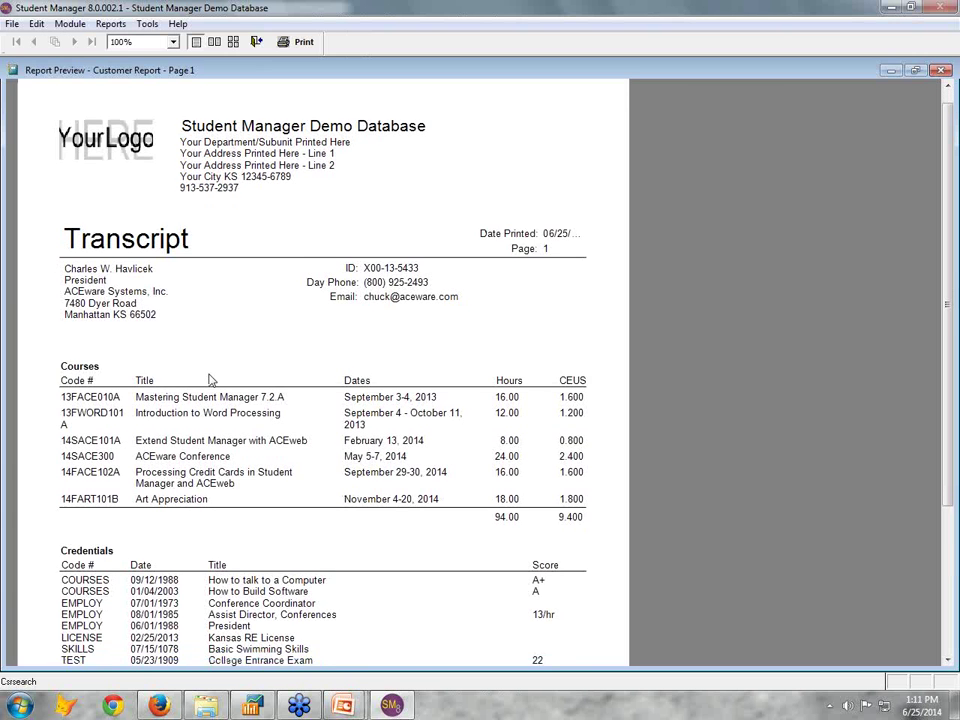
scroll(210, 378, down, 1)
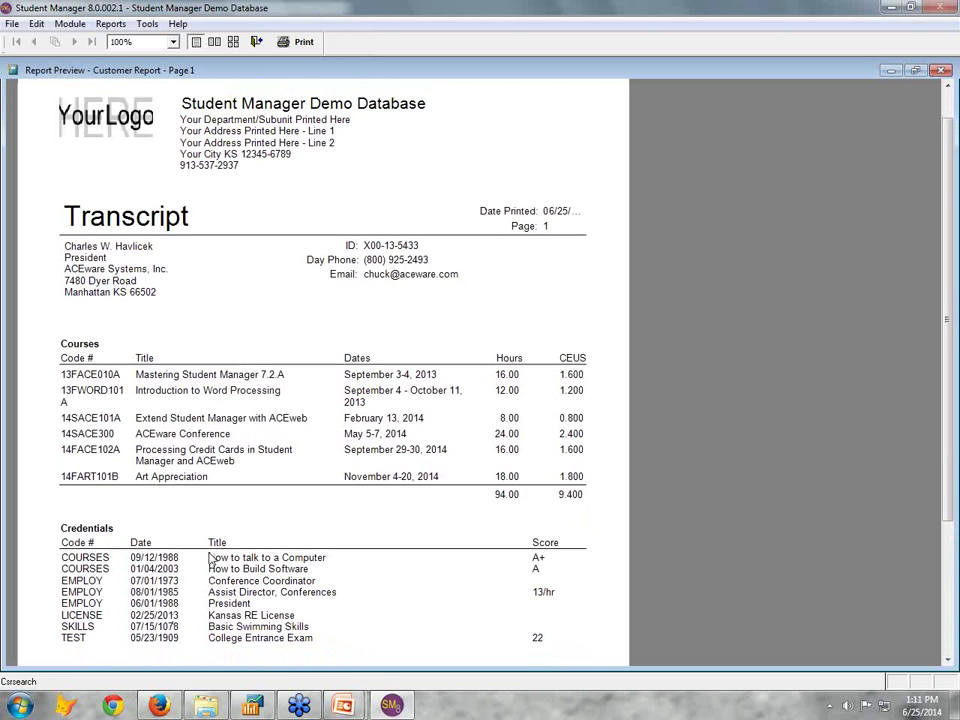
click(256, 41)
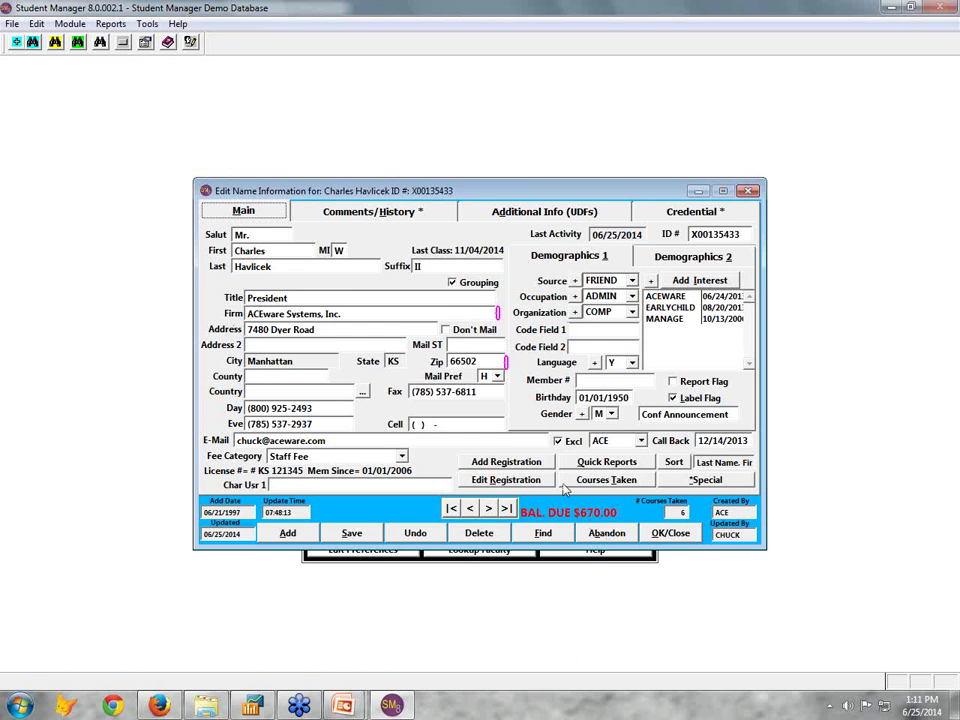
click(612, 481)
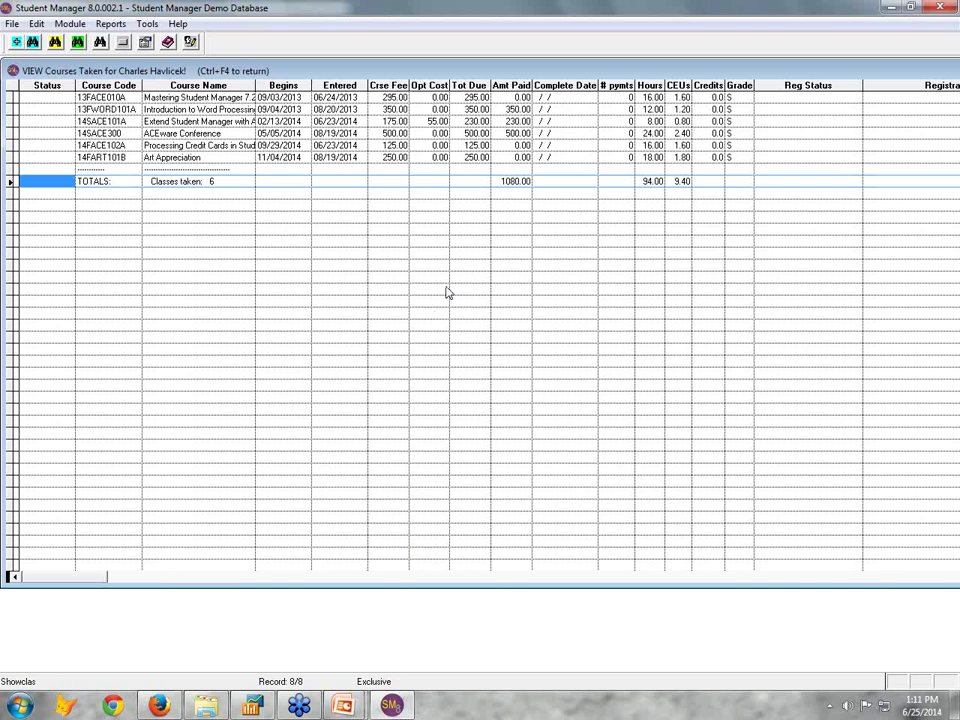
key(ctrl+F4)
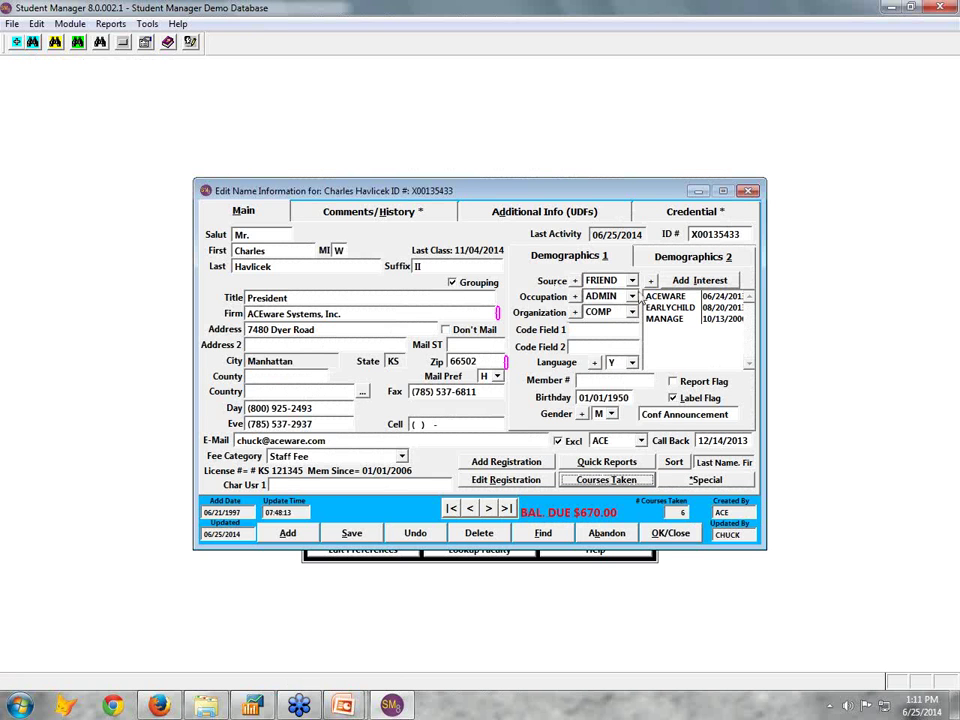
click(508, 480)
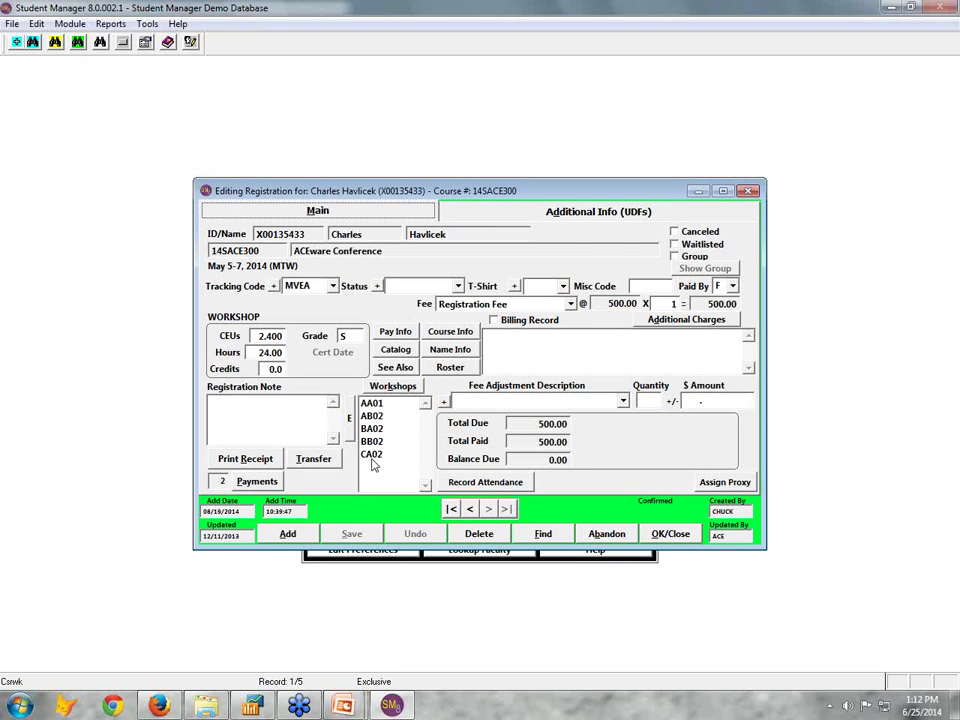
click(617, 537)
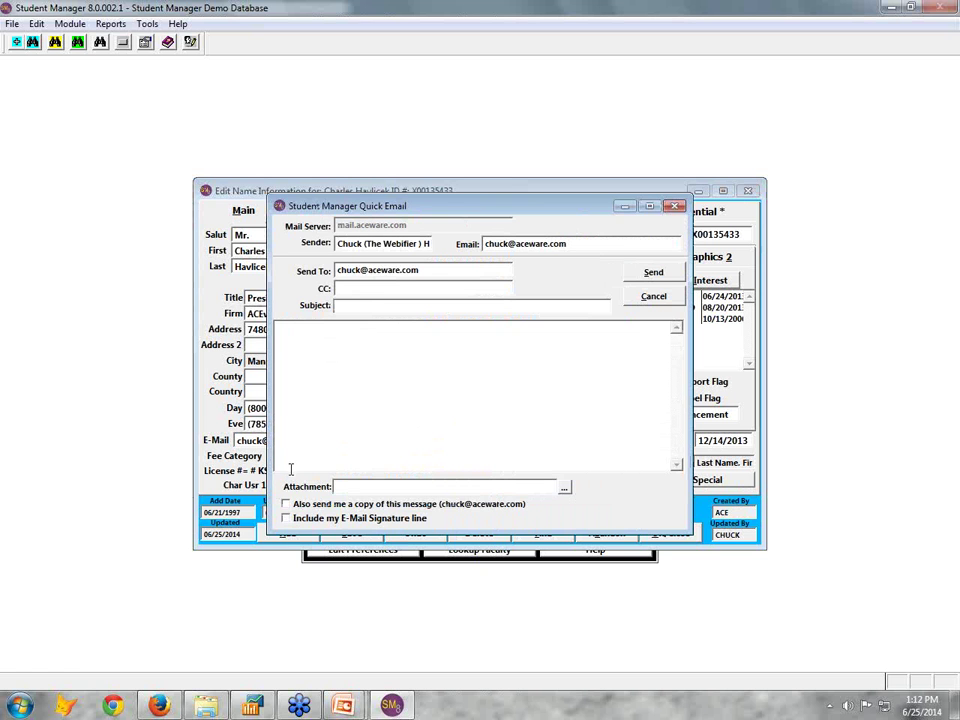
click(664, 302)
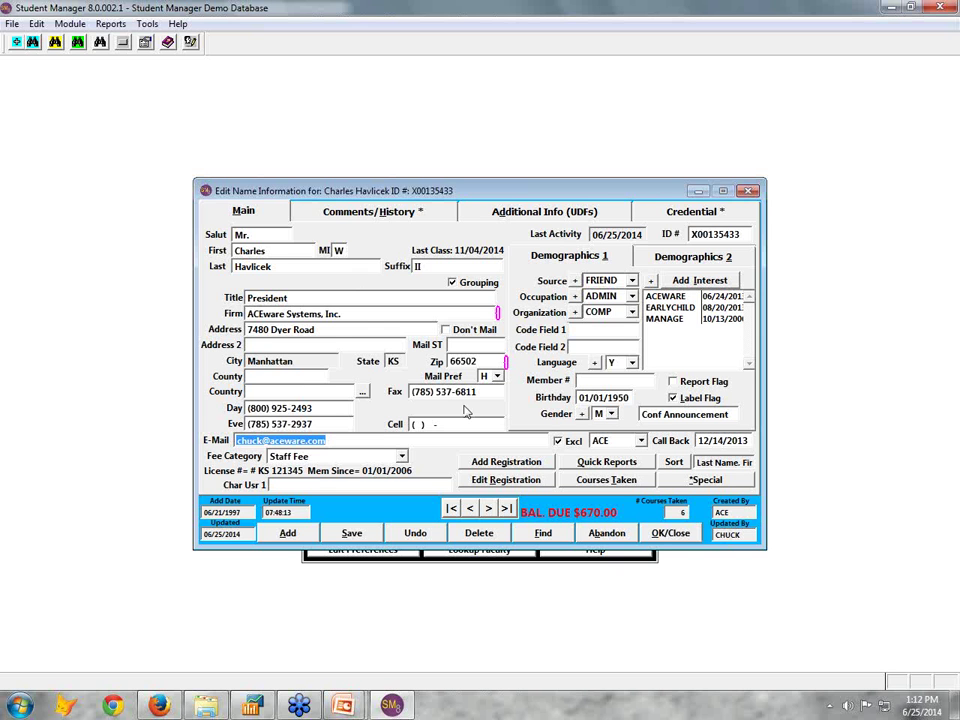
double_click(367, 315)
drag(489, 191, 649, 146)
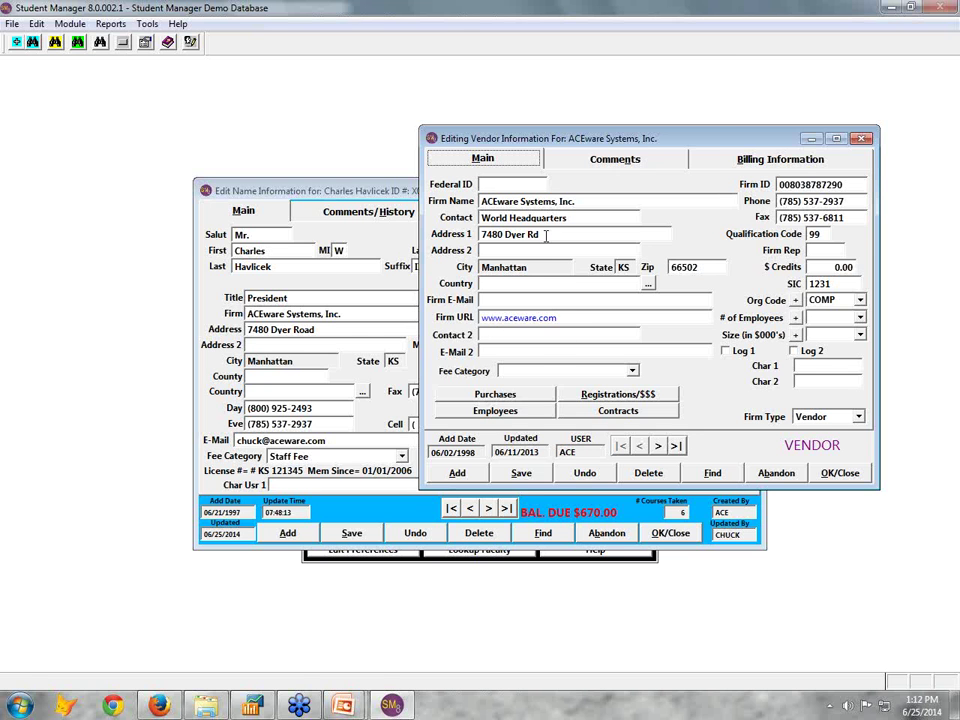
click(527, 409)
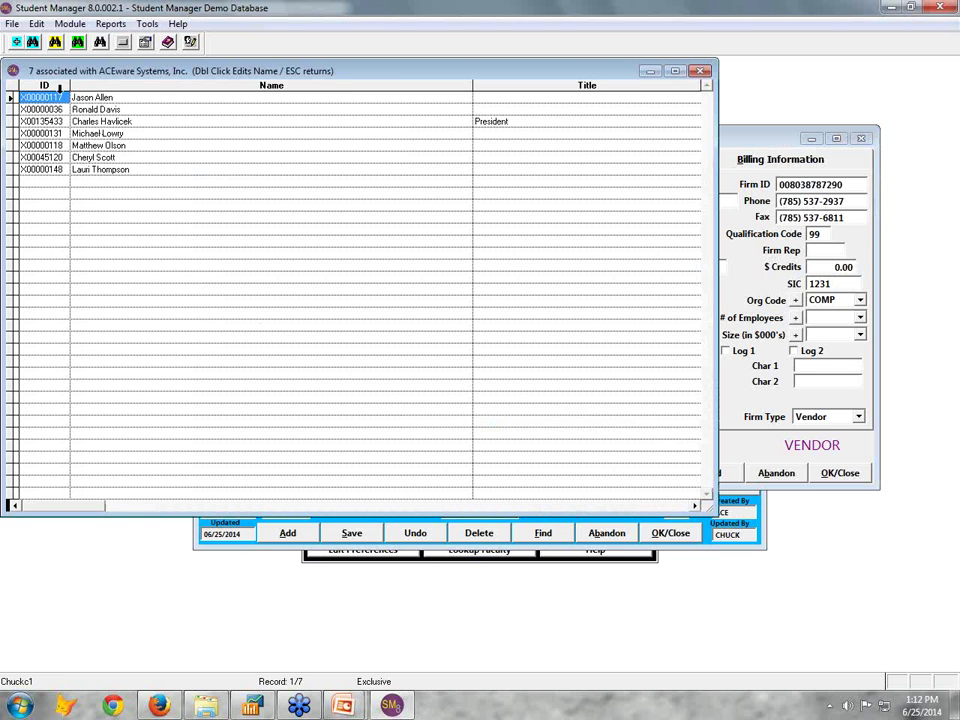
click(702, 71)
click(618, 394)
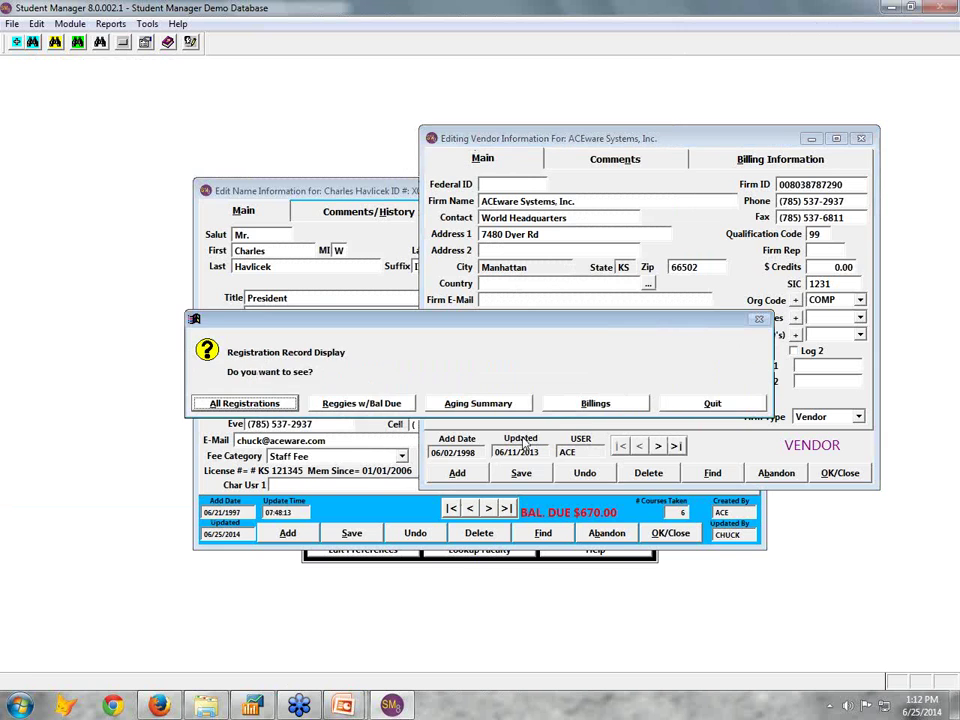
click(281, 409)
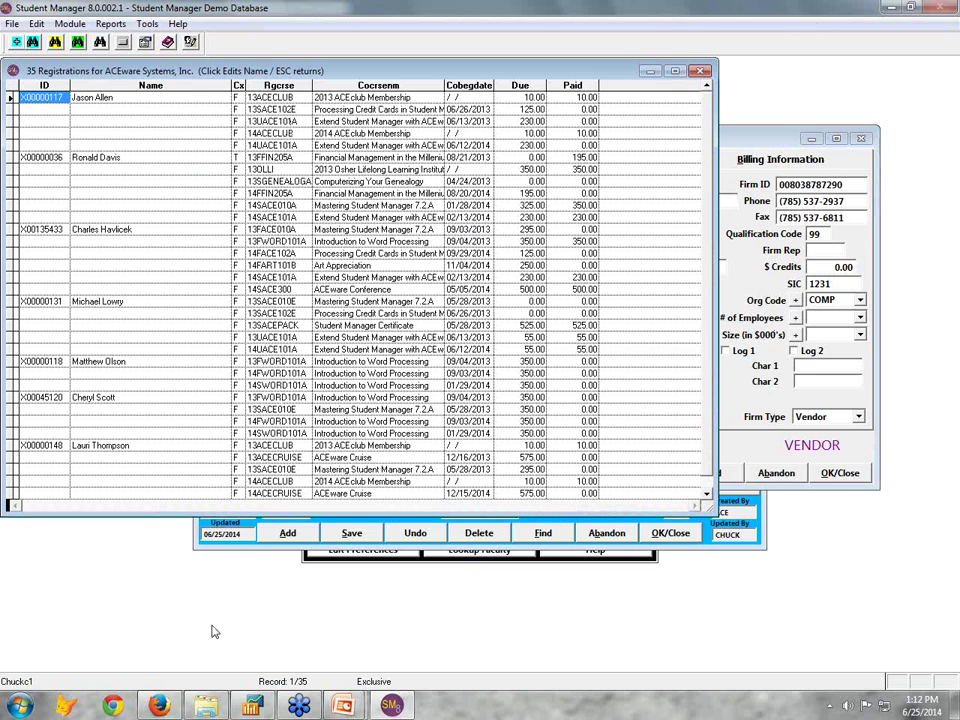
click(702, 71)
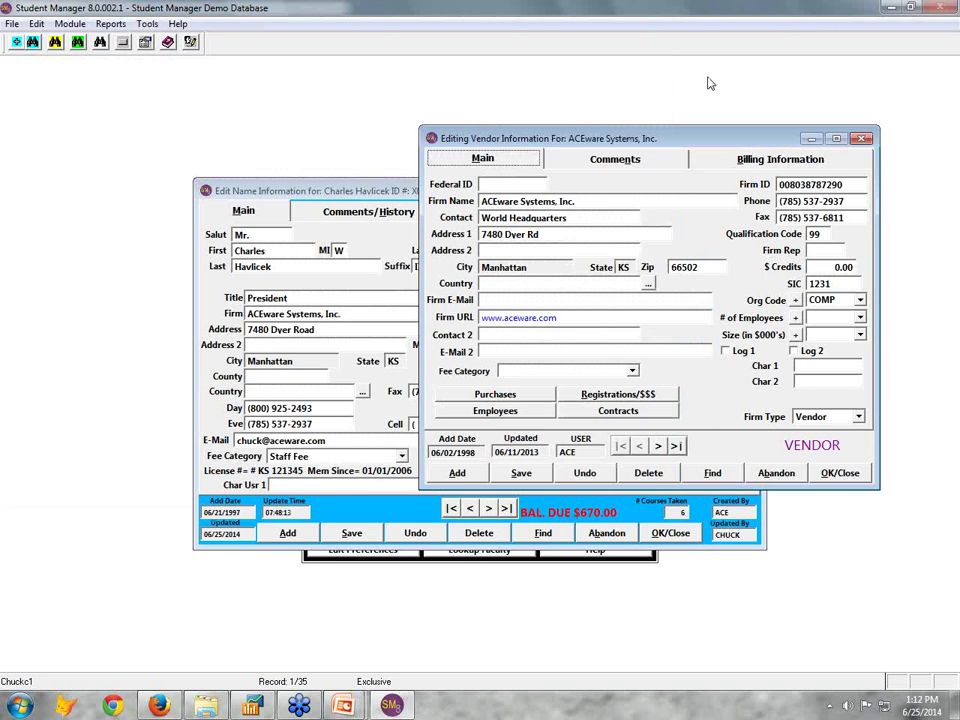
click(645, 414)
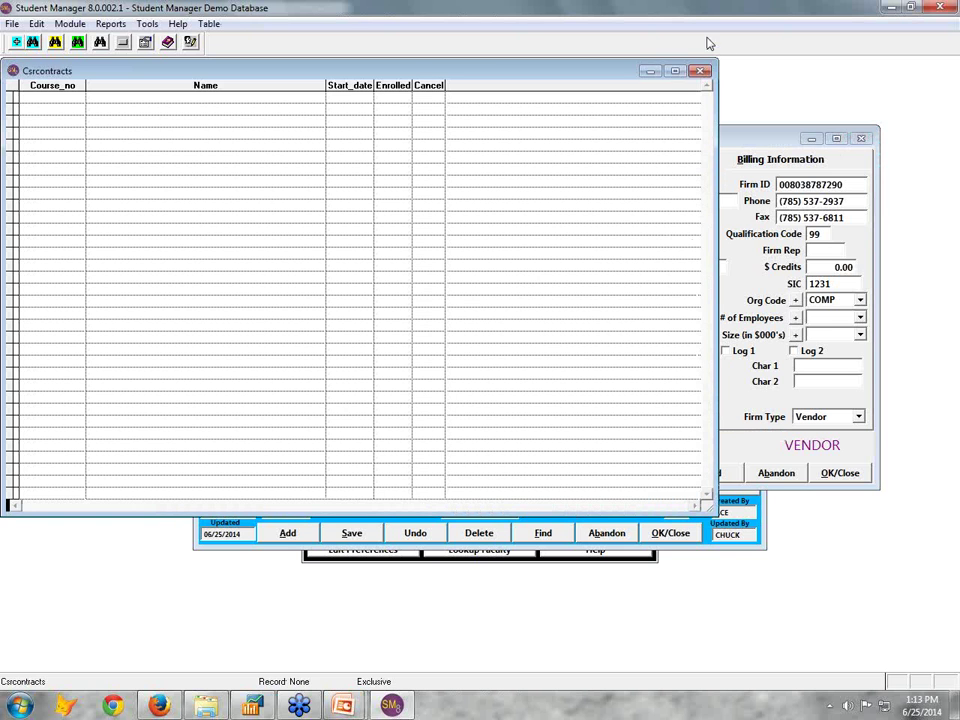
click(702, 71)
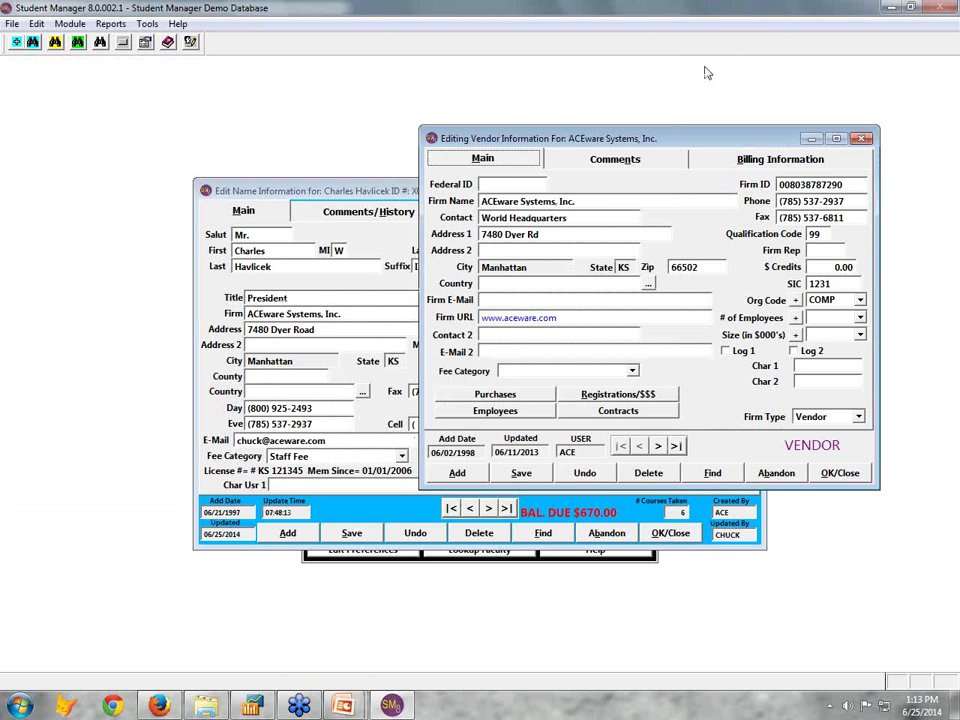
click(840, 473)
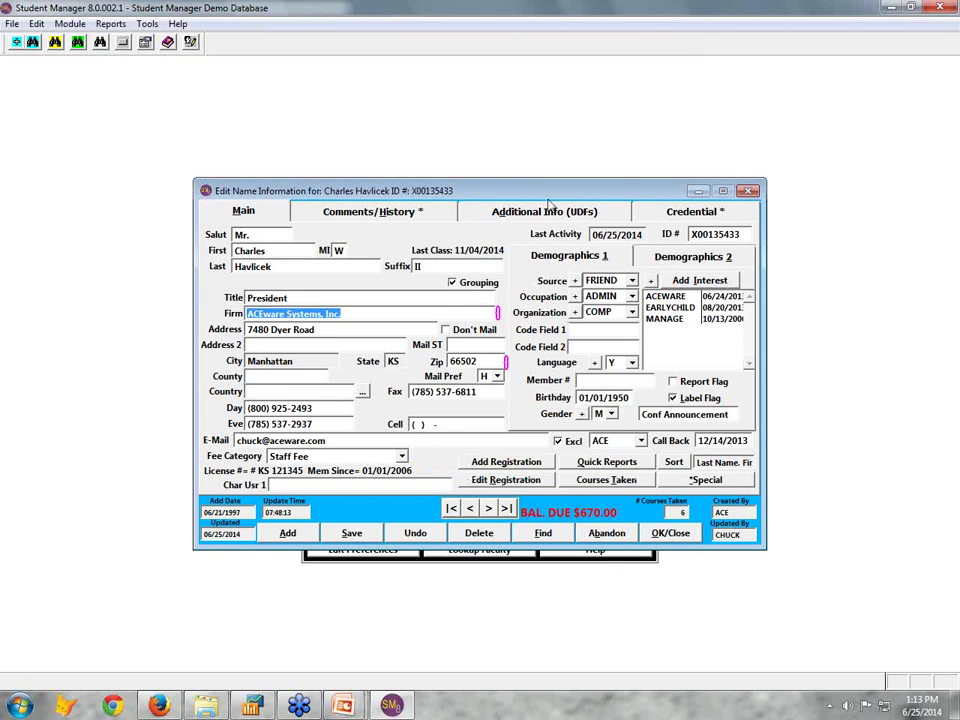
drag(551, 196, 535, 217)
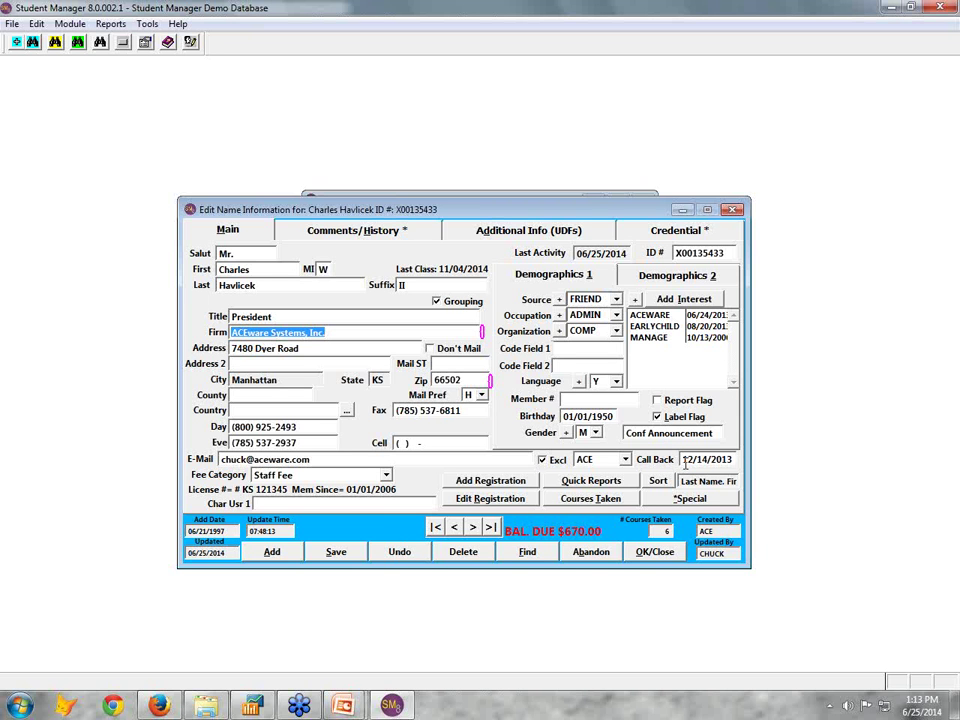
click(355, 230)
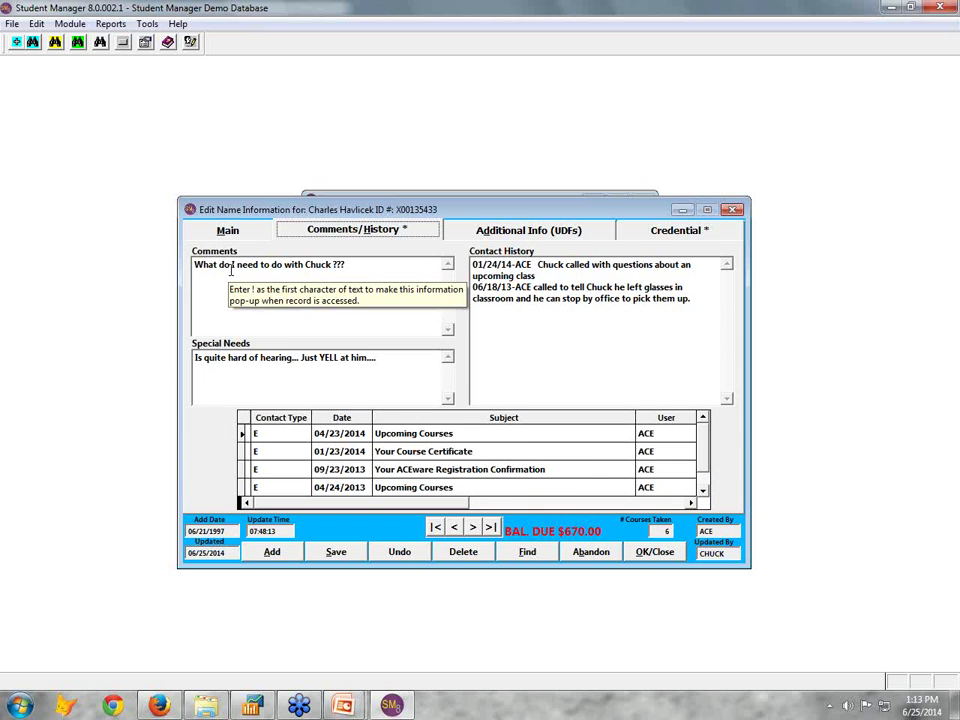
click(230, 231)
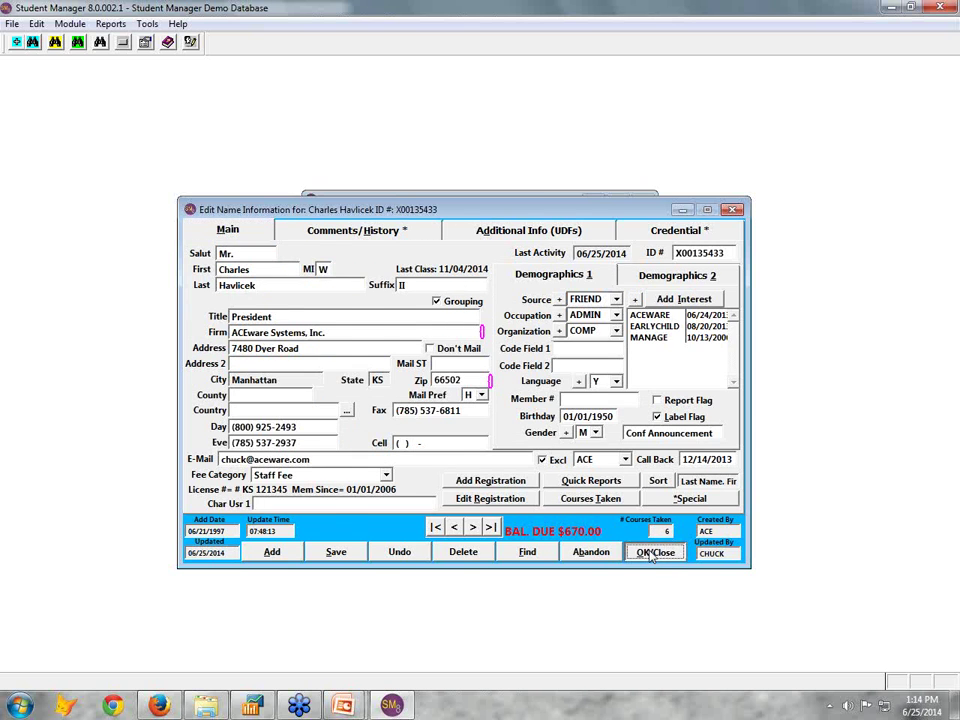
Close the student record, look up active courses, and try the search '14face'
click(652, 553)
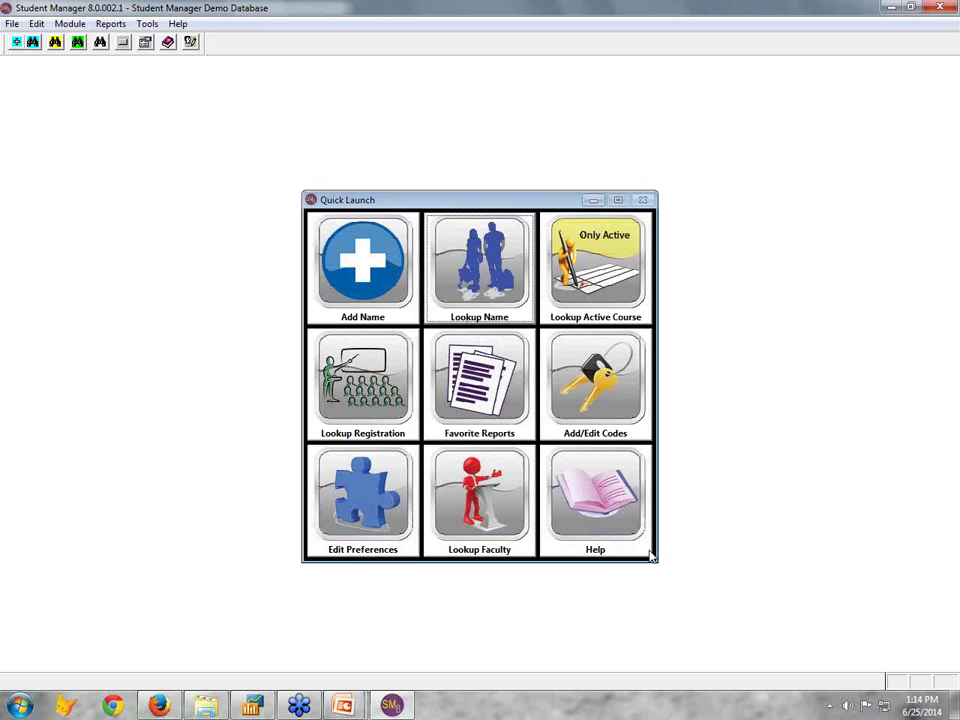
click(596, 284)
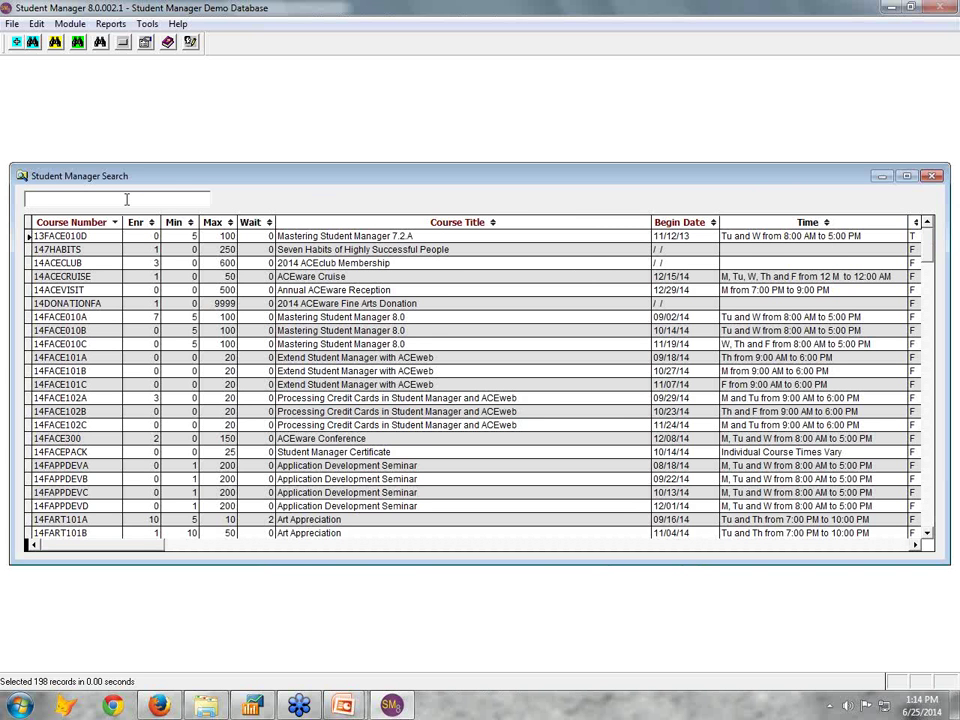
text(1)
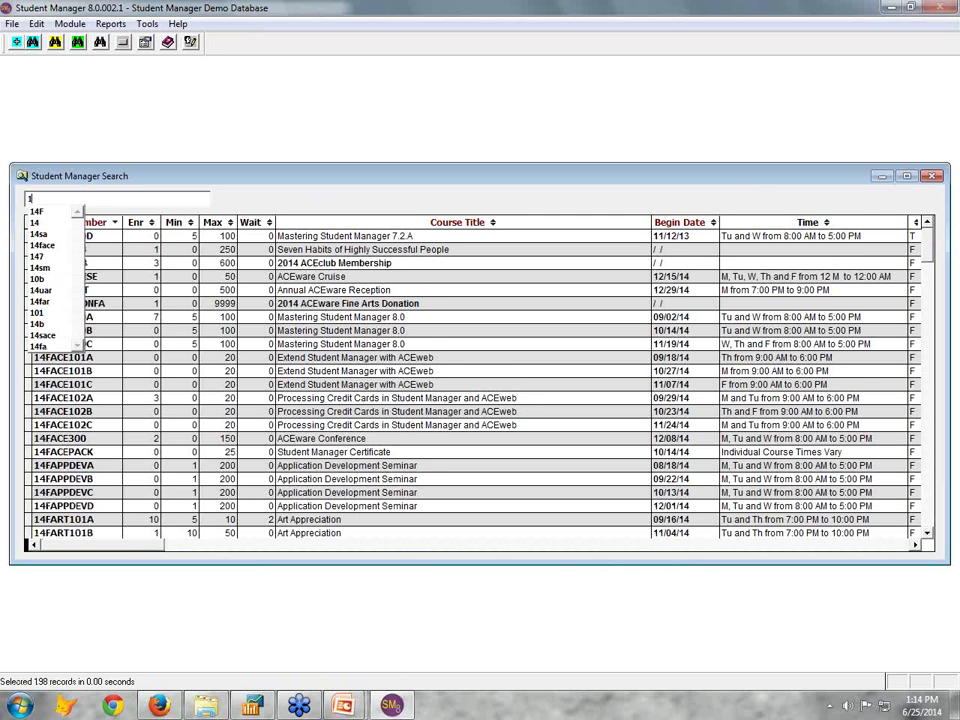
text(4face)
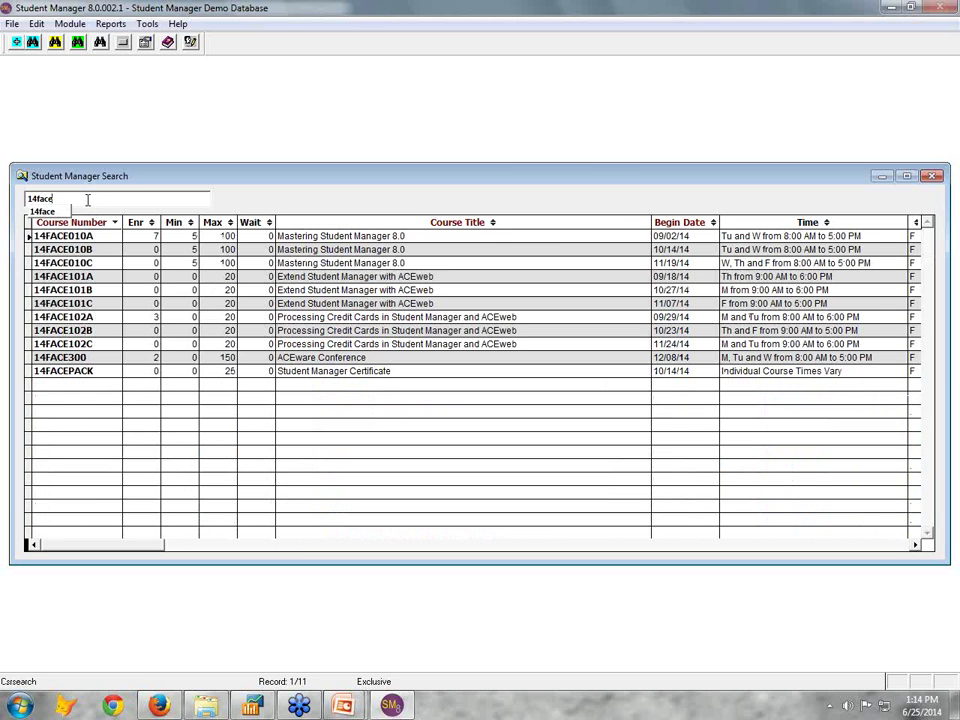
double_click(88, 199)
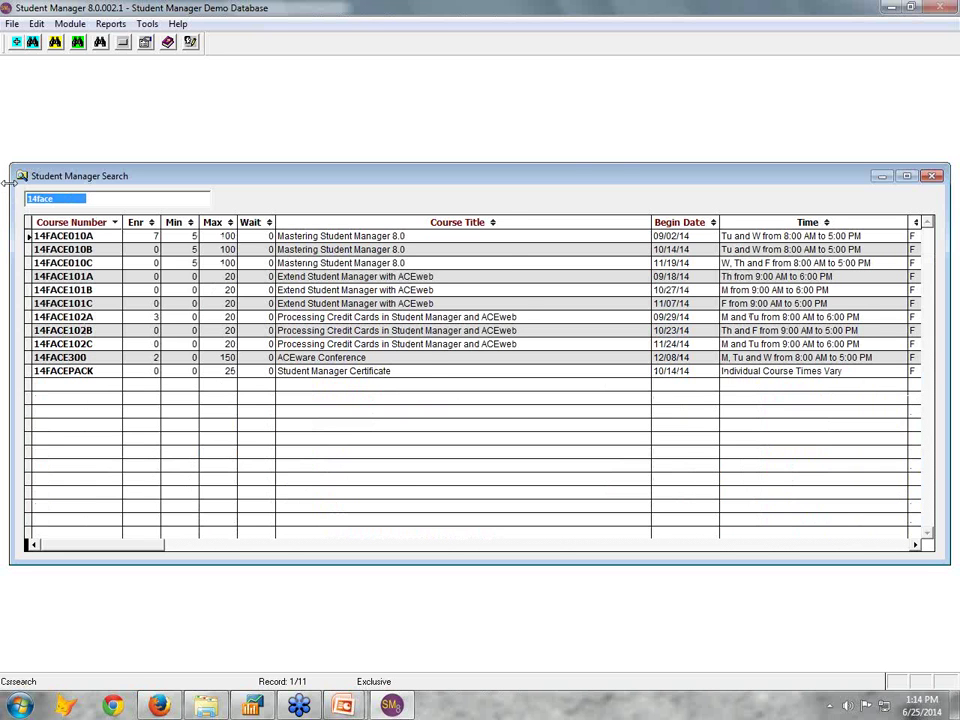
key(BackSpace)
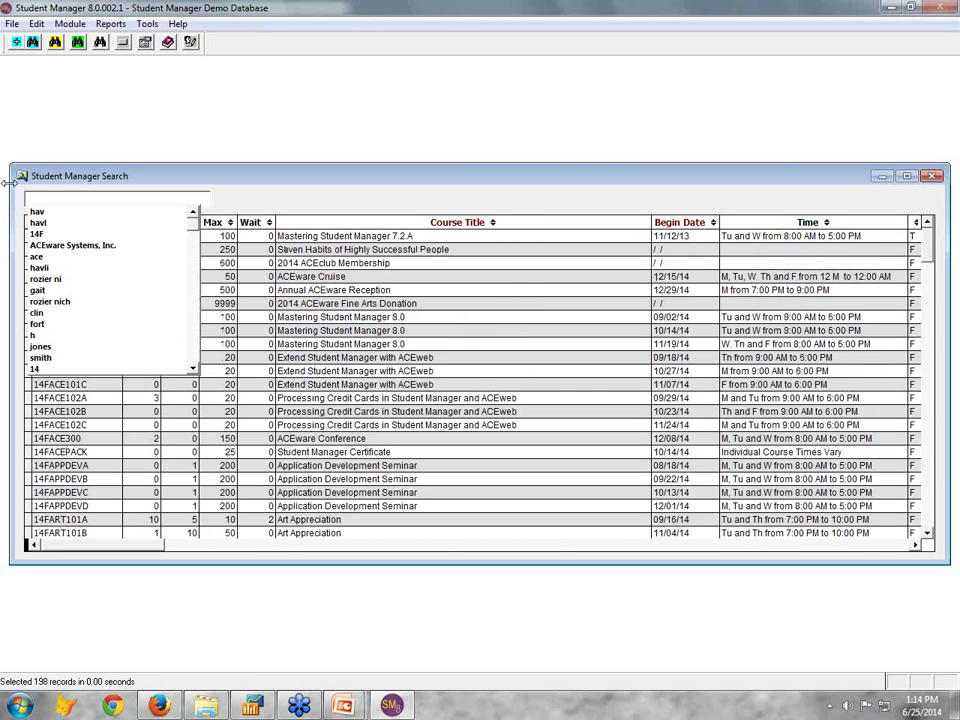
Try course searches 'credi', 'excl', 'mi' and 'manager', then filter by '14f'
text(credi)
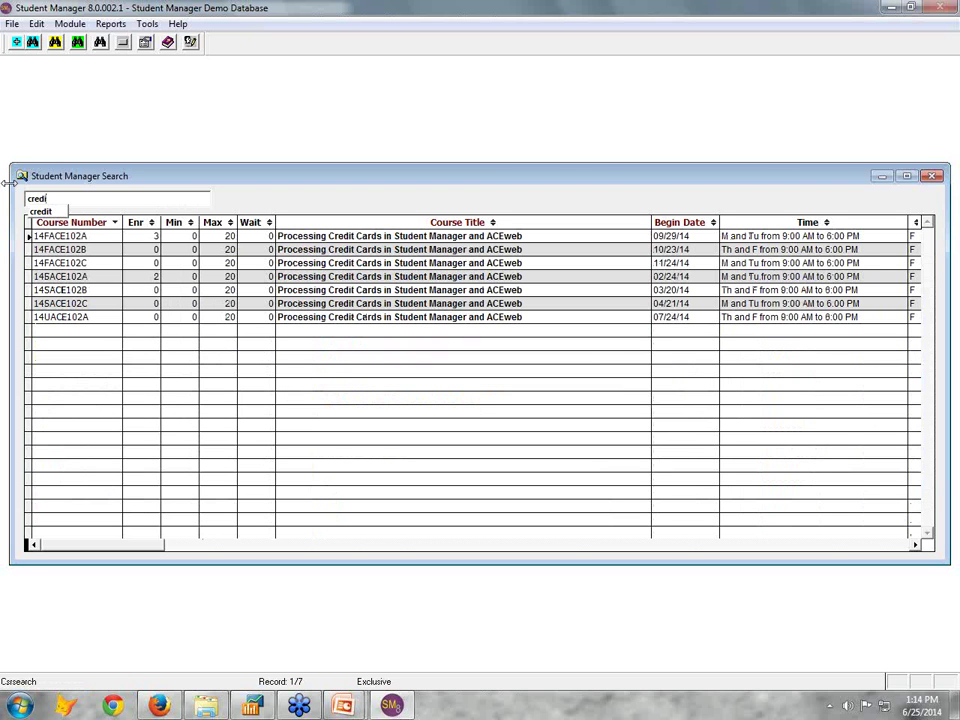
double_click(79, 197)
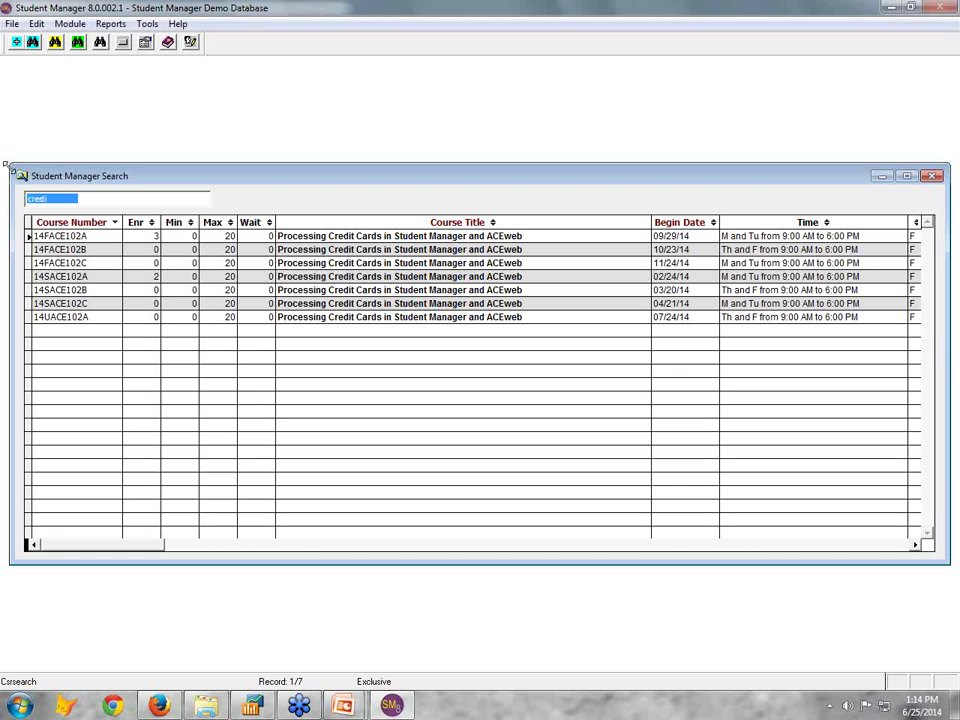
key(BackSpace)
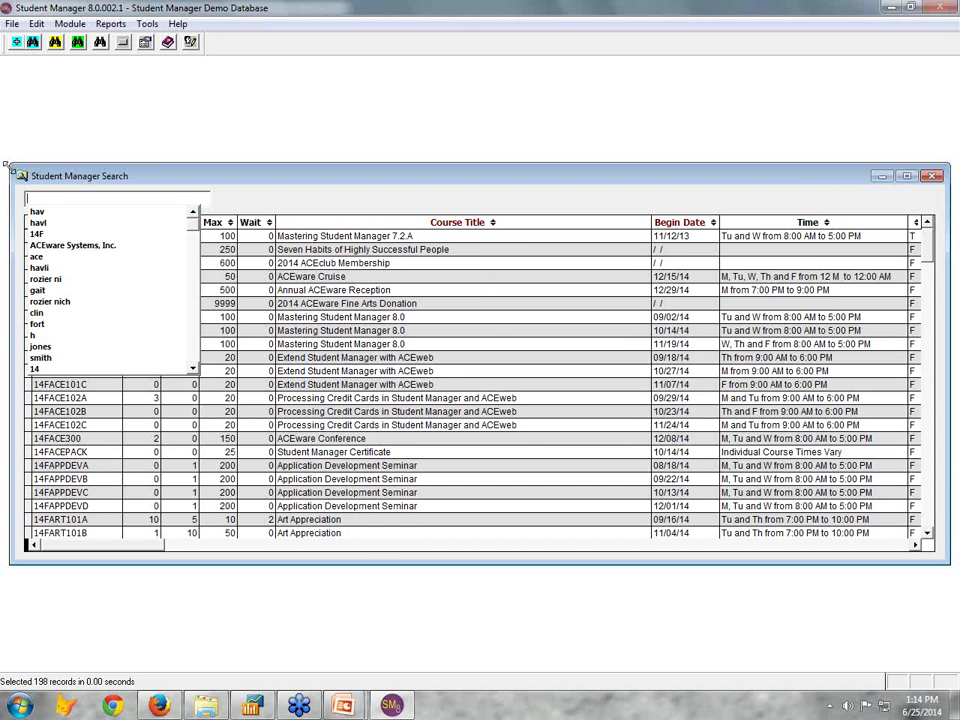
text(excl)
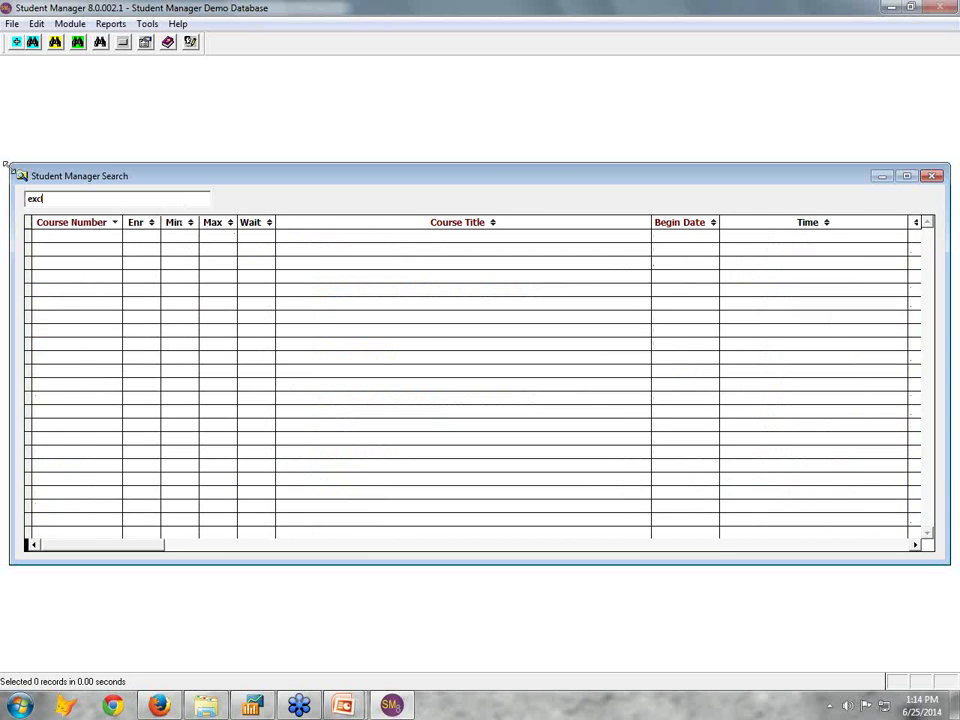
key(BackSpace)
key(BackSpace)
key(BackSpace)
key(BackSpace)
text(mi)
key(BackSpace)
key(BackSpace)
text(manager)
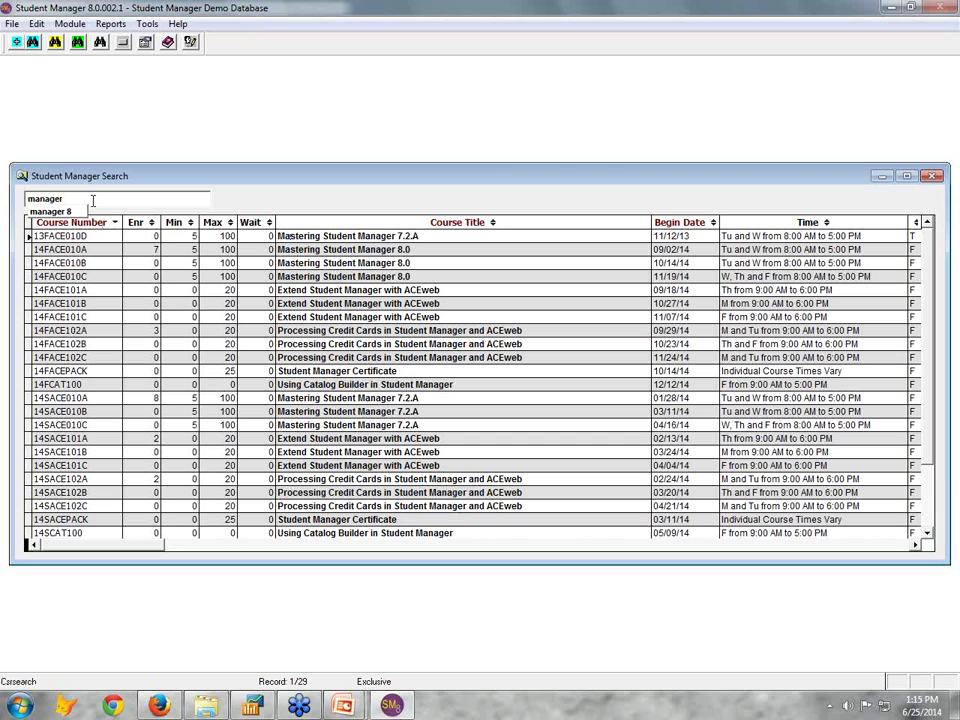
key(Return)
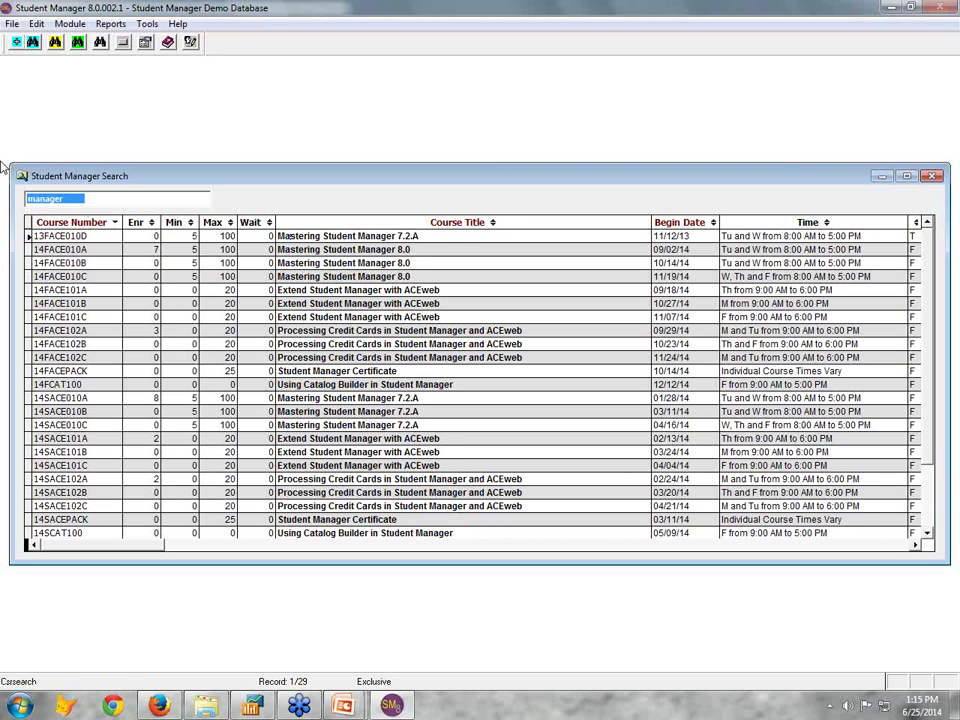
text(1)
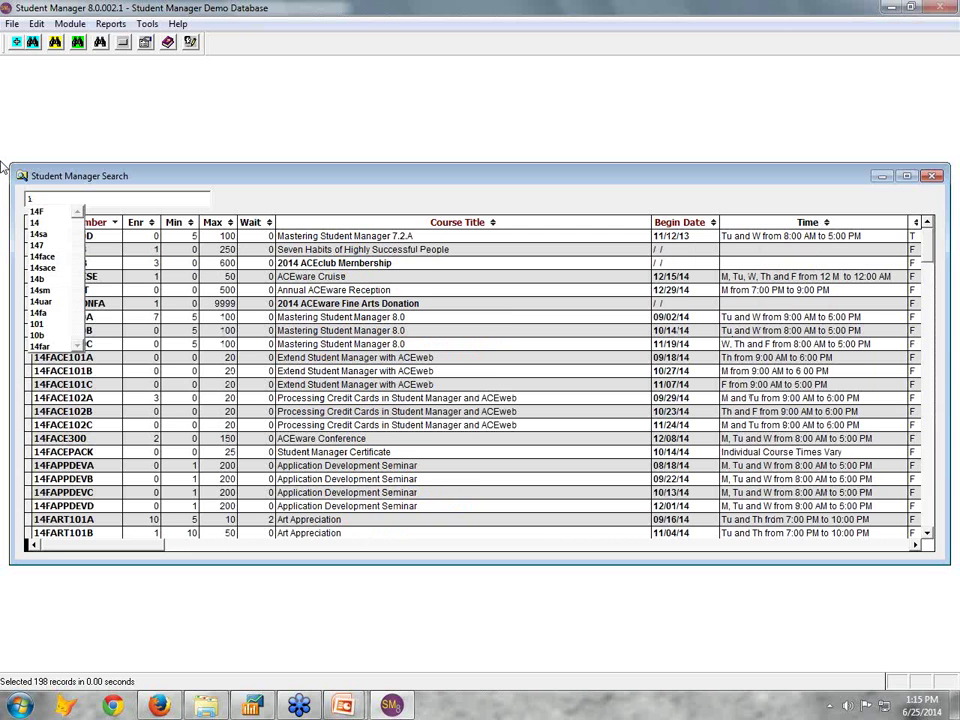
text(4f)
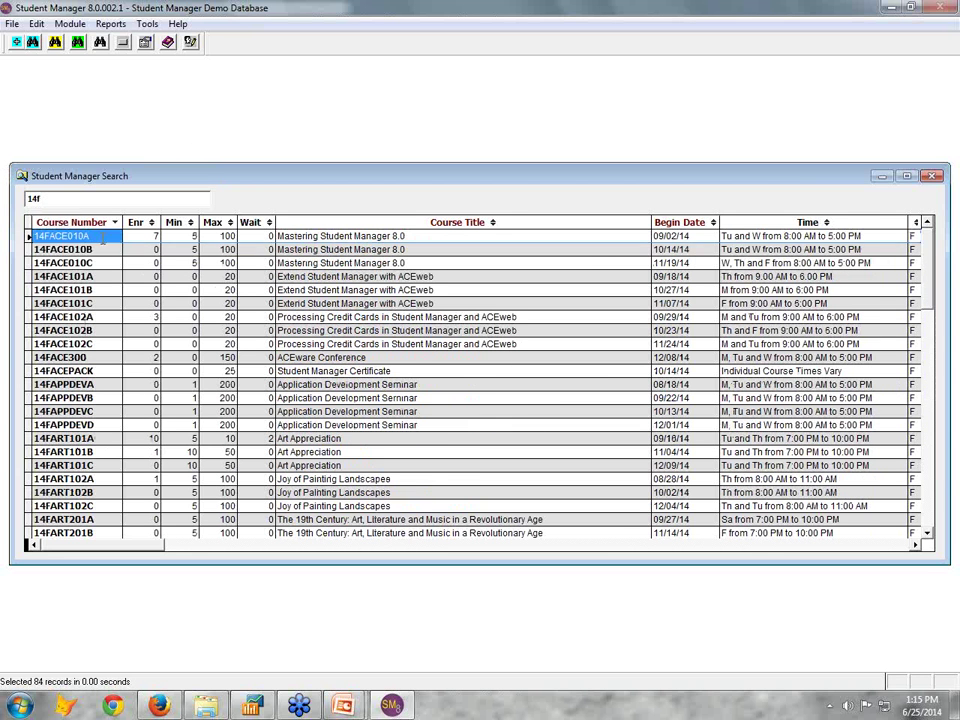
Open course 14FACE010A and display the ACE010 catalog description
double_click(103, 237)
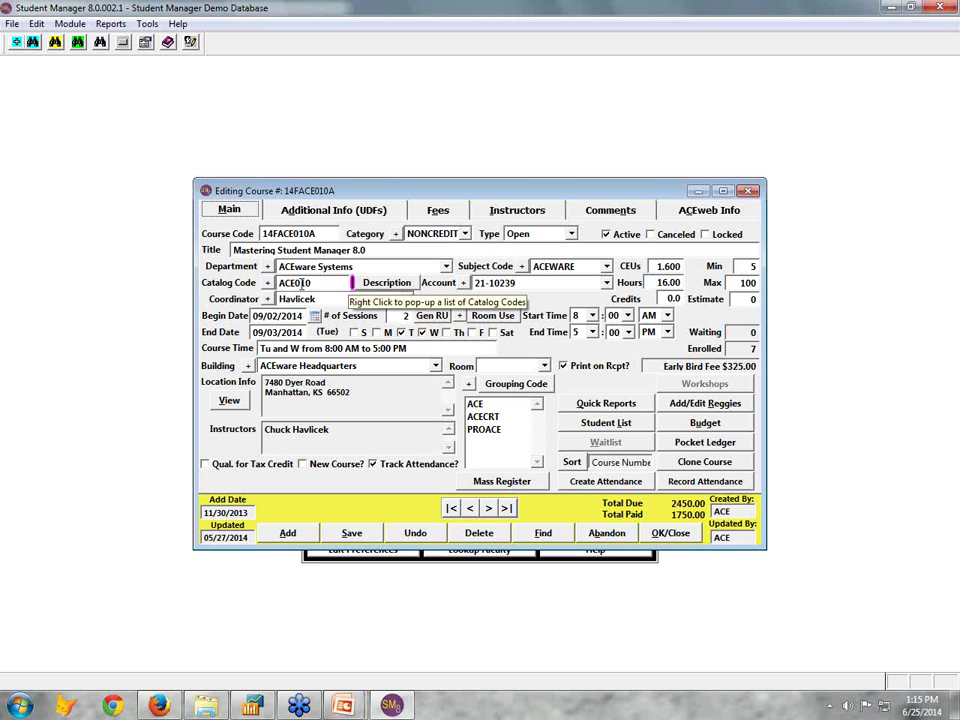
click(396, 283)
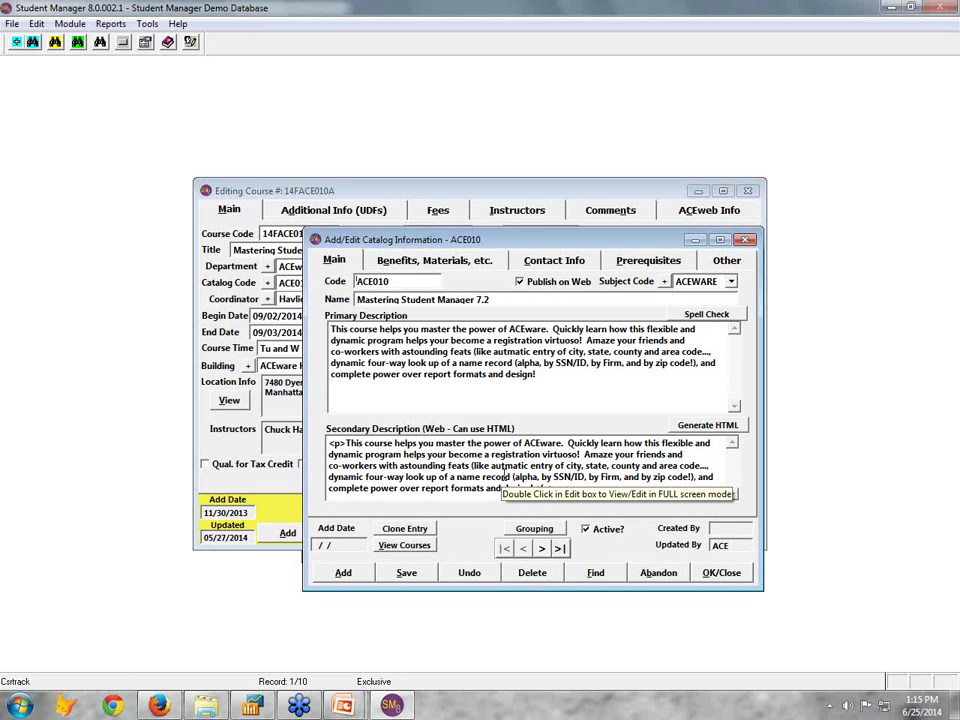
Review the ACE010 catalog's benefits, contacts and prerequisites, then close the catalog
click(472, 262)
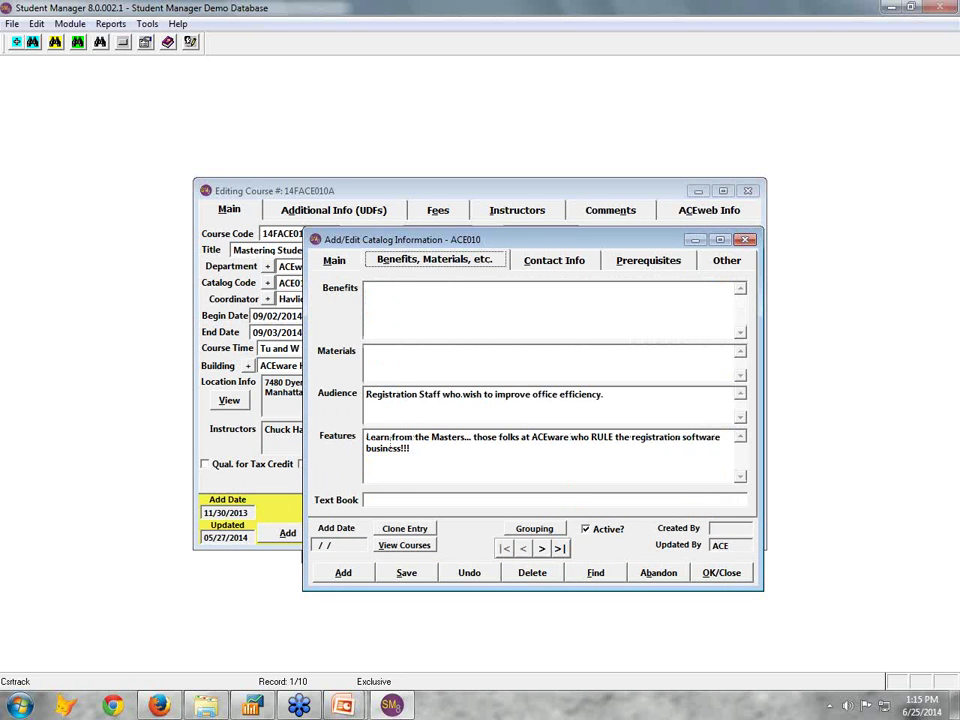
click(572, 265)
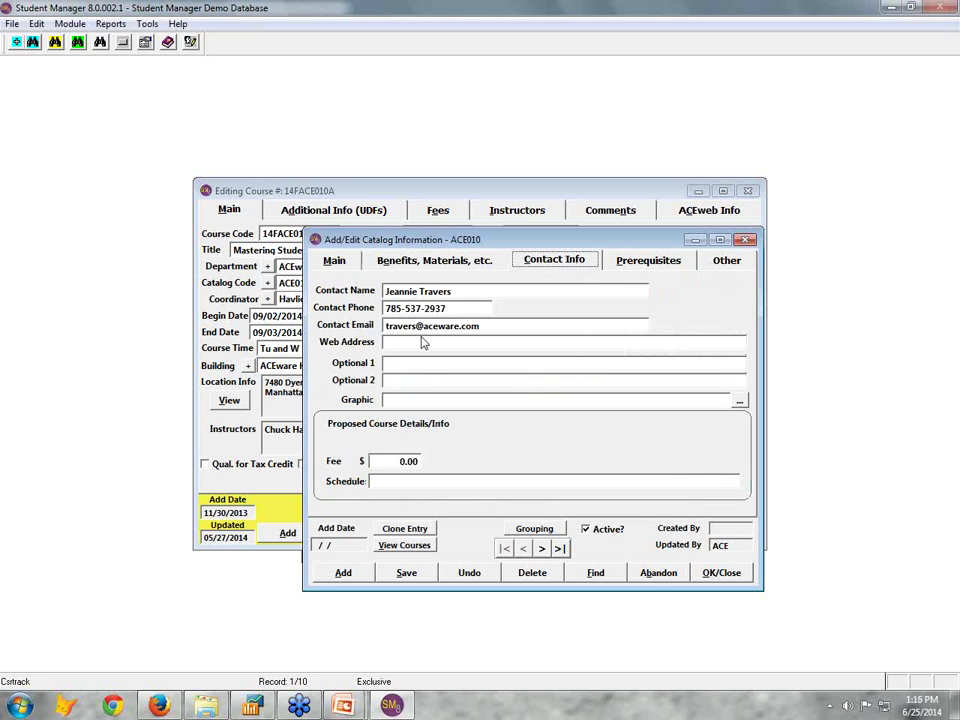
click(660, 261)
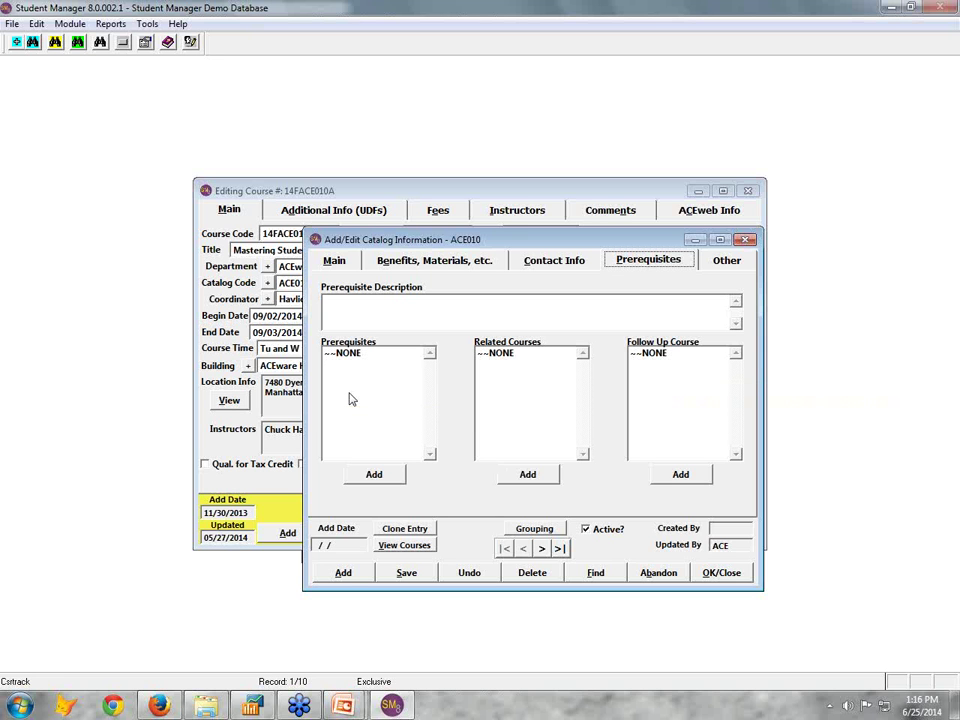
click(721, 572)
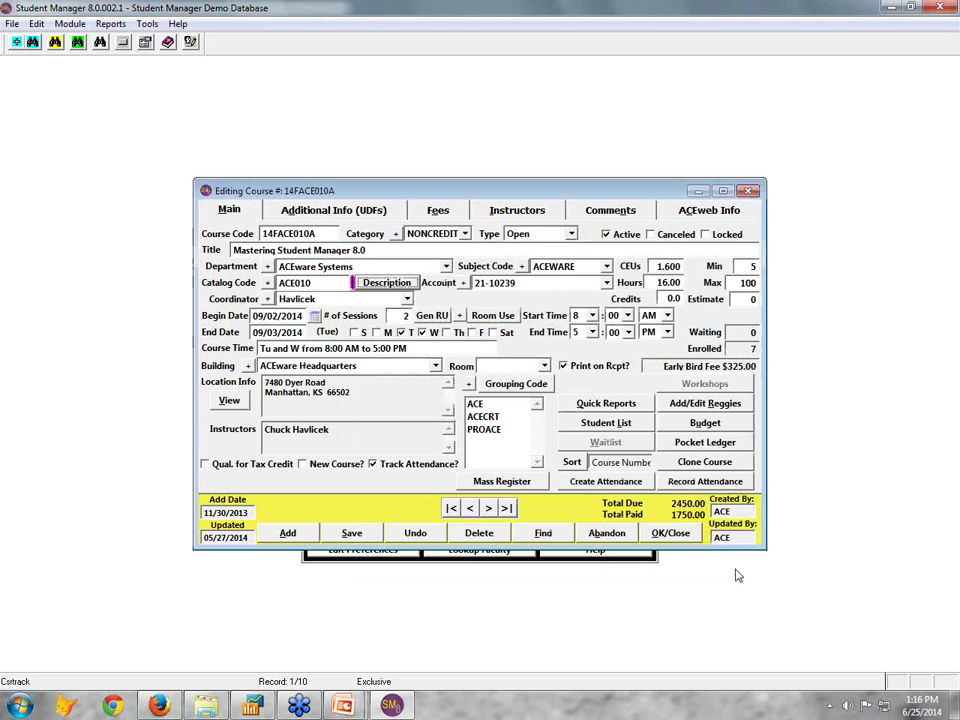
Pick OLLI for Membership Requisites on the course's Additional Info (UDFs) page
click(325, 210)
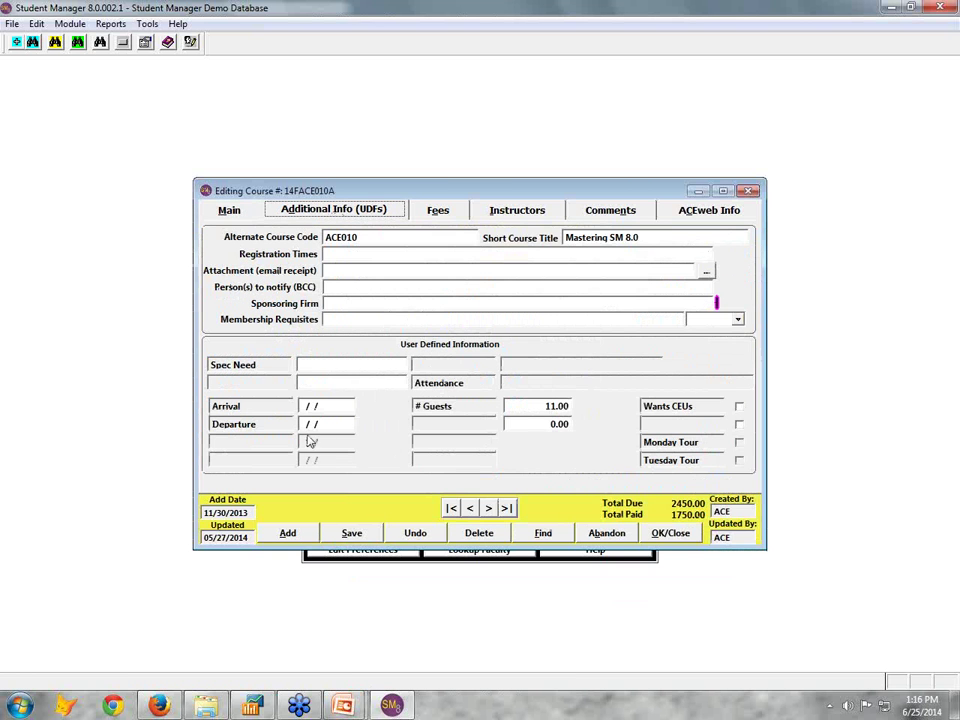
mouse_move(367, 322)
click(738, 319)
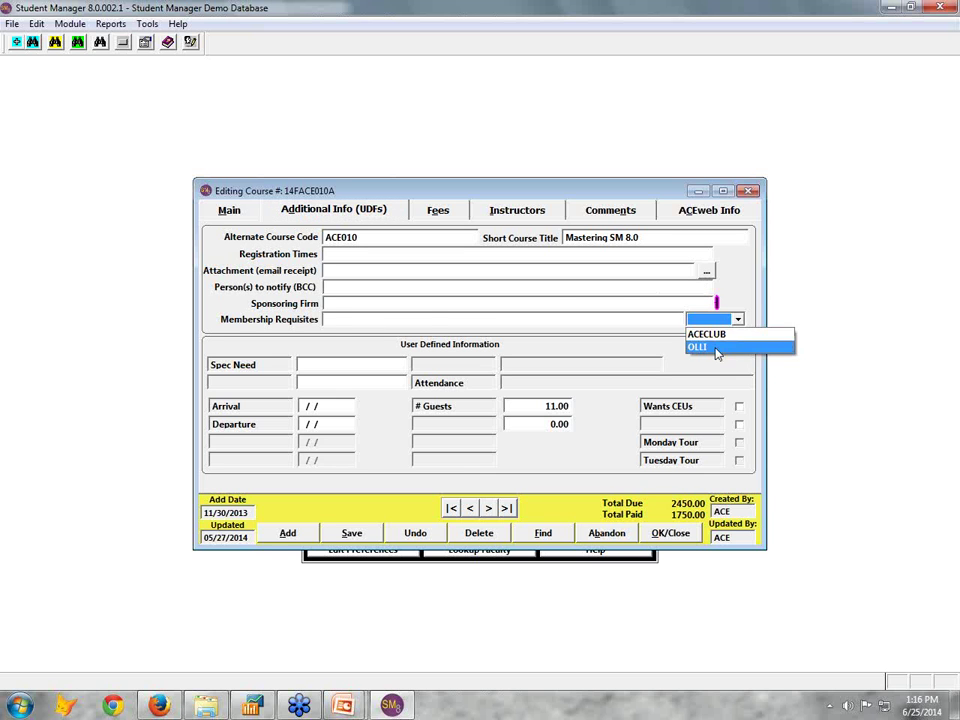
click(720, 347)
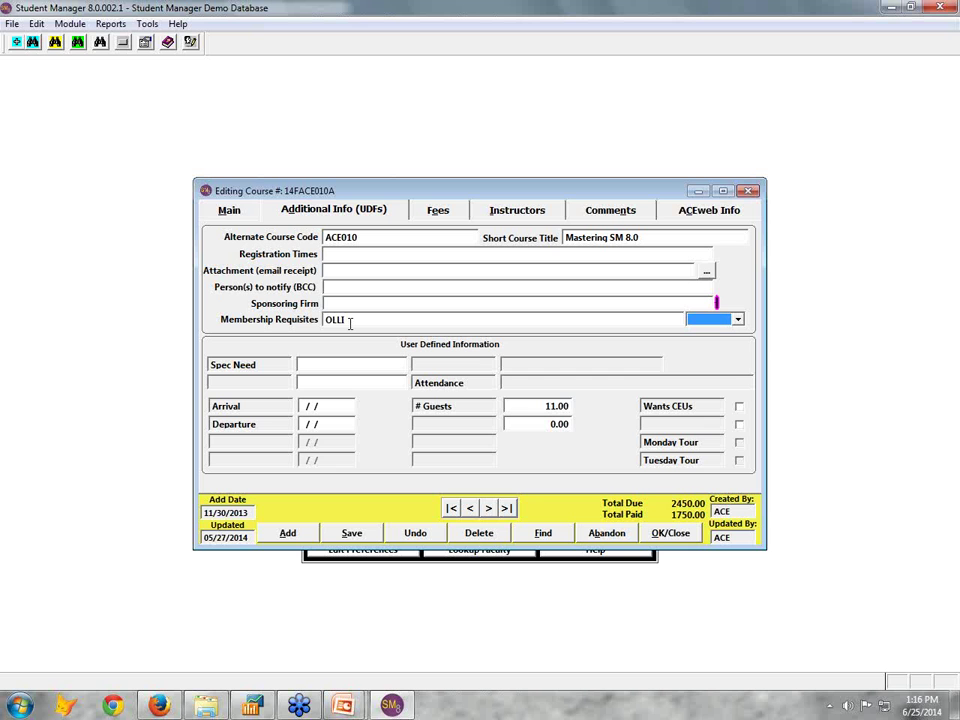
Show course 14FACE010A's four fees, including the 295.00 ACECLUB Member Fee
click(460, 213)
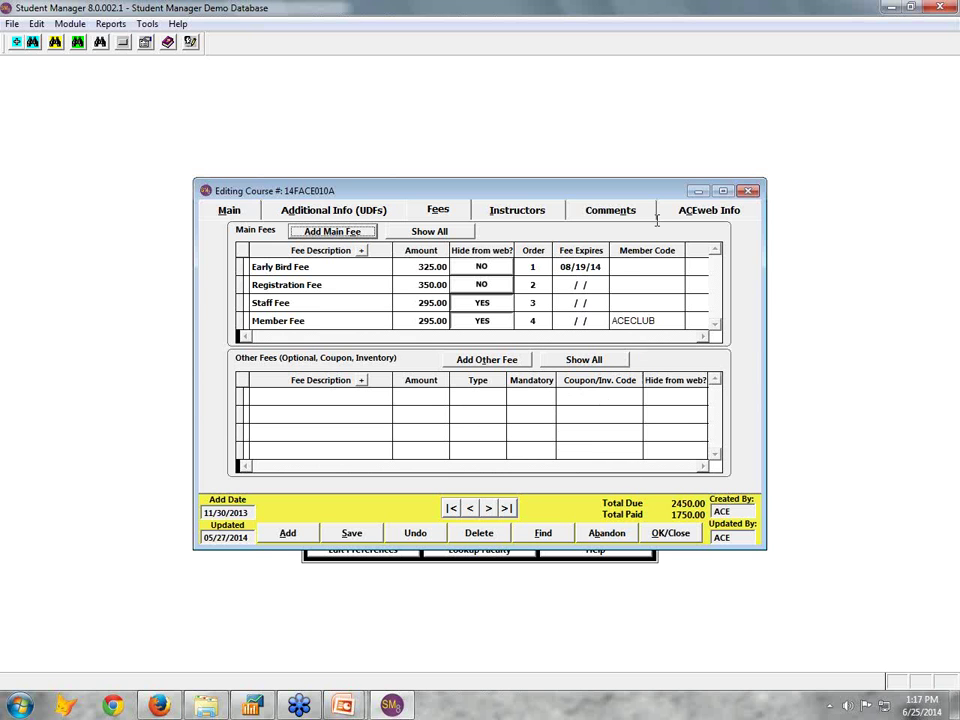
Load the instructor's pay details, leaving Hourly pay at 16.00 hours × 50.00
click(532, 210)
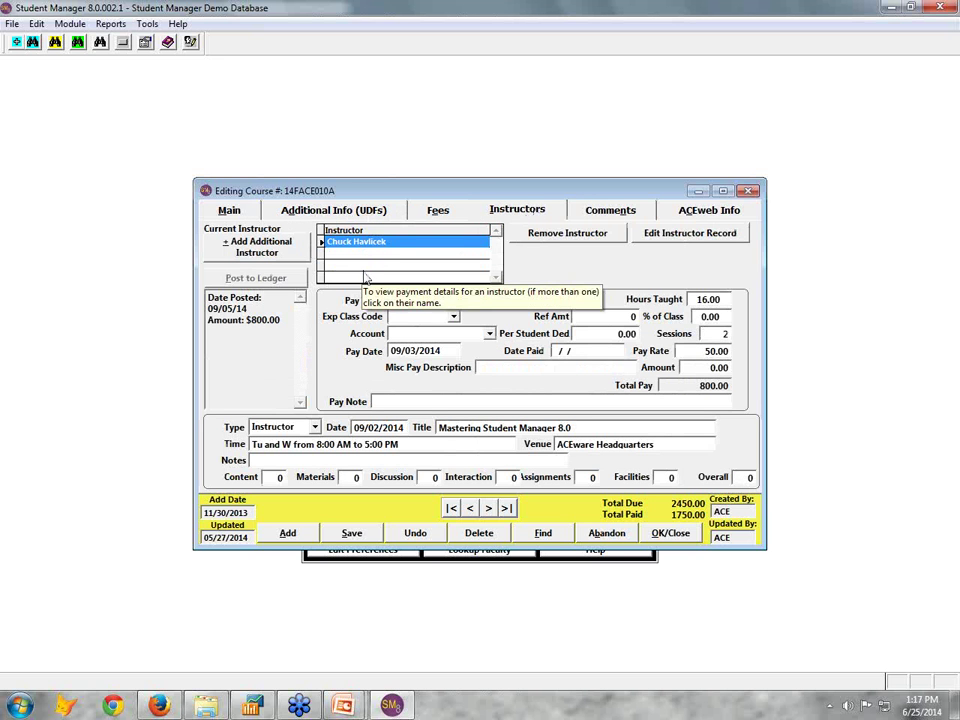
click(366, 279)
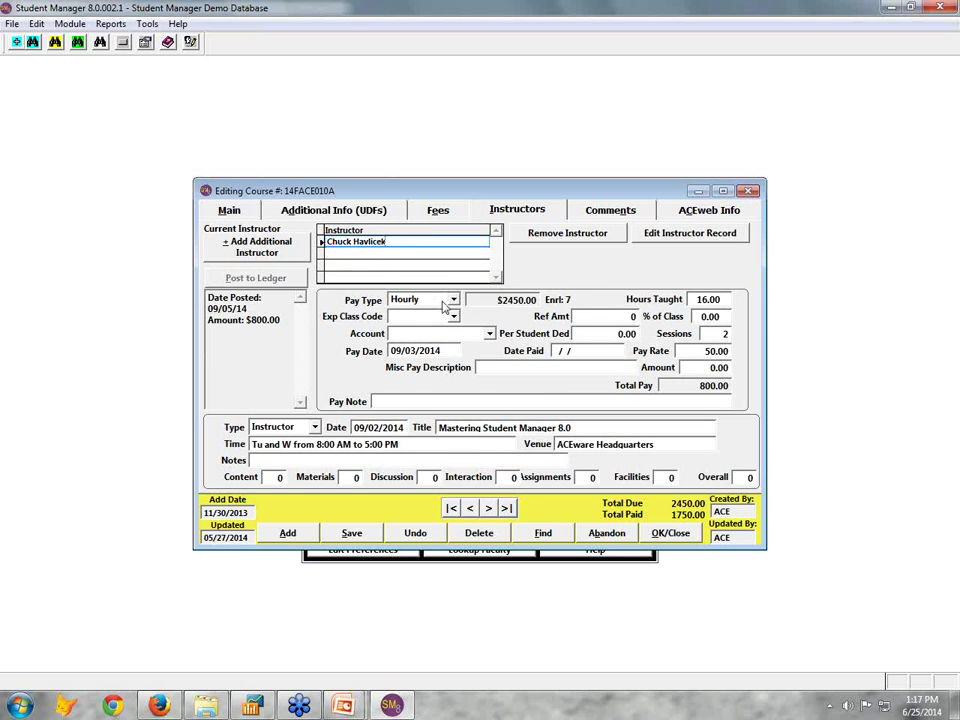
click(444, 302)
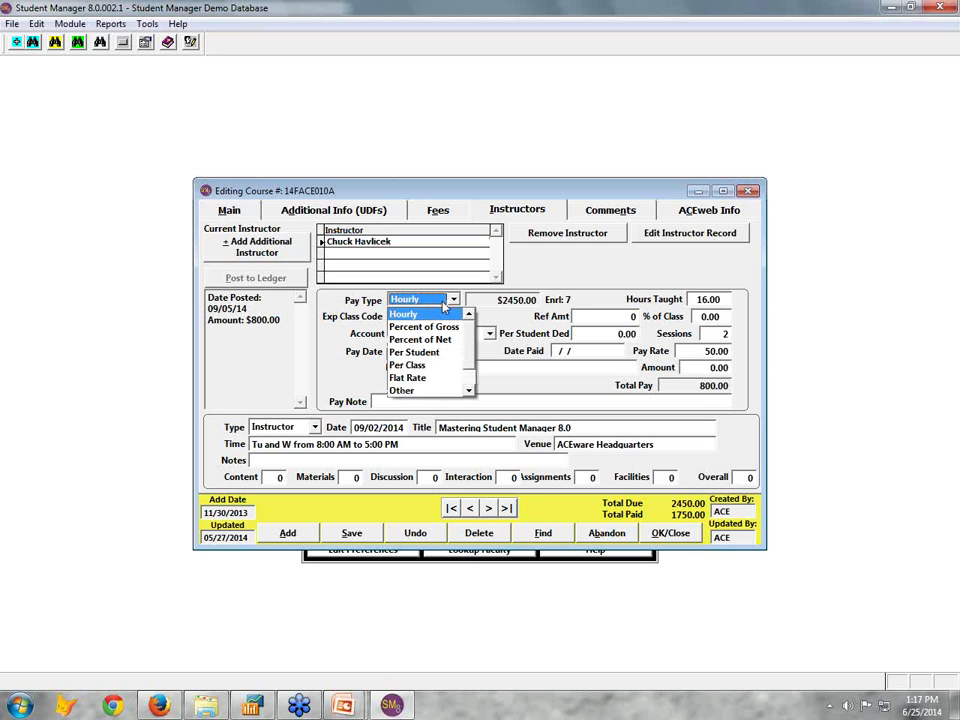
click(444, 305)
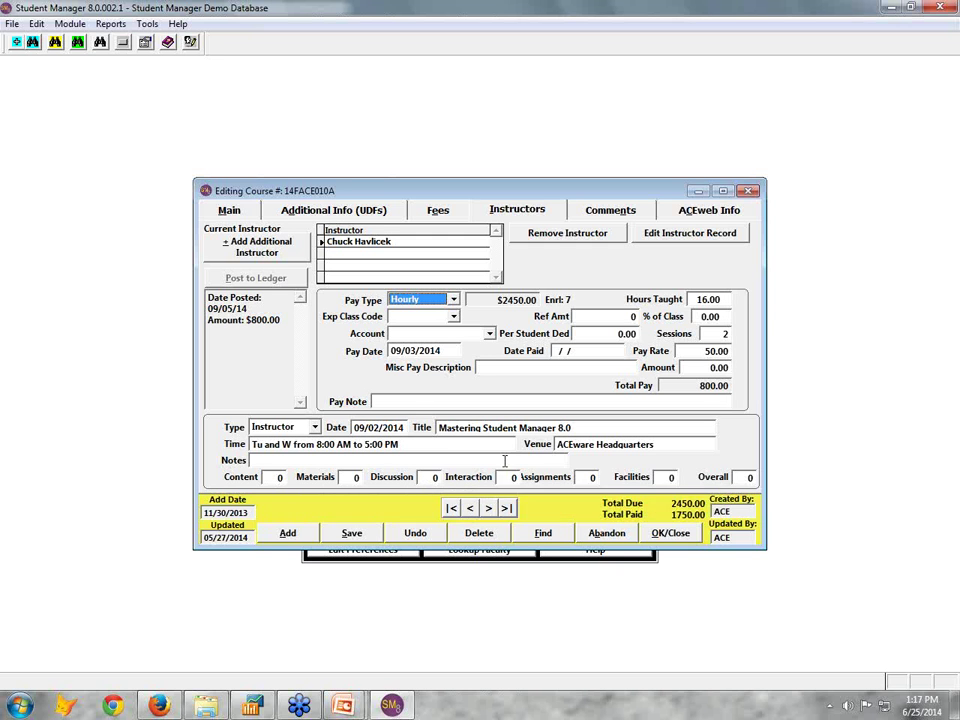
click(688, 232)
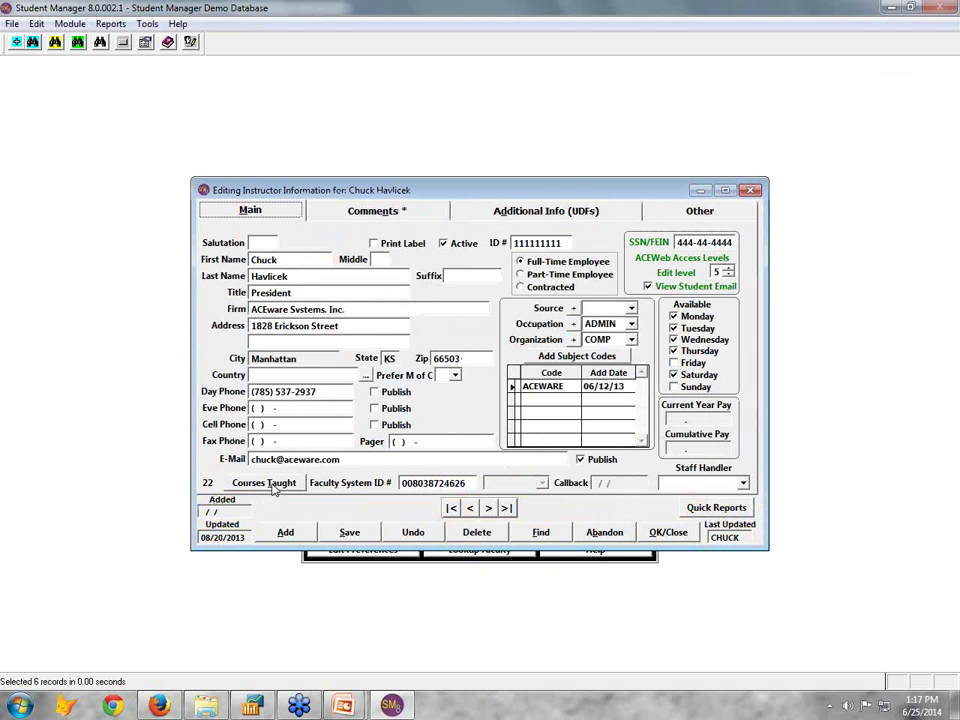
click(268, 484)
click(479, 413)
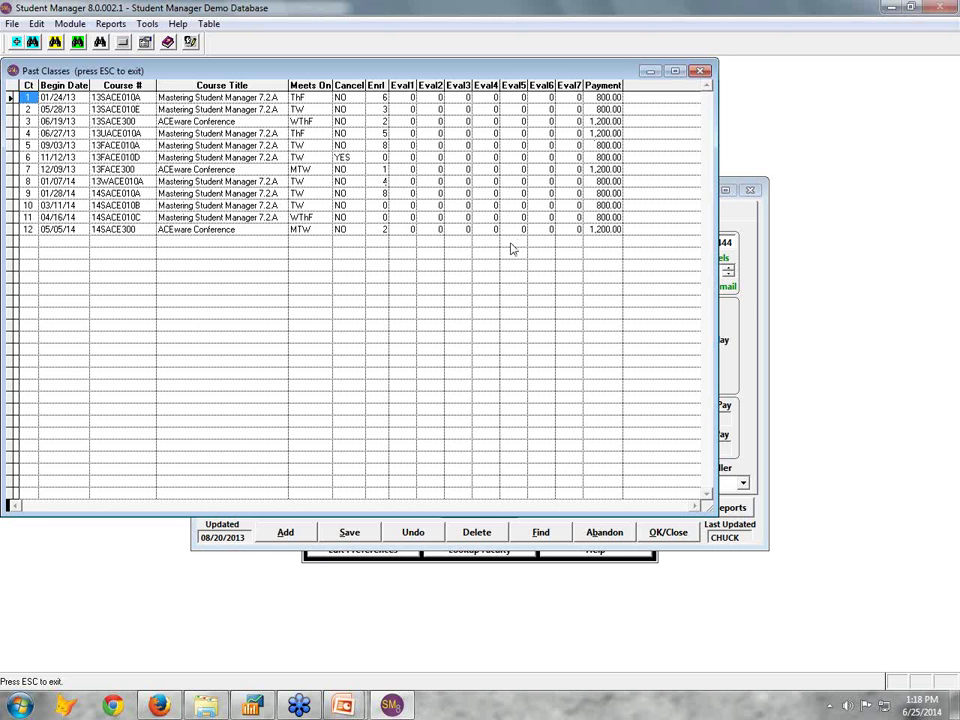
click(702, 70)
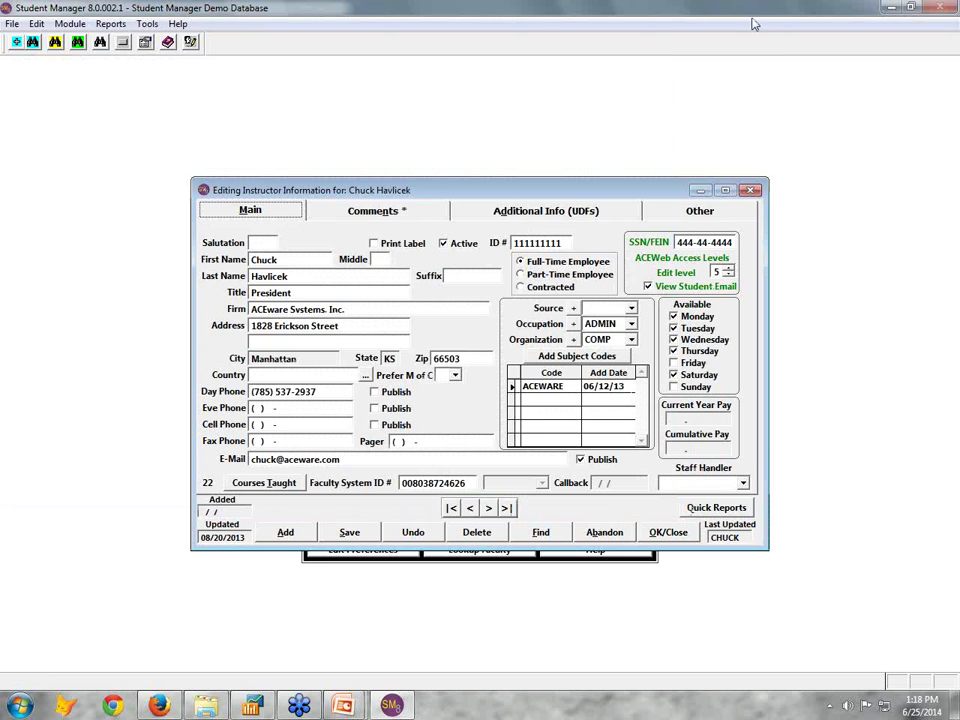
click(668, 532)
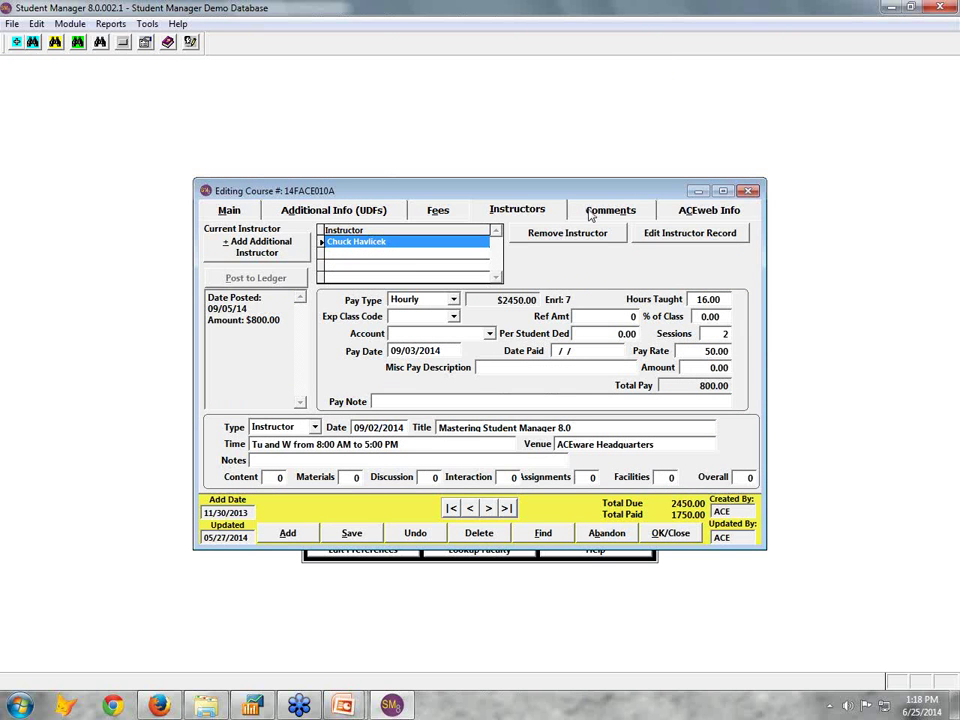
click(590, 213)
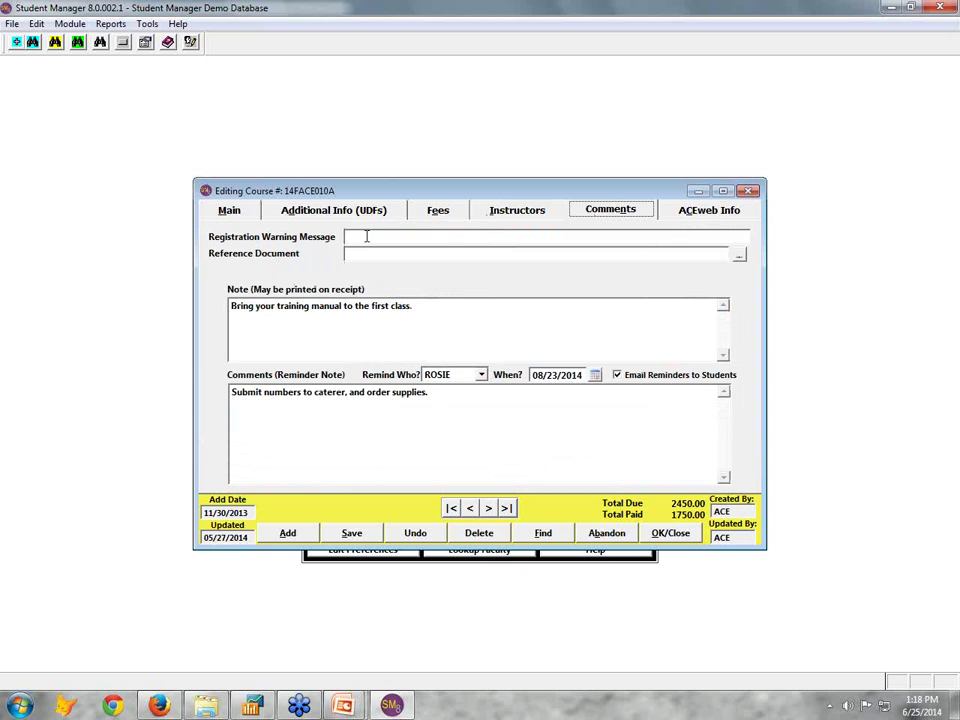
click(342, 324)
Show course 14FACE010A's ACEweb Info: Publish/Register, 30 lag days, 0 billing lag days, access level 5
click(706, 214)
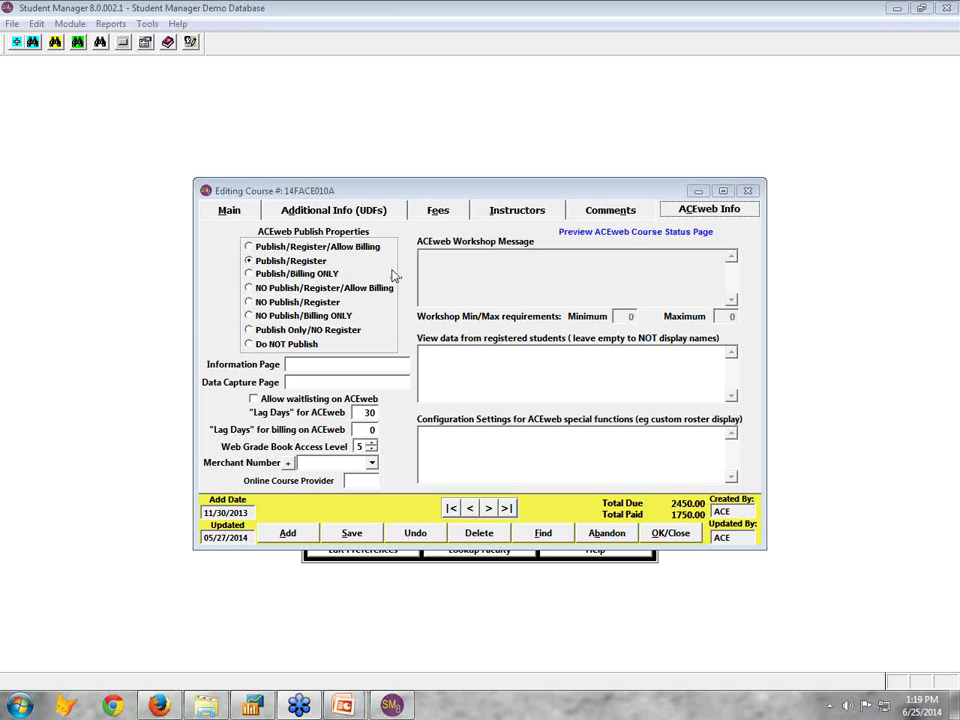
Look over course 14FACE010A's Main details and its Additional Info (UDFs) fields, ending back on Main
click(236, 211)
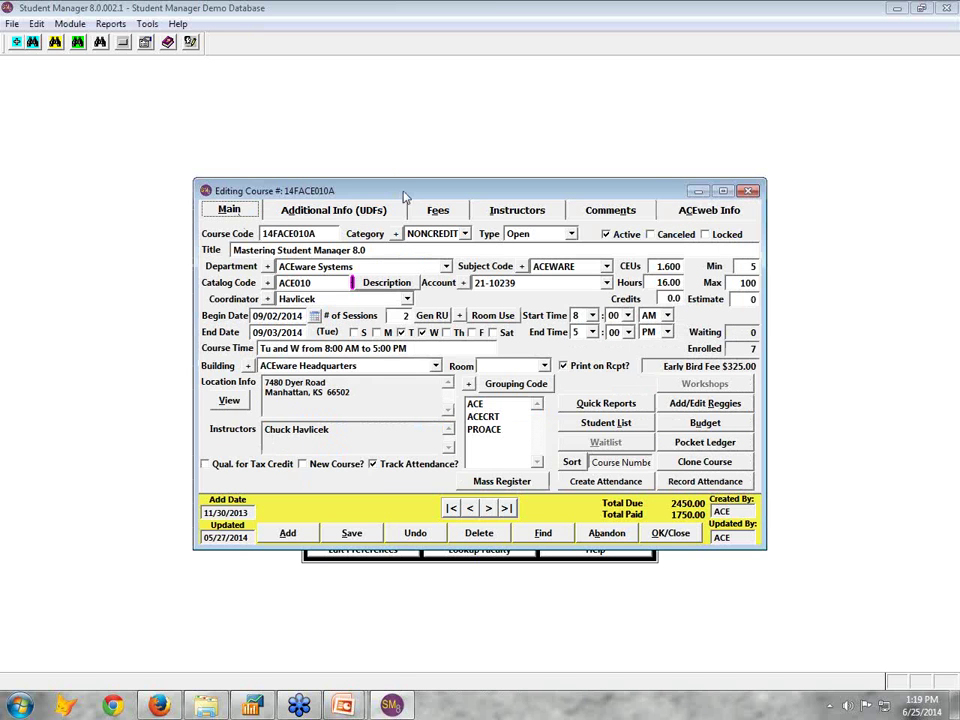
drag(408, 196, 405, 203)
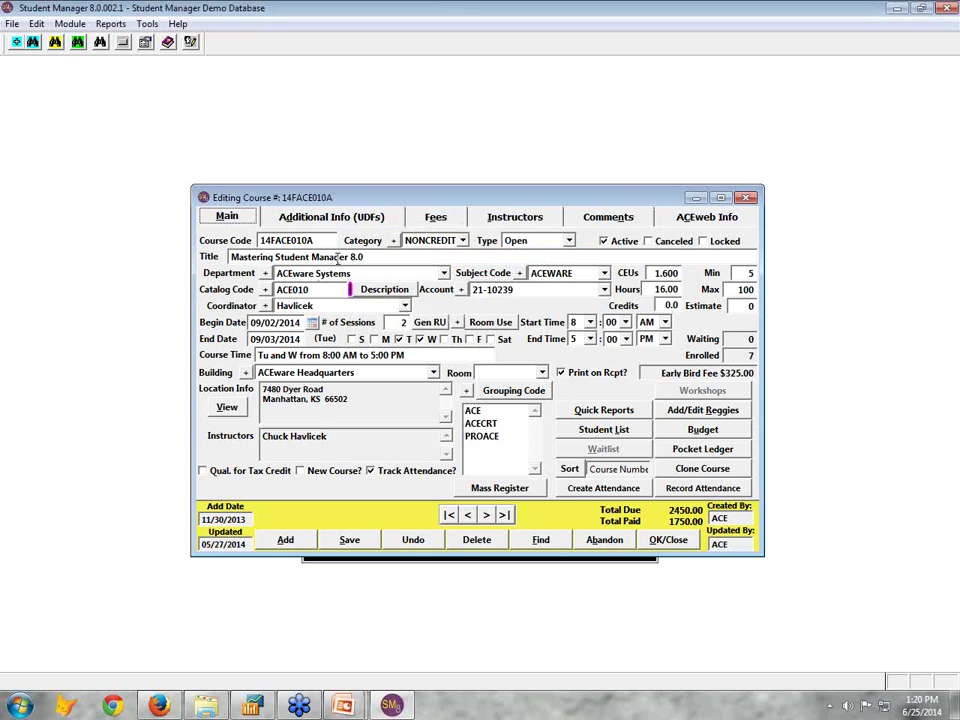
click(366, 222)
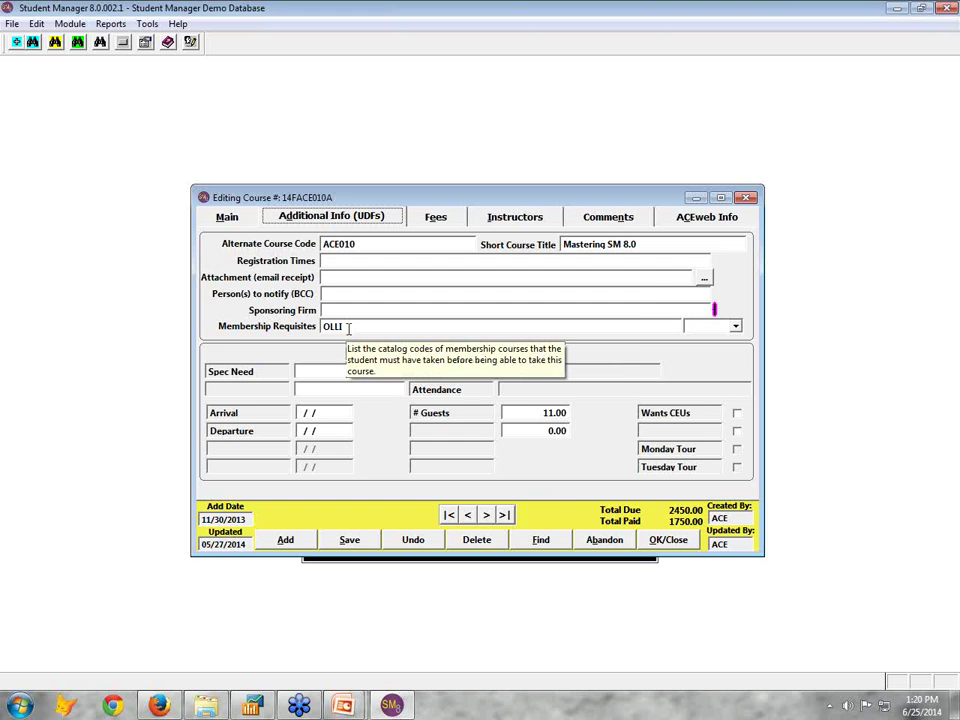
click(229, 218)
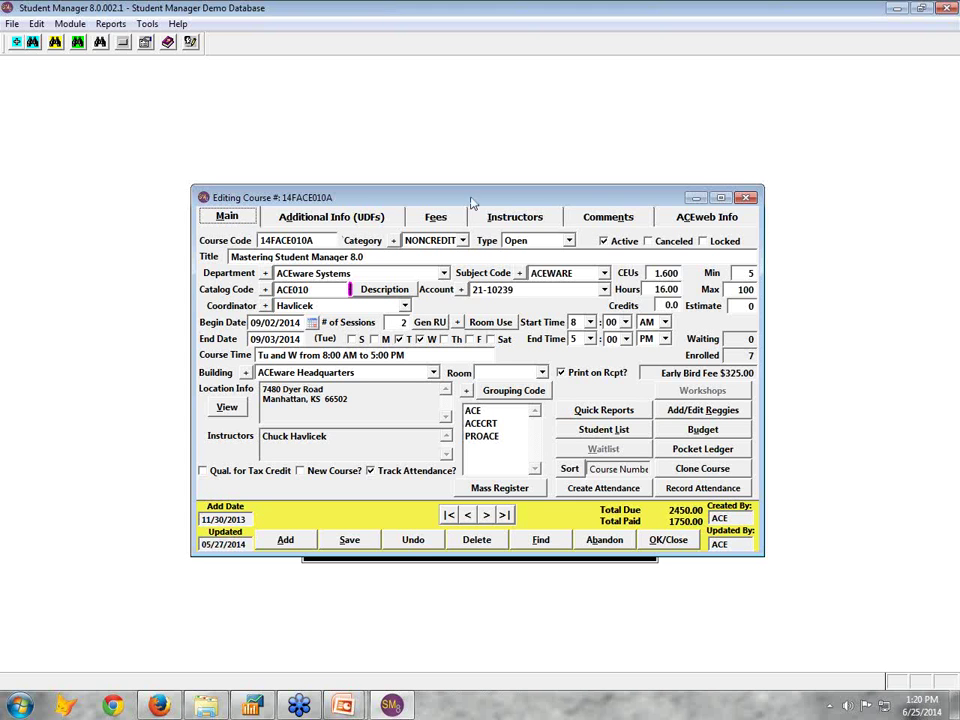
Set the registration warning to 'Note: NEw Class Times' and append 'Originally scheudled on Xxx yy' to the note
click(591, 219)
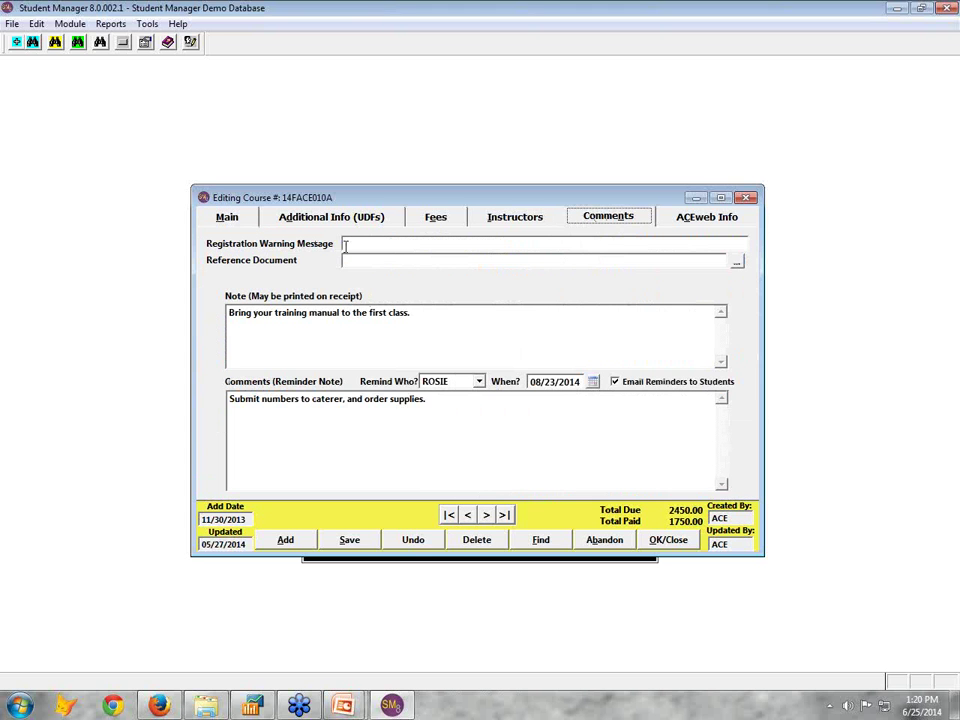
click(364, 243)
click(240, 219)
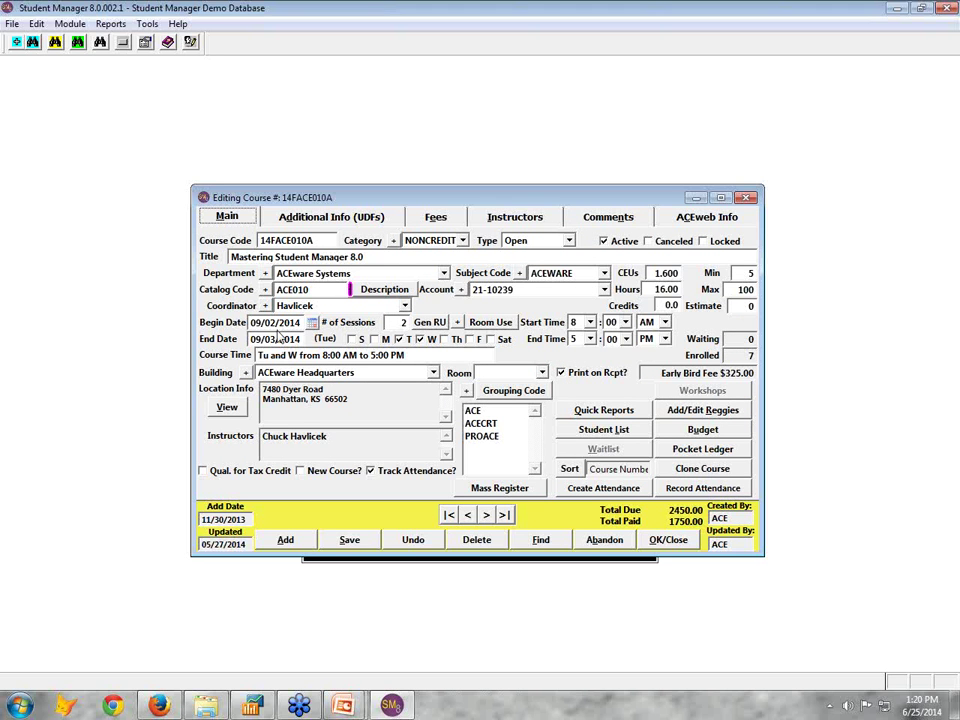
click(604, 218)
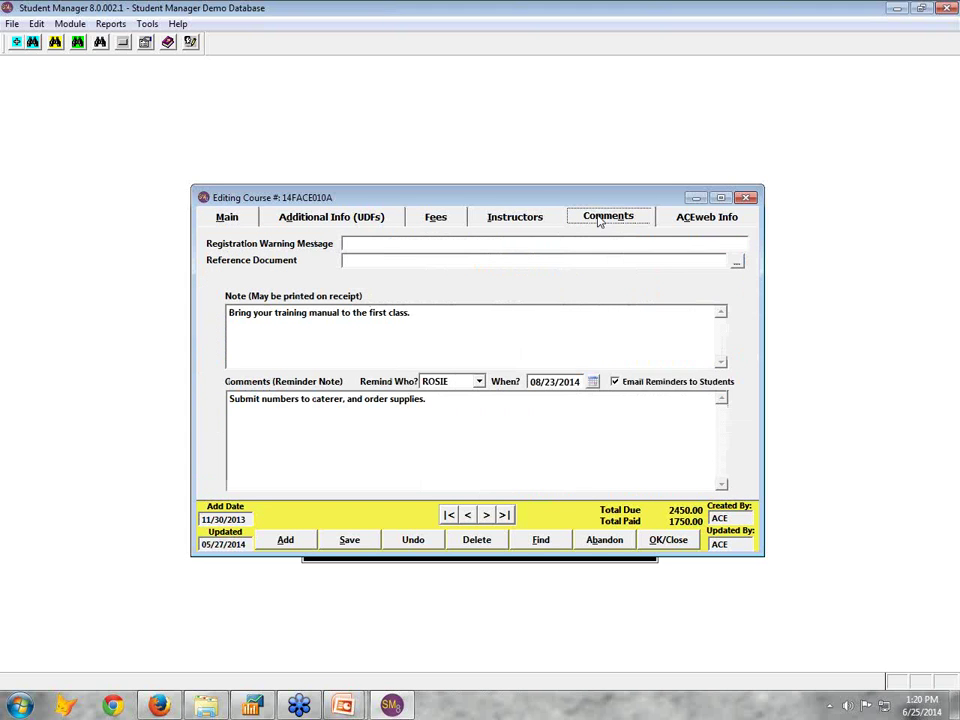
mouse_move(385, 244)
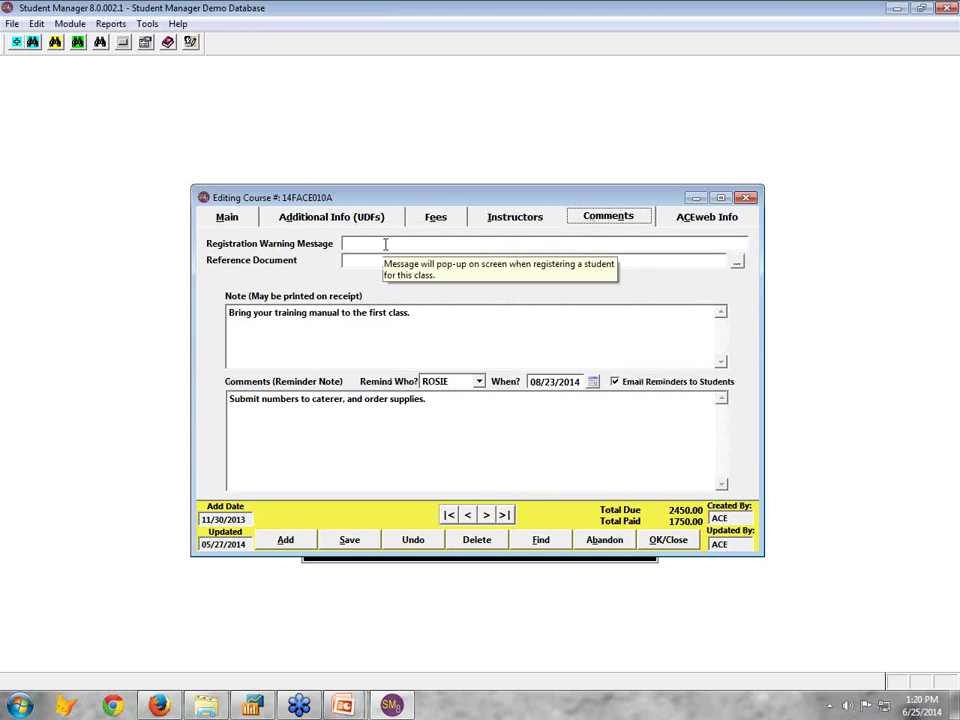
click(385, 244)
text(Note: NEw C)
text(lass Attn)
key(BackSpace)
key(BackSpace)
key(BackSpace)
key(BackSpace)
text(Times.)
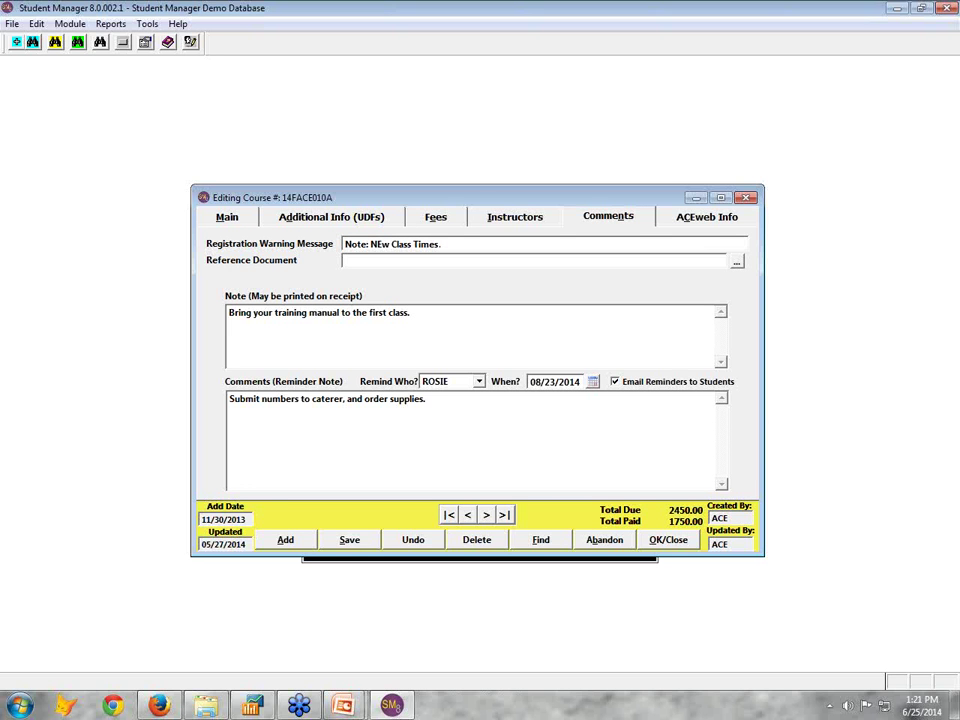
key(BackSpace)
click(451, 314)
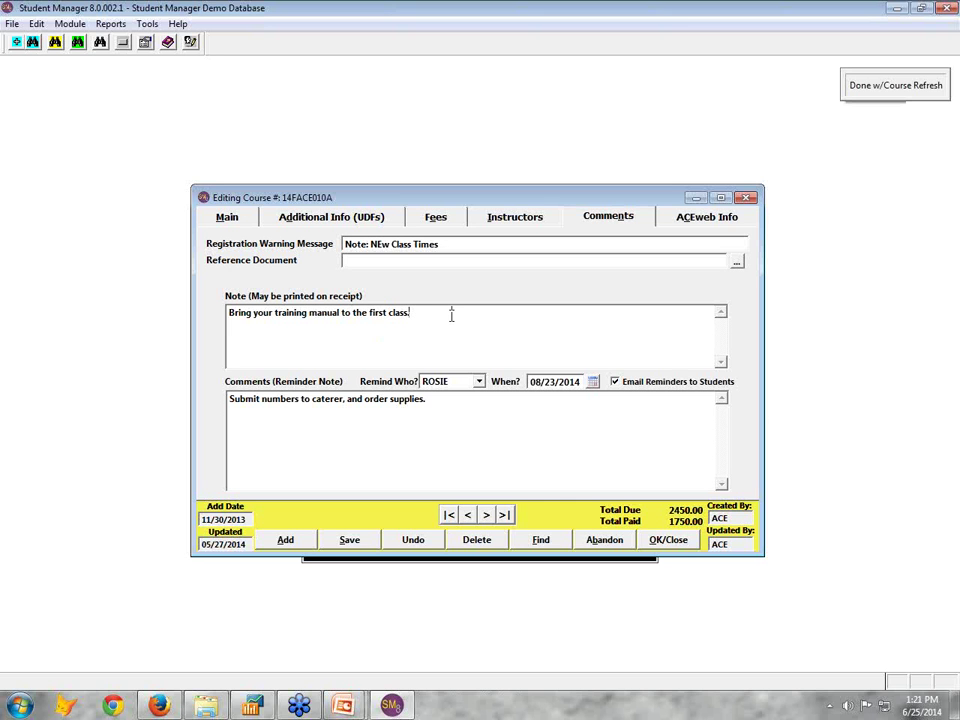
text(Originall)
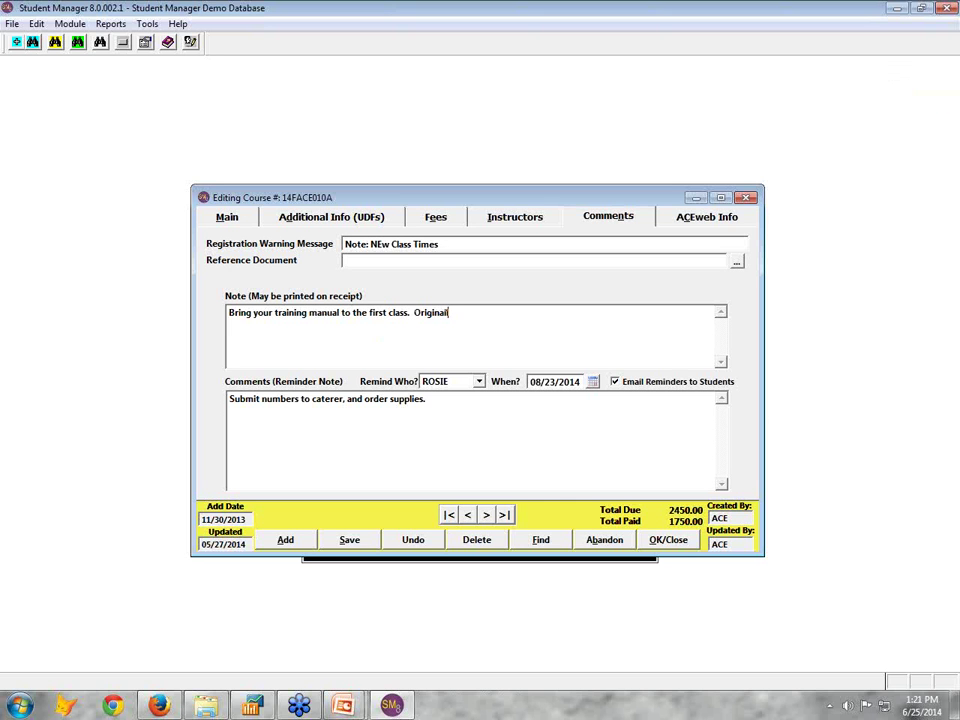
text(y scheudled on Xxx yy)
From the Main tab, check the seven-student roster totalling 112.00 hours, then close it
click(243, 221)
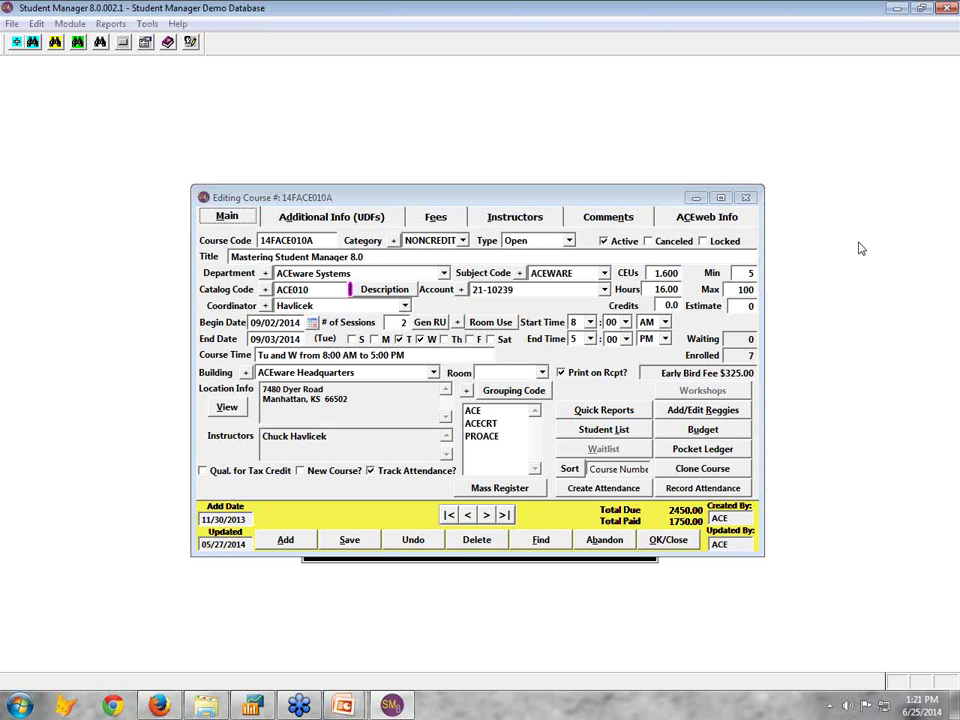
mouse_move(550, 363)
mouse_down()
mouse_move(572, 488)
mouse_move(772, 437)
mouse_move(635, 346)
mouse_move(553, 358)
mouse_up()
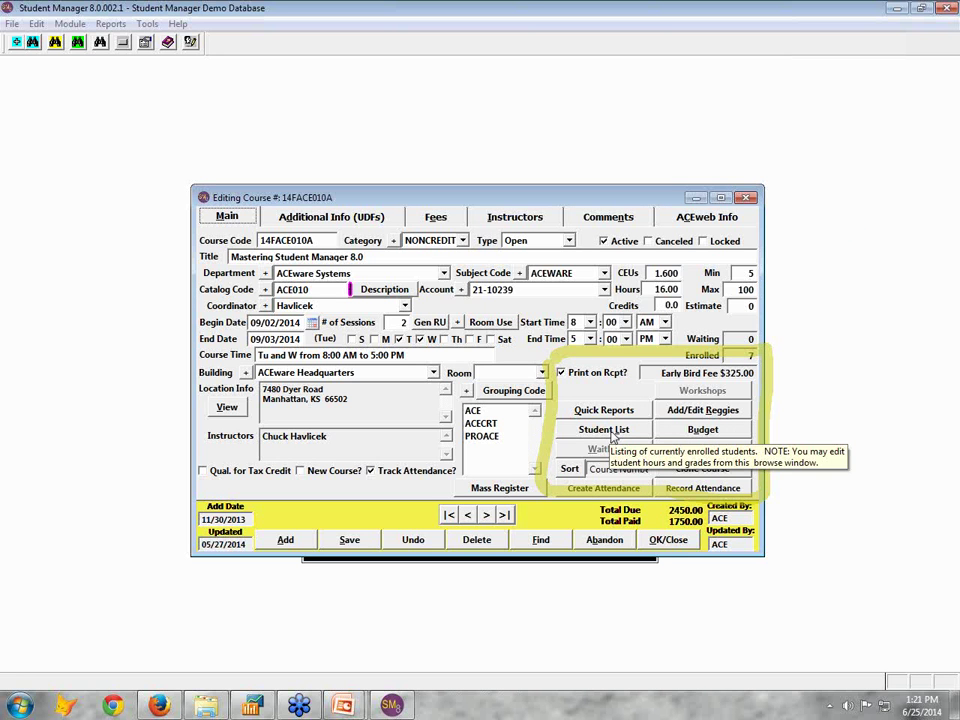
click(612, 432)
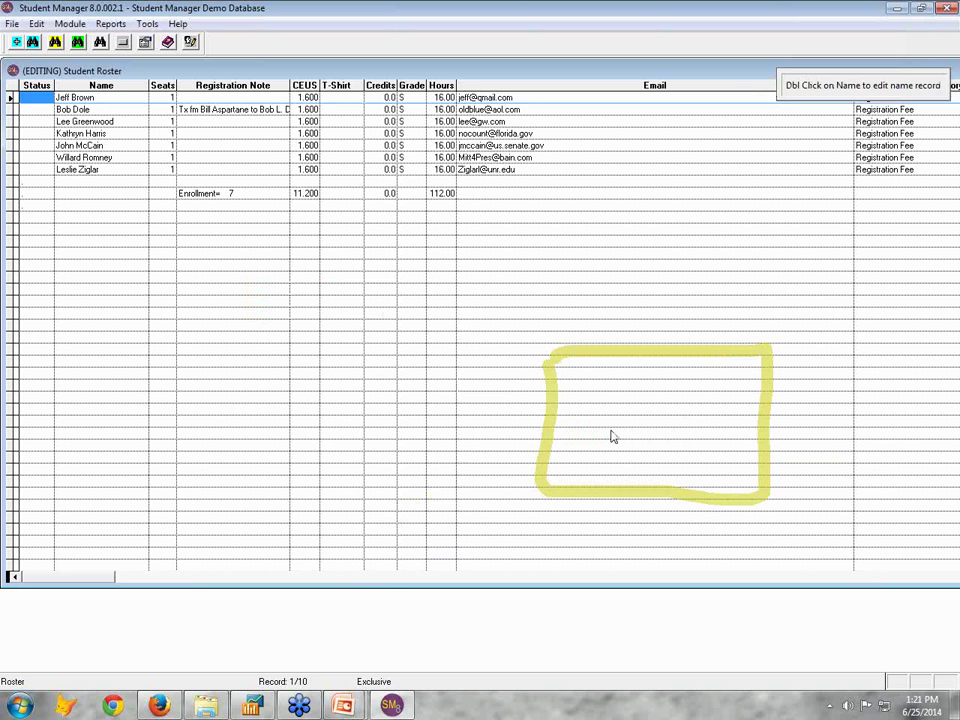
key(Escape)
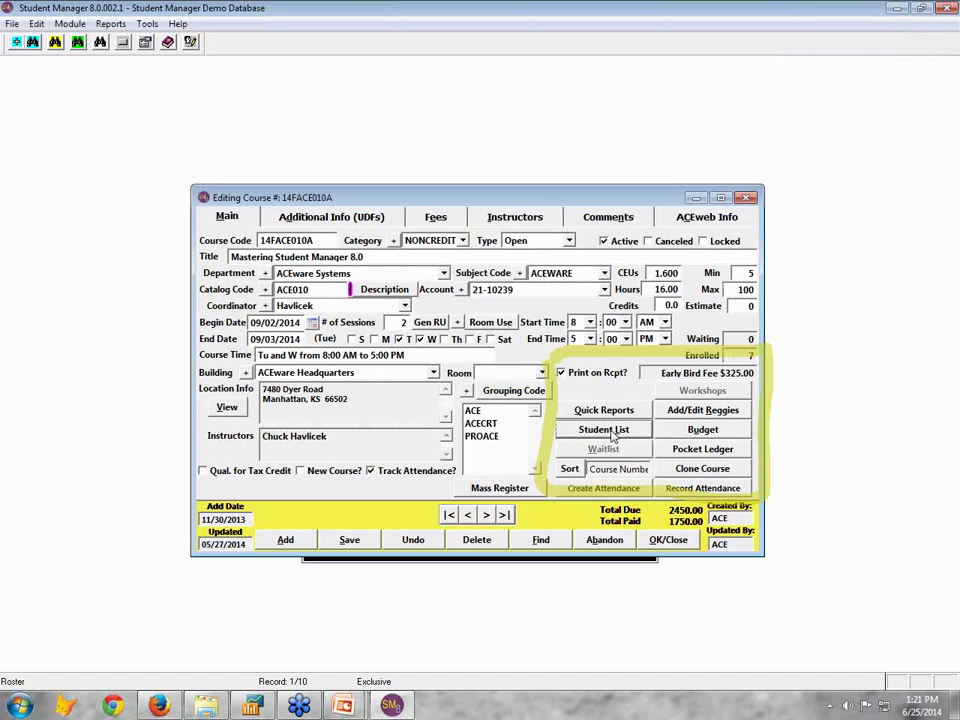
Run Quick Reports without Mailing Labels, One-Line One Reg and Class Description, closing the roster previews
click(604, 410)
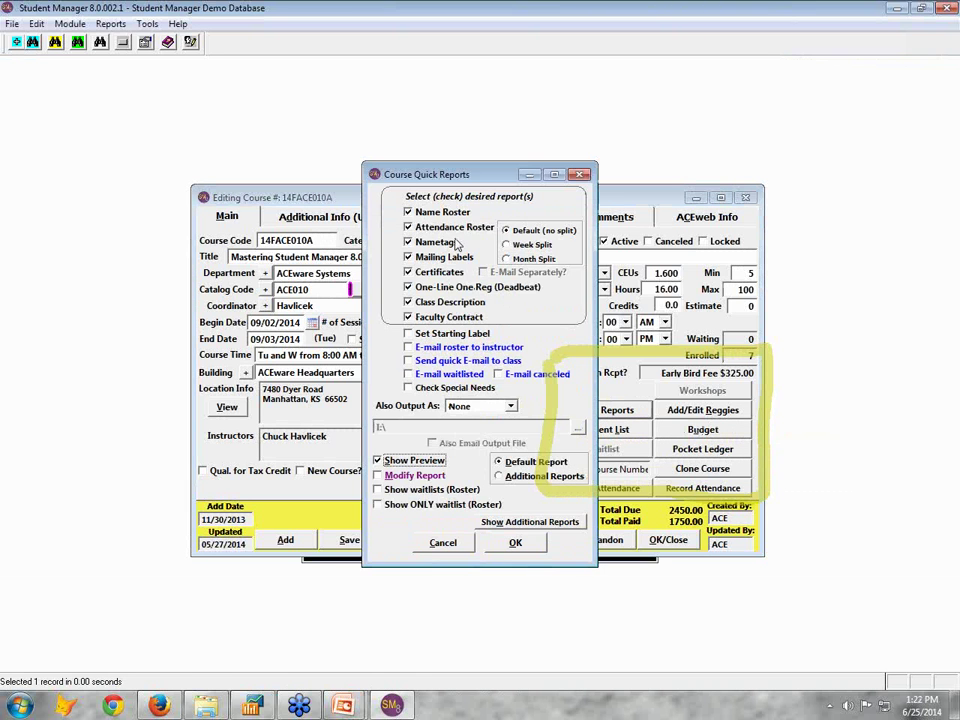
drag(465, 178, 363, 161)
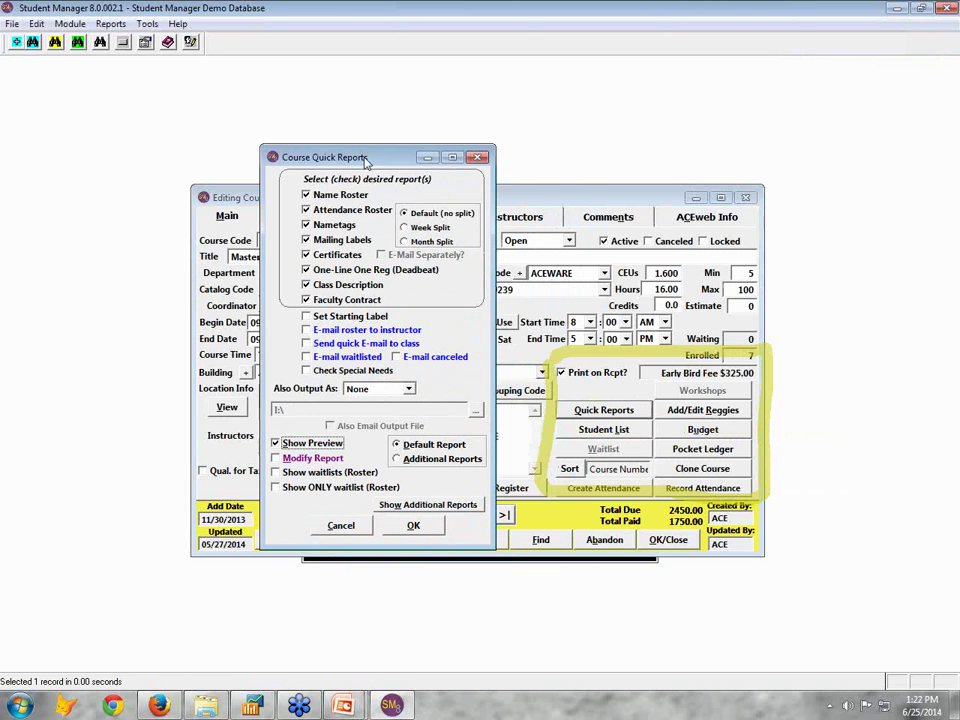
click(306, 224)
click(306, 240)
click(307, 270)
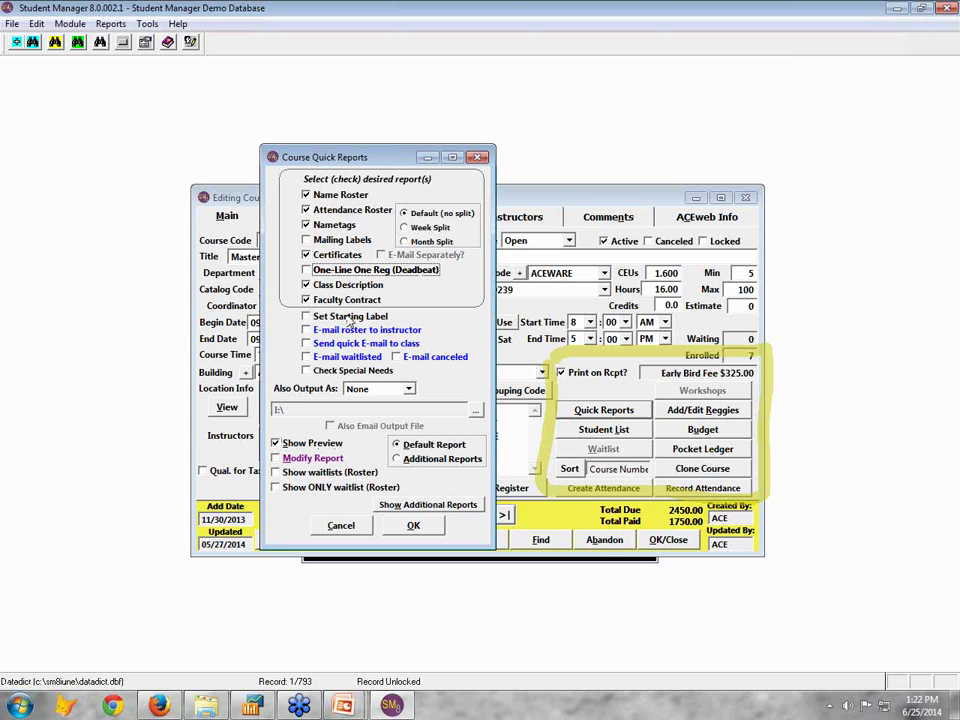
click(316, 285)
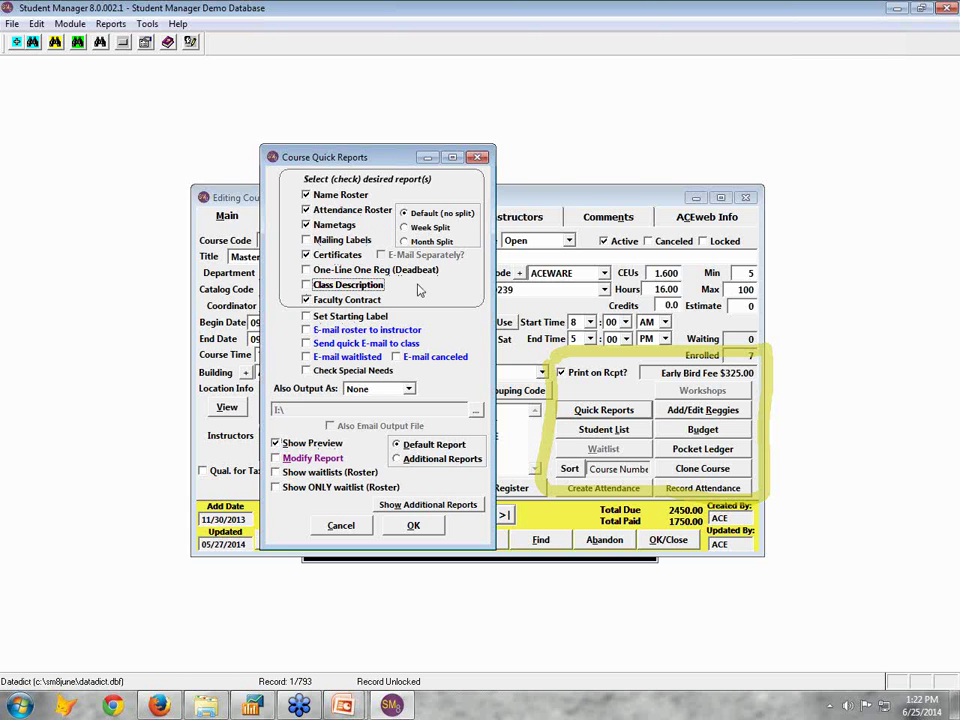
click(418, 526)
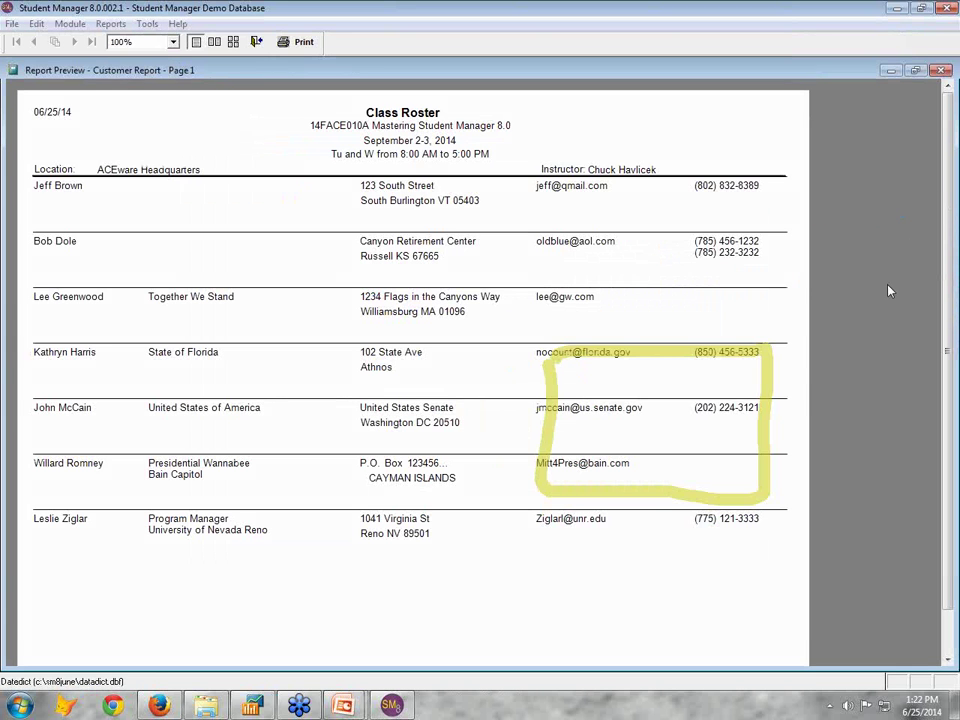
key(Escape)
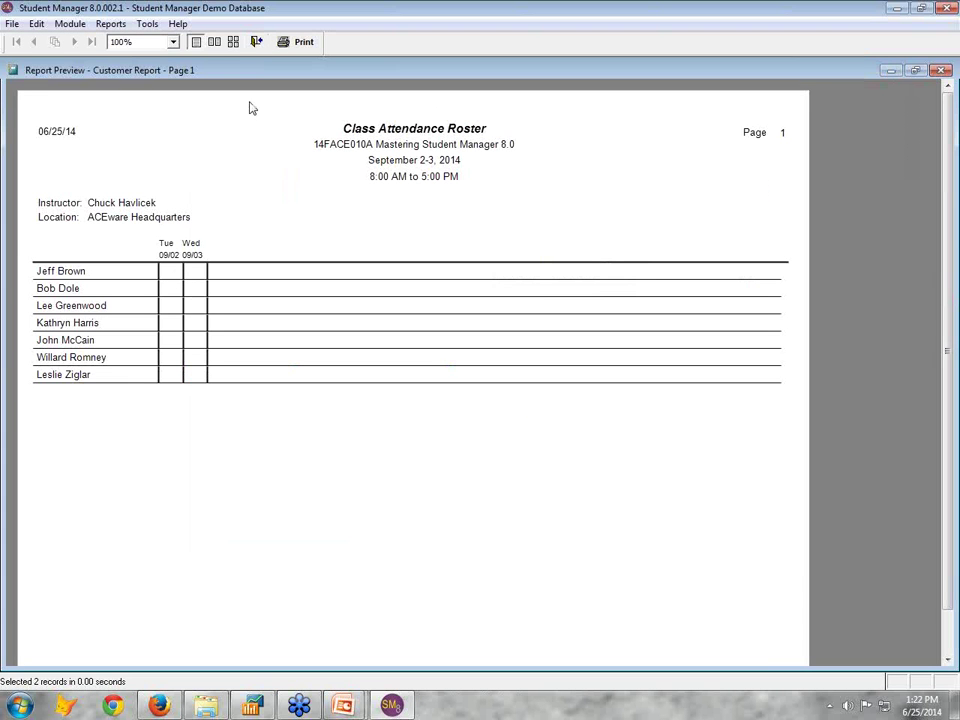
click(256, 42)
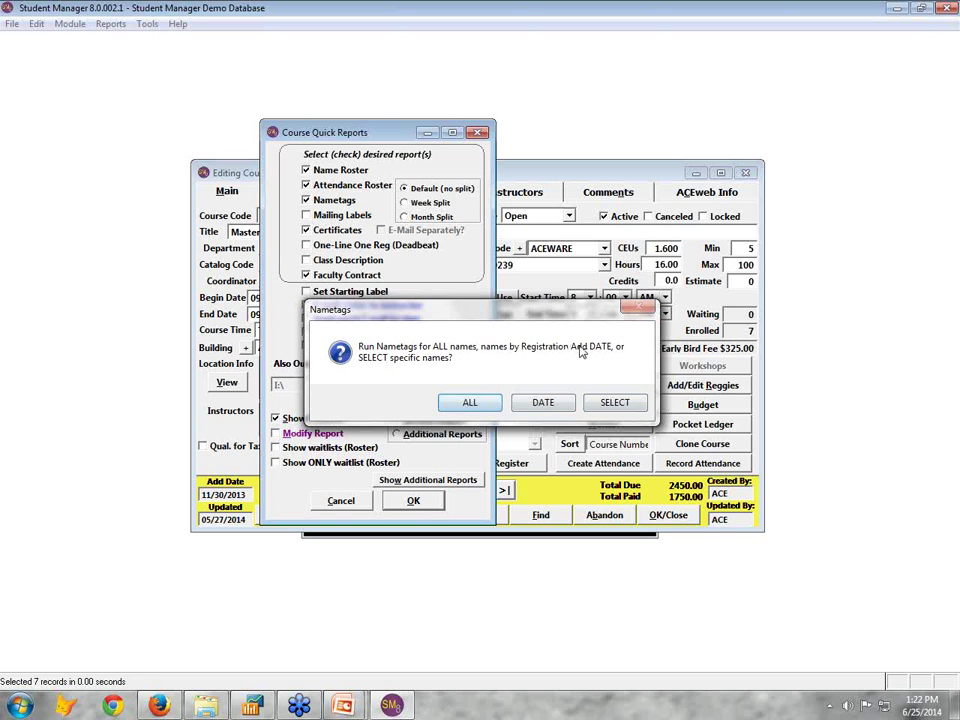
Print nametags for all enrolled names
click(483, 401)
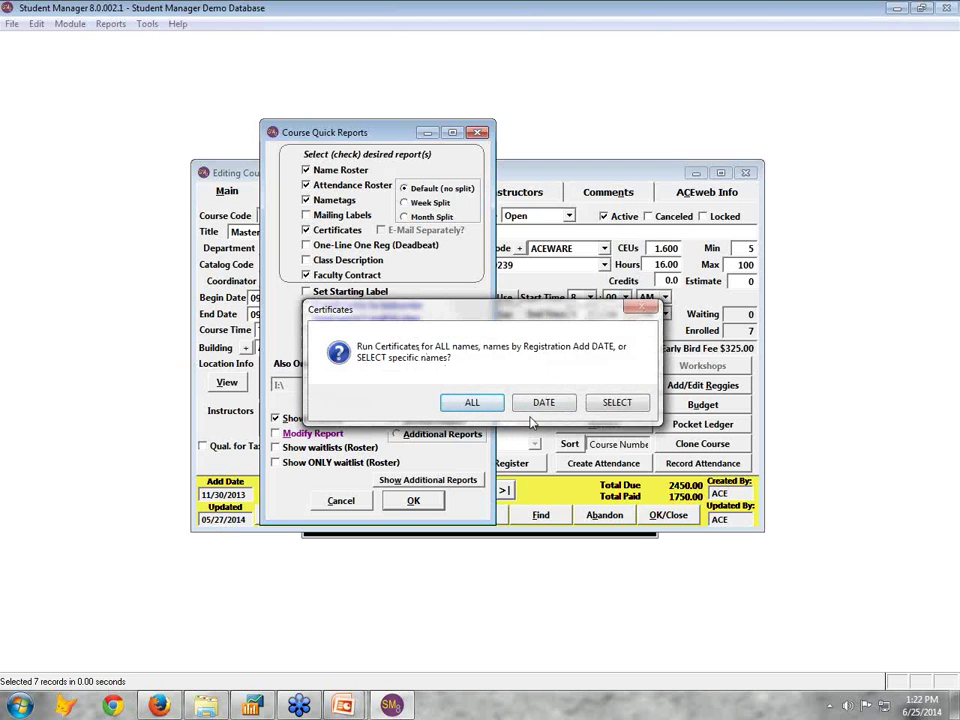
Generate certificates only for the five students with zero balance, leaving out the two owing 350.00
click(620, 402)
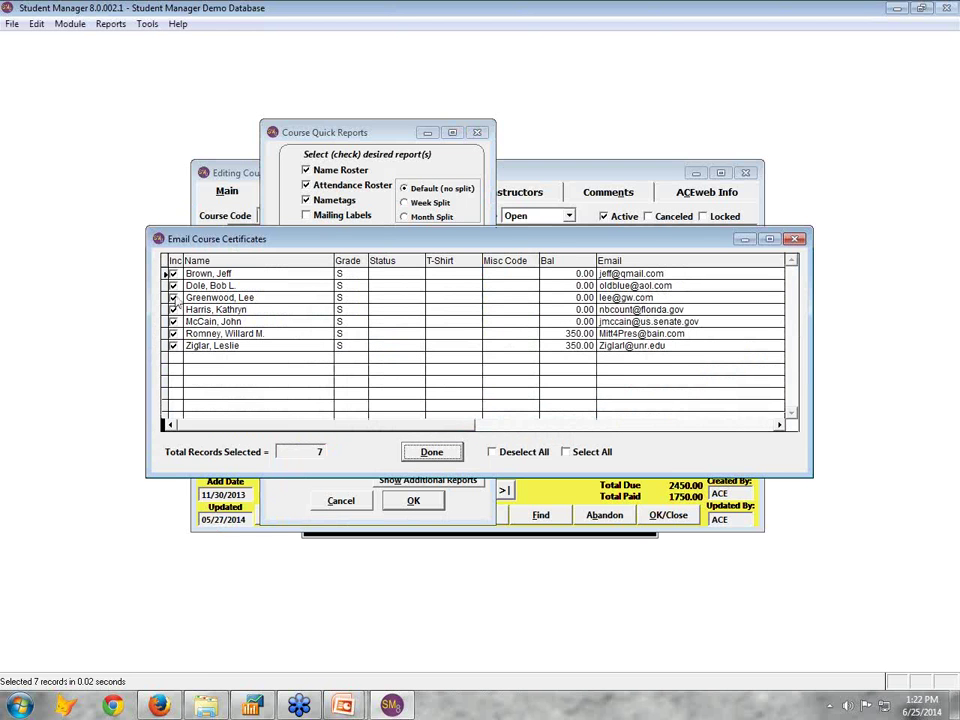
click(511, 334)
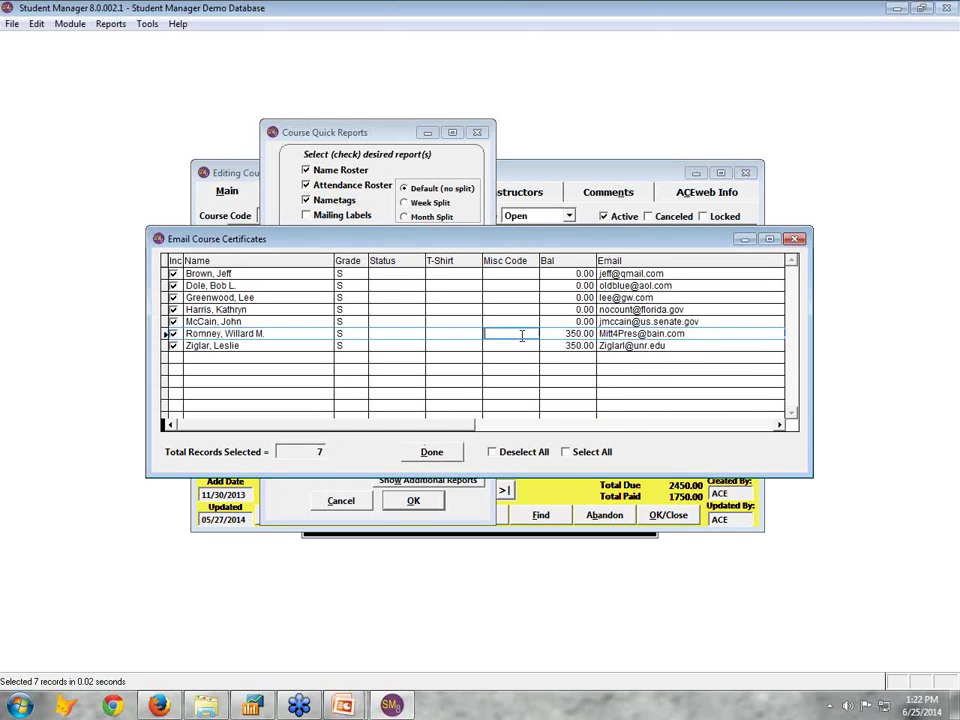
click(173, 333)
click(173, 345)
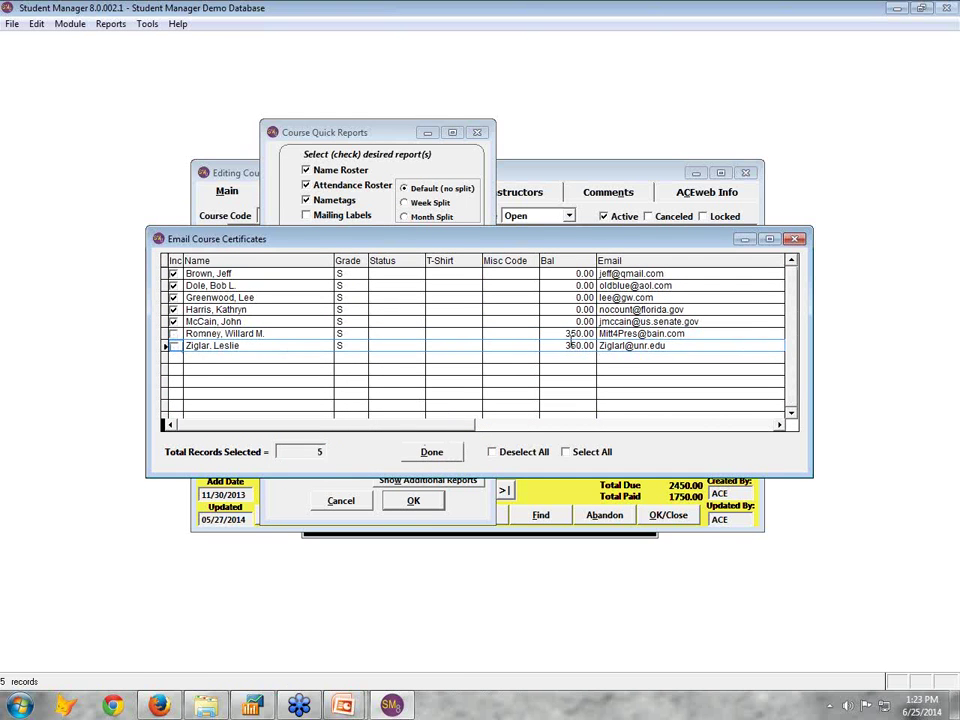
click(431, 451)
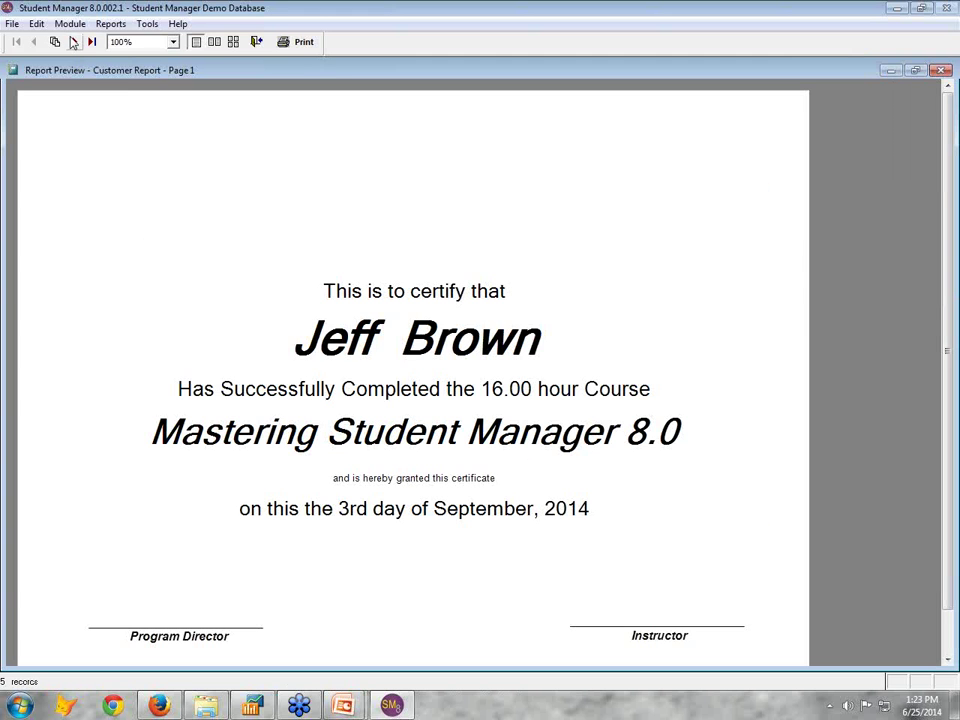
Page through the certificate previews and the faculty contract letter, then close them
click(73, 42)
click(73, 42)
click(73, 42)
click(73, 42)
click(256, 42)
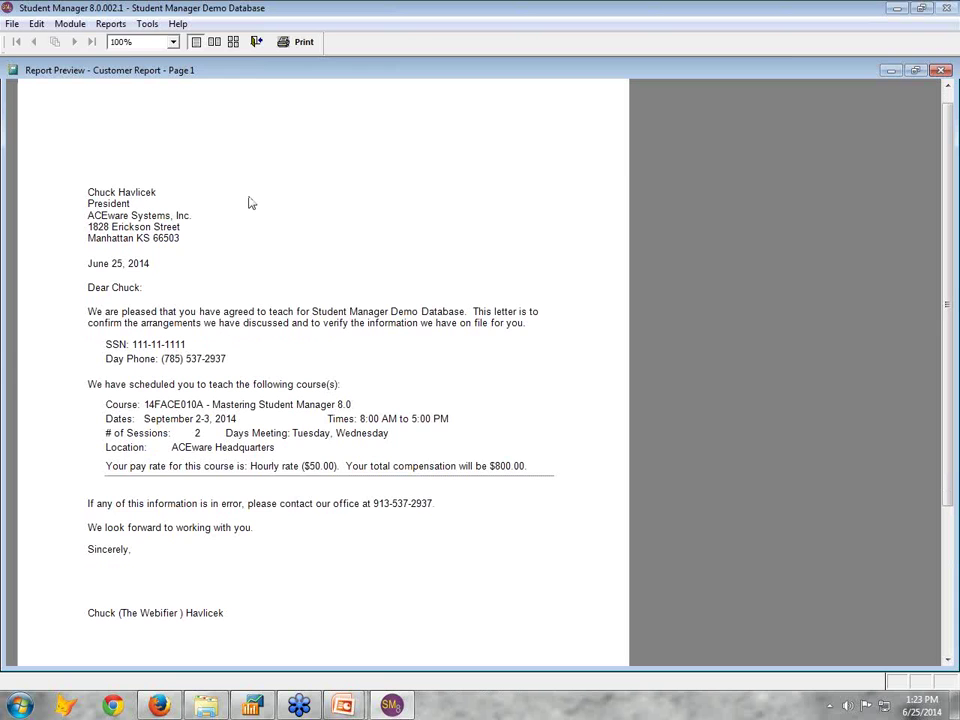
click(256, 42)
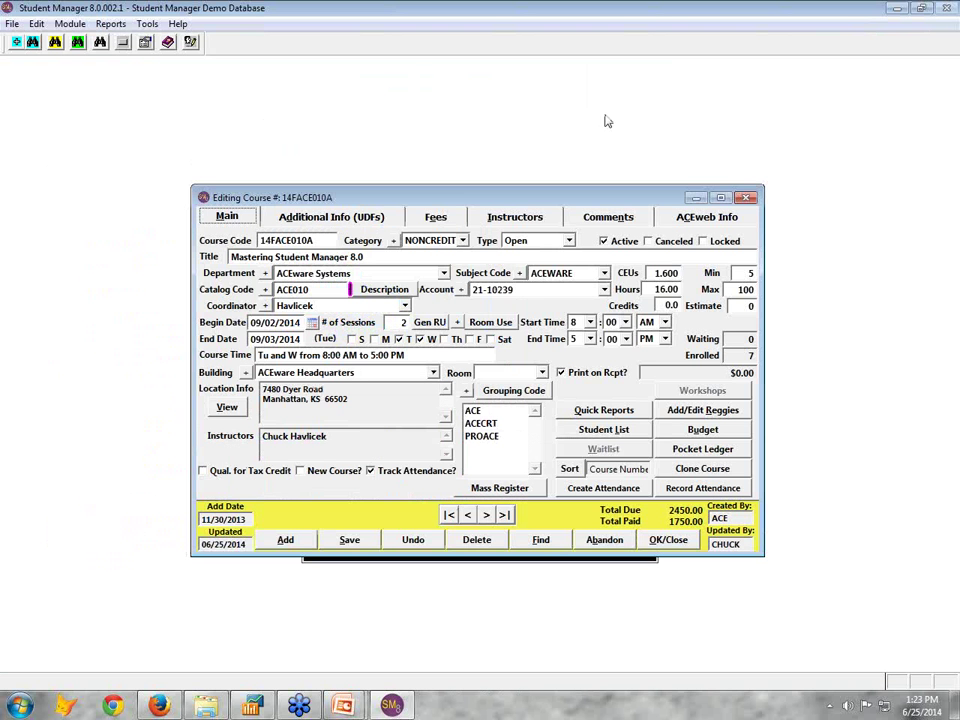
Cancel Quick Reports, review the course budget's expense estimates, then close it and dismiss the class-times note
click(615, 410)
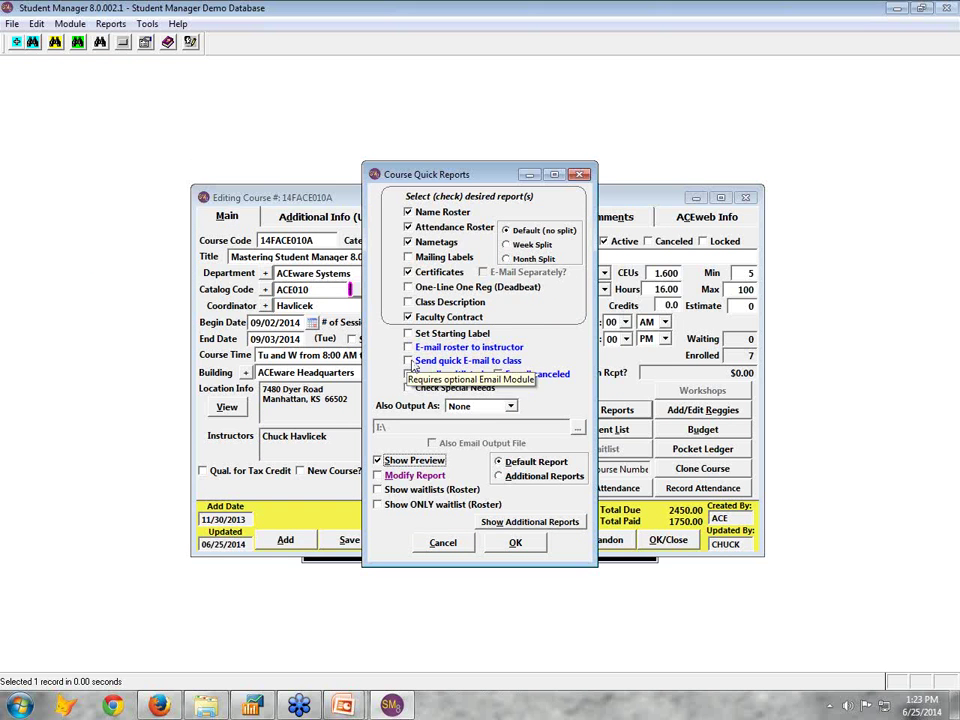
click(443, 543)
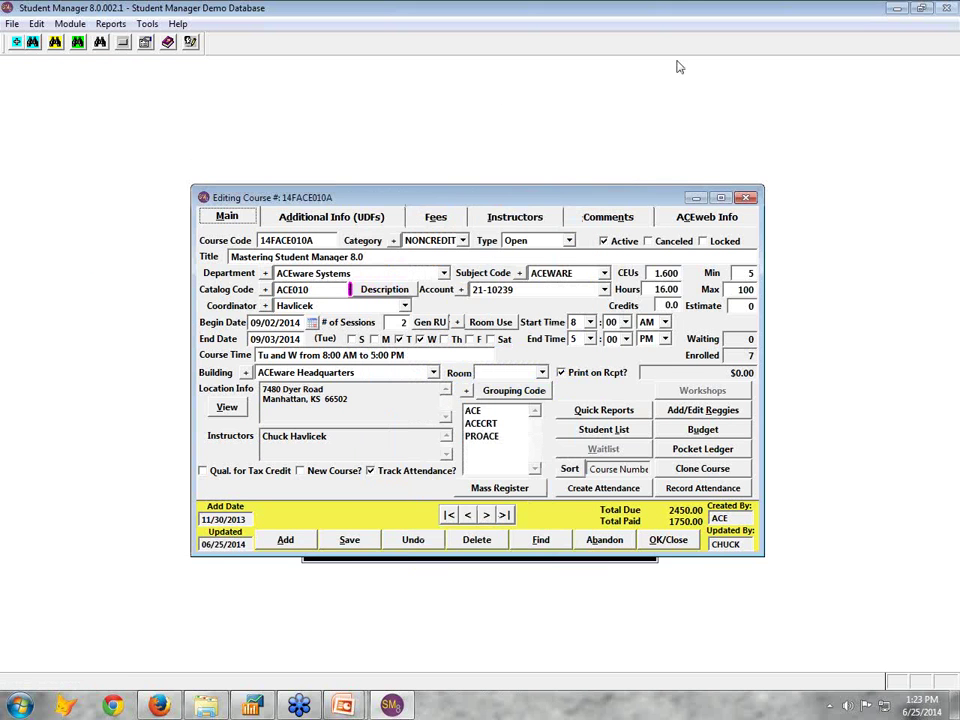
click(705, 433)
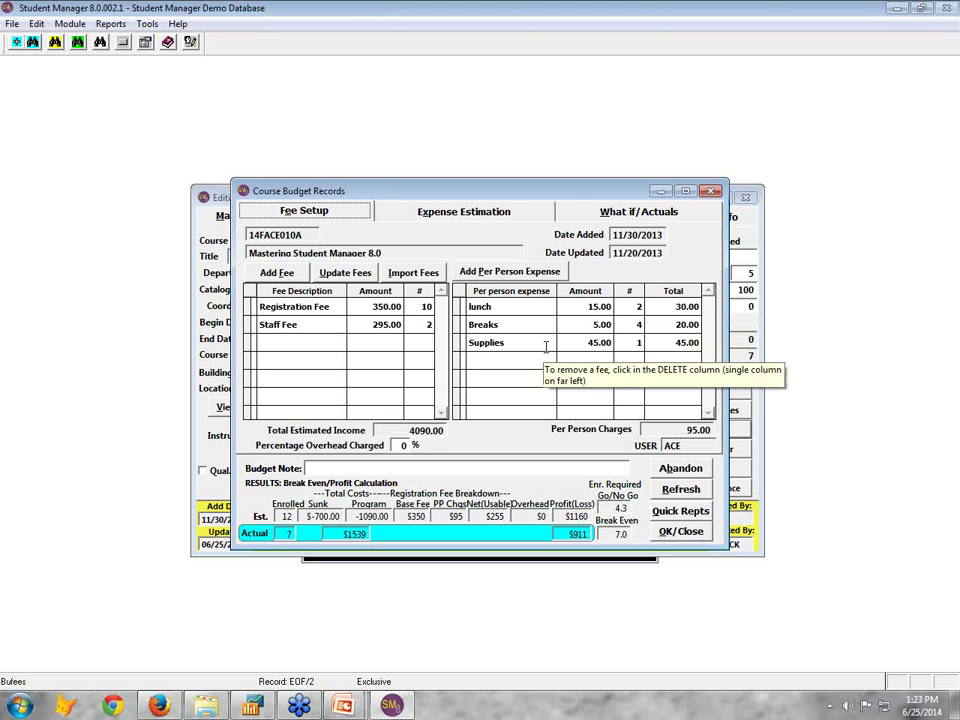
click(472, 211)
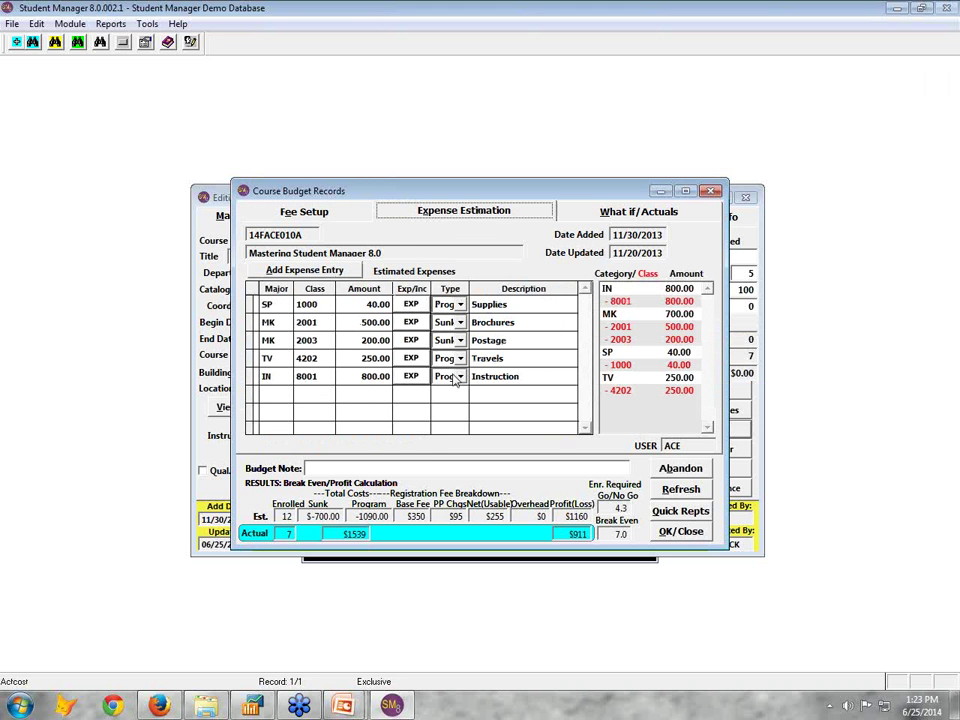
right_click(840, 261)
click(825, 236)
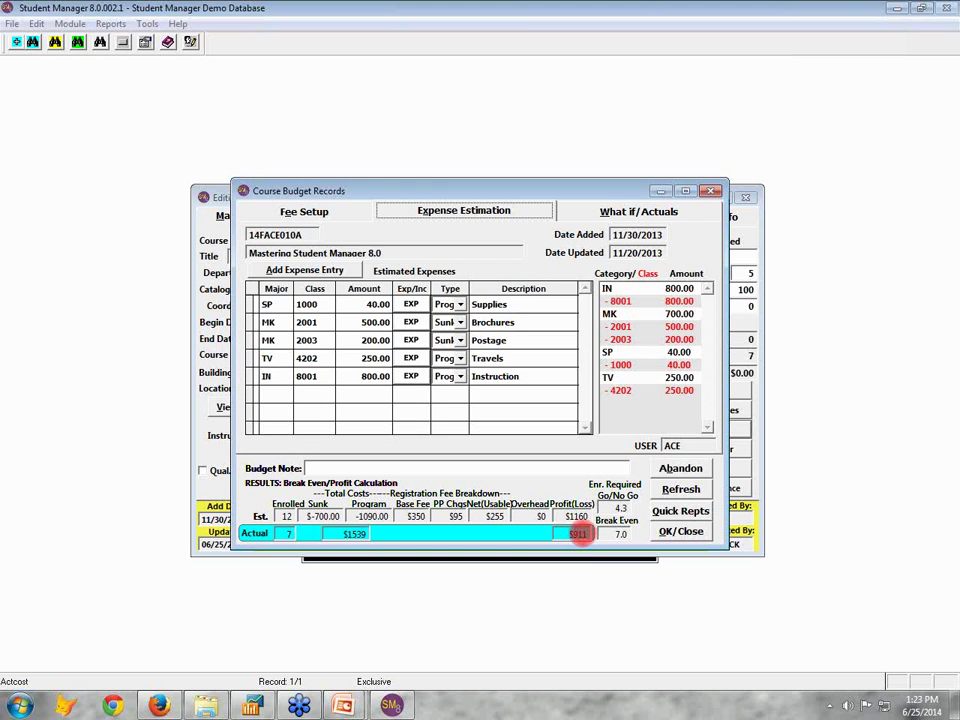
key(Escape)
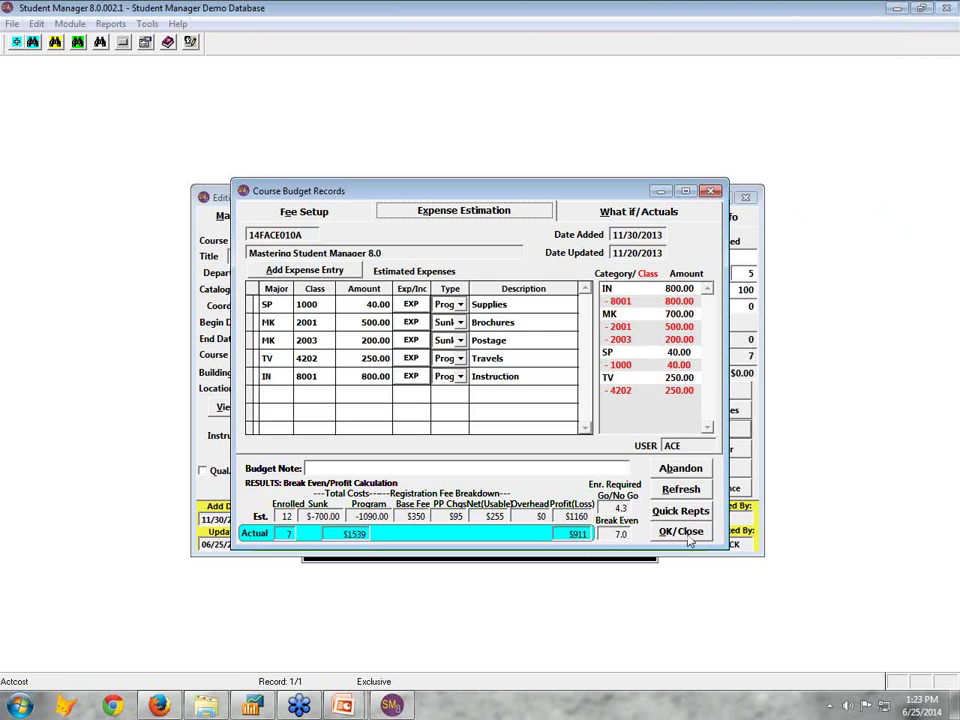
key(Return)
click(610, 404)
click(703, 454)
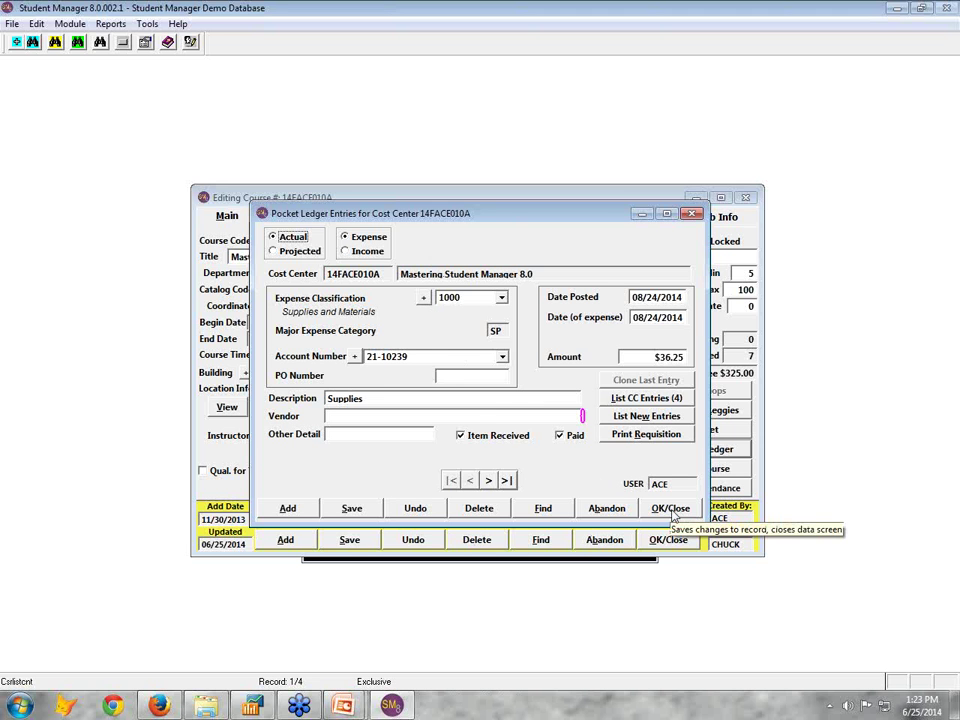
click(670, 509)
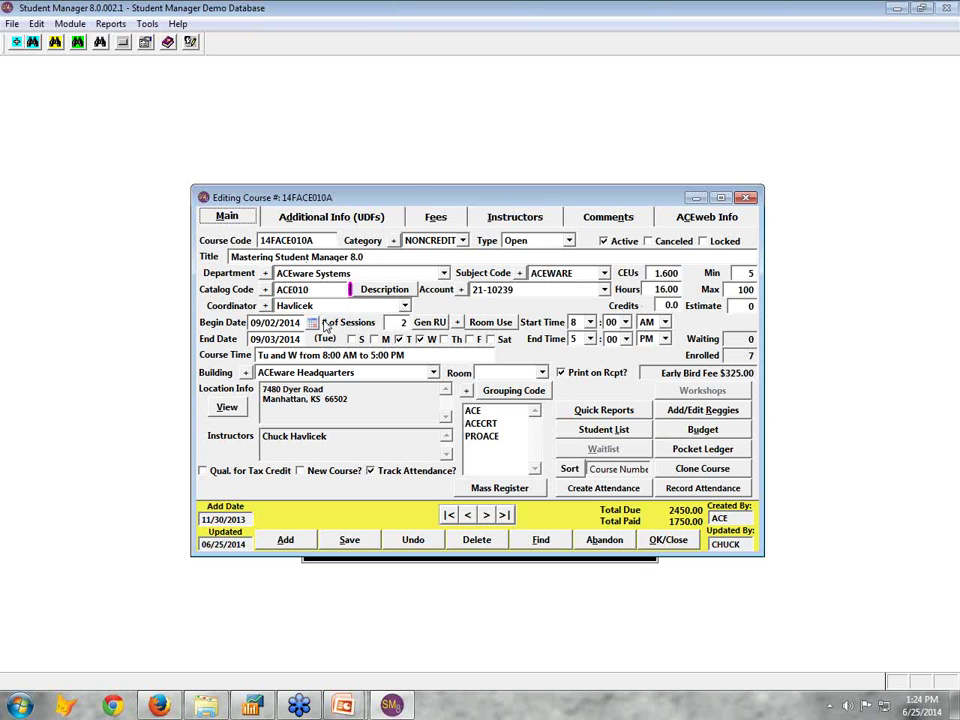
Close the course and open the student's name record found by last-name lookup
click(675, 545)
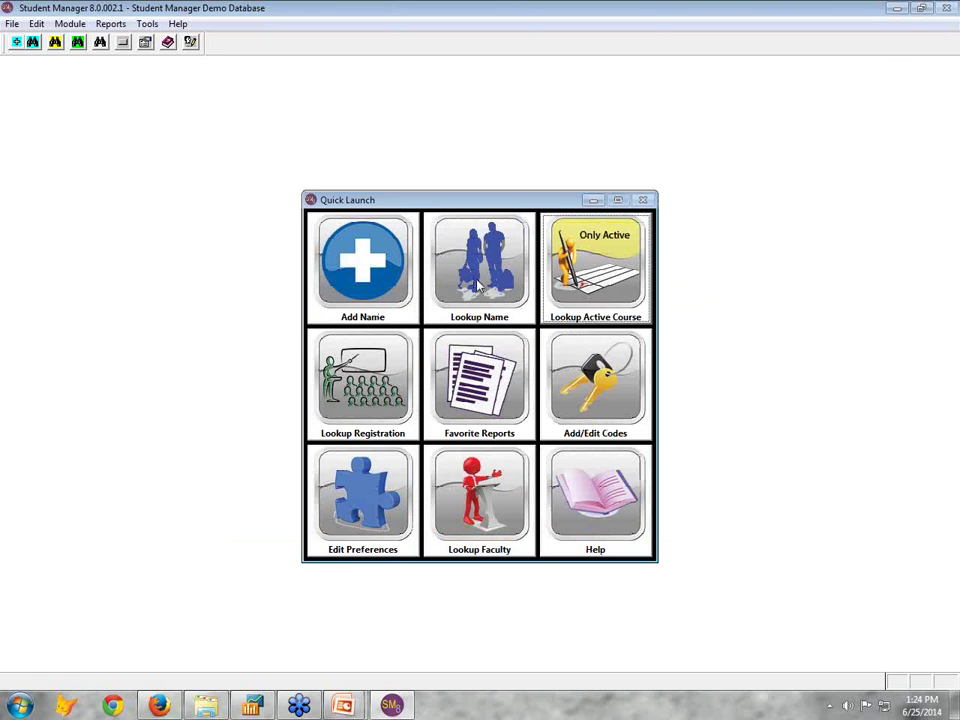
click(478, 287)
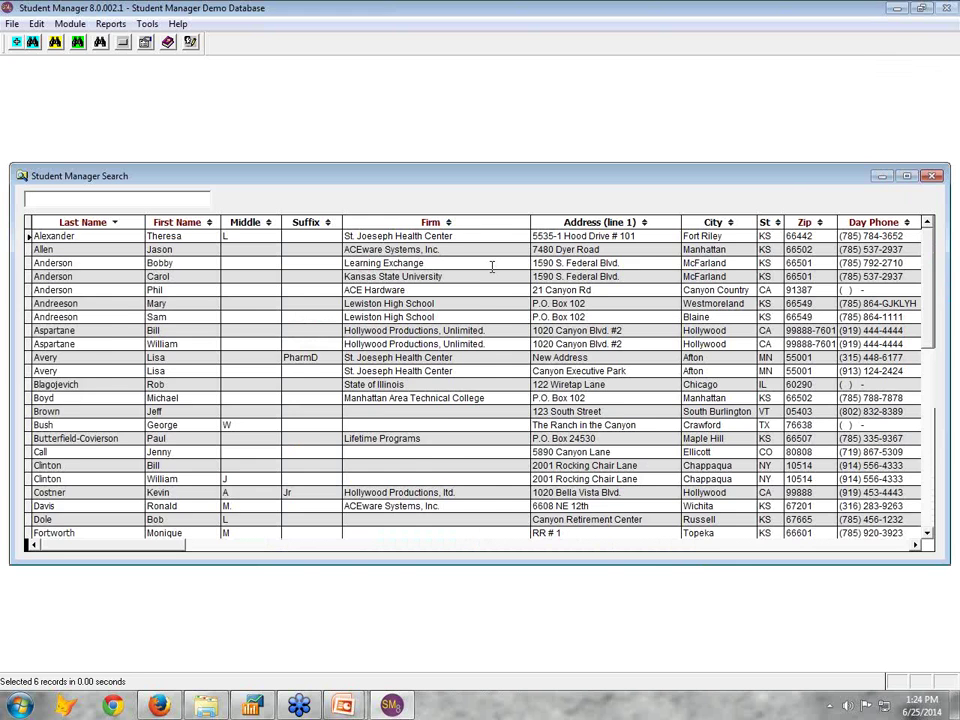
text(bush)
key(Return)
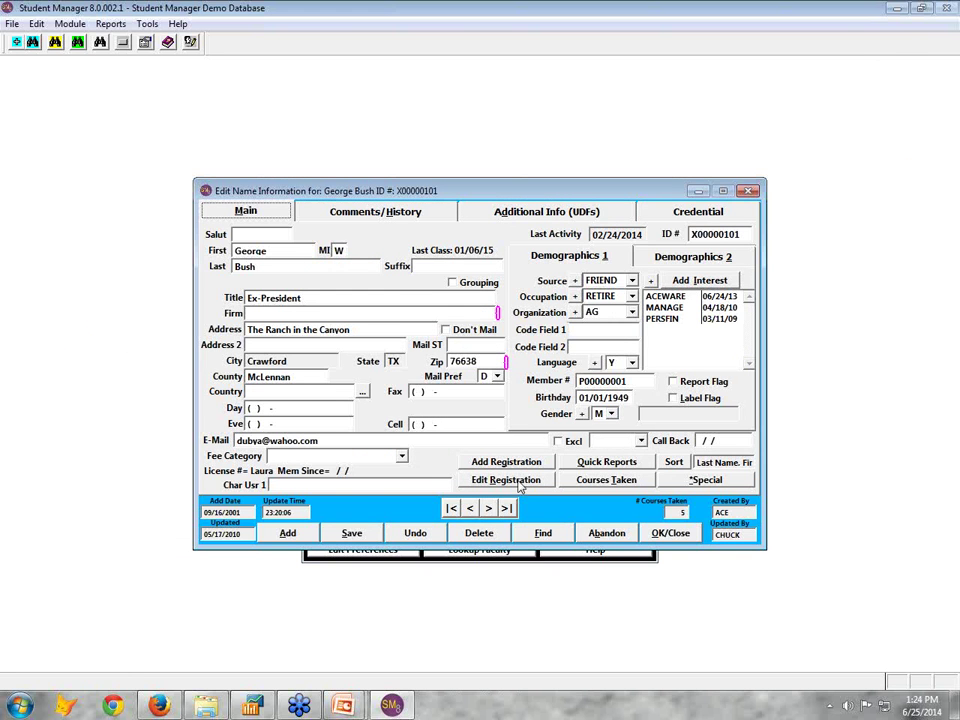
Register the student in 14FACE010A, accepting the unmet membership requisite and the class-times warning
click(507, 462)
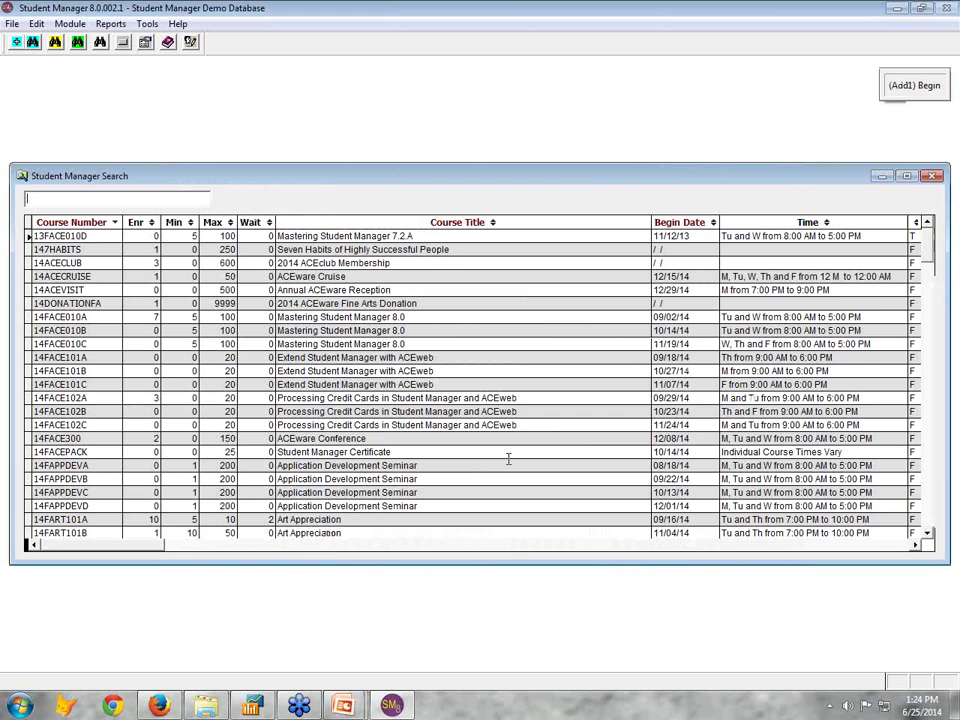
text(14f)
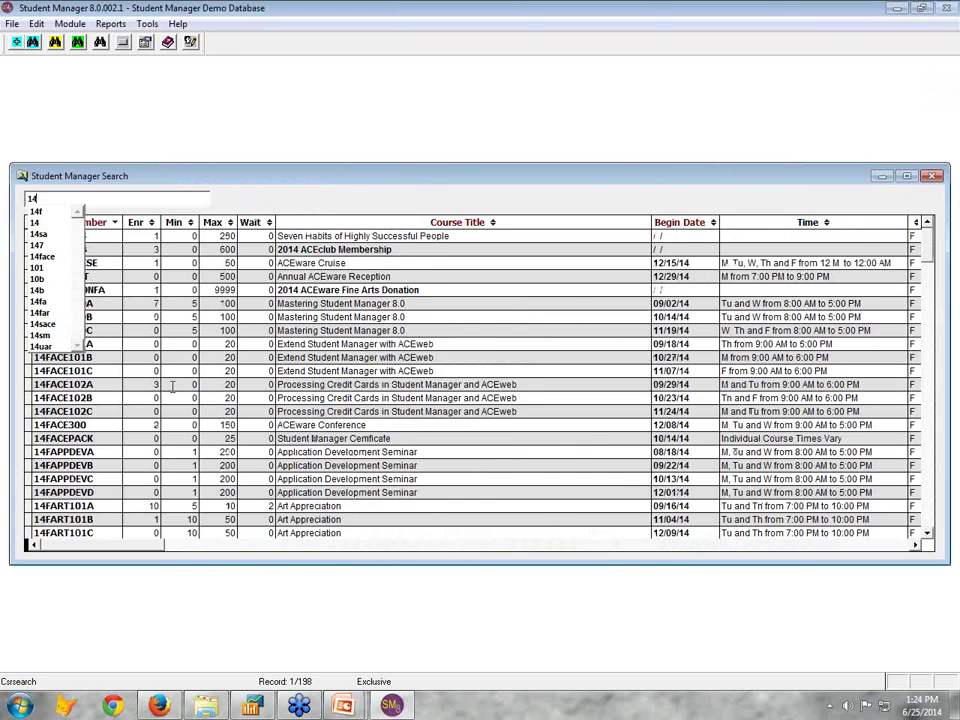
key(Return)
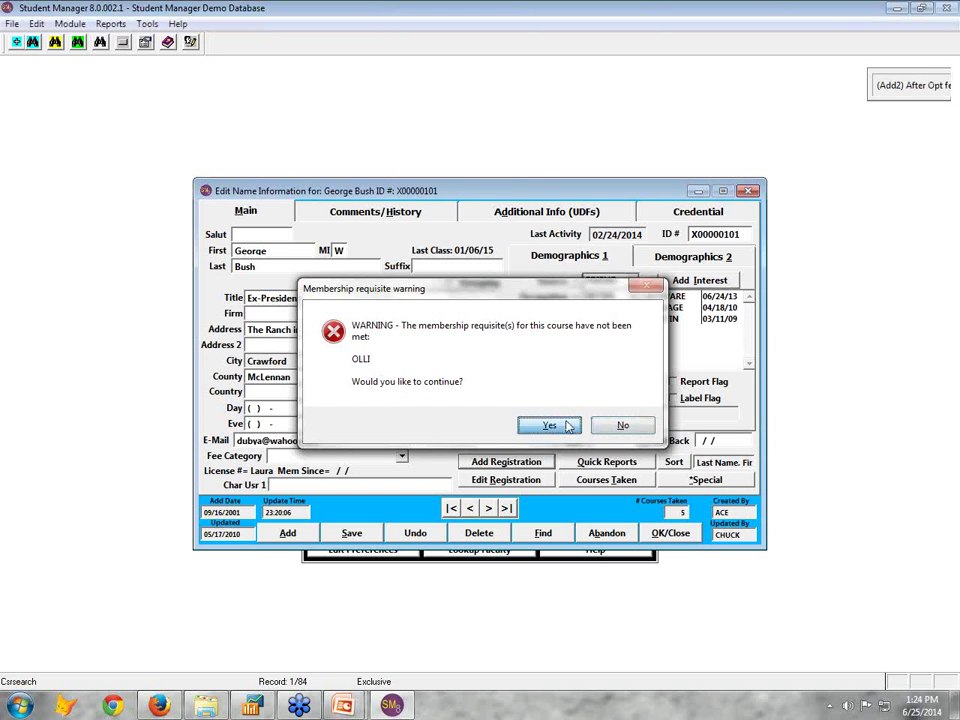
click(551, 425)
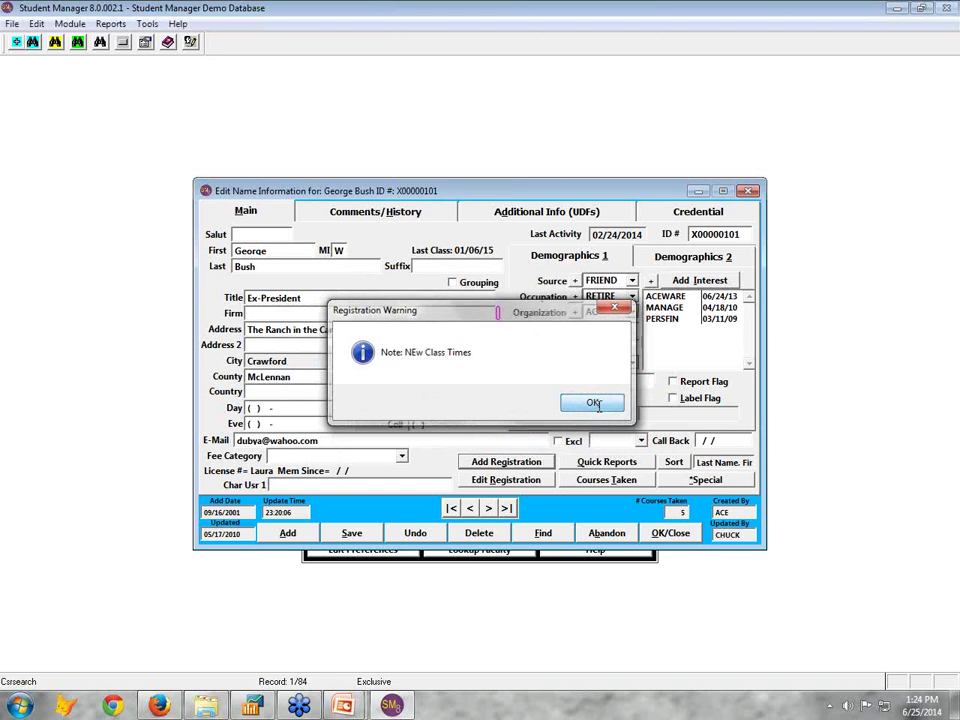
click(594, 405)
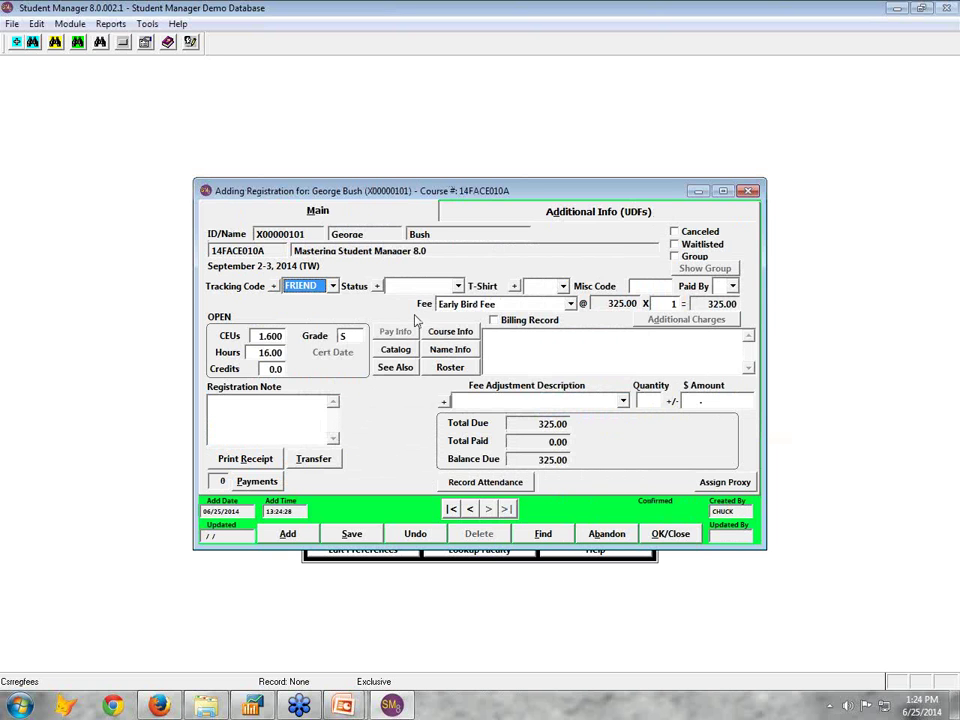
Keep tracking code FRIEND and the Early Bird Fee, leaving the fee adjustment description blank
click(333, 286)
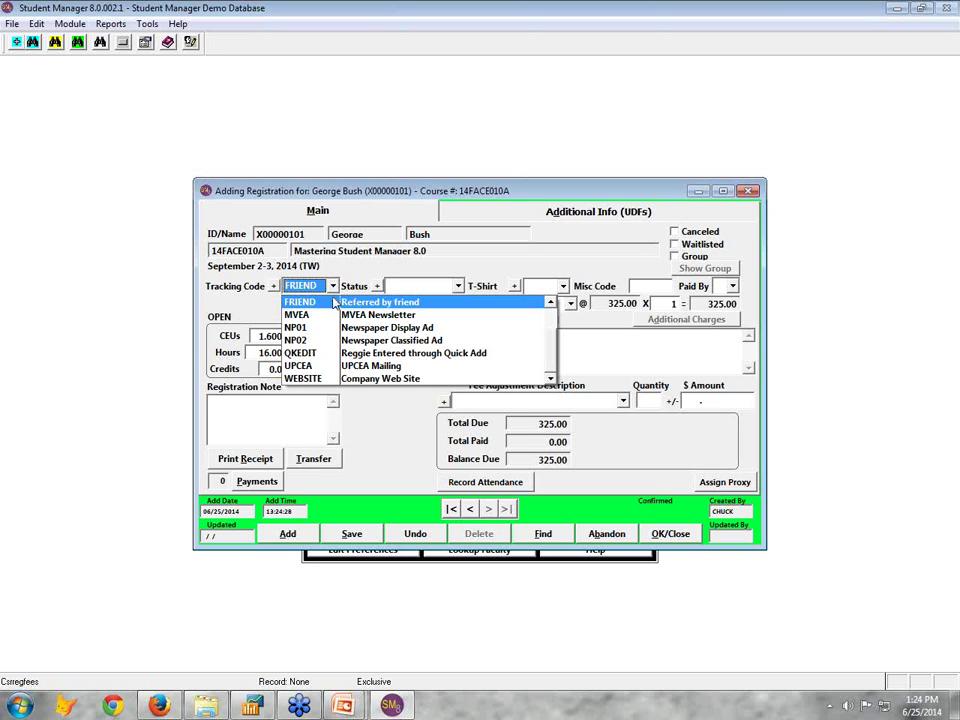
click(335, 302)
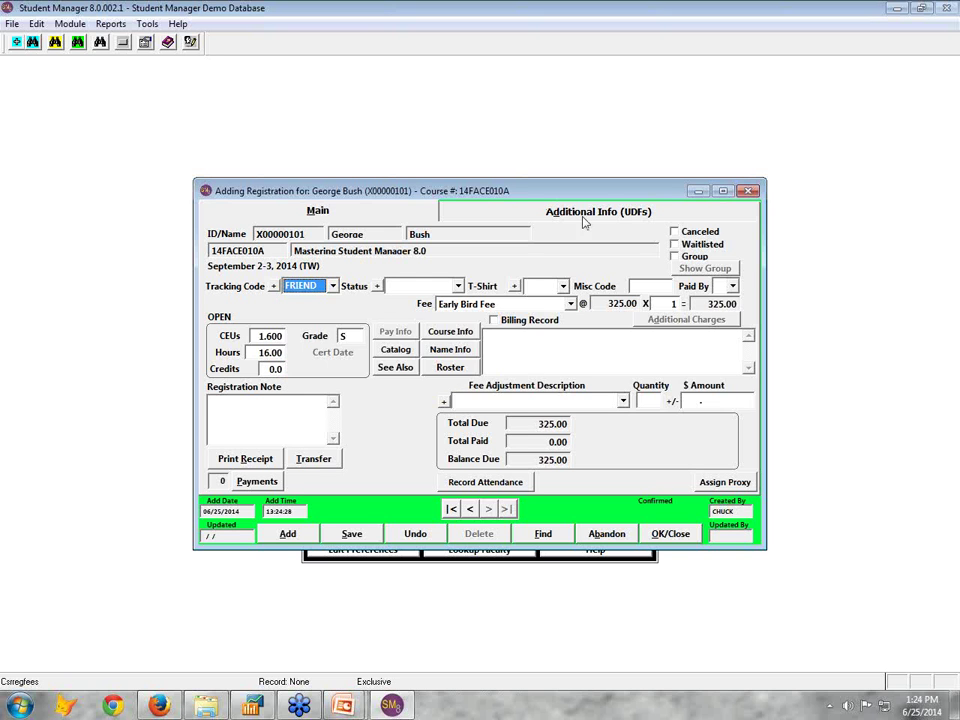
click(571, 304)
click(545, 320)
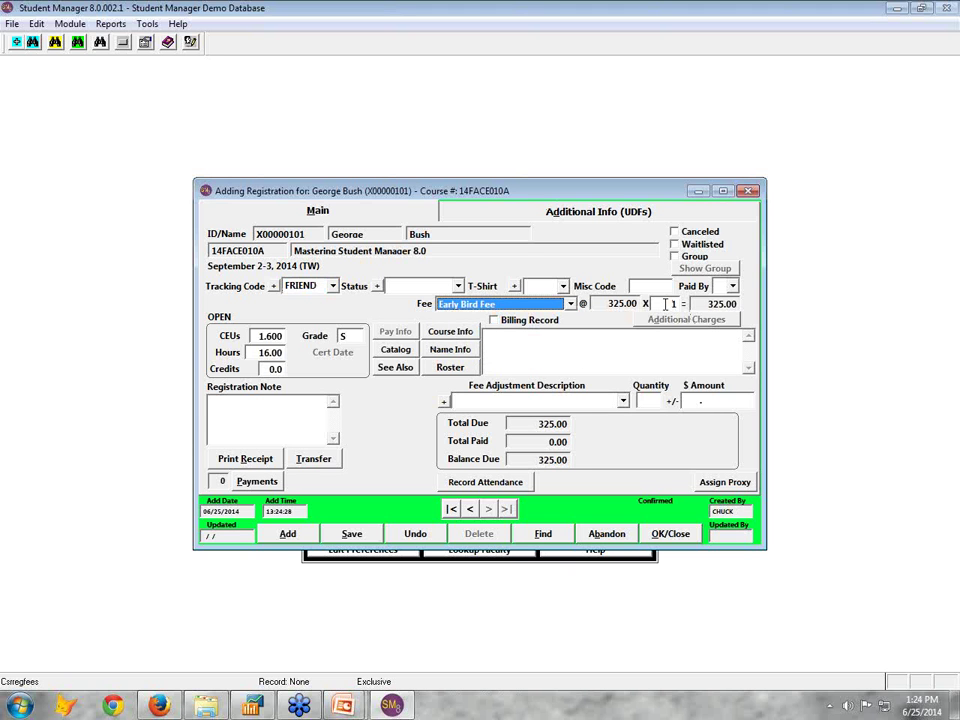
click(623, 401)
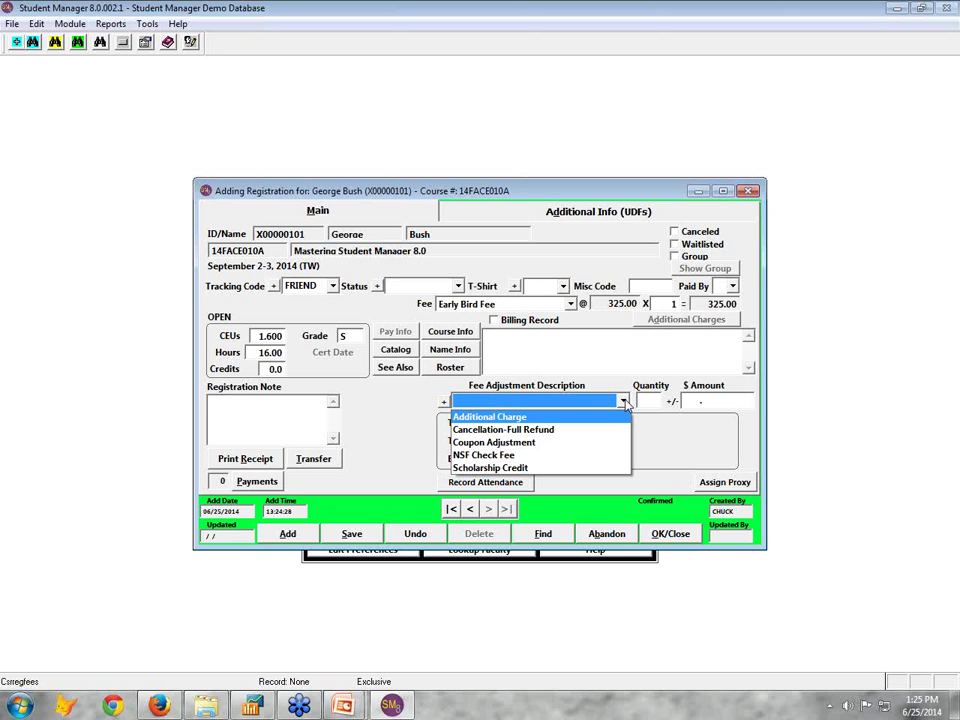
click(624, 402)
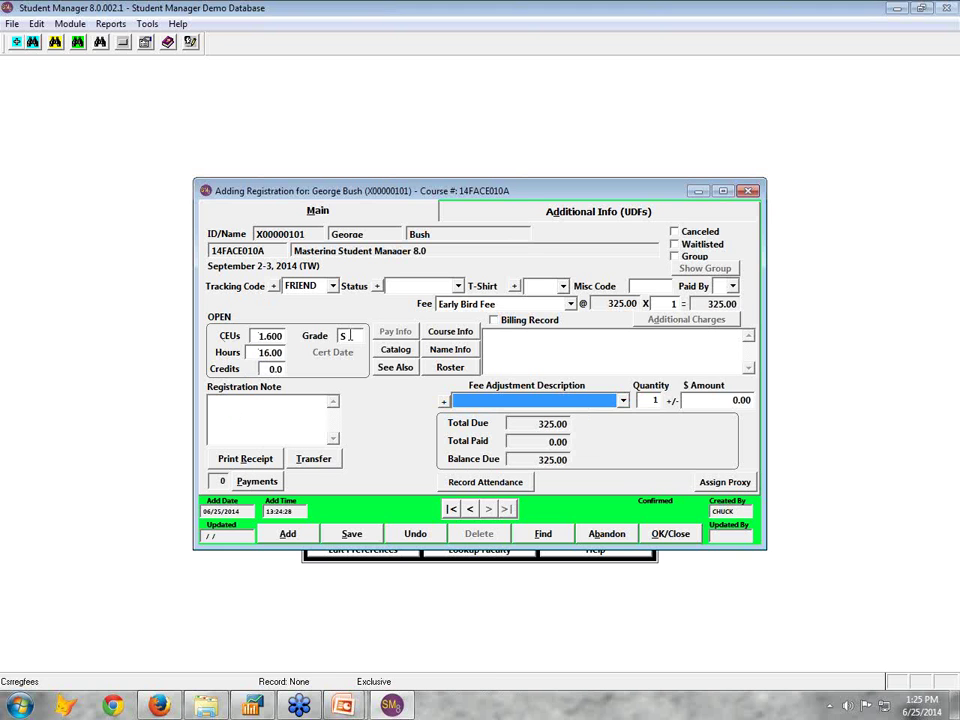
Record the $325.00 payment as a Check, entering its check number
click(250, 481)
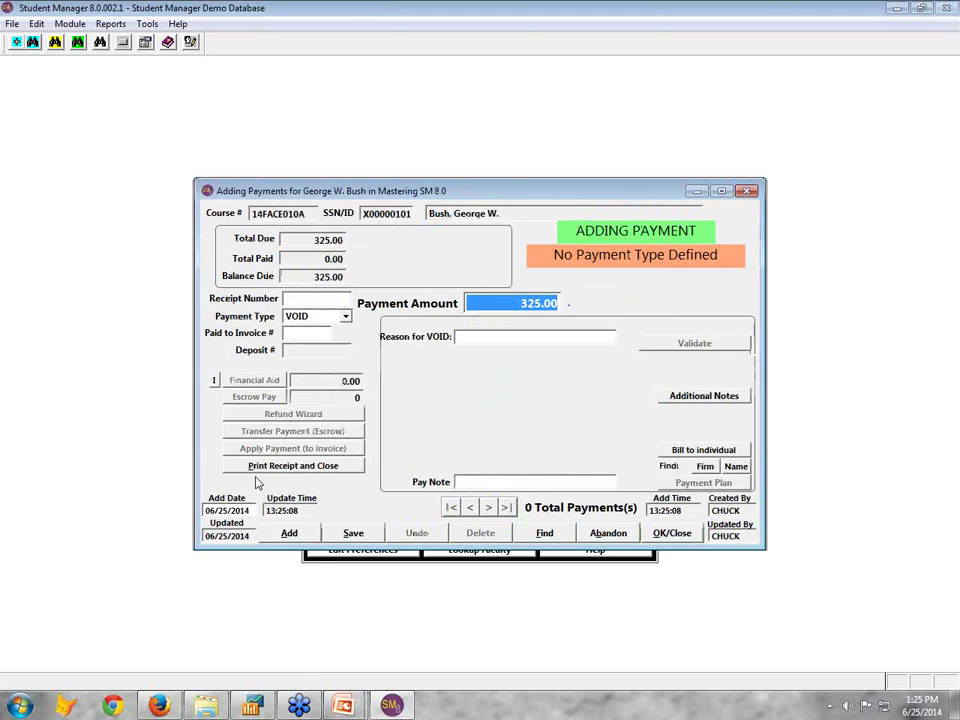
click(345, 316)
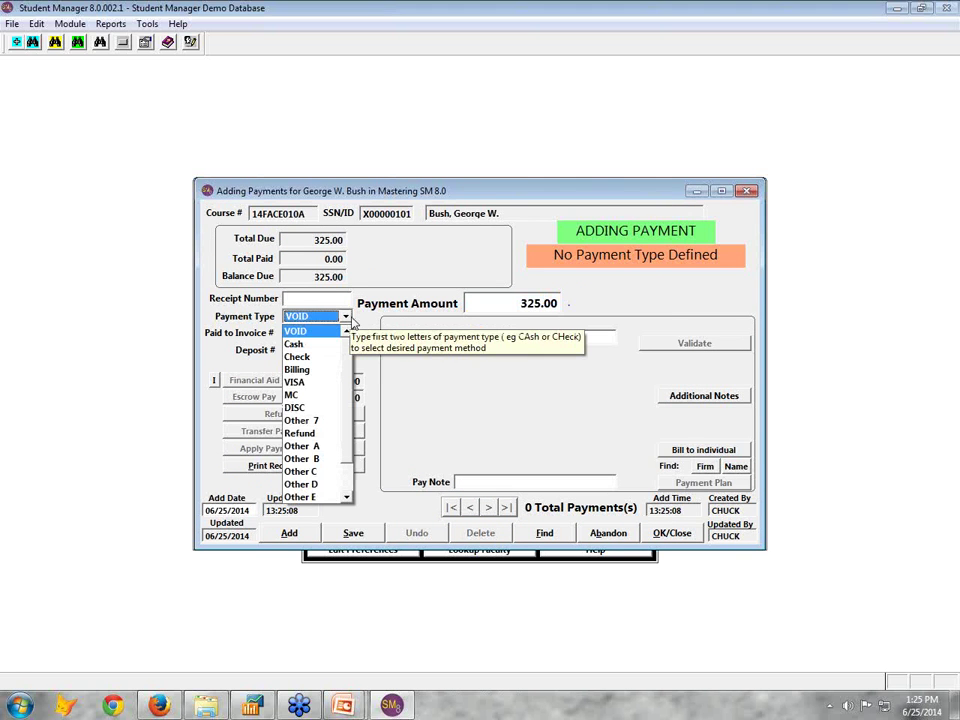
click(397, 305)
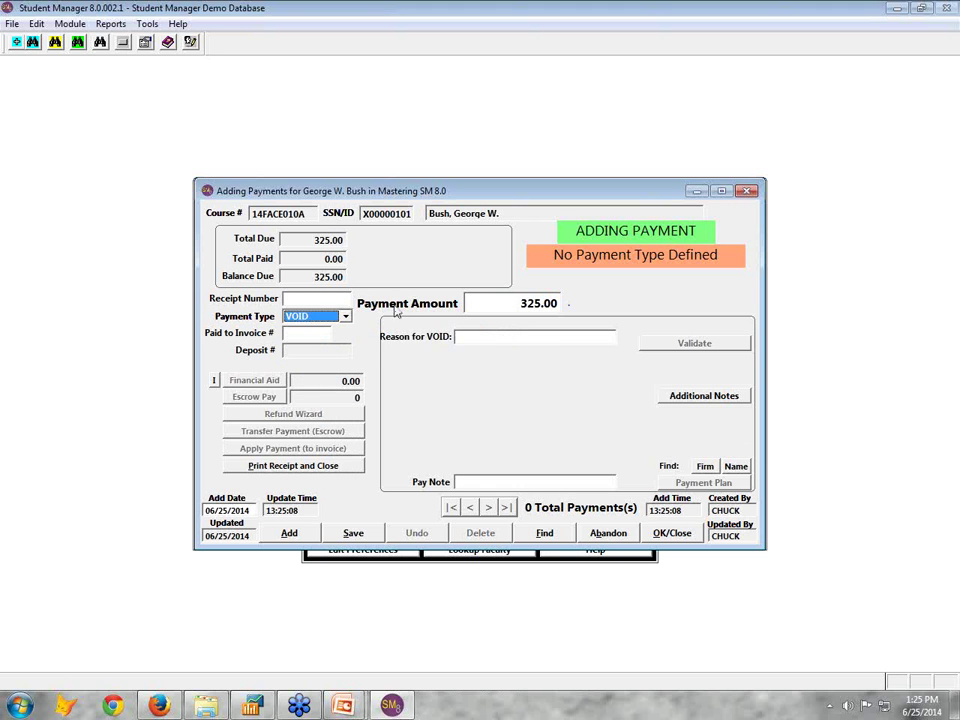
click(345, 316)
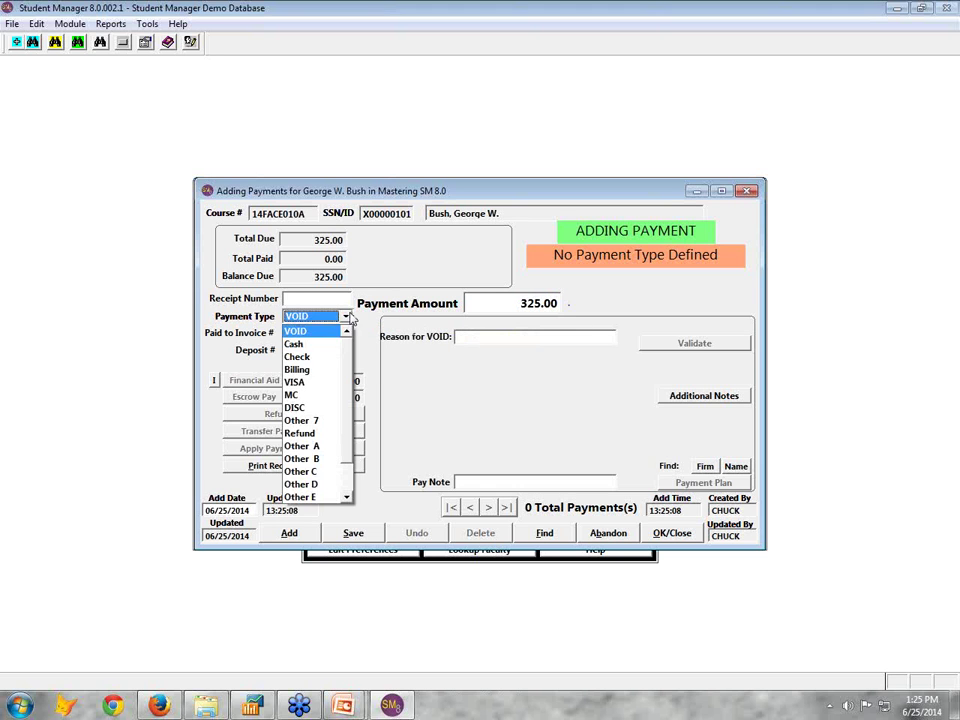
click(299, 357)
click(492, 326)
text(23243)
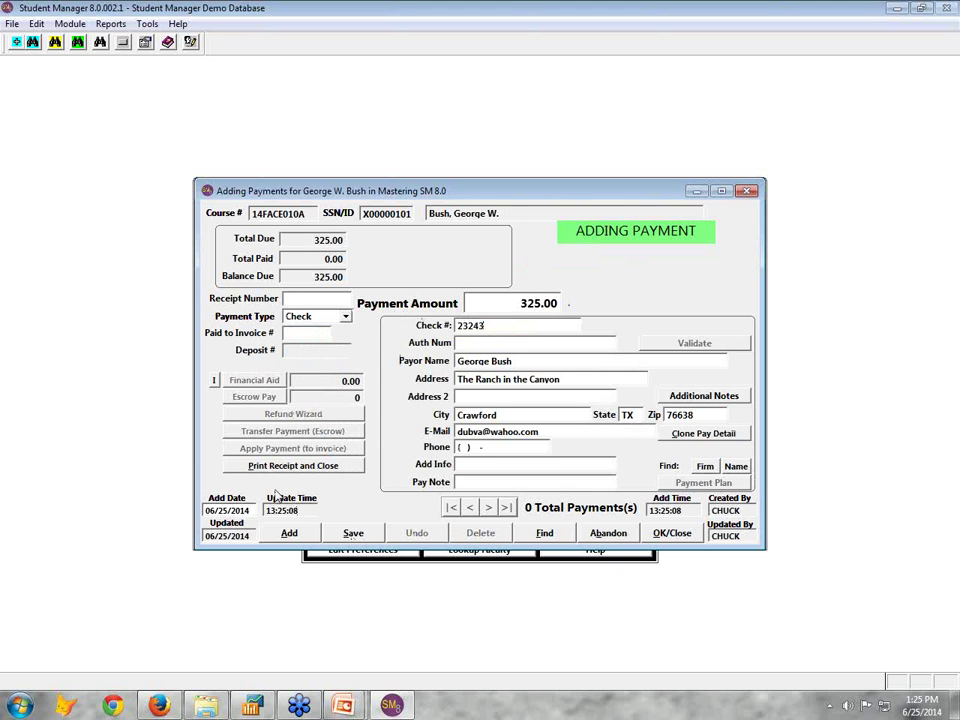
click(294, 469)
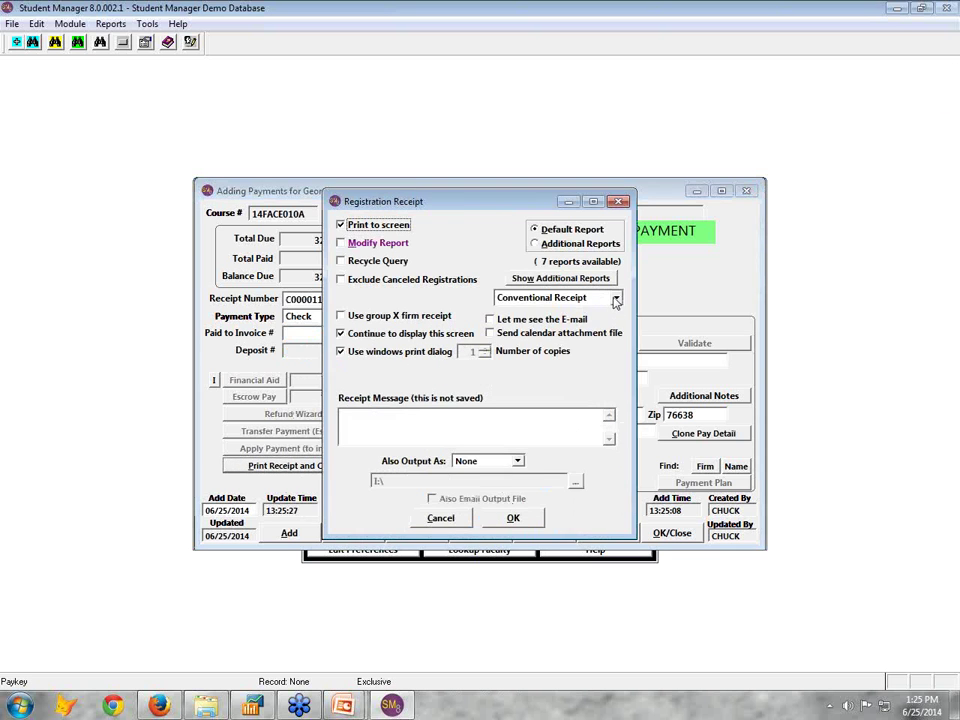
E-mail the Standard E-mail Receipt, then print a receipt showing $0.00 balance due
click(615, 298)
click(555, 327)
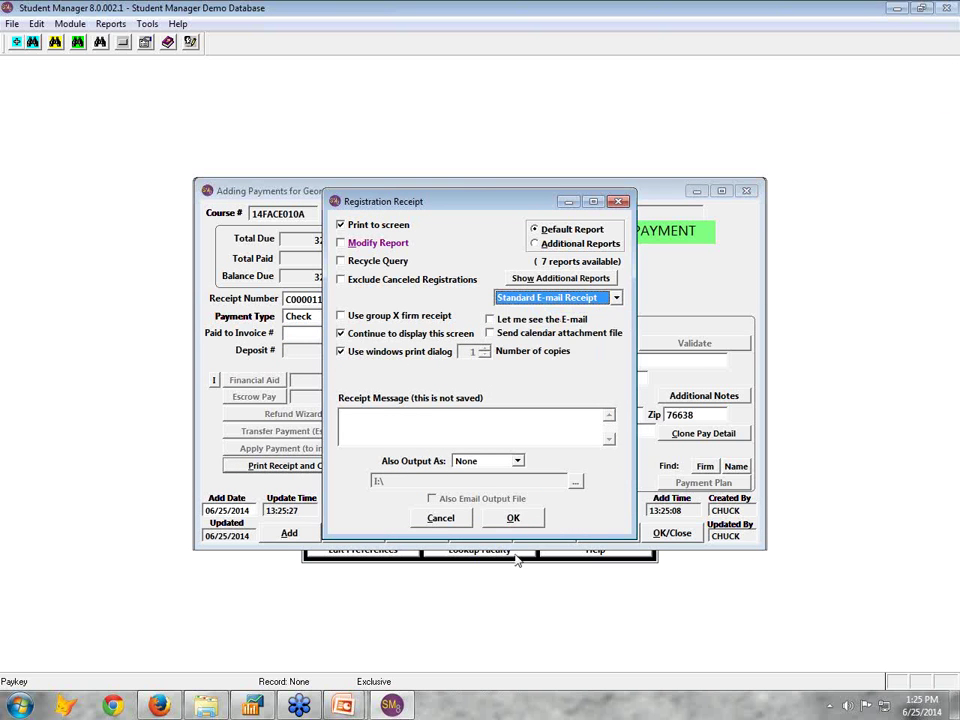
click(513, 518)
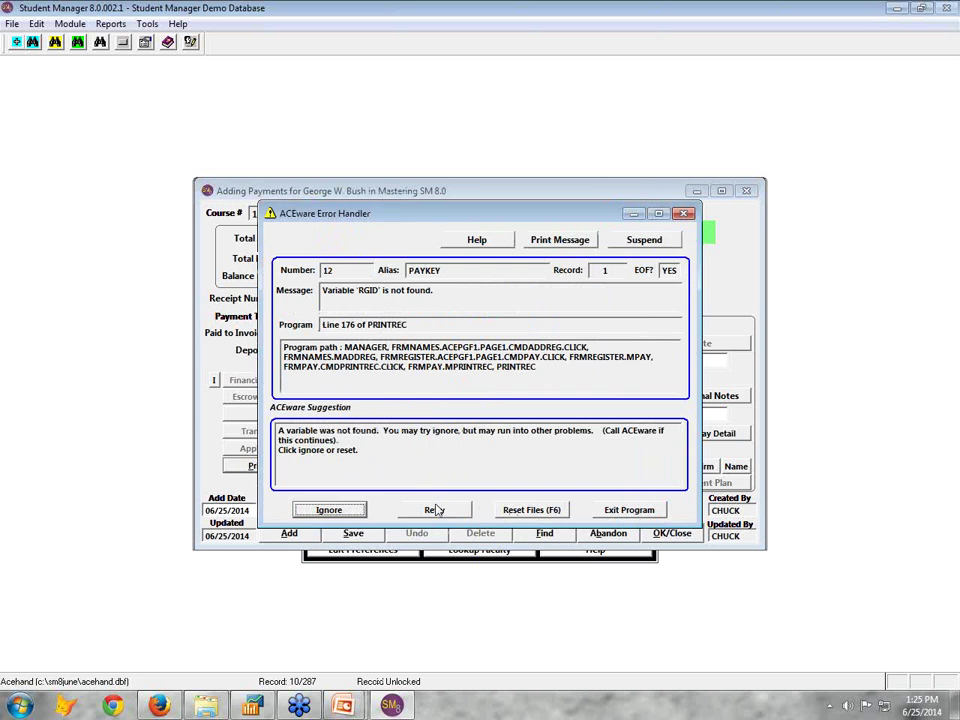
click(330, 511)
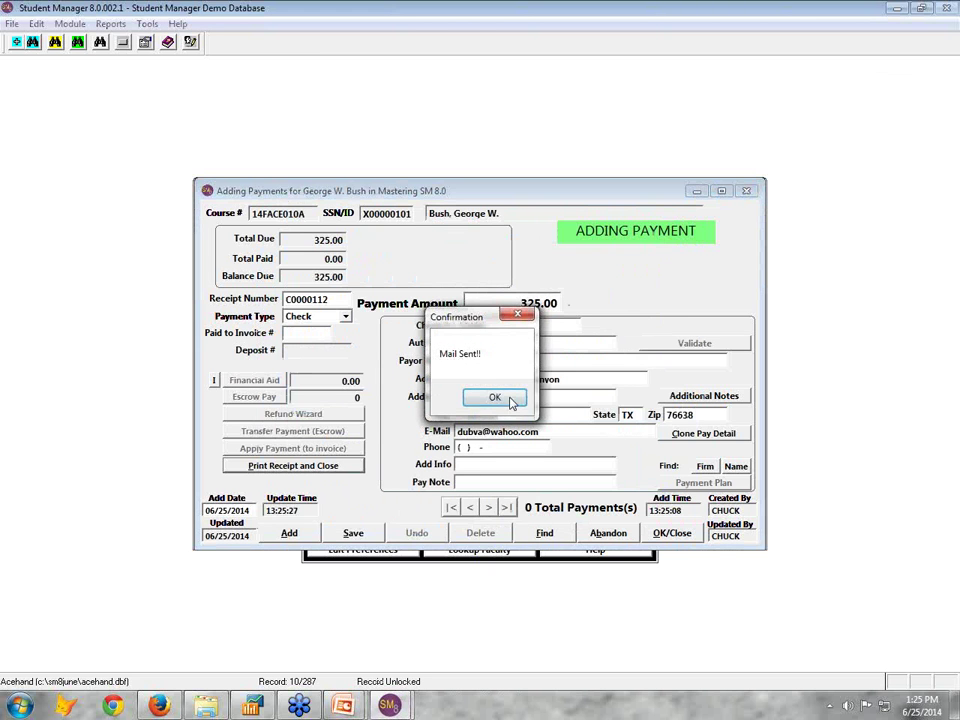
click(511, 399)
click(508, 400)
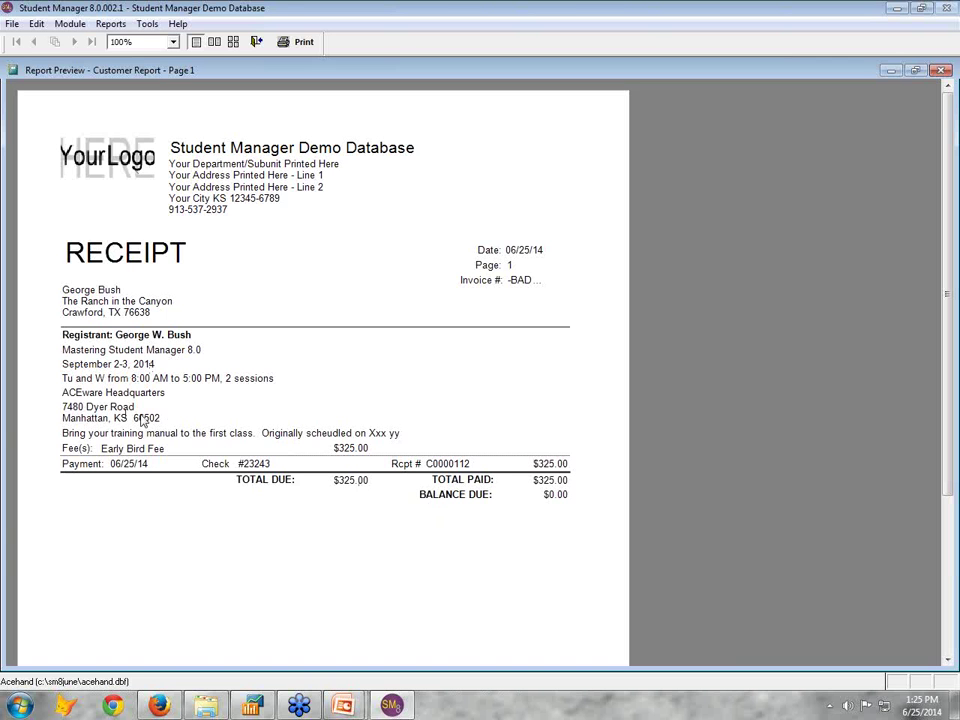
Close the receipt preview, review the student's Courses Taken list, and close the name record
click(257, 42)
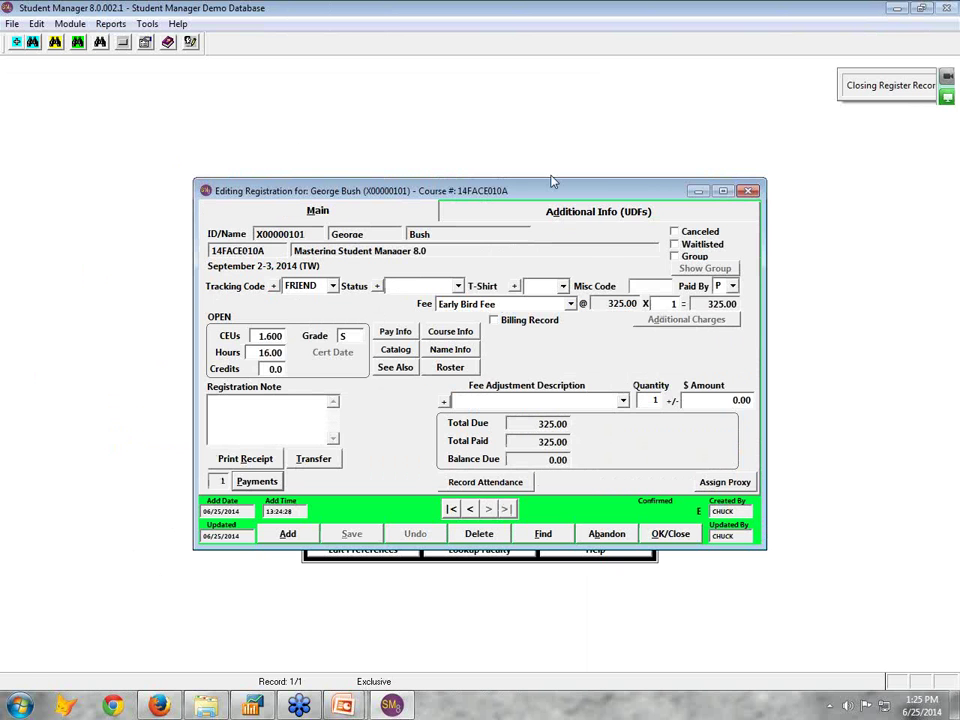
click(580, 479)
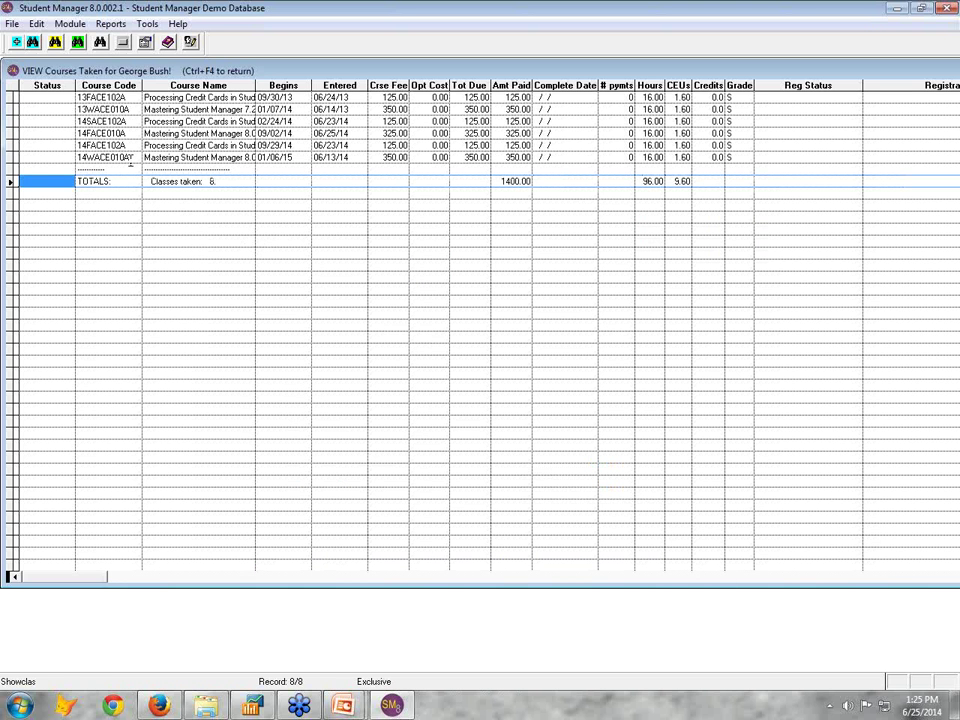
key(ctrl+F4)
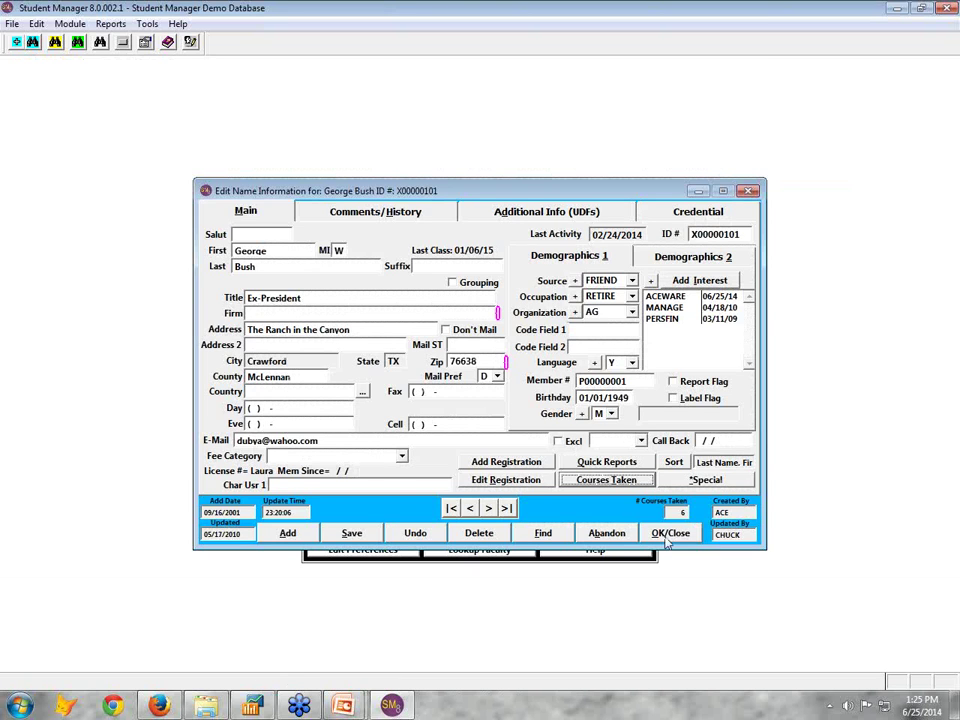
click(668, 535)
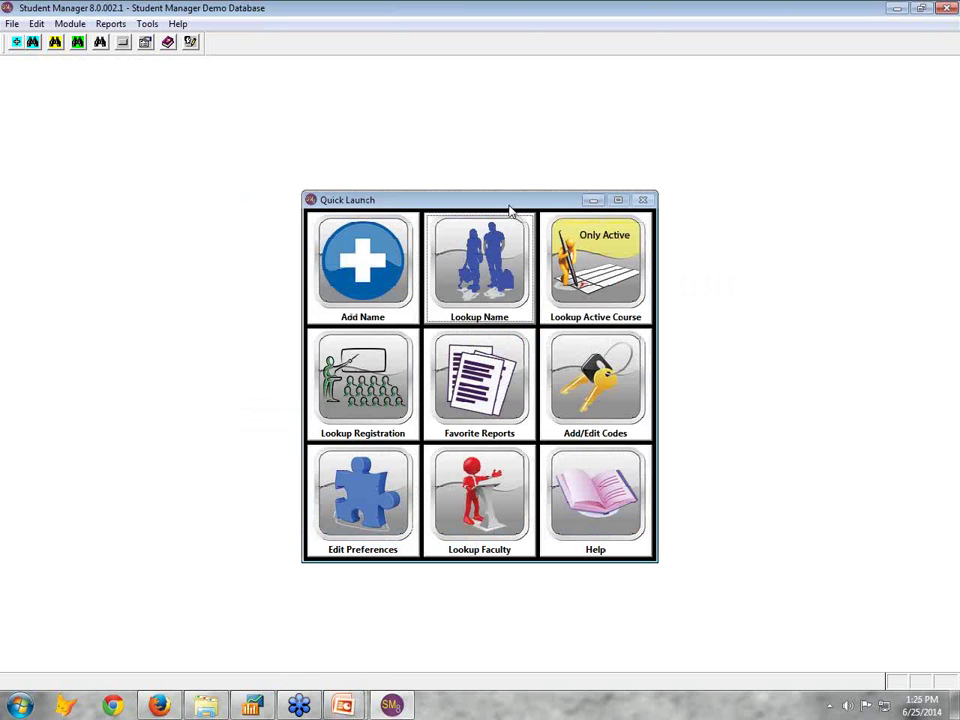
Nudge the Quick Launch window aside and open the Reports menu of report categories
drag(508, 205, 501, 191)
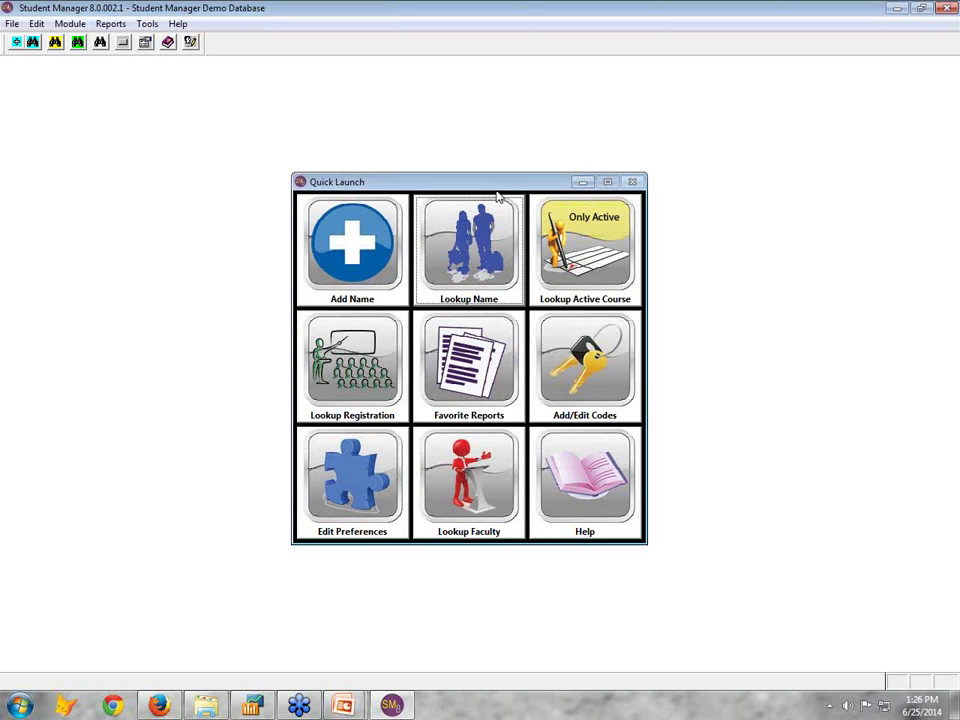
click(111, 29)
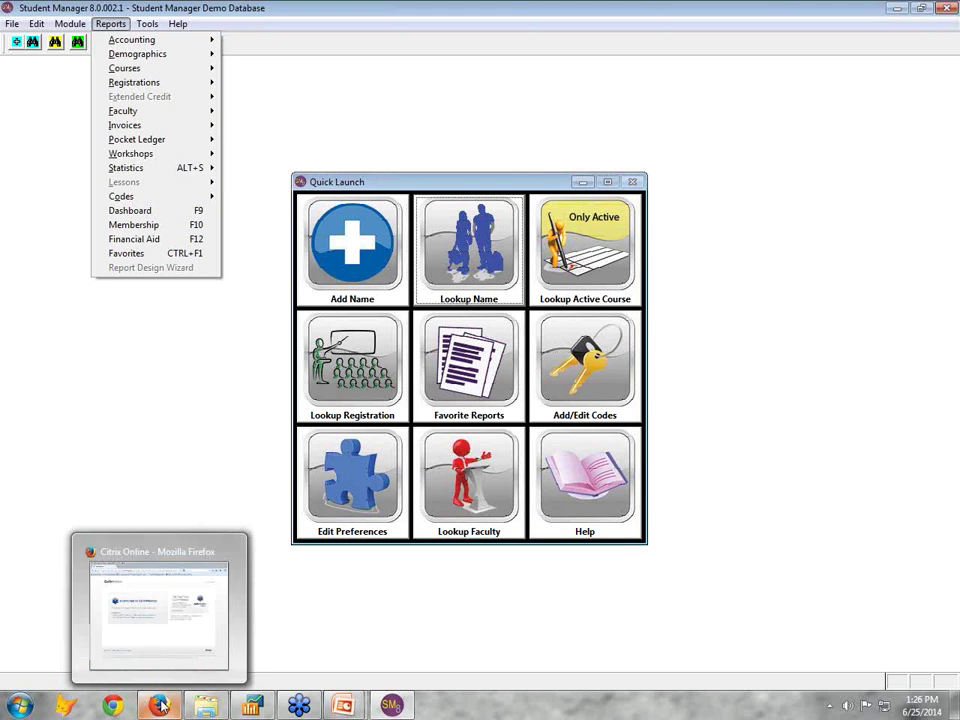
Bring Firefox forward and load the ACEware website from Most Visited
click(160, 706)
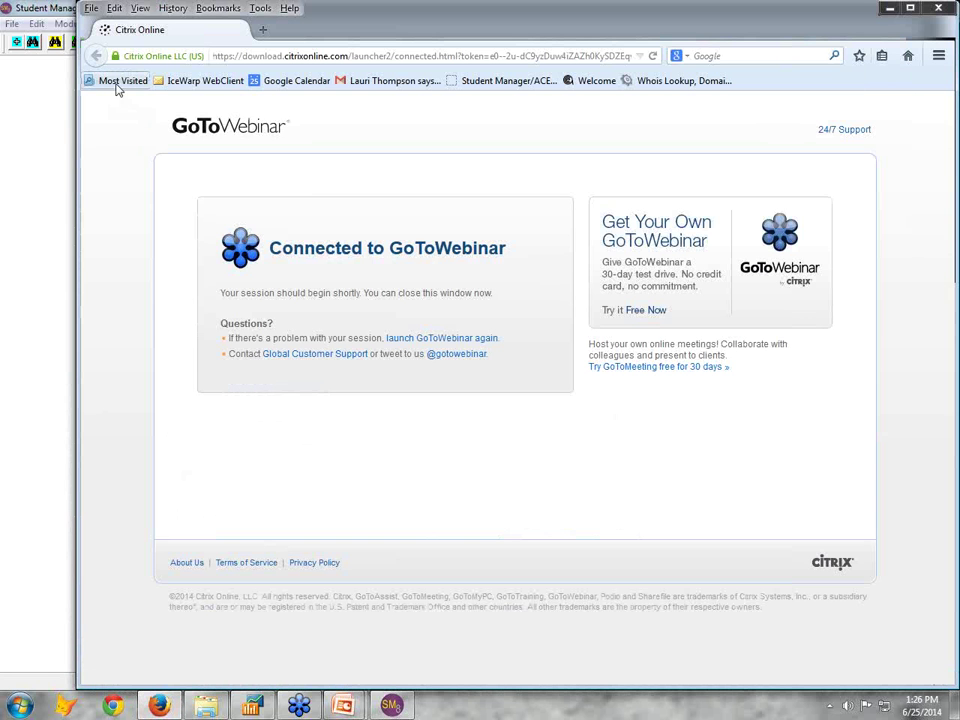
click(121, 80)
click(120, 102)
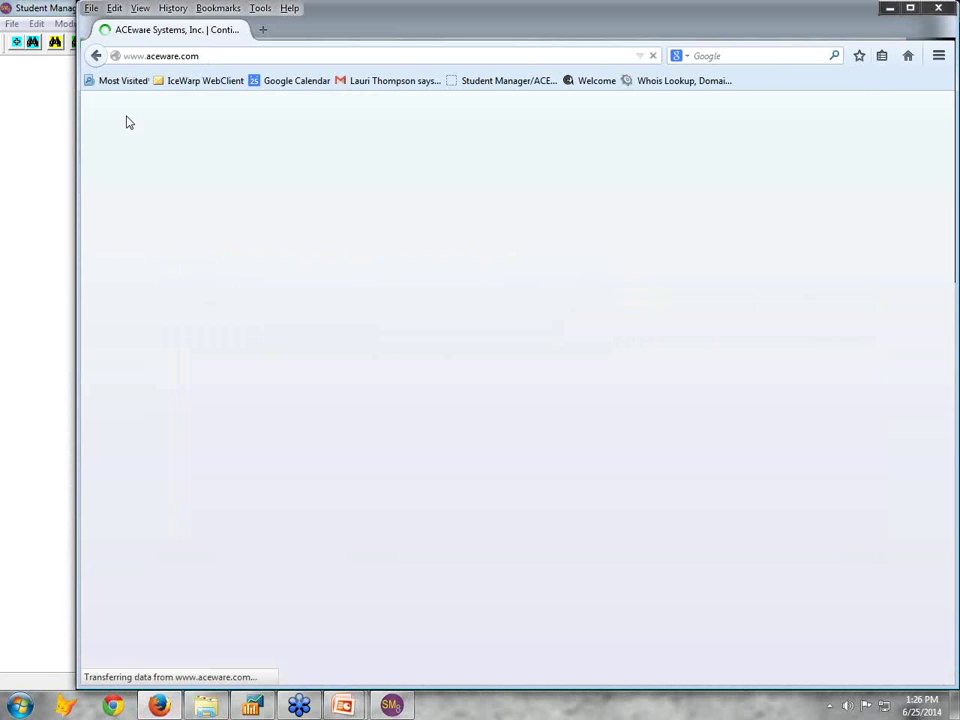
mouse_move(271, 175)
mouse_move(313, 177)
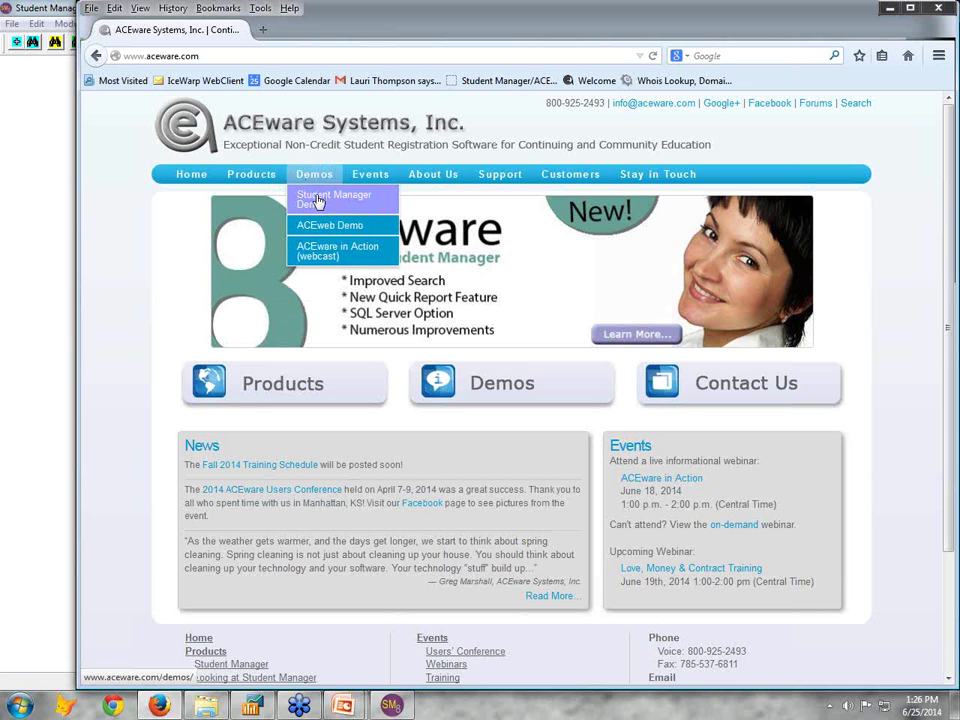
click(889, 9)
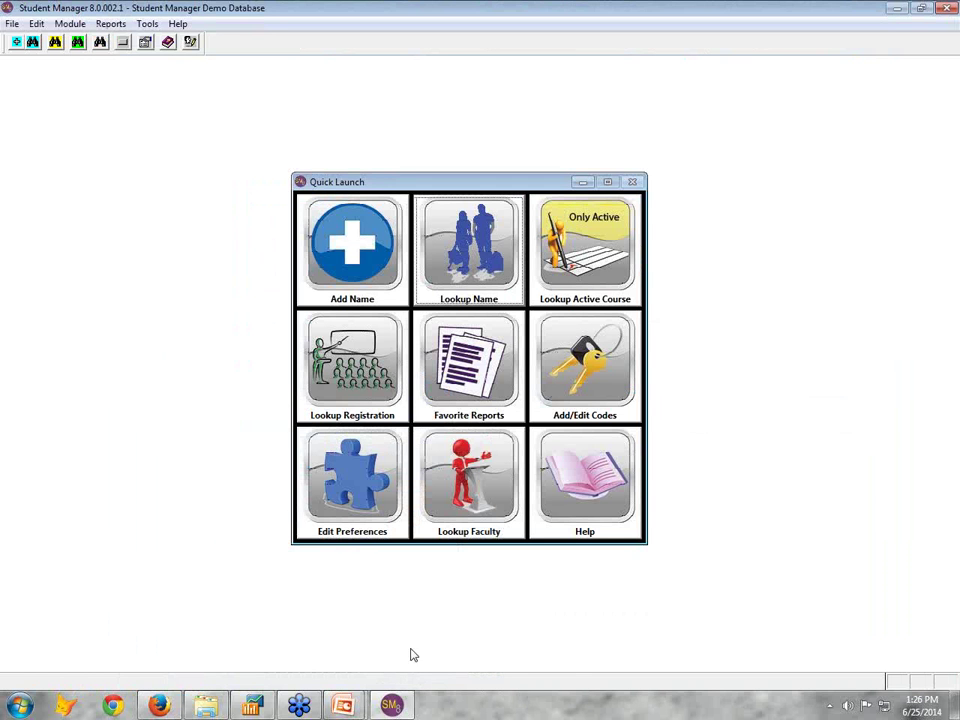
click(160, 706)
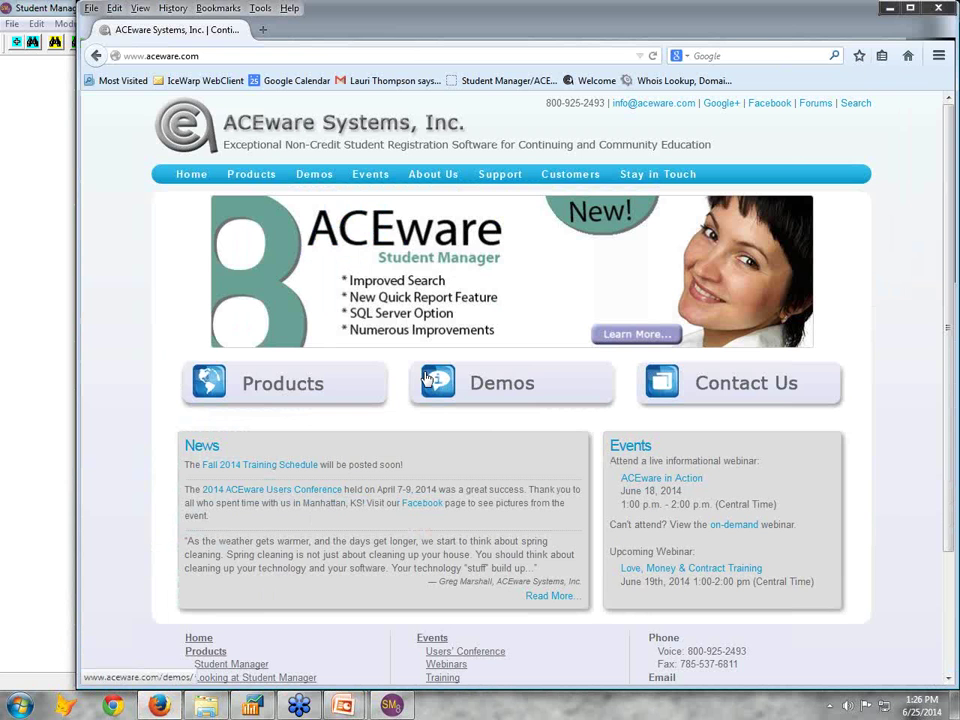
Open the ACEweb Online Registration Module product page and scroll through its customer sites
mouse_move(248, 190)
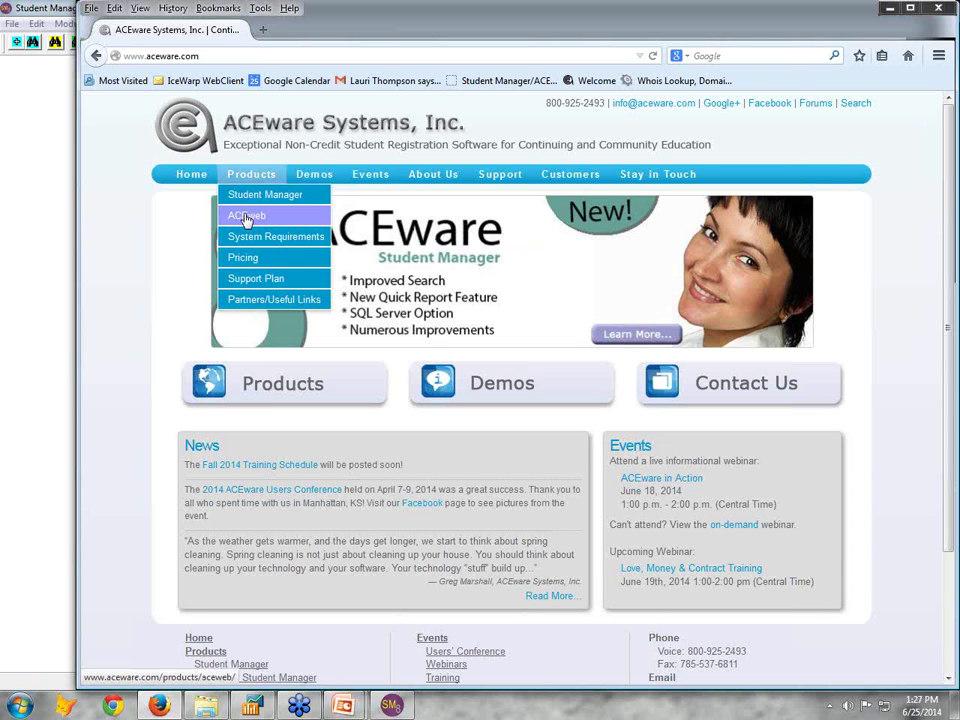
click(246, 219)
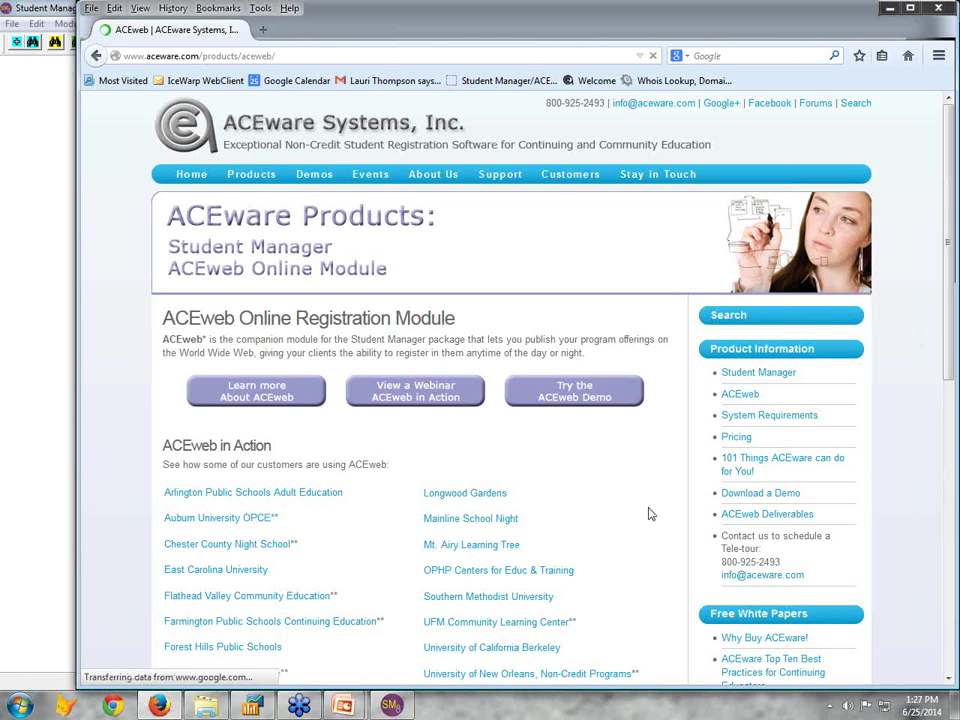
scroll(650, 514, down, 5)
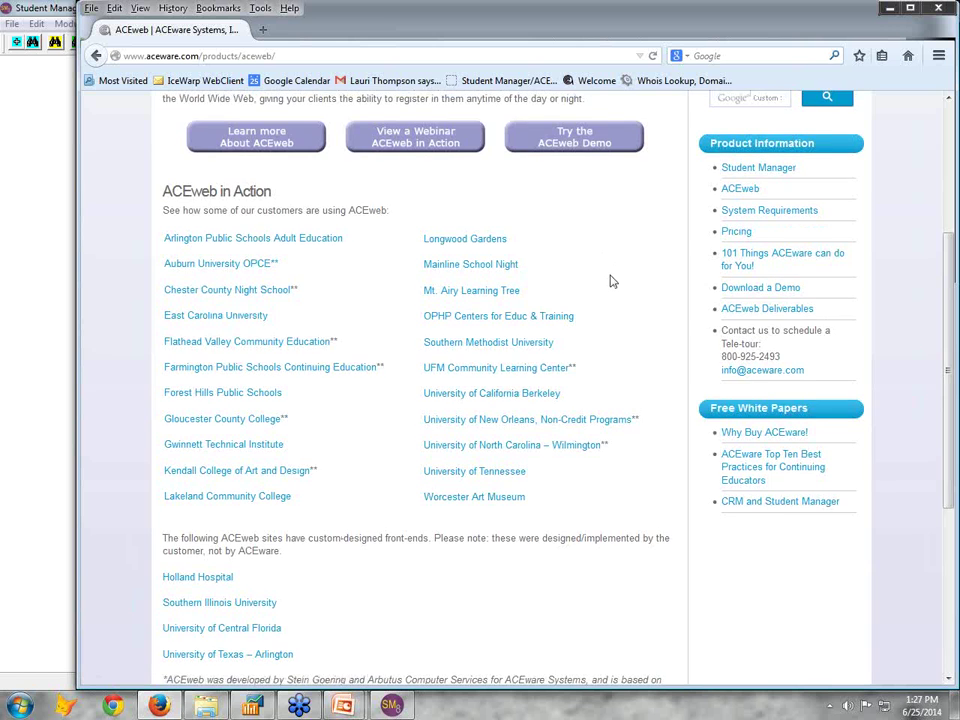
scroll(613, 281, up, 3)
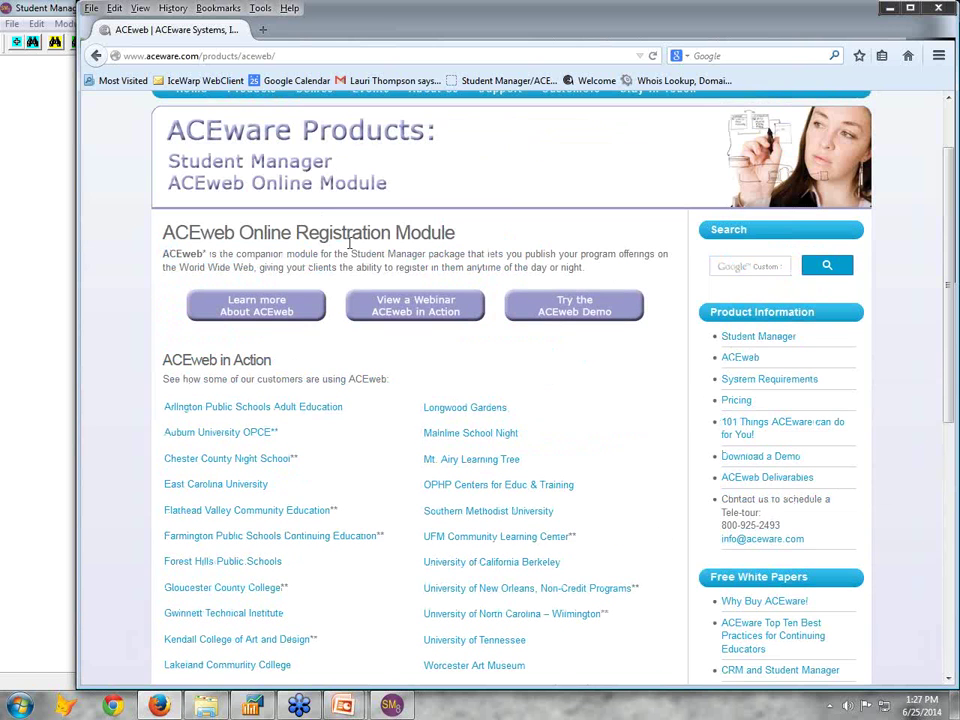
Launch the ACEweb demo, expand 'Show them to me' under Courses, and choose Standard
click(563, 314)
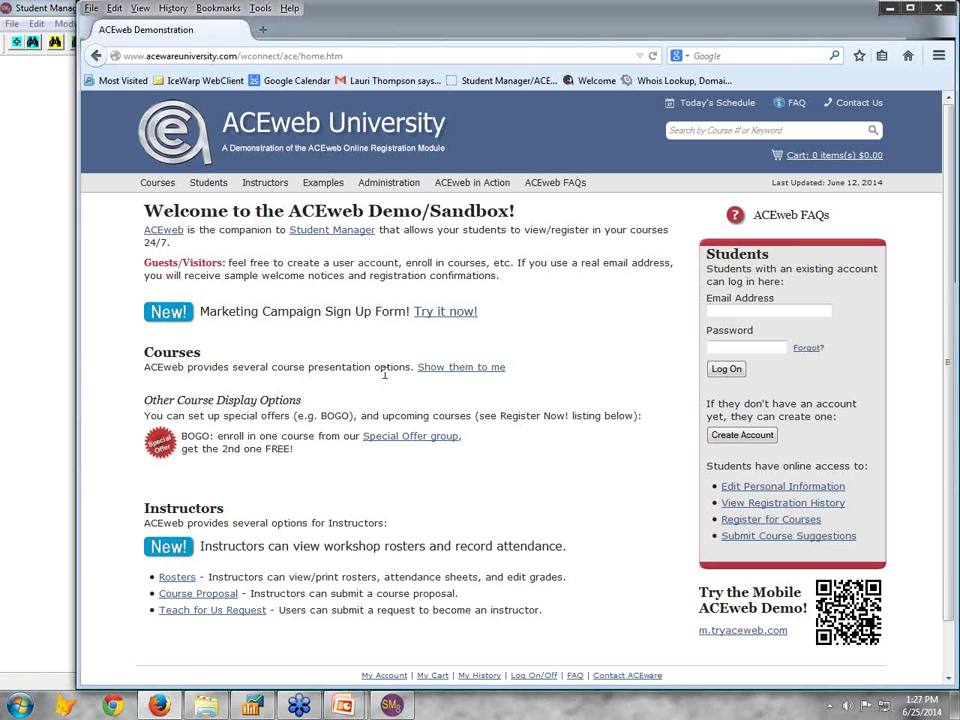
click(447, 369)
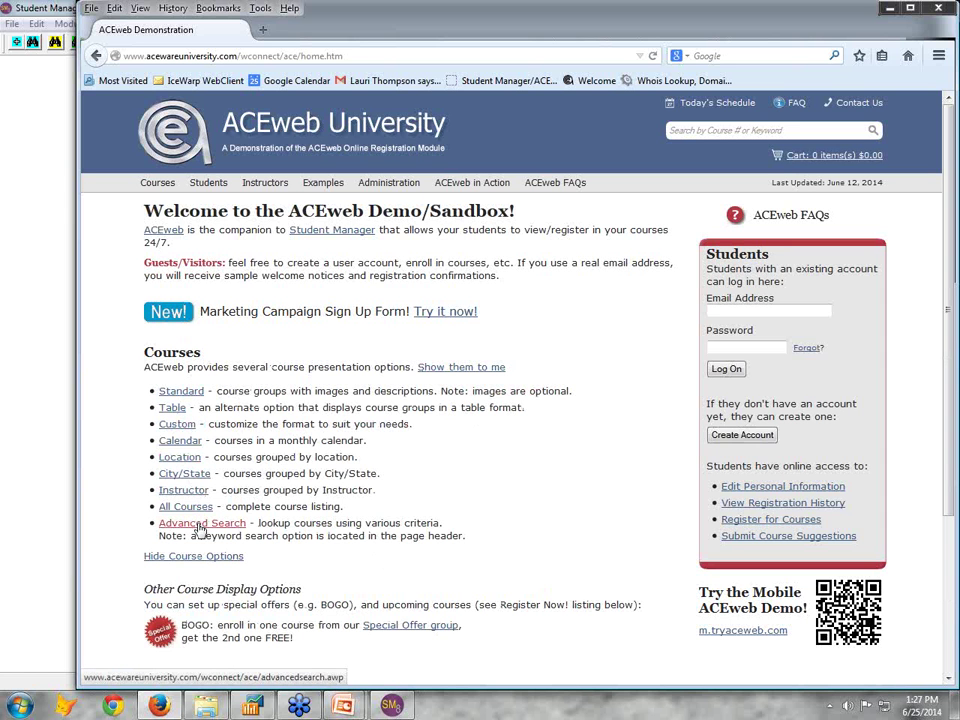
click(198, 394)
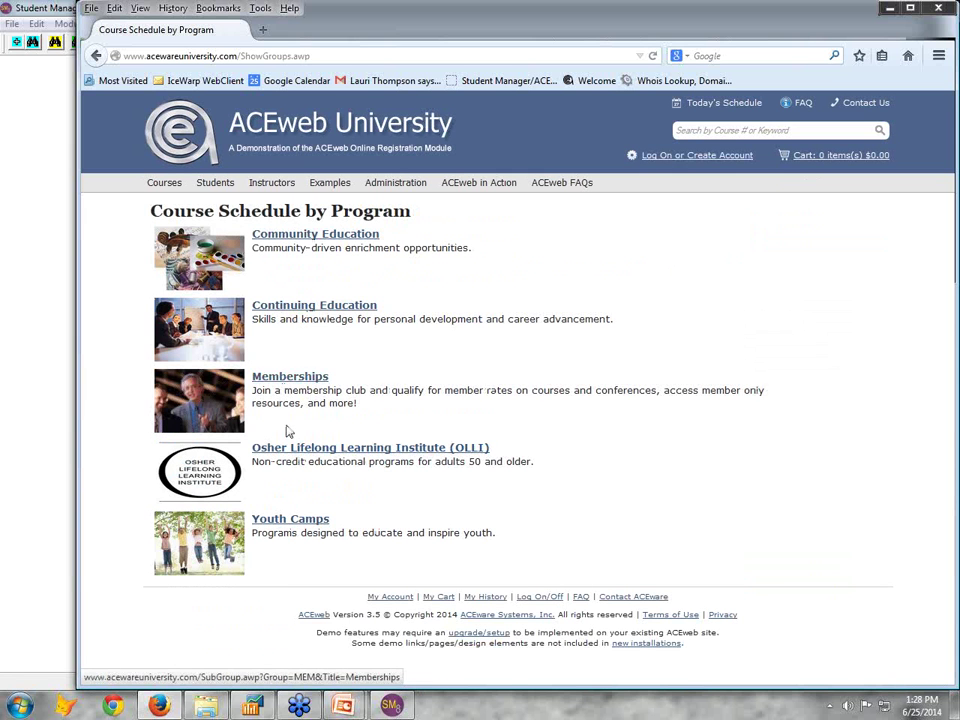
Go through Continuing Education > ACEware Users > Mastering Student Manager 8.0 to the ACEware Headquarters location
click(298, 312)
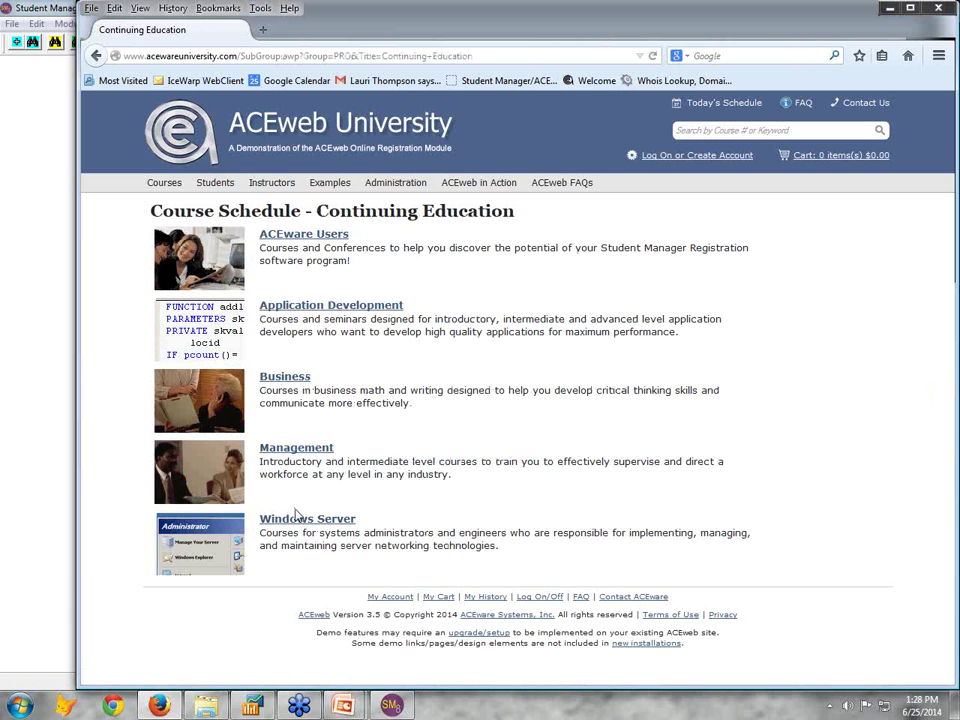
click(298, 238)
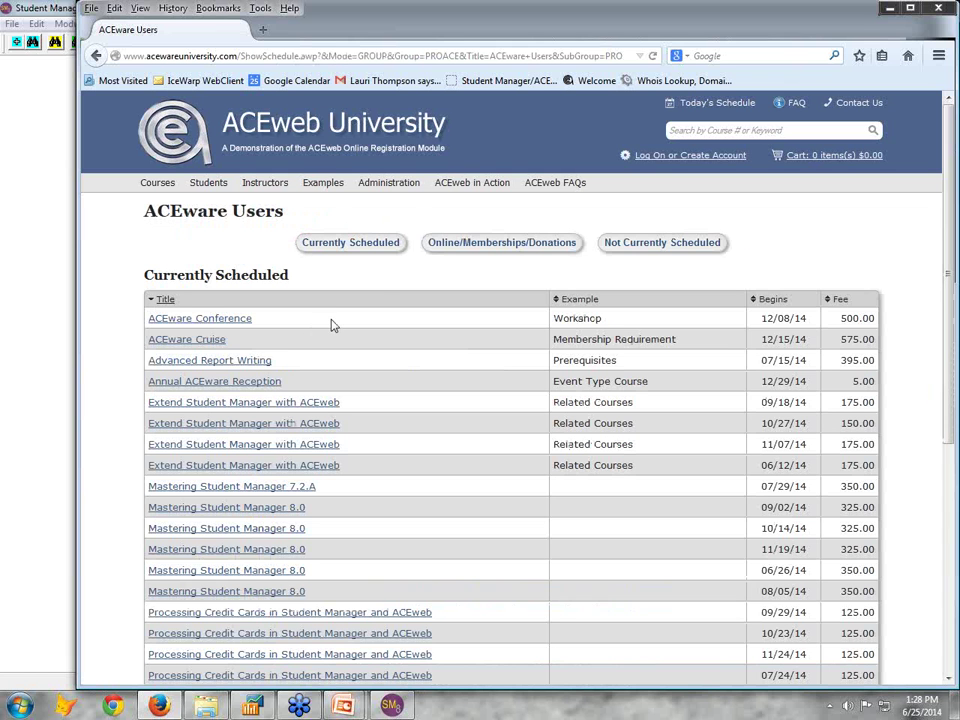
scroll(328, 321, down, 2)
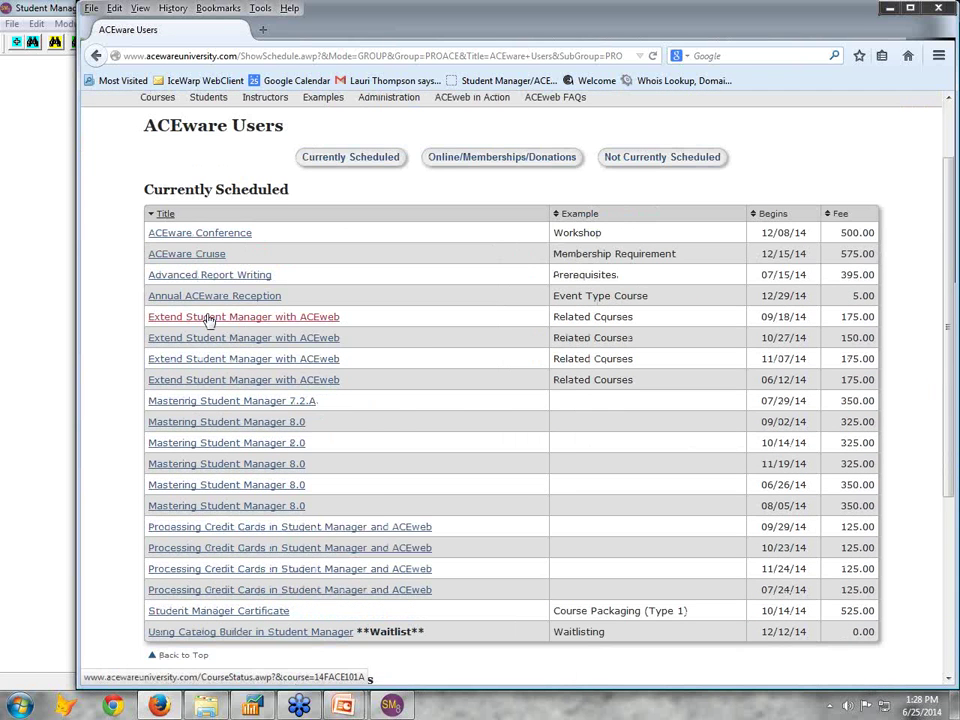
mouse_move(209, 319)
mouse_move(275, 533)
click(263, 427)
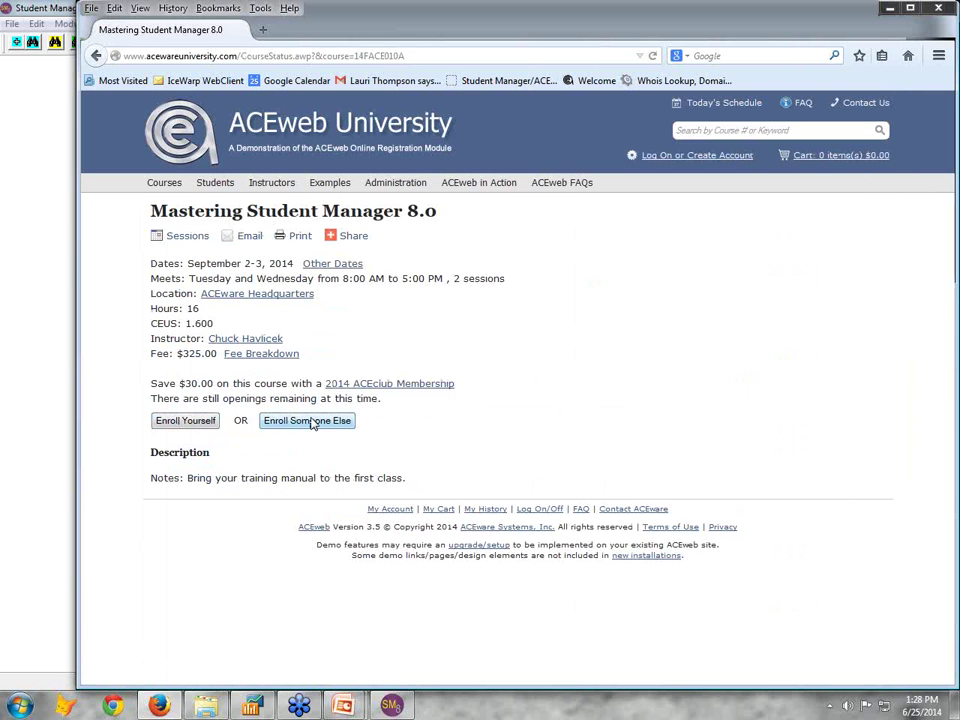
click(280, 303)
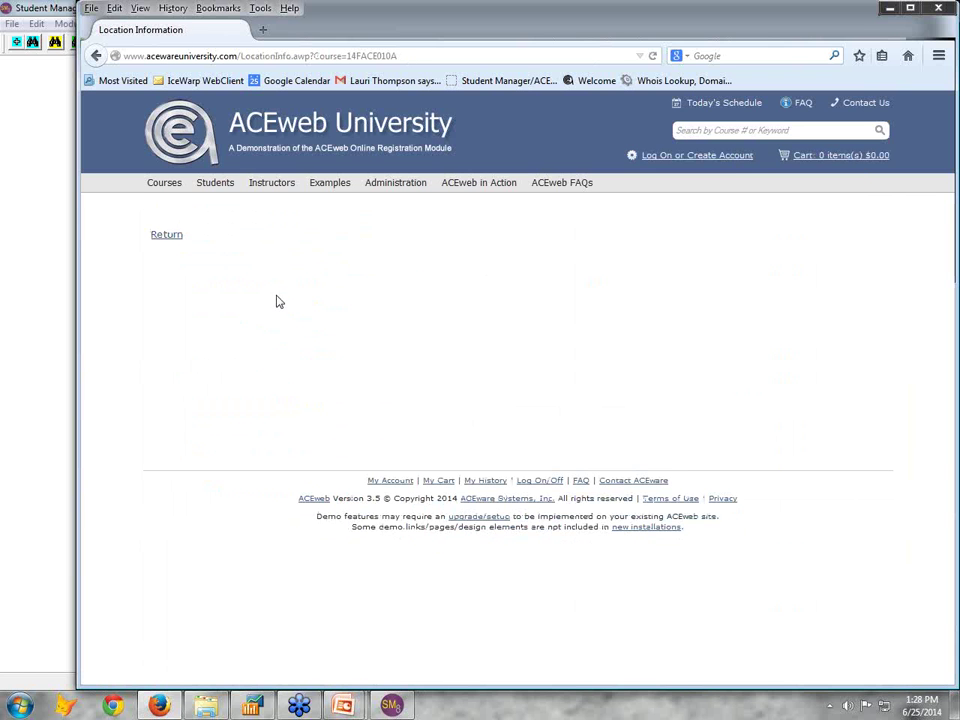
Follow the Return link back to the Mastering Student Manager 8.0 course page
click(164, 238)
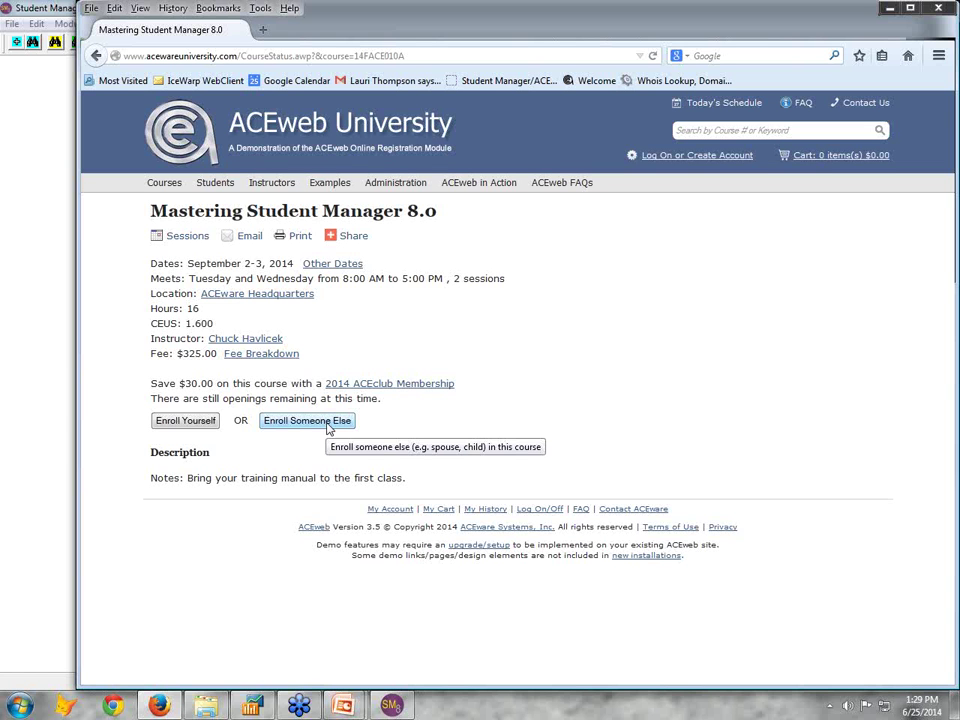
Choose Enroll Yourself and log on using the saved account e-mail
click(182, 421)
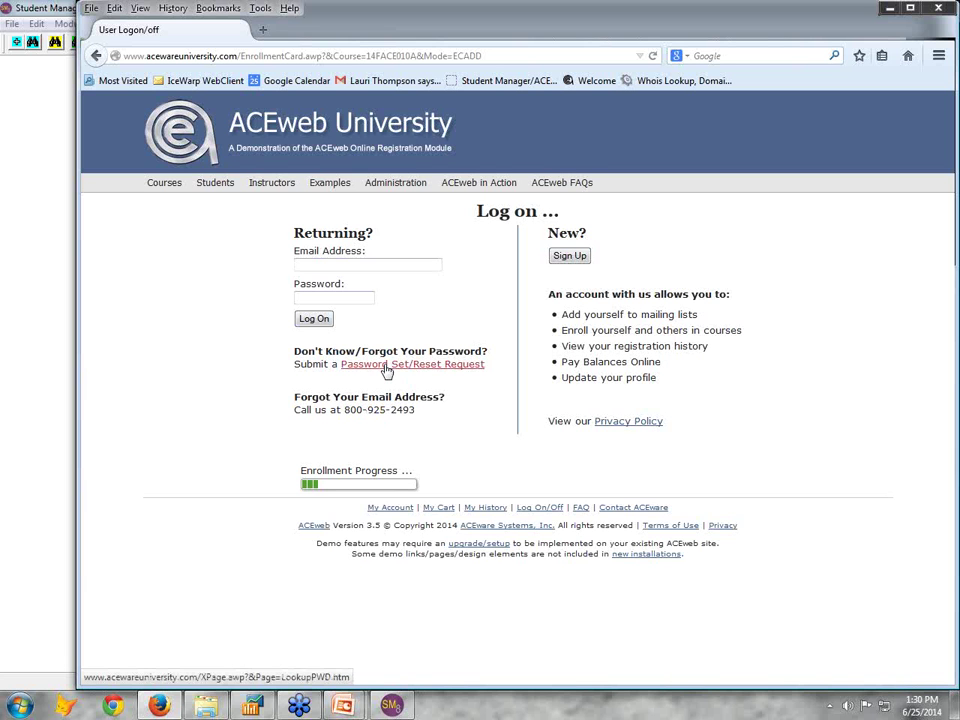
click(316, 263)
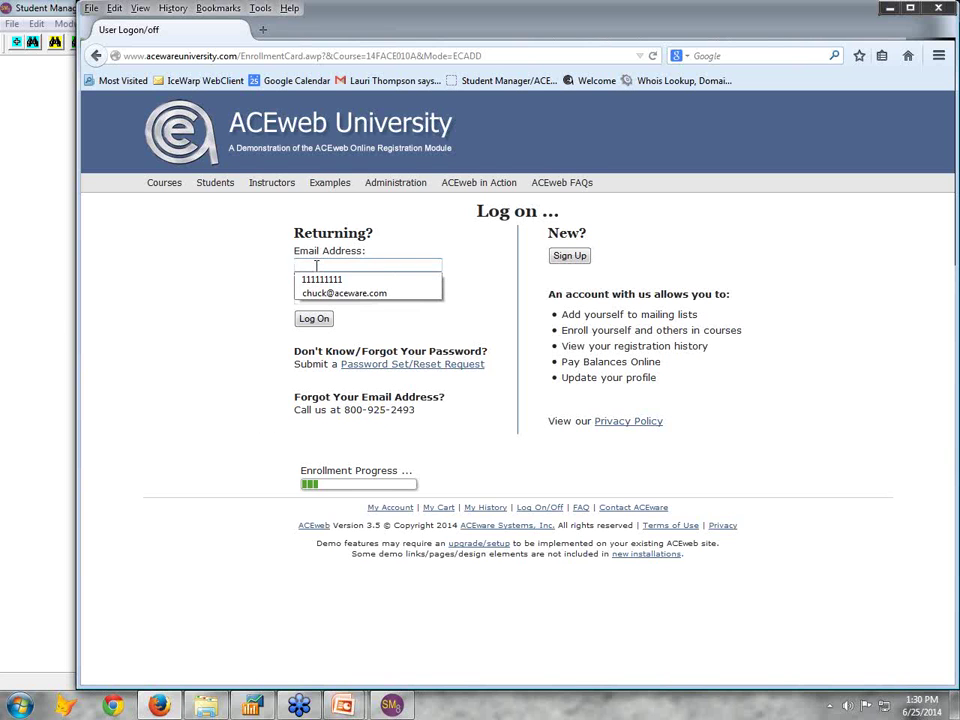
click(326, 292)
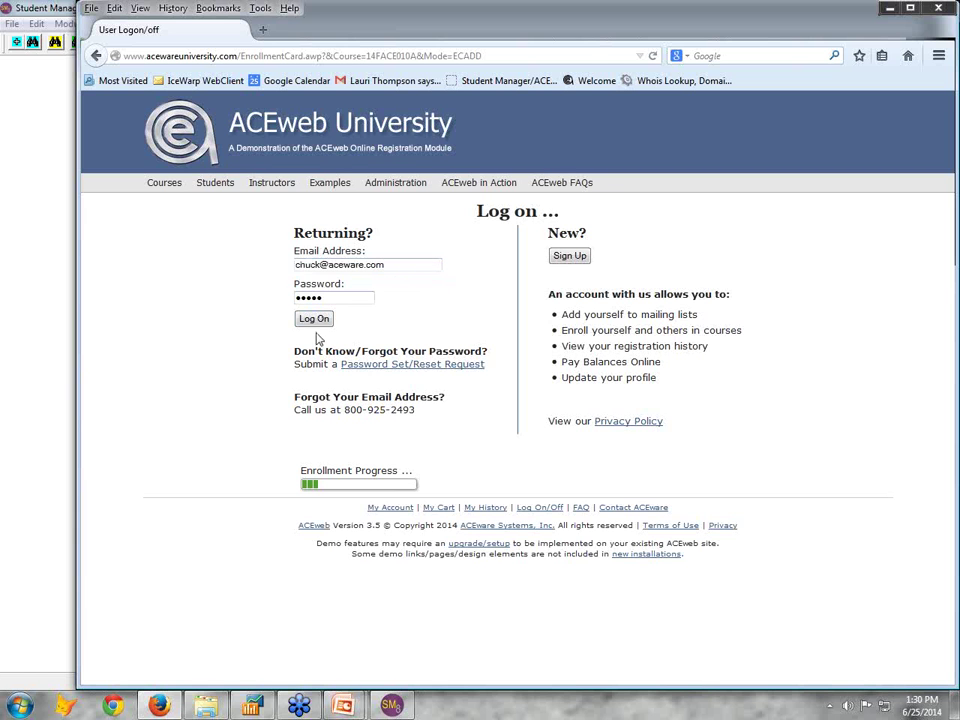
click(315, 321)
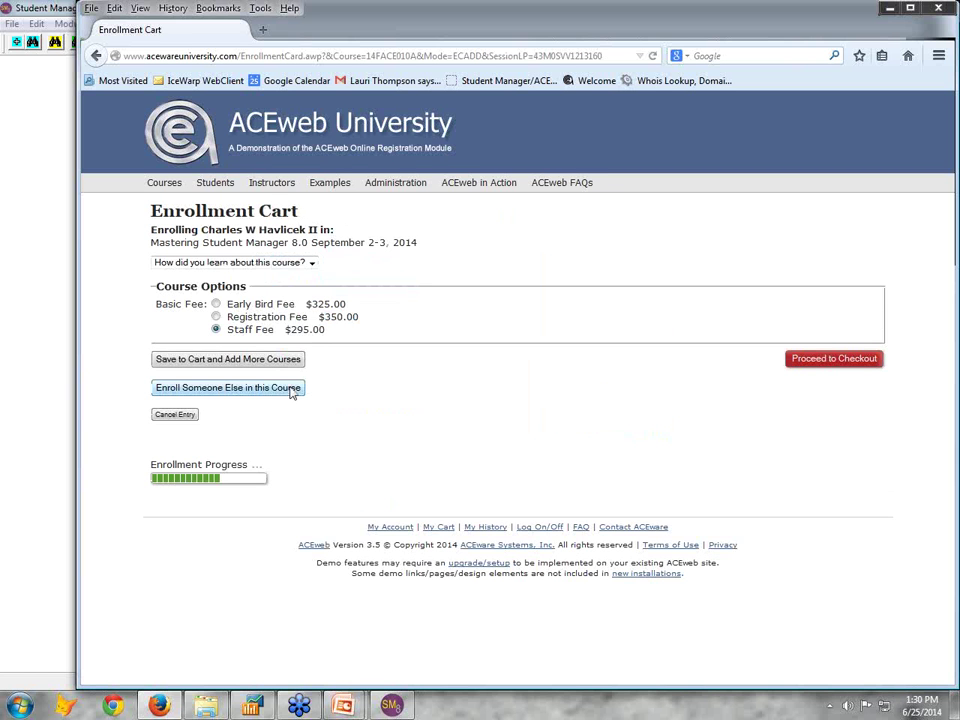
Answer 'How did you learn about this course?' with Radio Ad and proceed to checkout
click(311, 263)
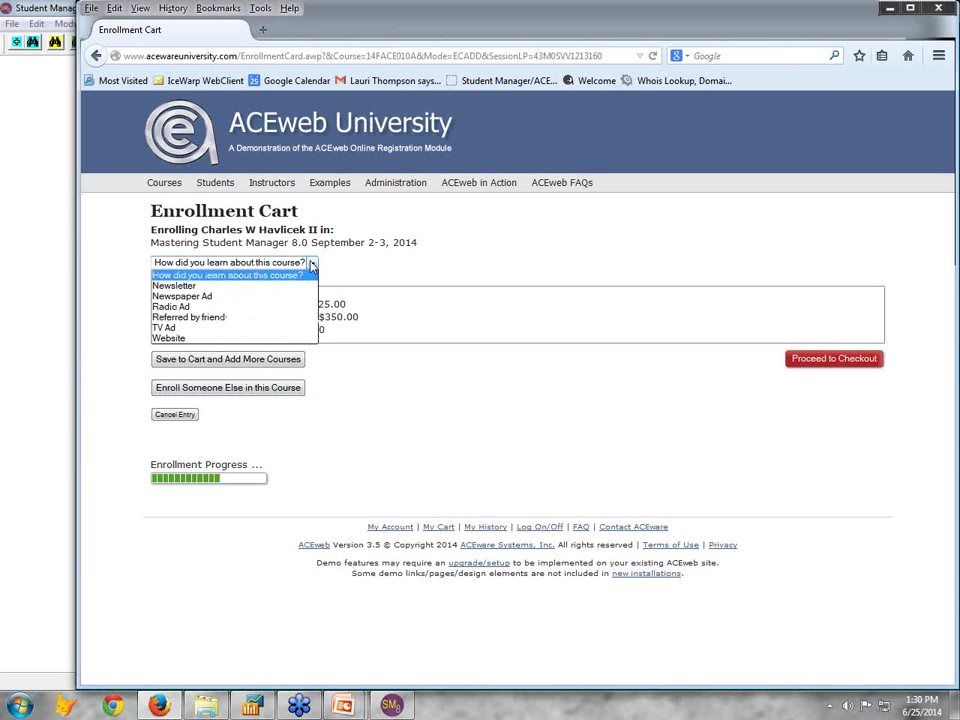
click(174, 307)
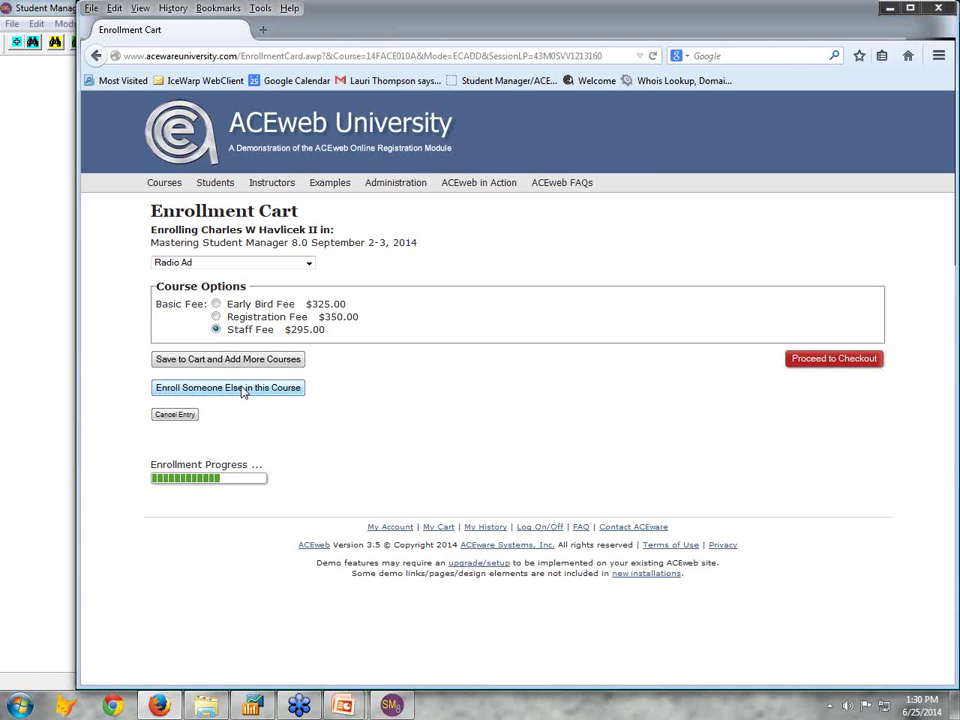
click(812, 364)
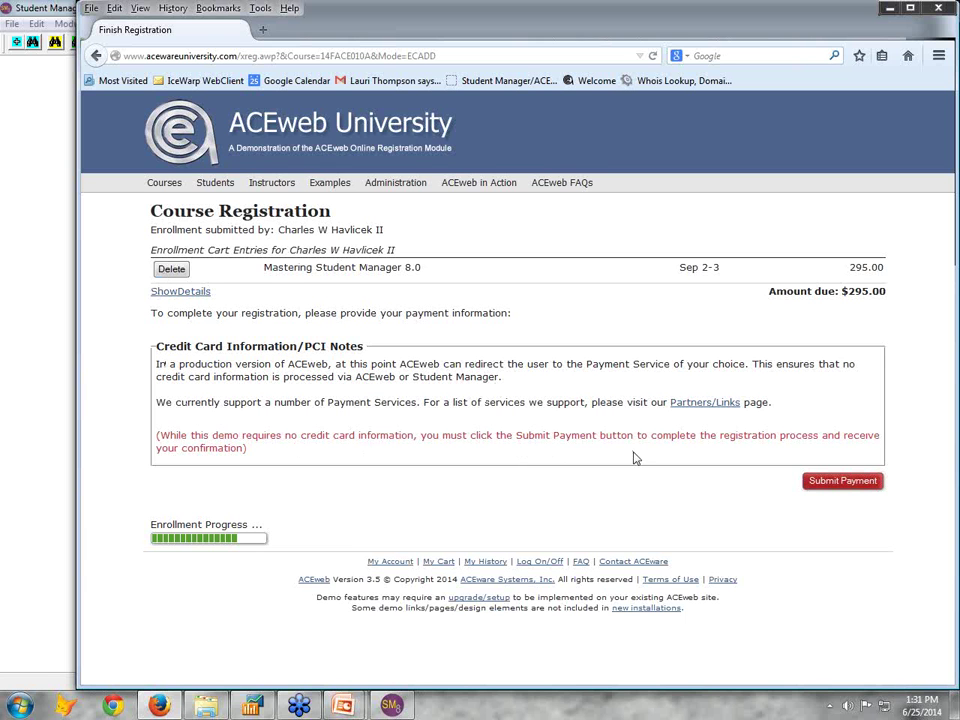
View the supported payment services, close the registration tab, and open ACEware Systems, Inc. from Most Visited
click(717, 403)
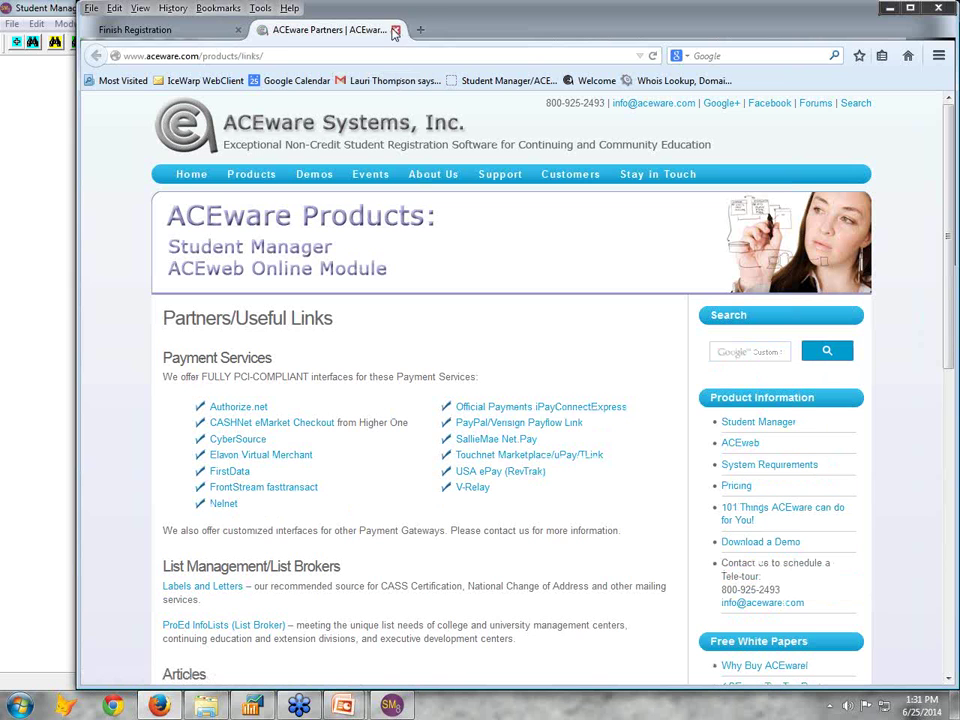
click(238, 33)
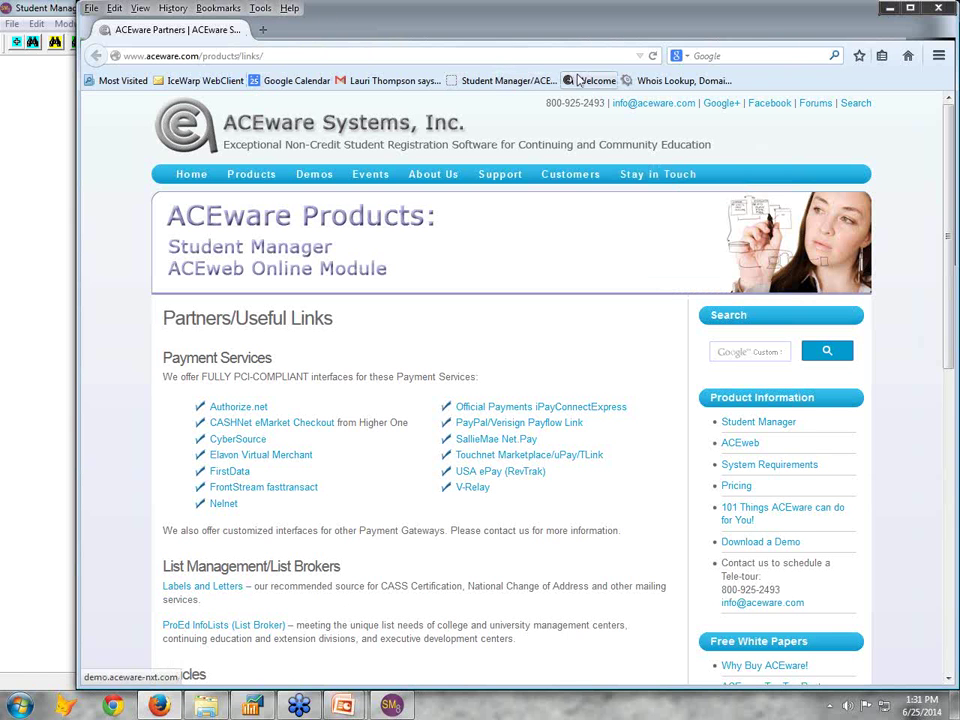
click(130, 80)
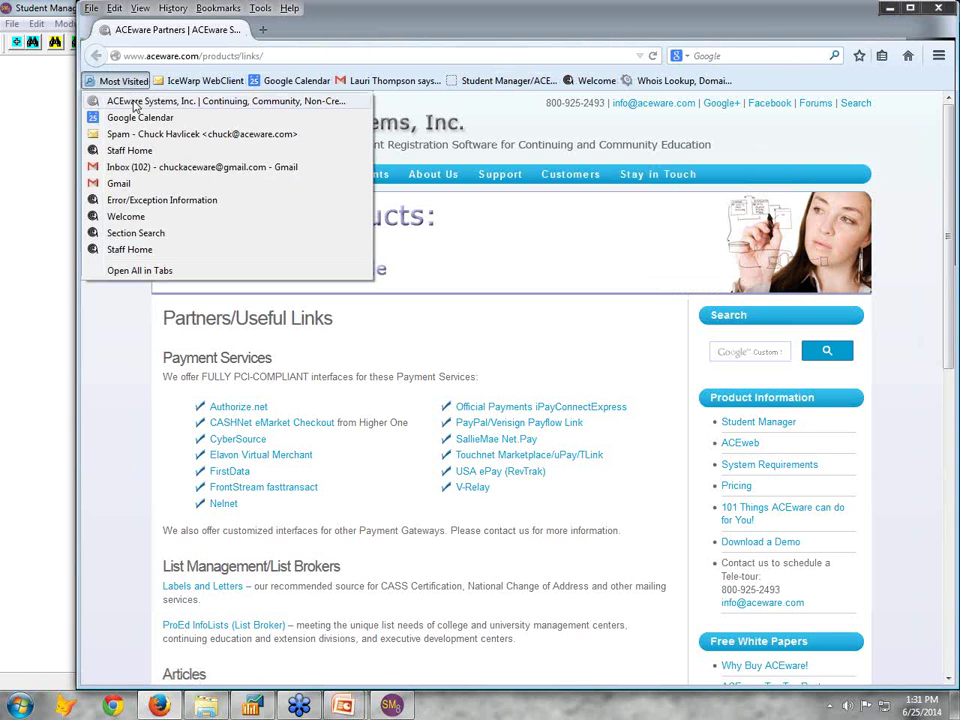
click(135, 105)
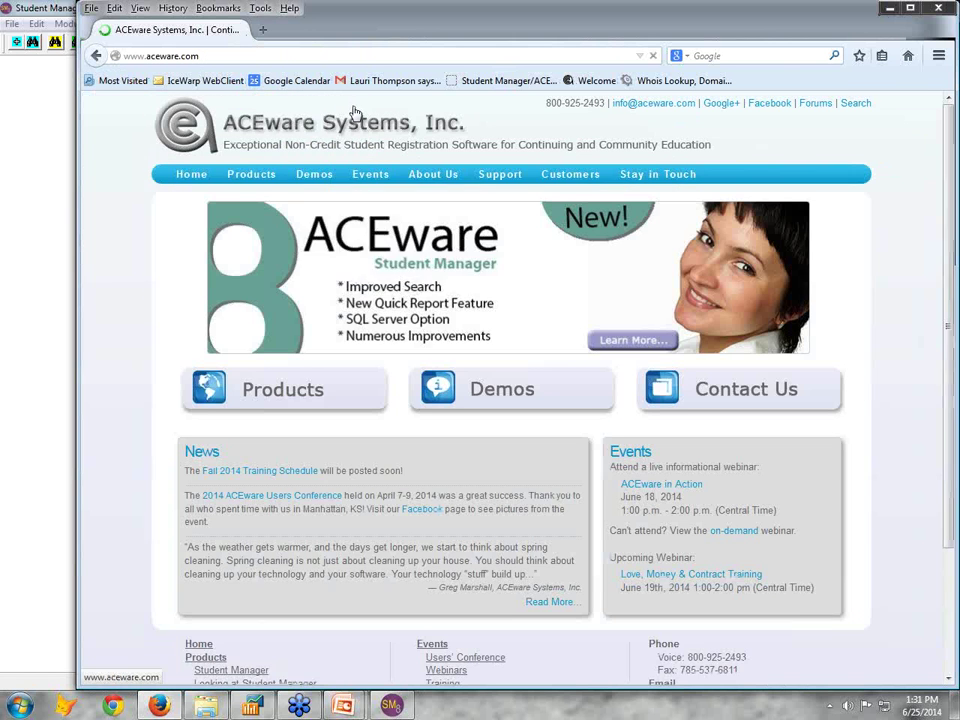
Open the ACEweb University demo, browse its course calendar, then show the Course Schedule by Program
mouse_move(314, 174)
click(320, 226)
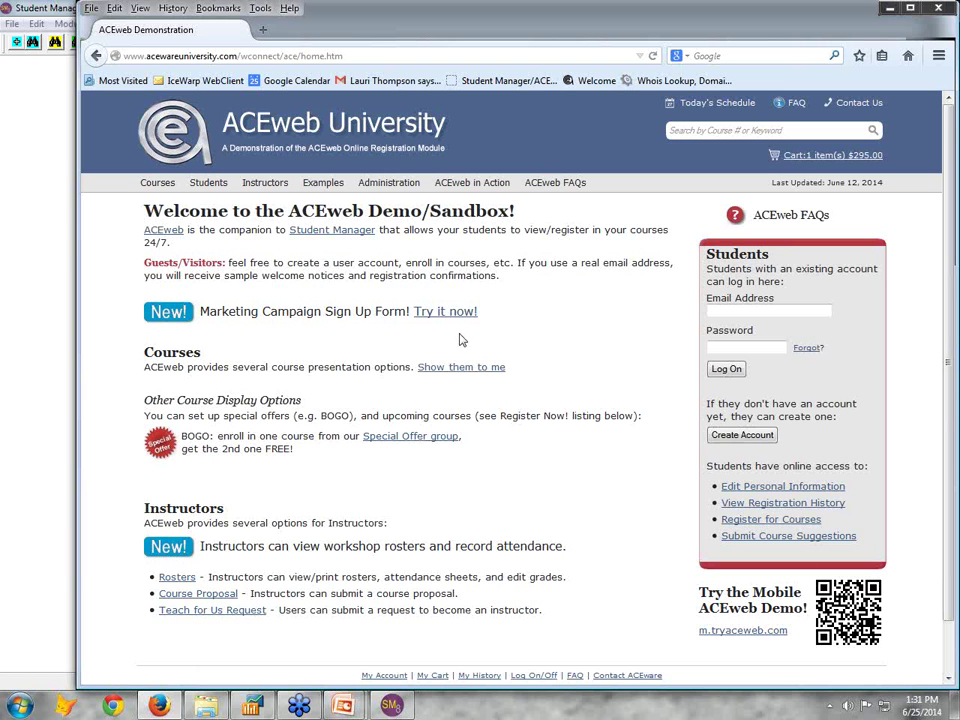
mouse_move(157, 184)
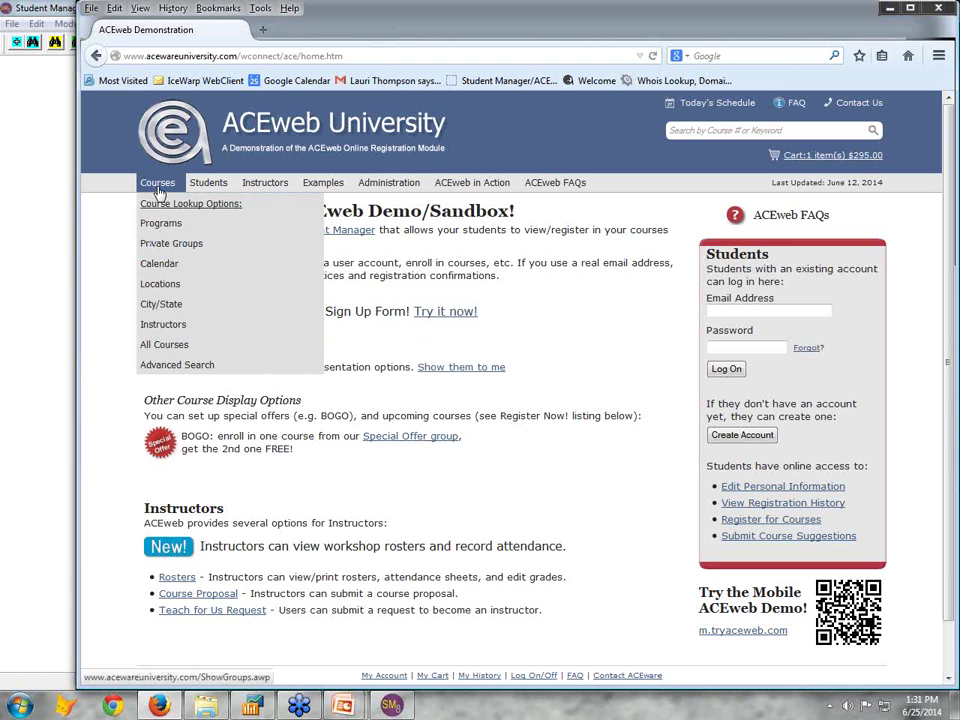
click(160, 264)
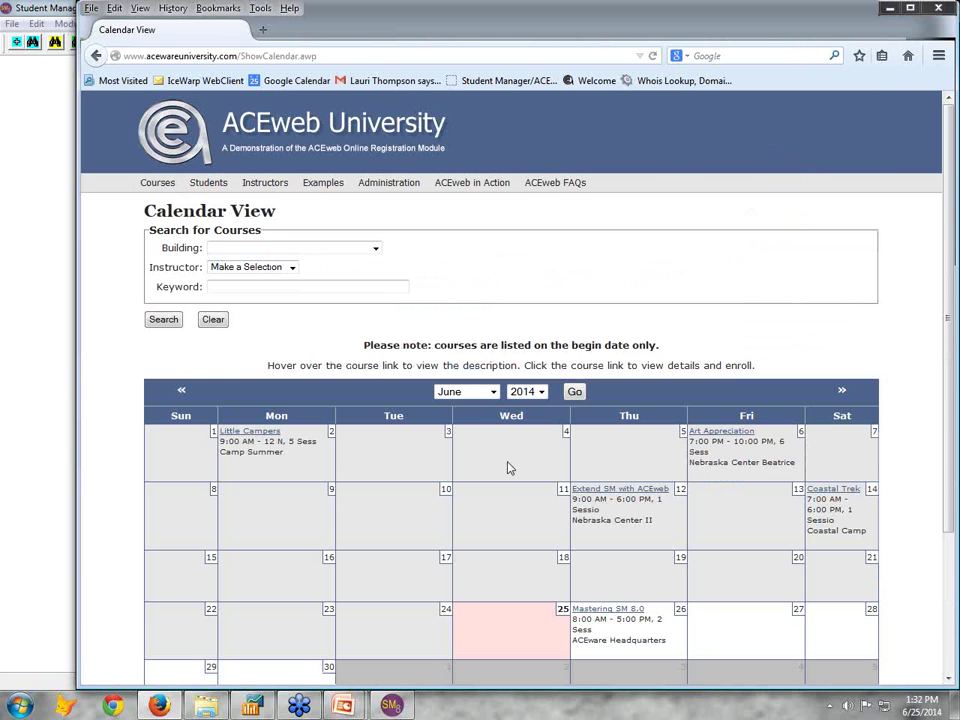
scroll(508, 468, down, 3)
scroll(508, 468, up, 3)
click(163, 188)
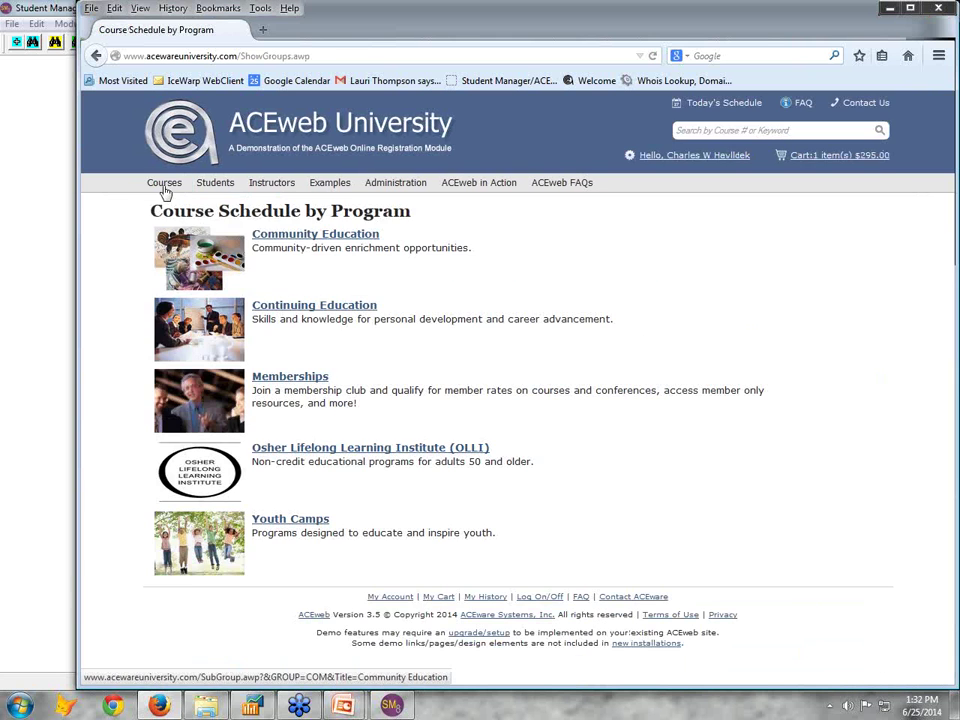
Browse one instructor's courses, then list the Nebraska Center location's course schedule
click(168, 324)
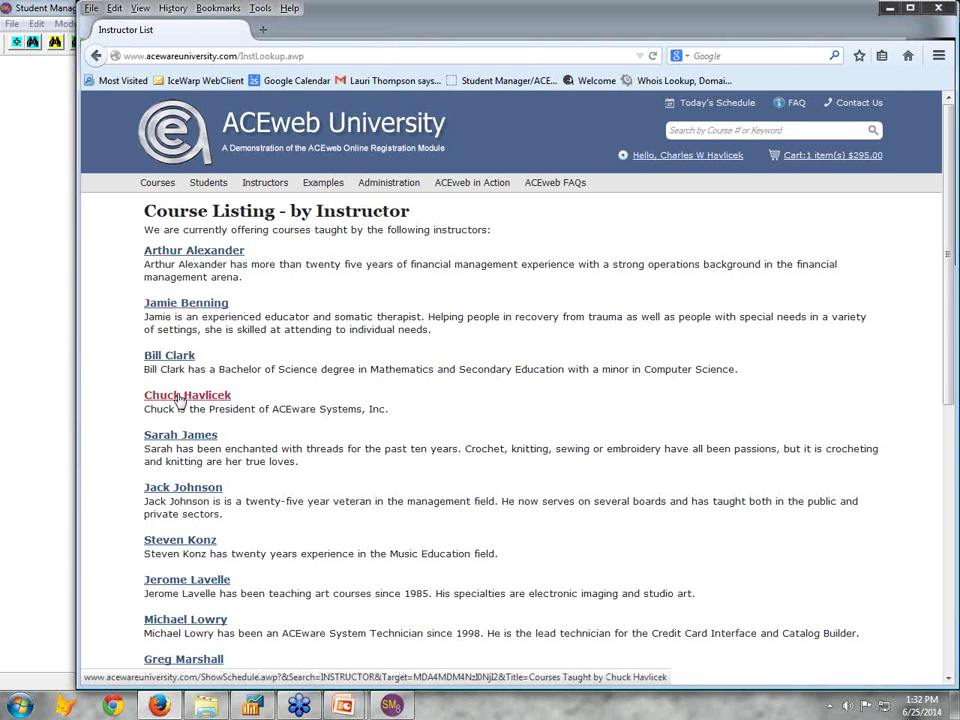
click(180, 398)
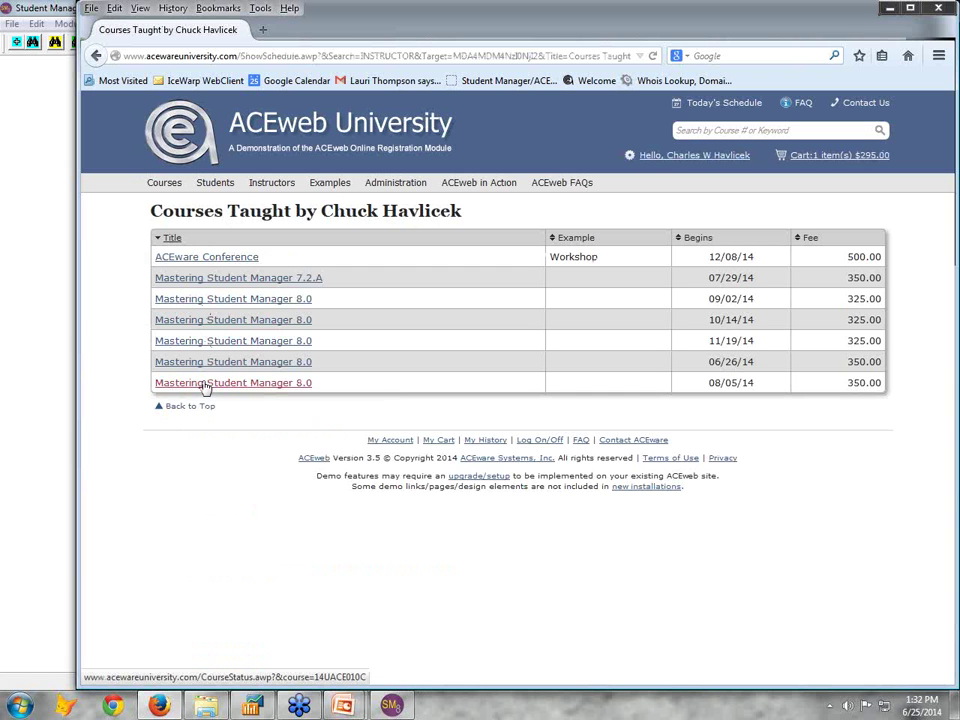
mouse_move(205, 387)
mouse_move(164, 185)
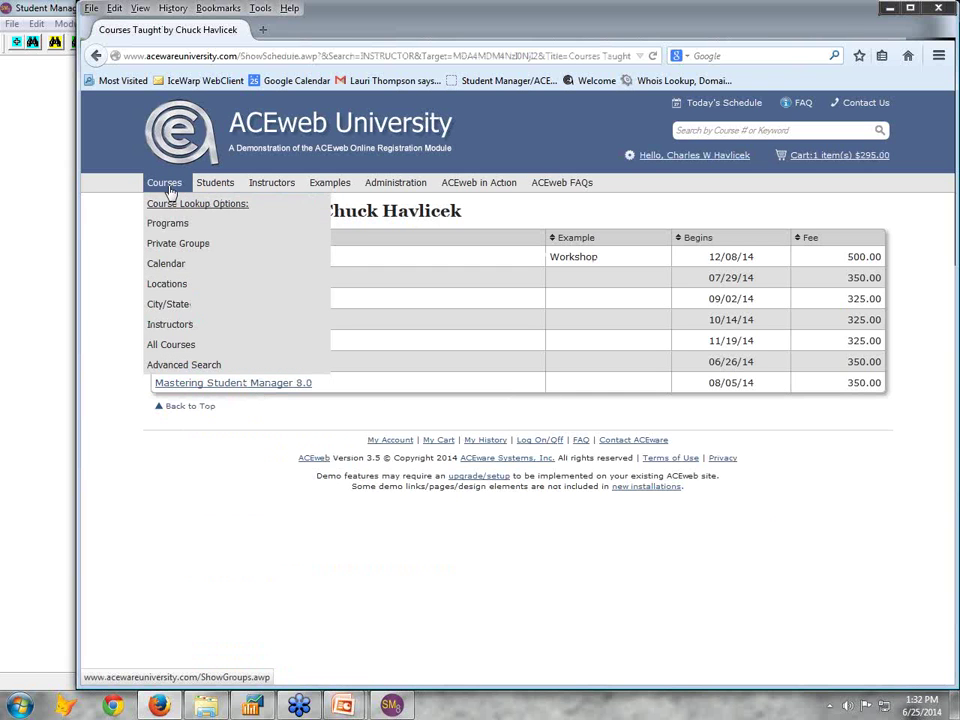
click(160, 284)
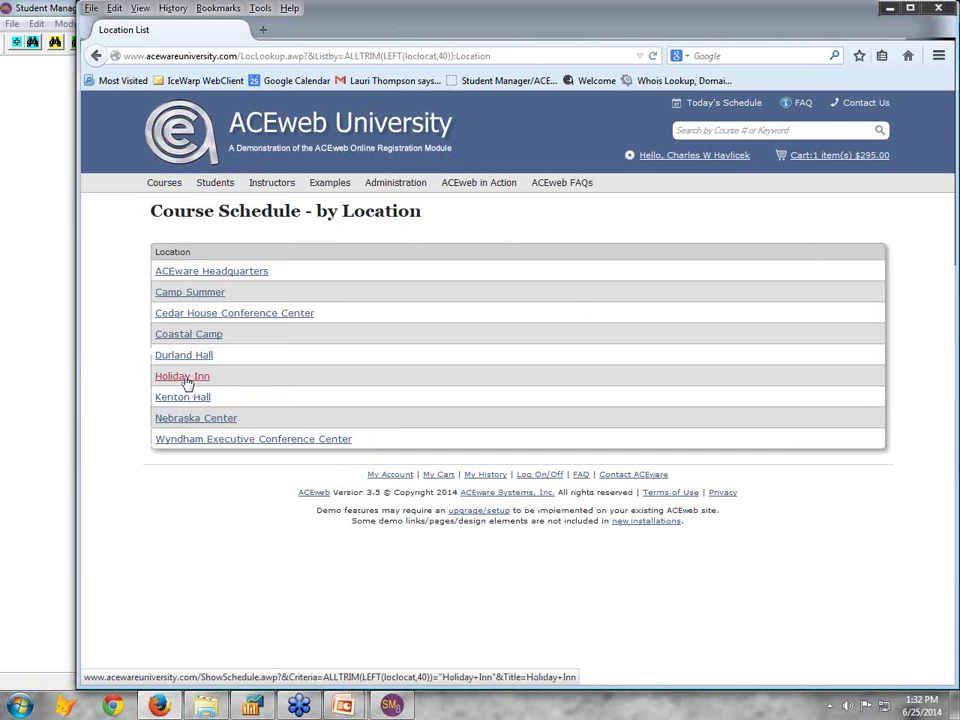
click(188, 421)
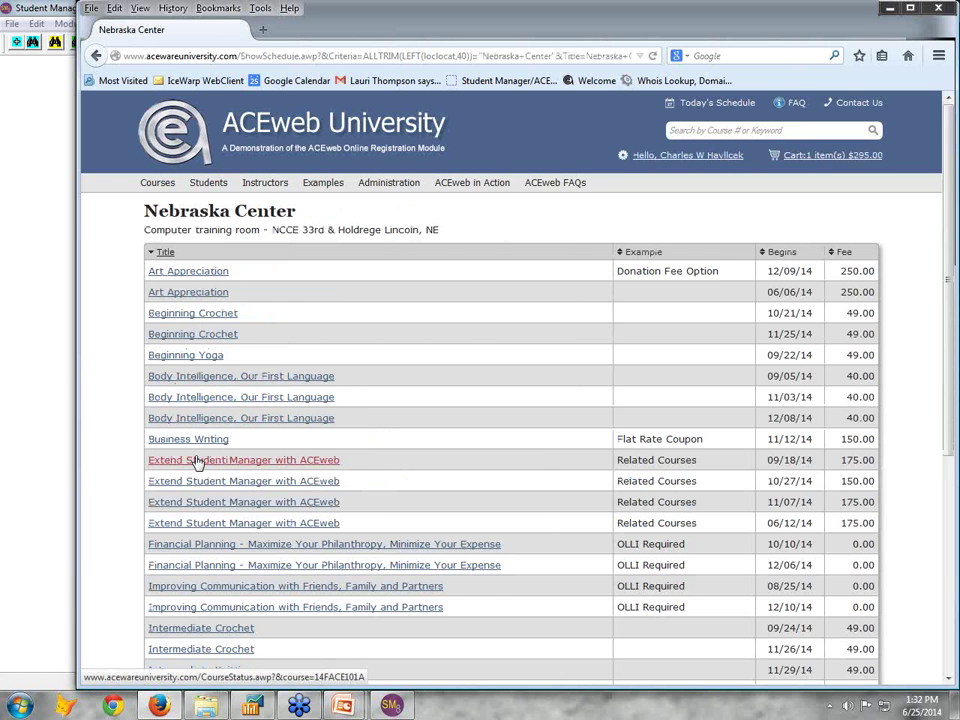
mouse_move(197, 462)
mouse_move(208, 189)
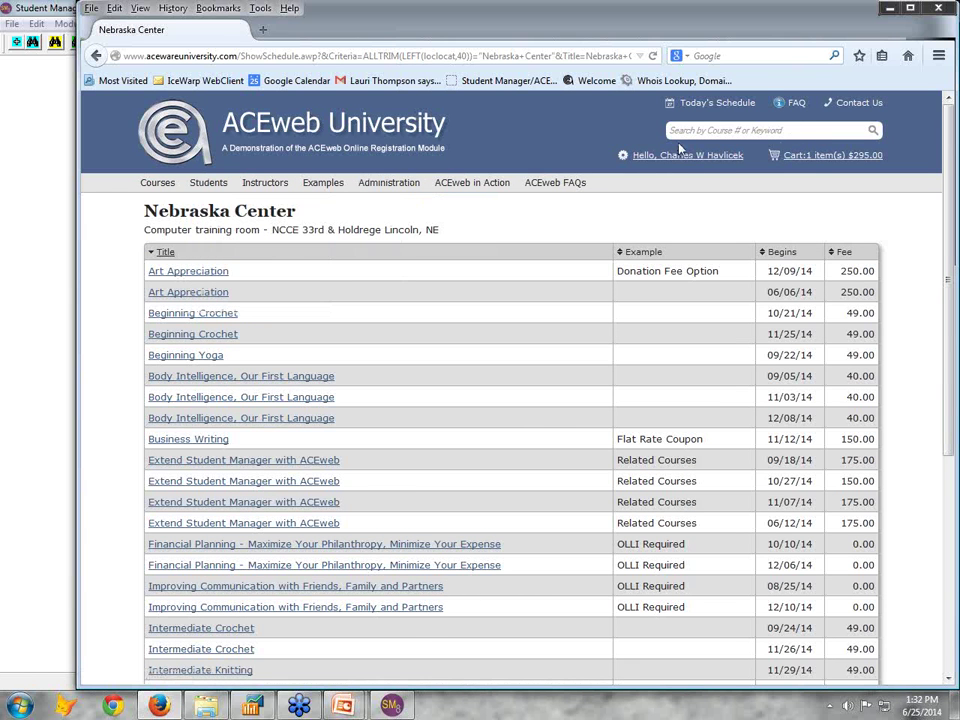
Check out the $295.00 Mastering Student Manager 8.0 enrollment from the student's cart
click(820, 157)
click(818, 160)
click(820, 159)
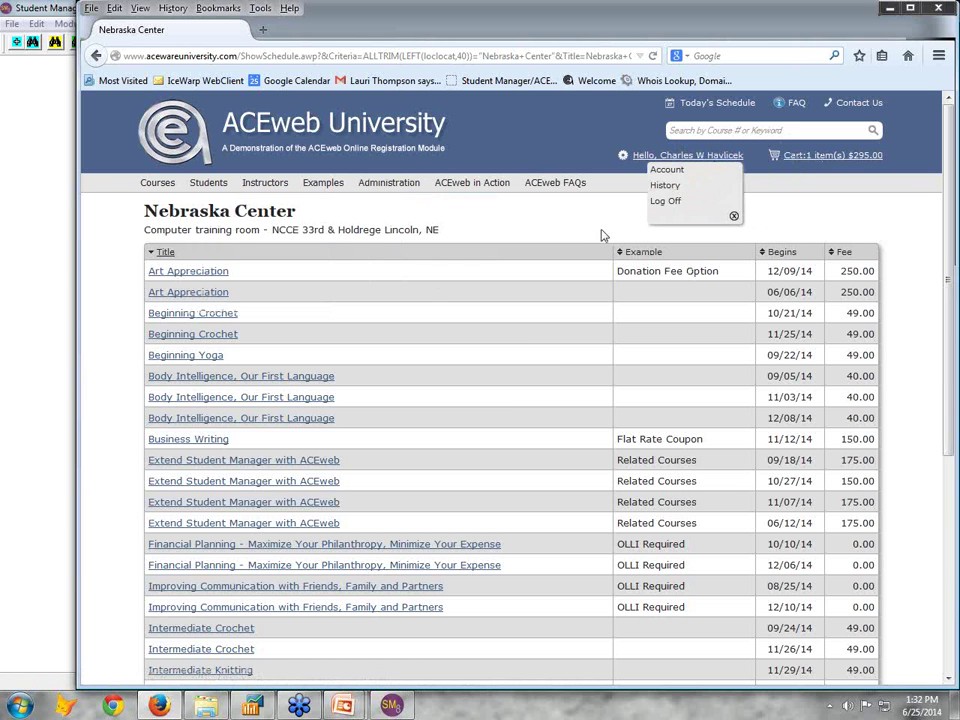
mouse_move(212, 188)
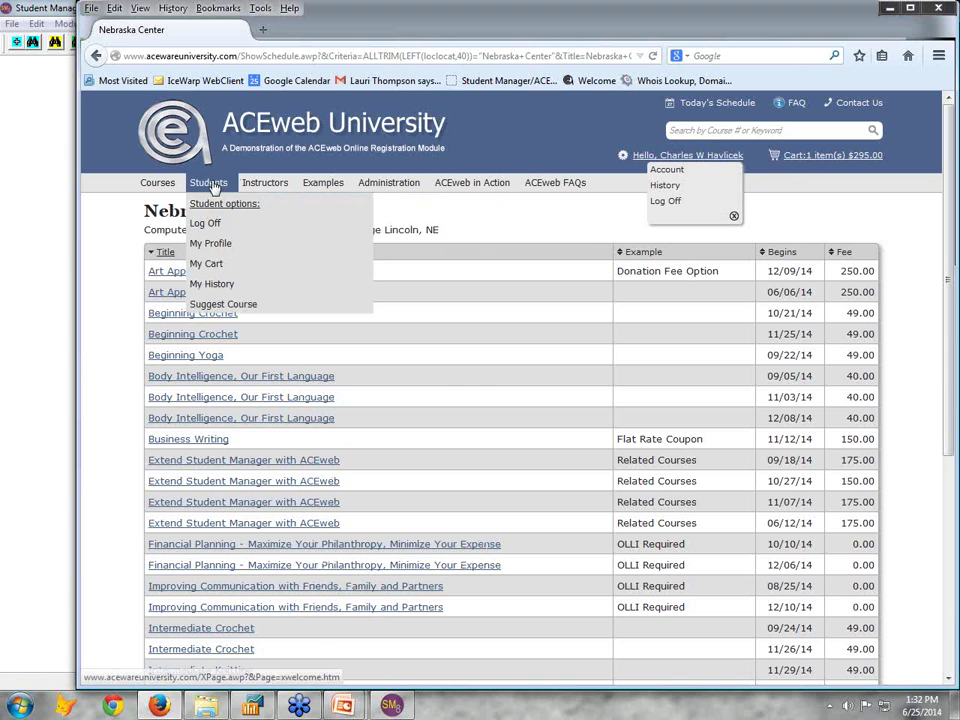
click(212, 263)
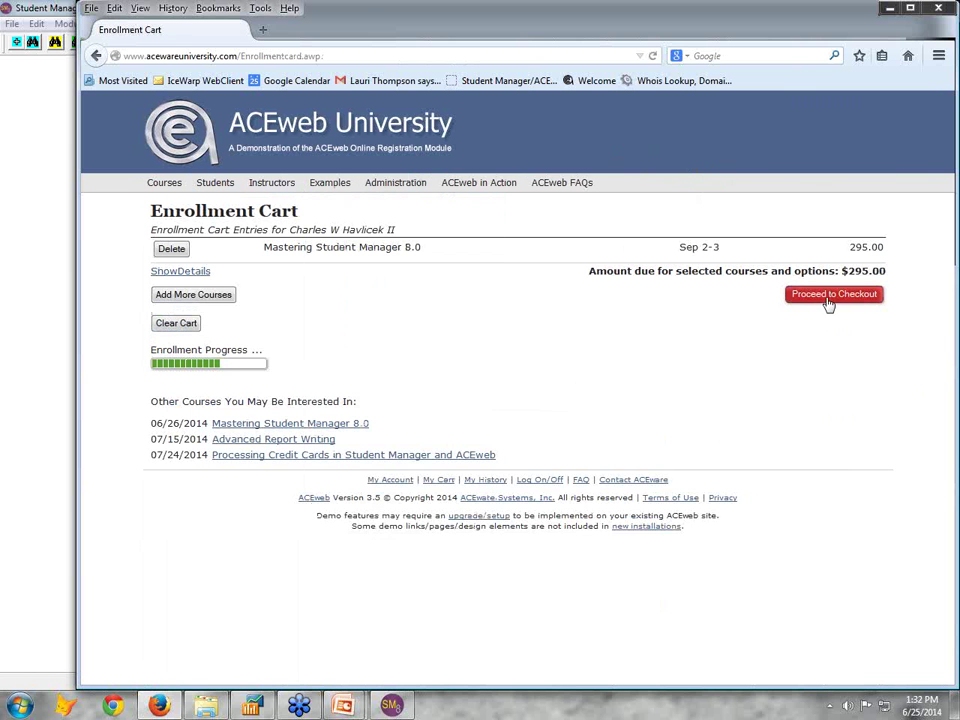
click(837, 297)
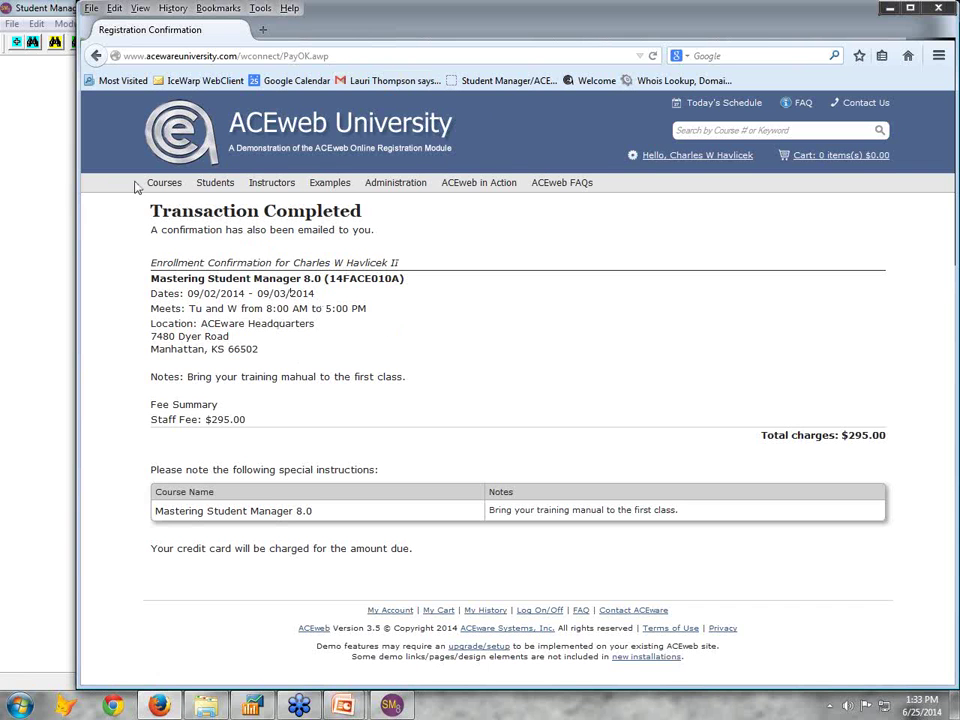
mouse_move(200, 186)
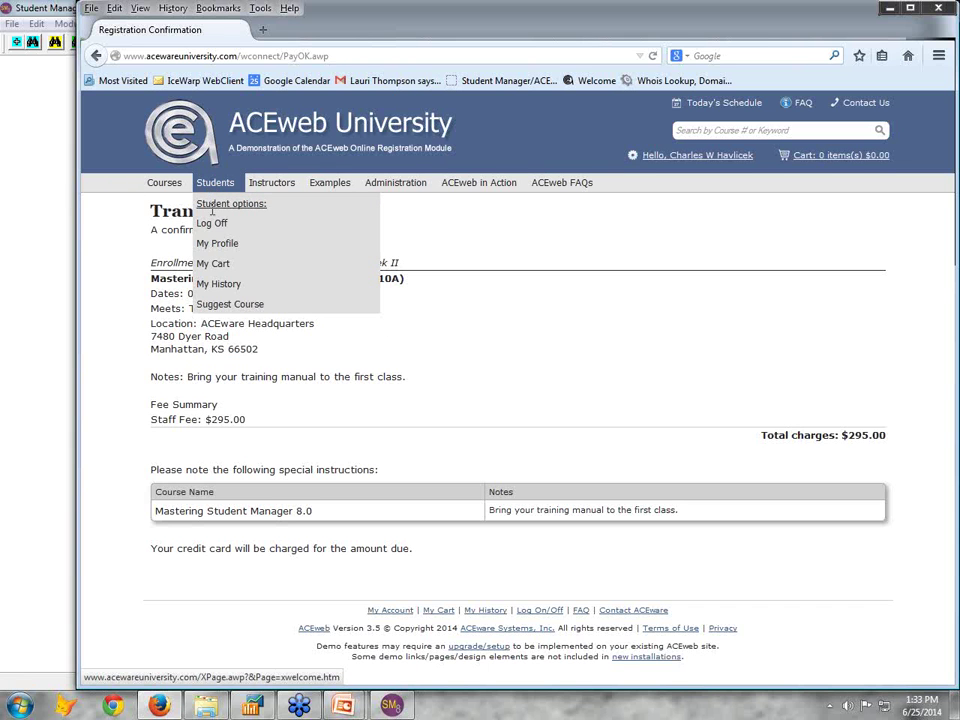
Review My Profile's personal information, interest areas, proxies and notification preferences, then return to the top
click(218, 247)
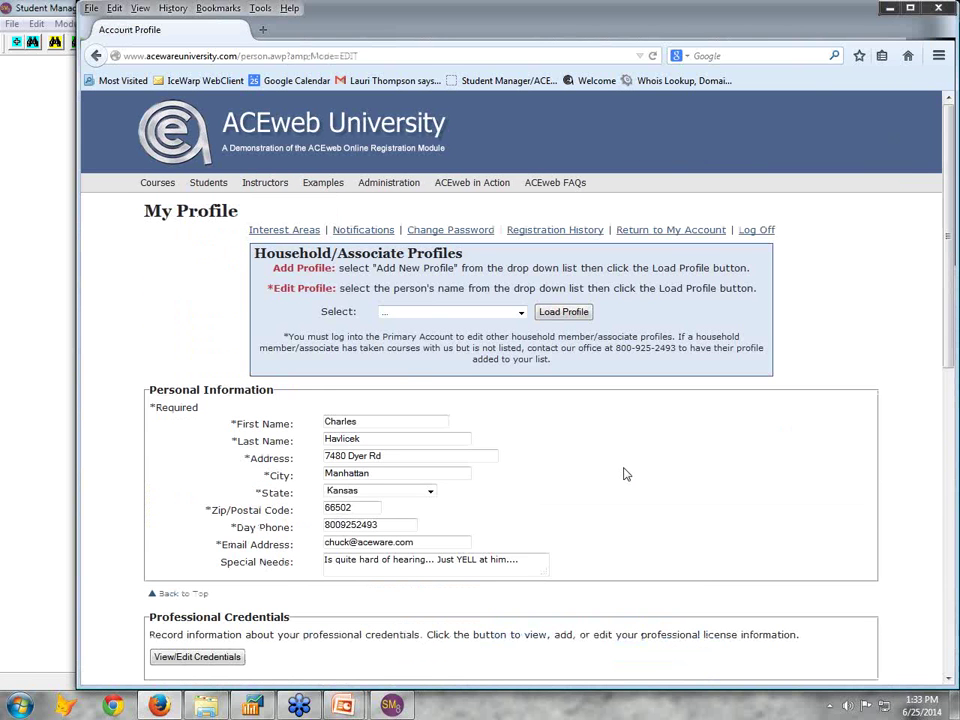
scroll(624, 474, down, 5)
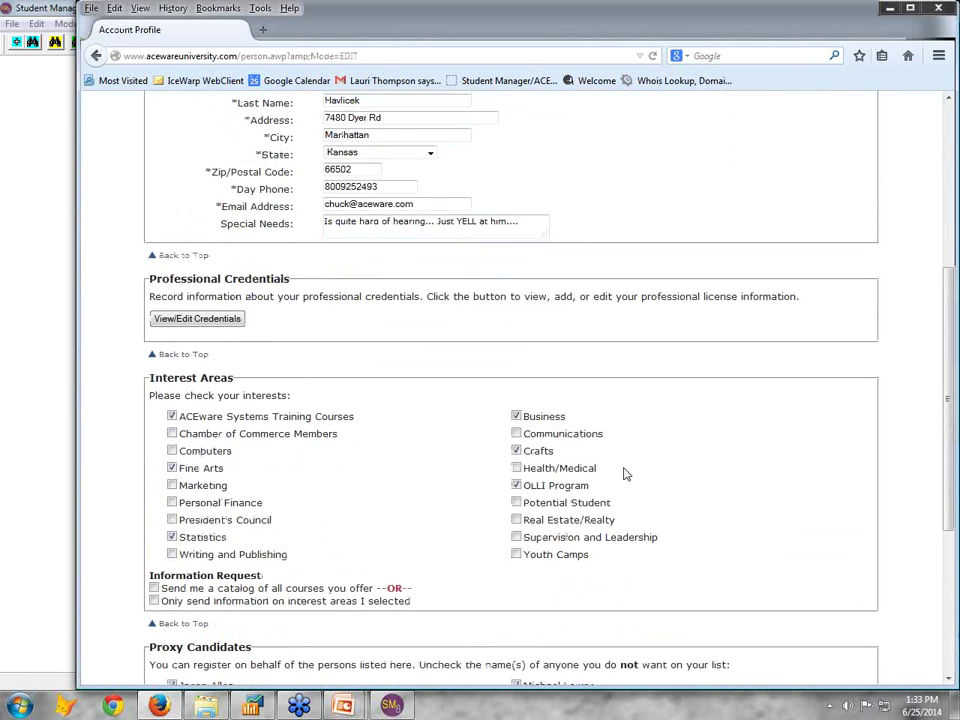
scroll(624, 474, up, 2)
scroll(624, 468, down, 4)
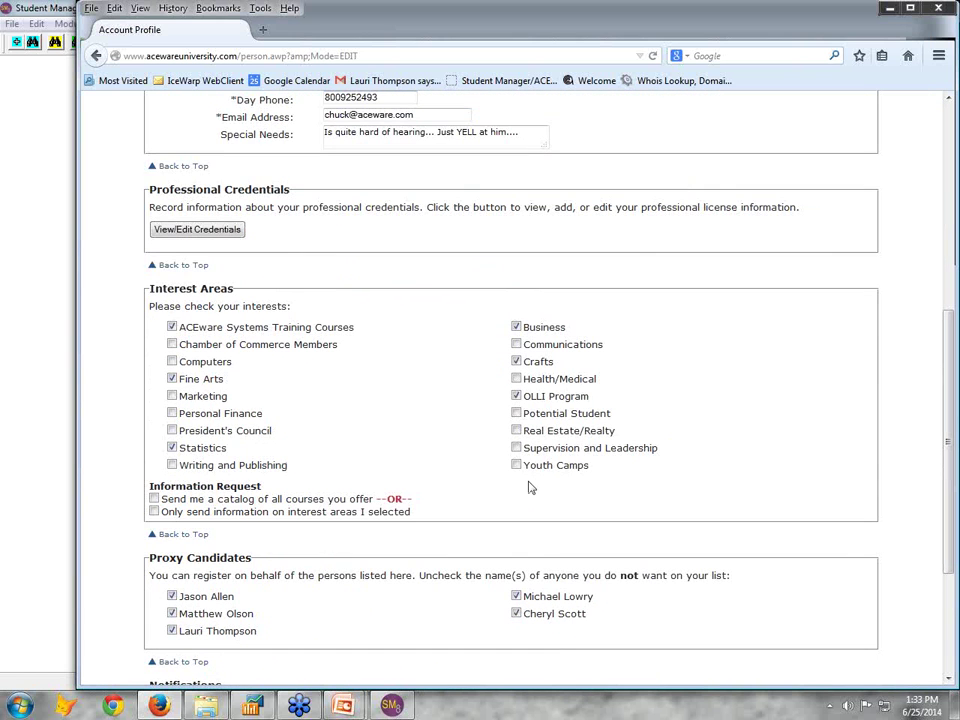
scroll(530, 487, down, 3)
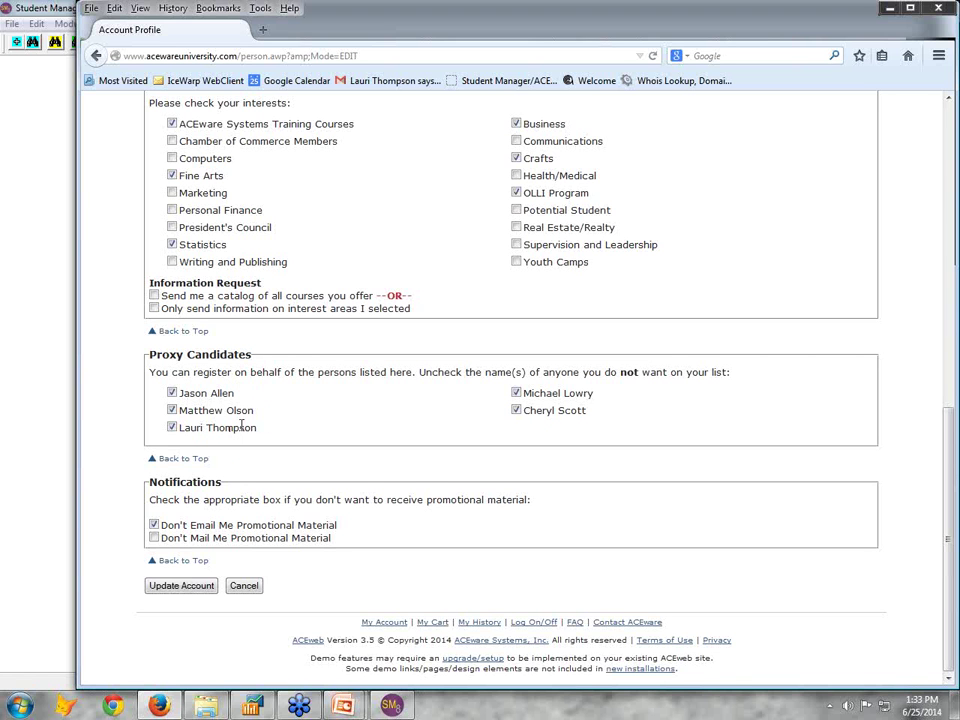
scroll(364, 439, up, 10)
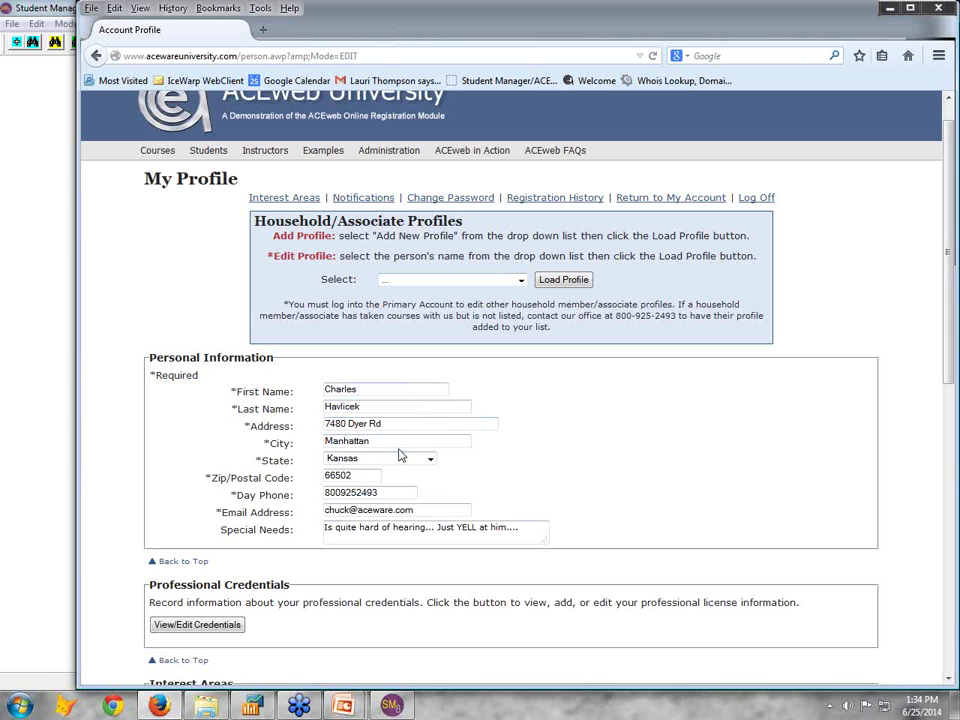
scroll(398, 454, up, 1)
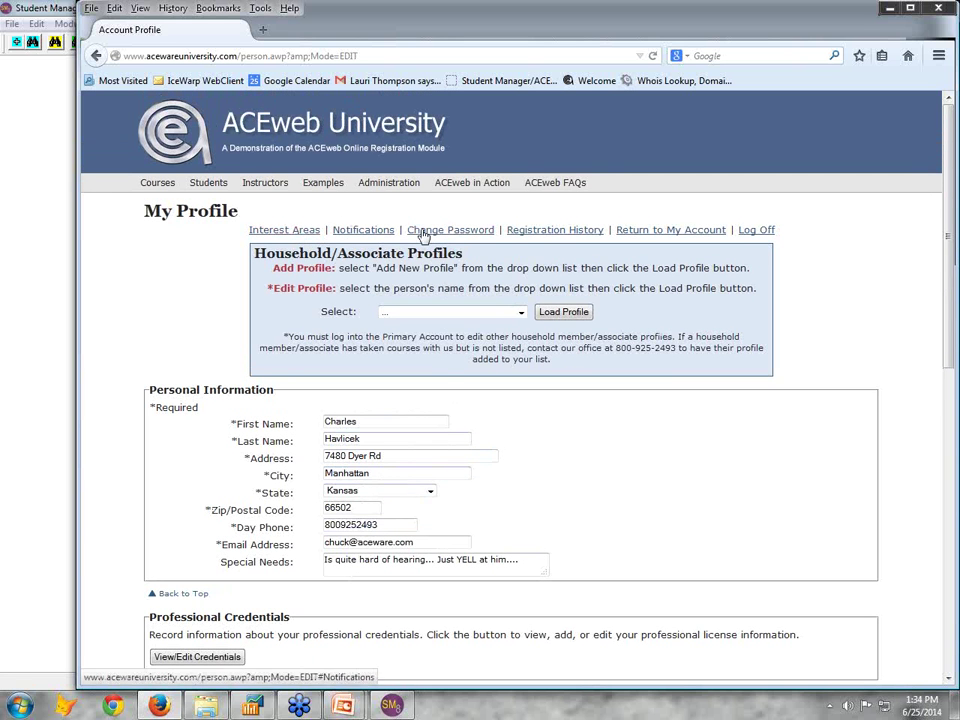
List the student's three current courses after viewing Extend Student Manager with ACEweb details
click(551, 231)
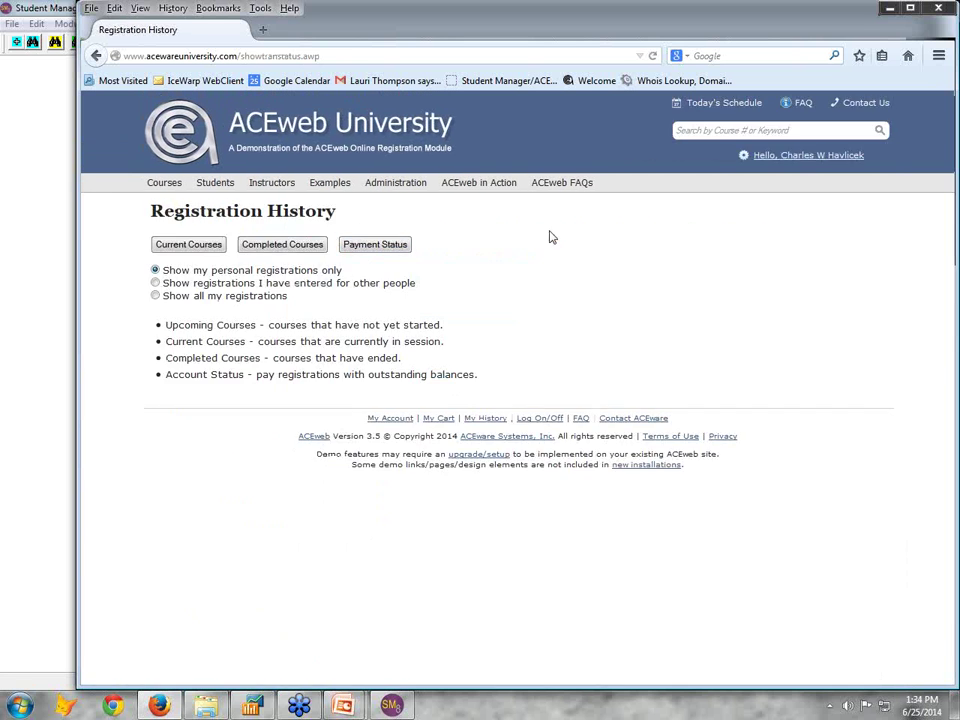
click(188, 246)
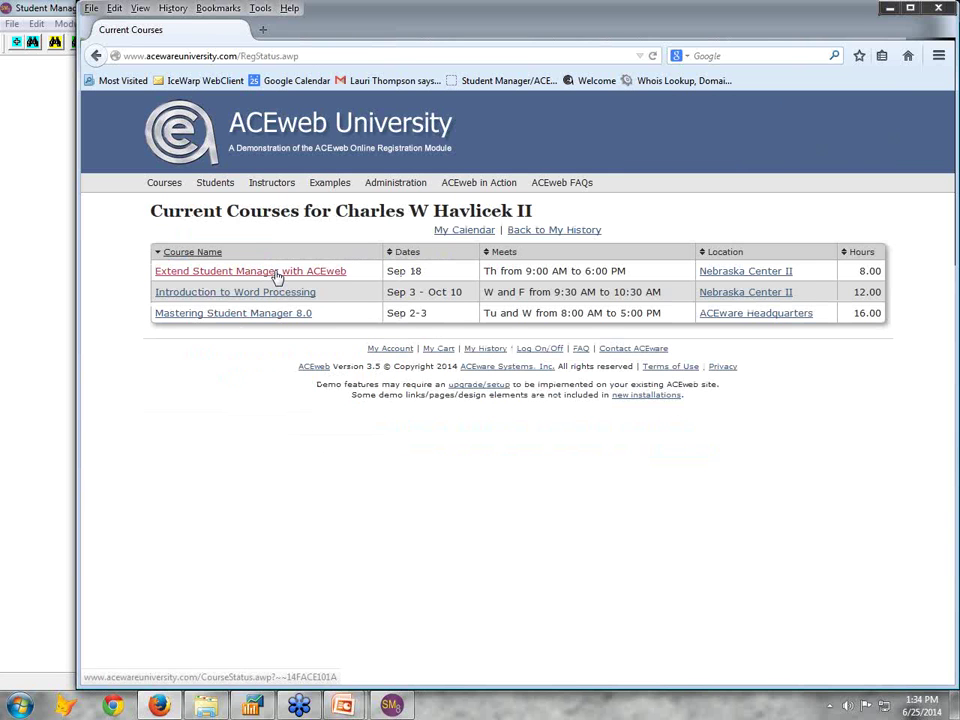
click(276, 272)
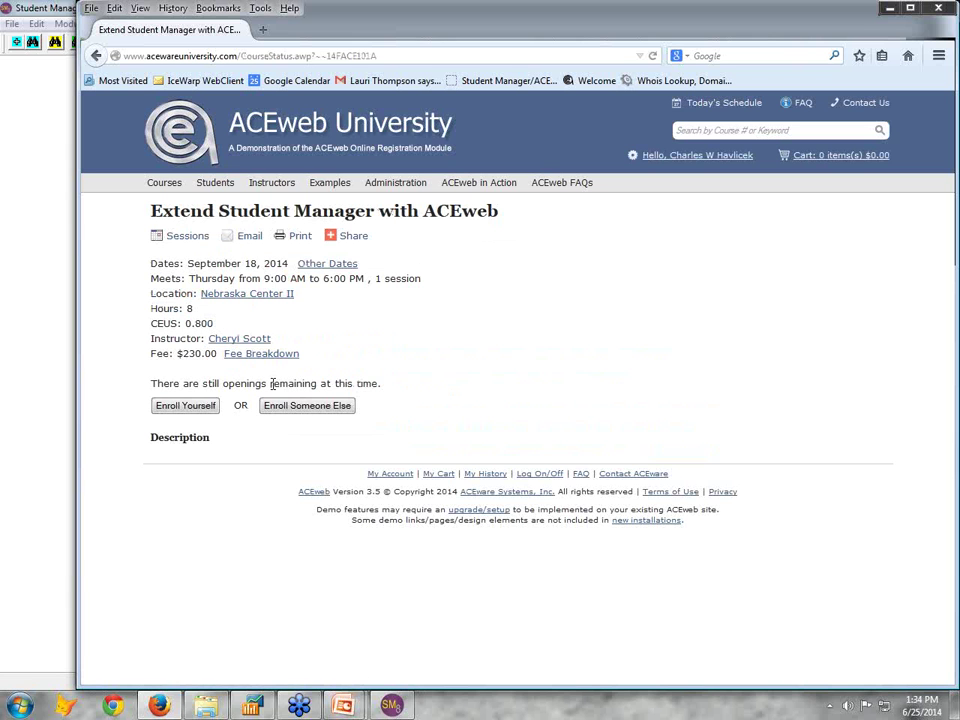
click(95, 57)
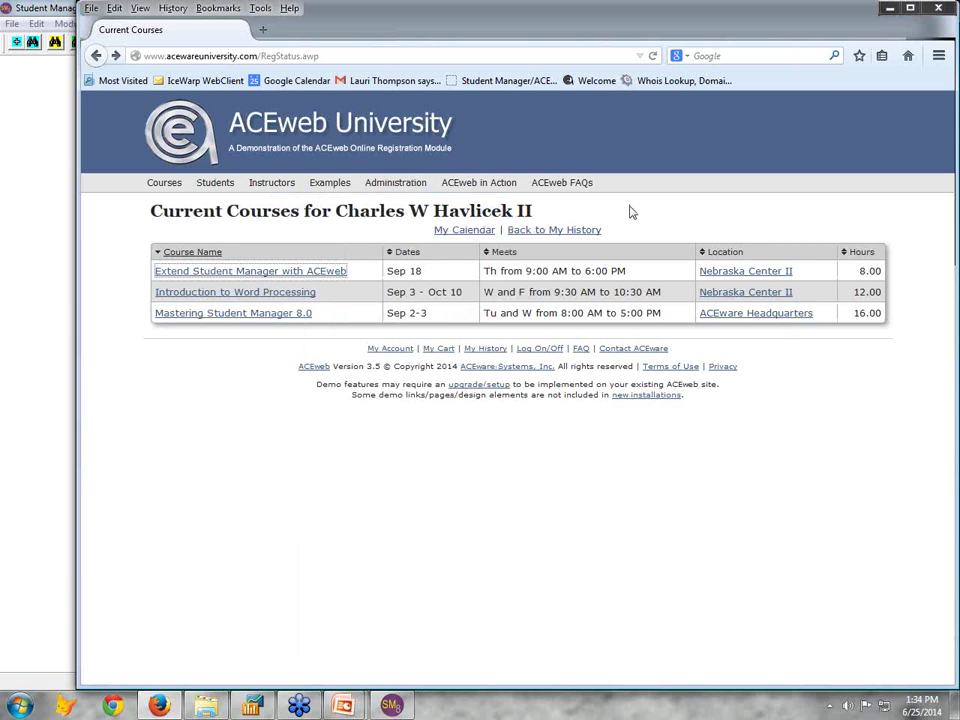
Log on with the demo instructor ID to view rosters, then return to the ACEweb home page
click(542, 230)
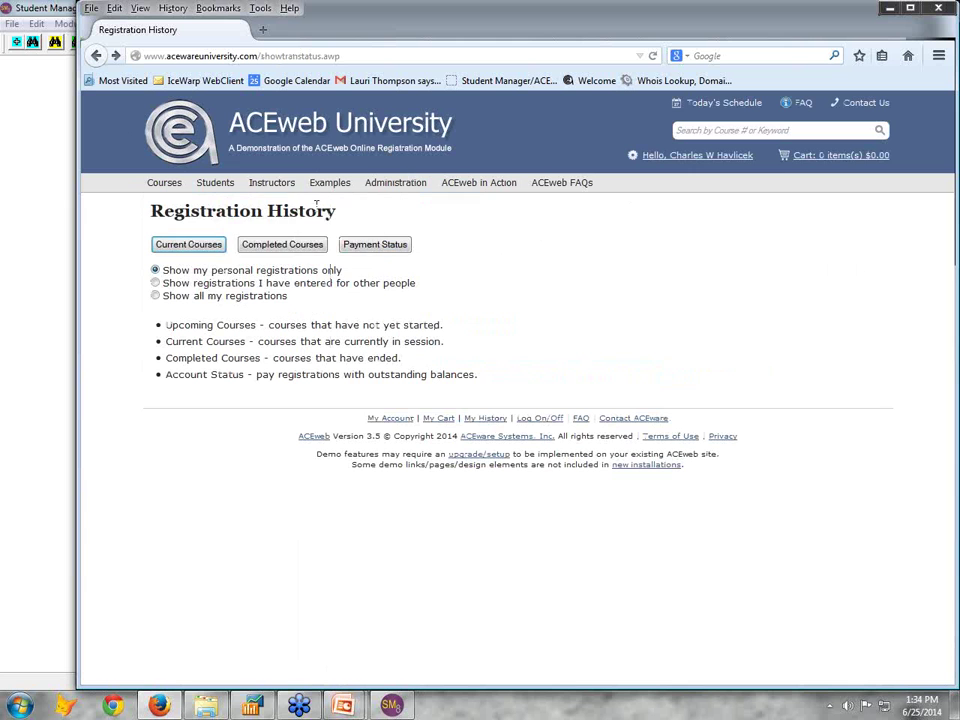
mouse_move(272, 196)
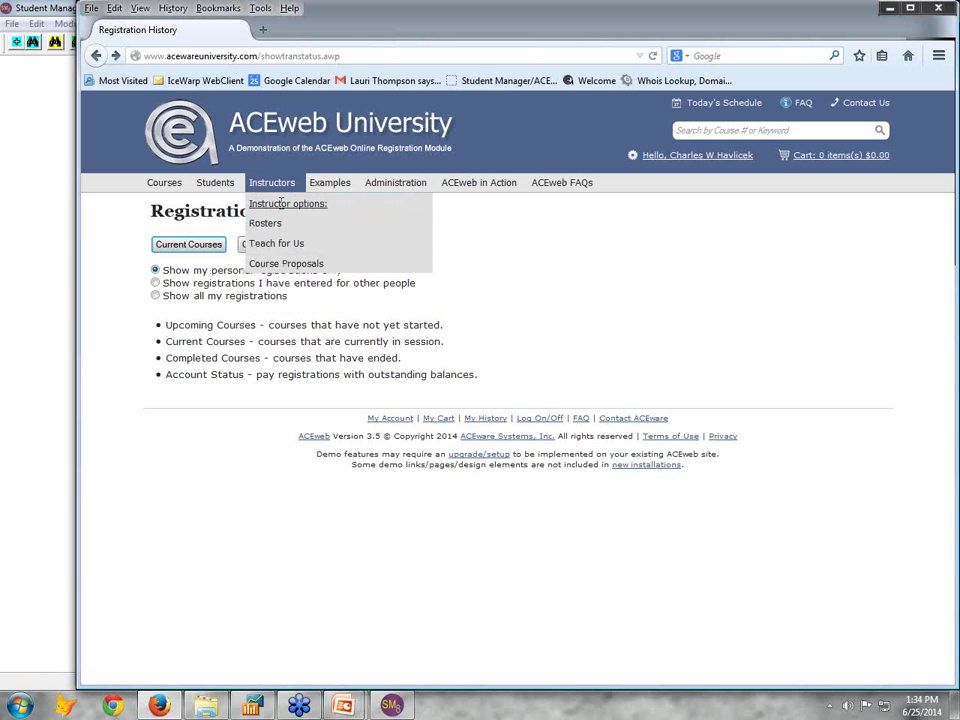
mouse_move(332, 190)
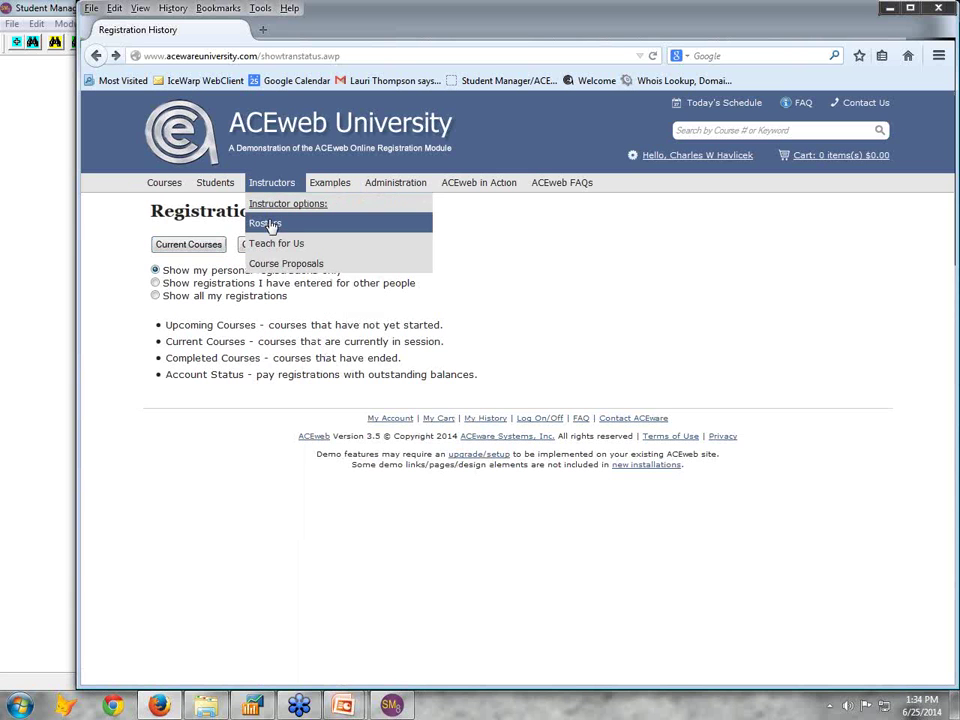
click(272, 223)
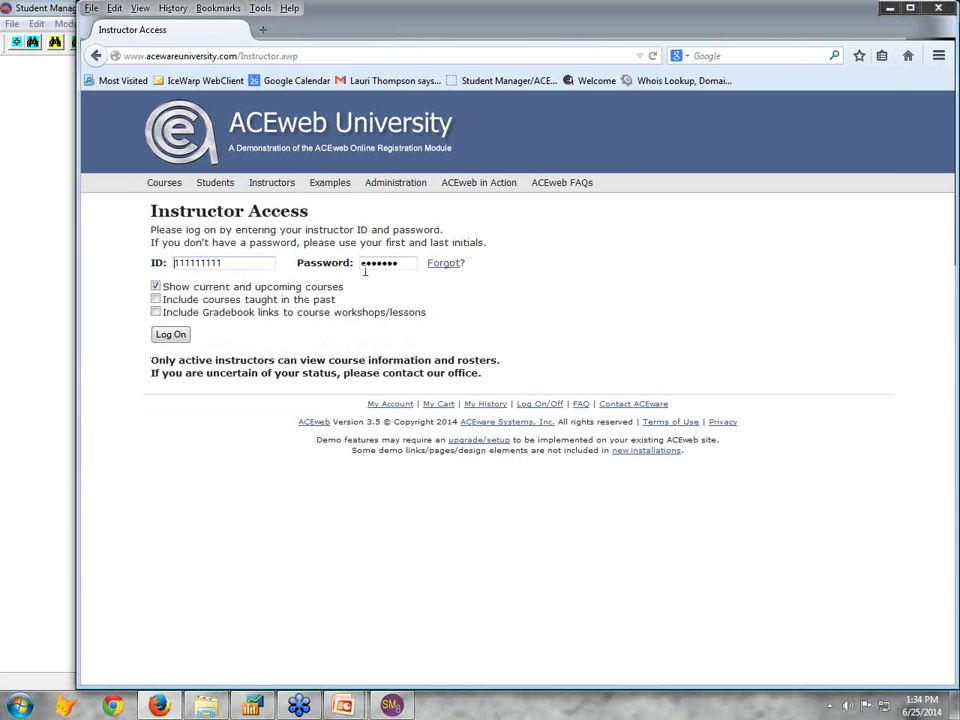
click(178, 336)
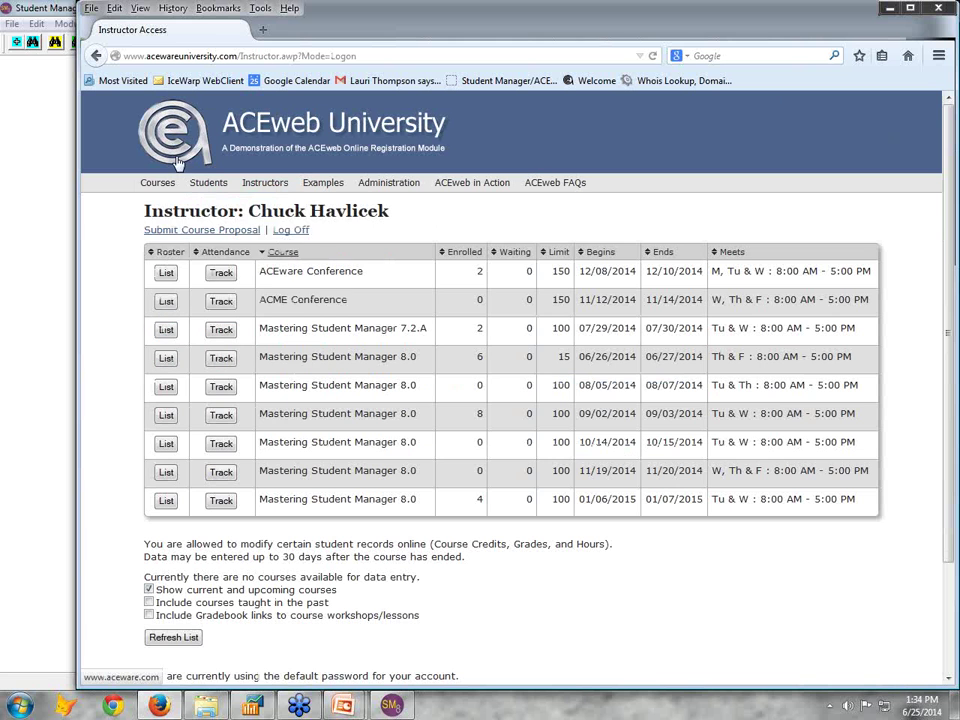
click(283, 148)
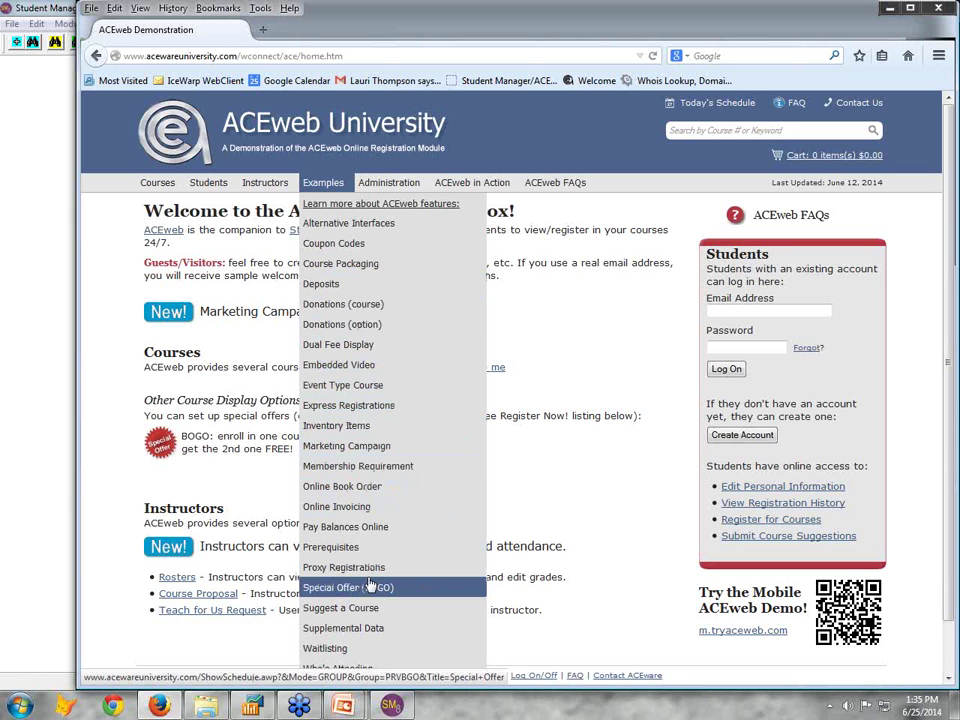
Preview the Annual ACEware Reception Event form with its $5.00 ticket, then return to Express Registration Examples
scroll(370, 585, down, 1)
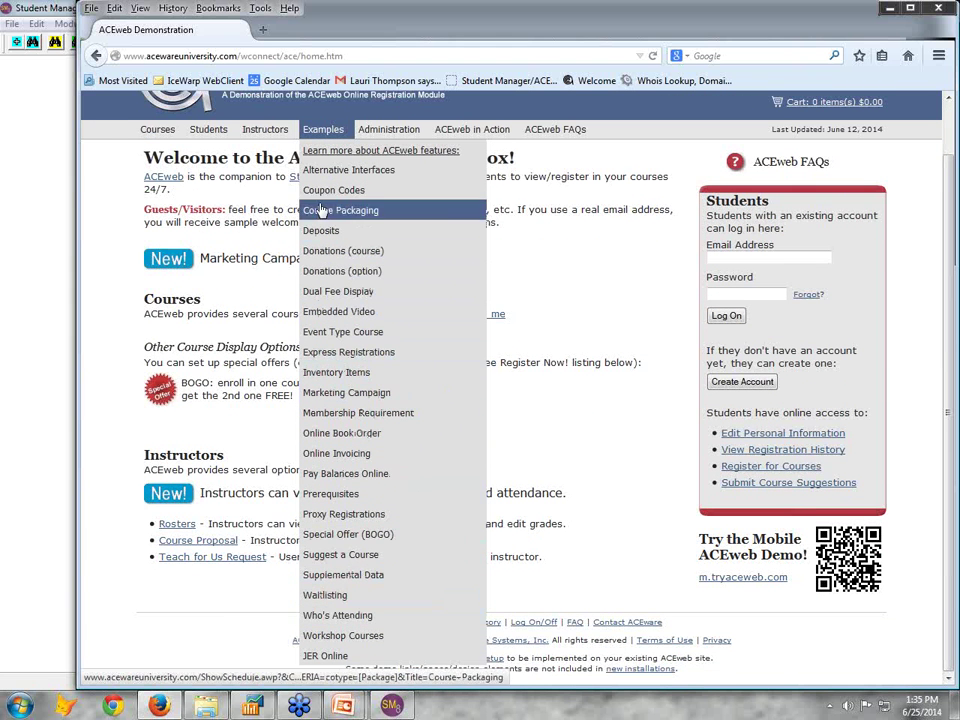
click(354, 356)
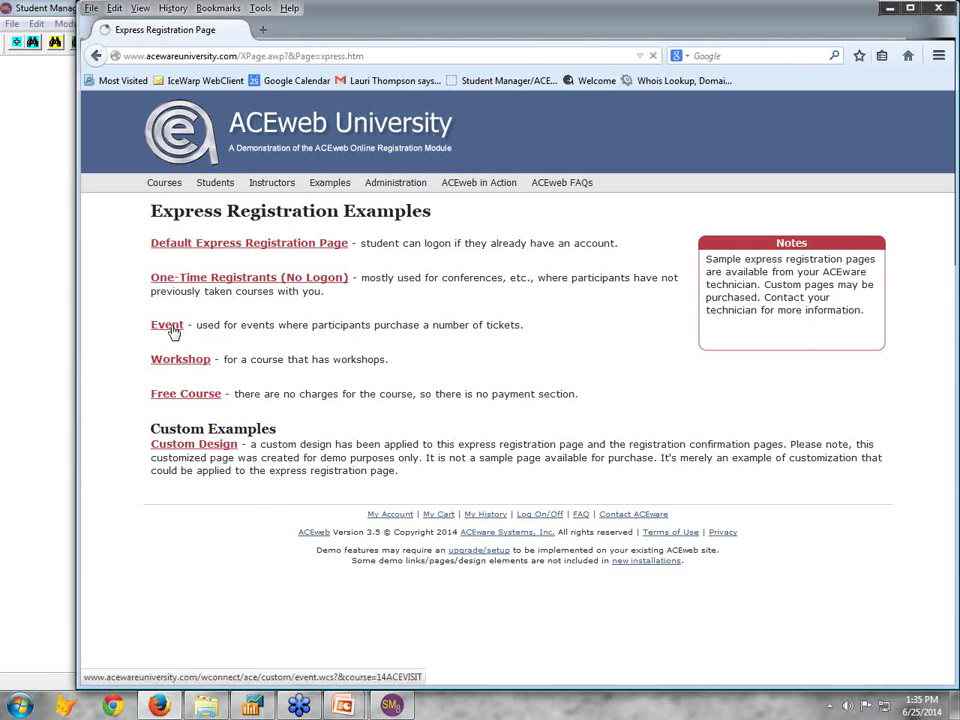
click(173, 330)
scroll(520, 422, down, 3)
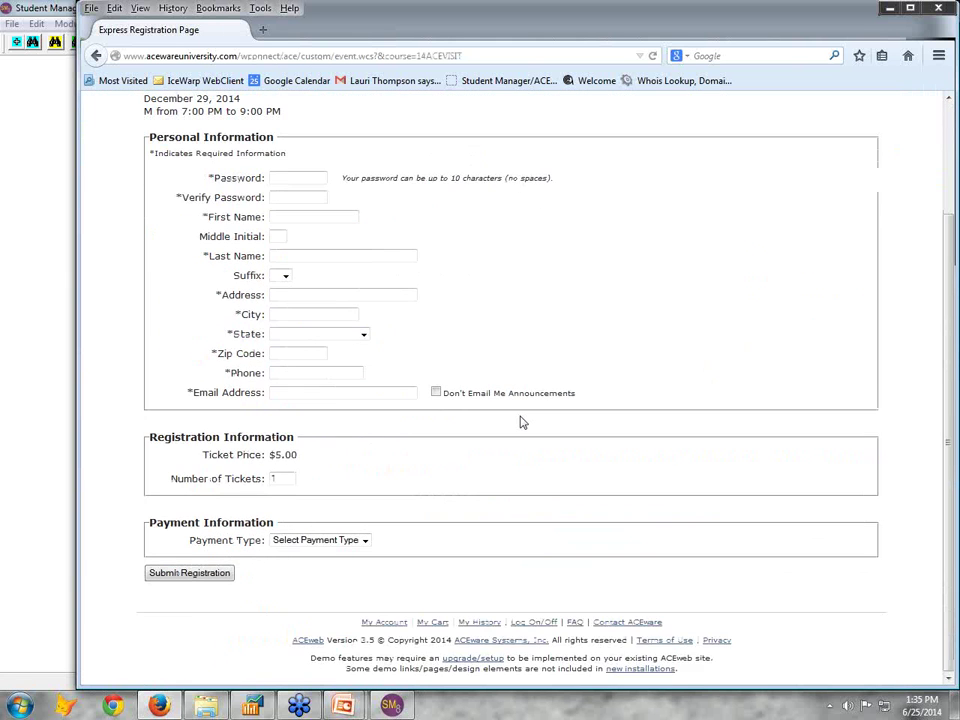
scroll(520, 422, up, 3)
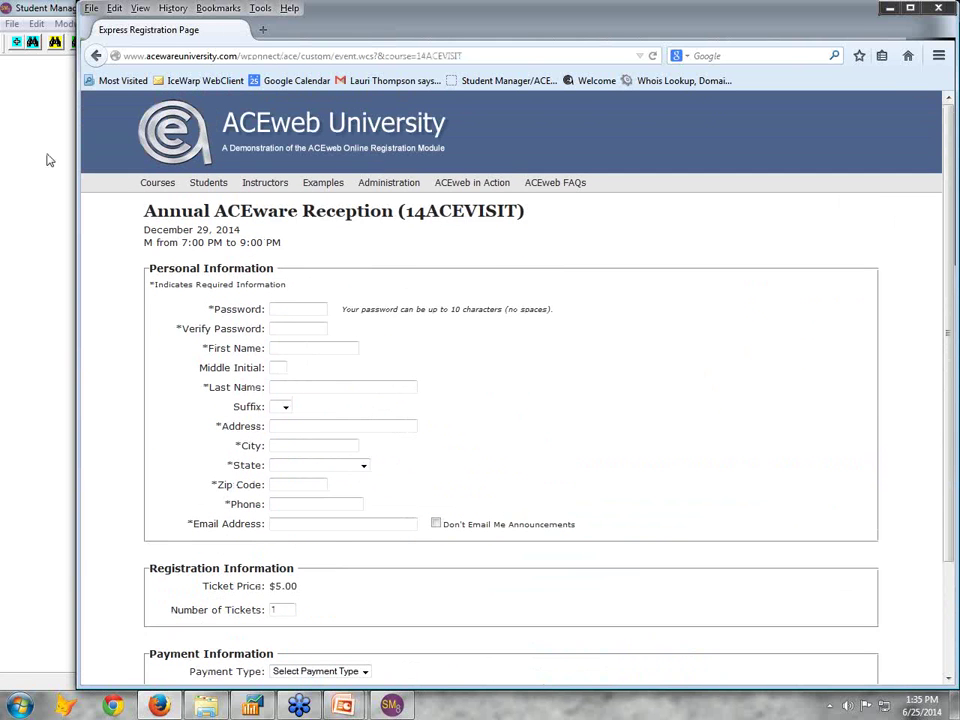
click(95, 57)
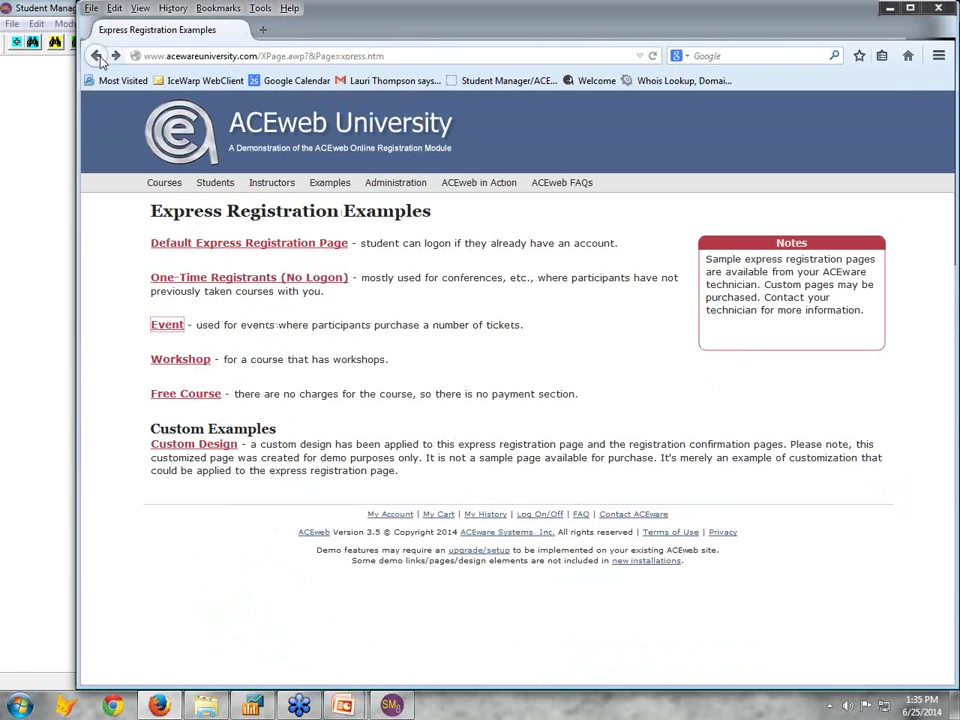
mouse_move(326, 186)
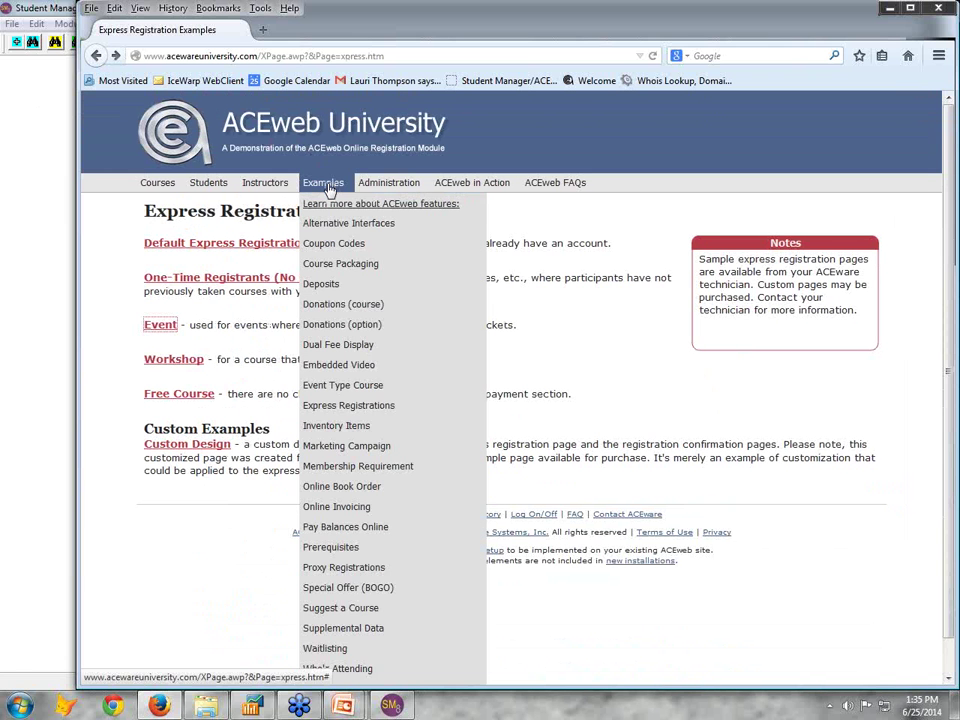
mouse_move(397, 188)
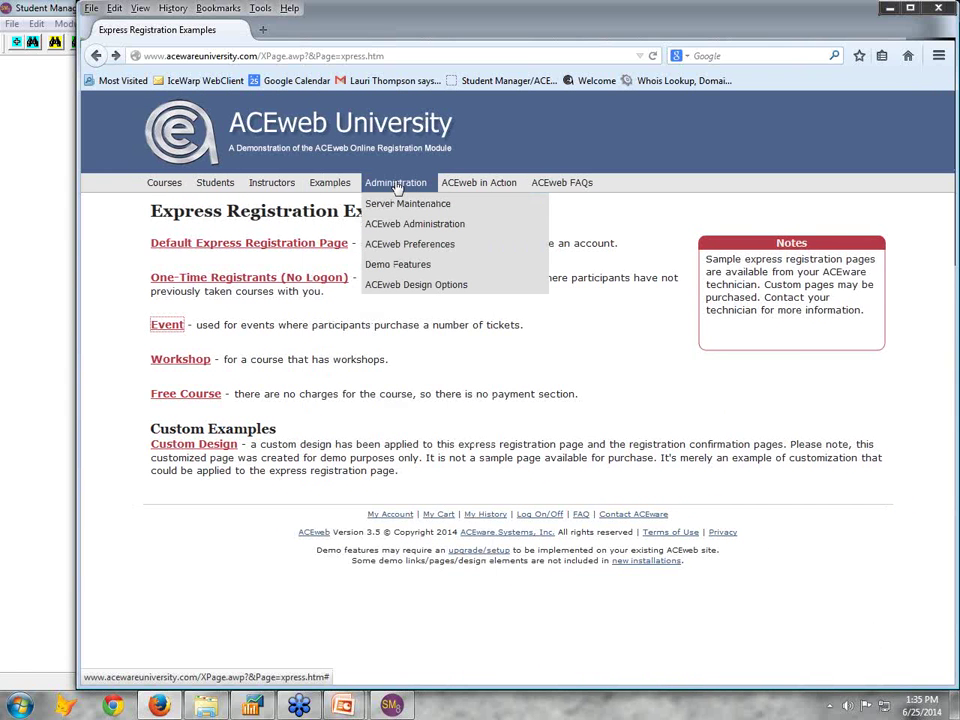
mouse_move(457, 187)
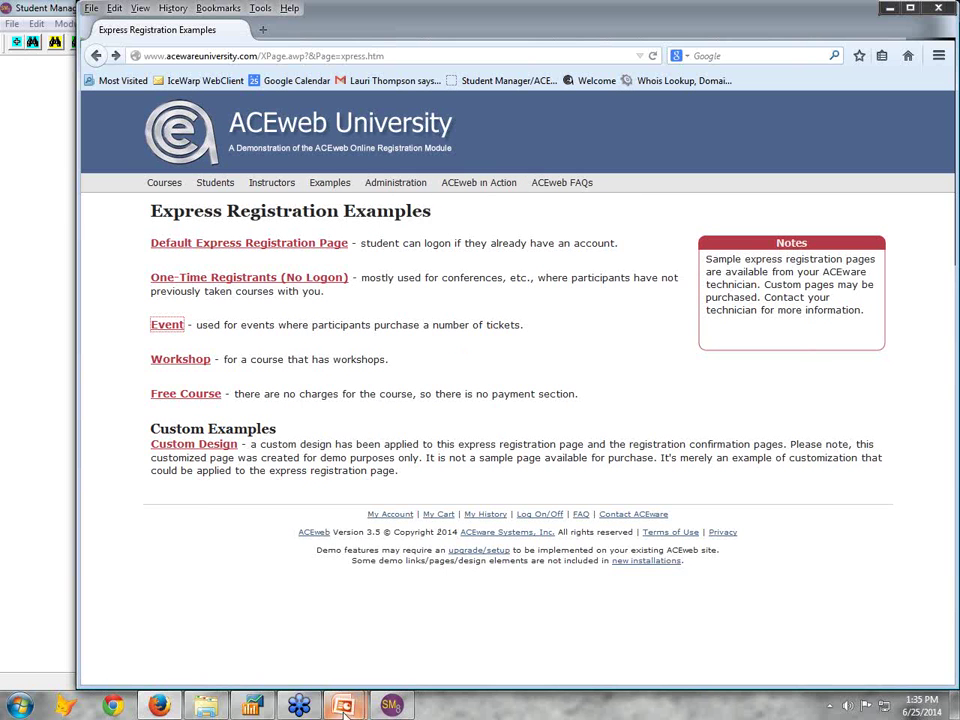
Bring the PowerPoint slide show window forward from the taskbar
mouse_move(345, 708)
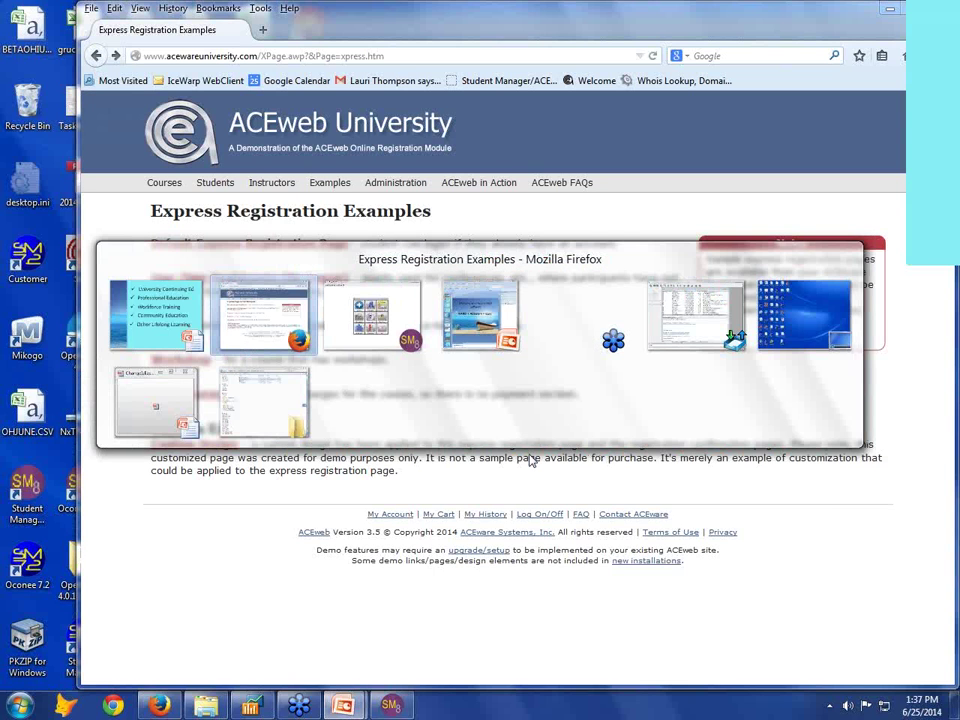
key(alt+Tab)
Switch to Student Manager, preview the Membership retention report options, then exit to Quick Launch
click(110, 23)
click(133, 224)
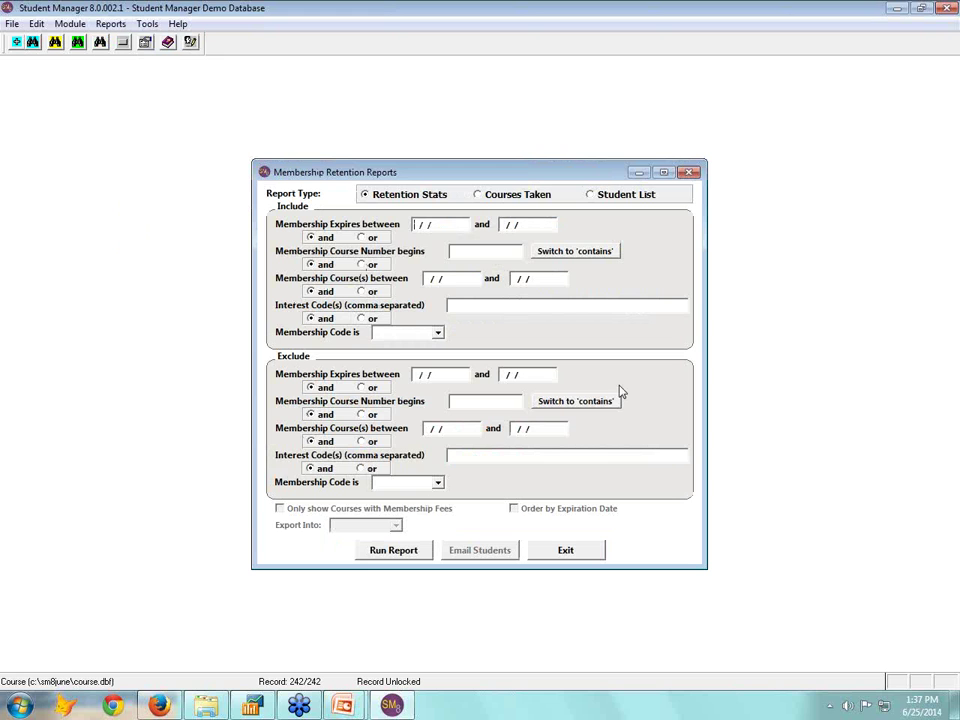
click(584, 558)
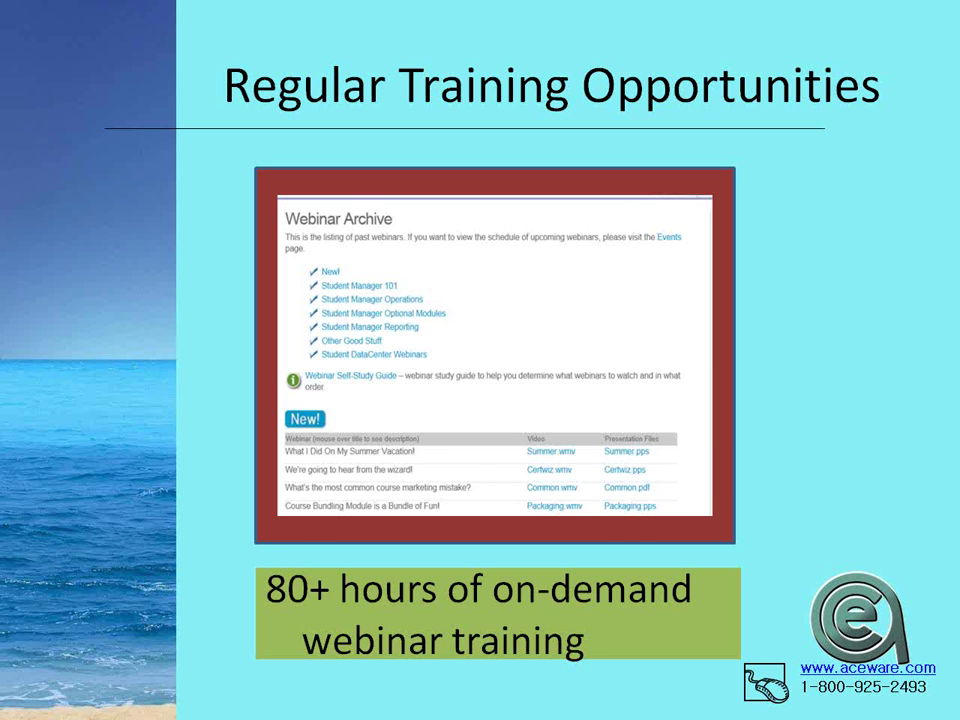
Advance from the Regular Training Opportunities slide to the 'Help is ALWAYS available' slide
key(Right)
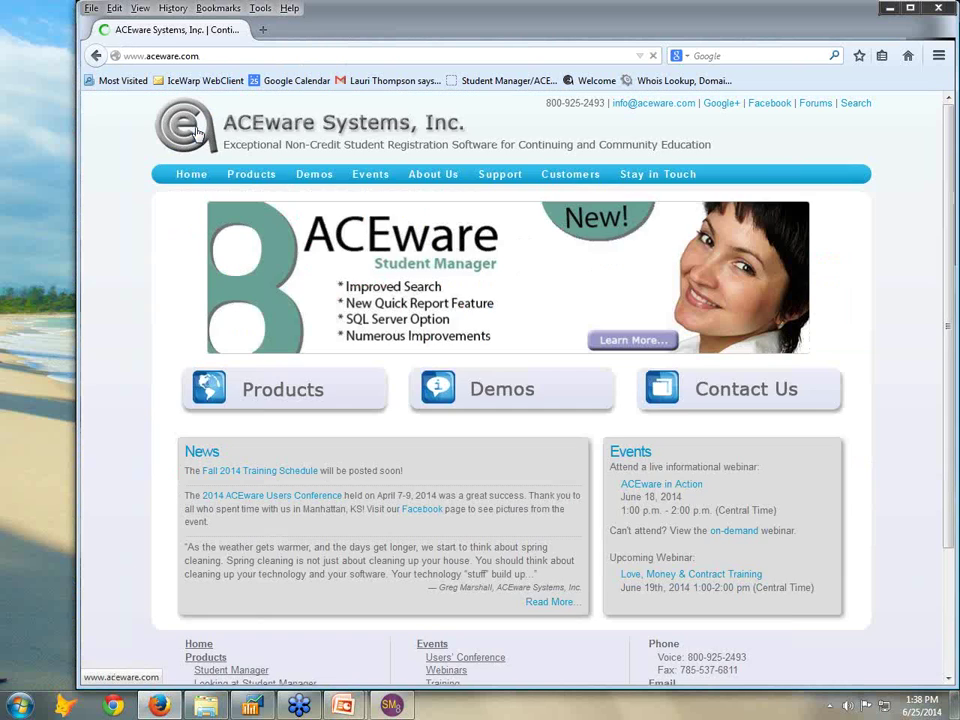
Open Products > Pricing on aceware.com and scroll through the package, module and service price lists
mouse_move(248, 178)
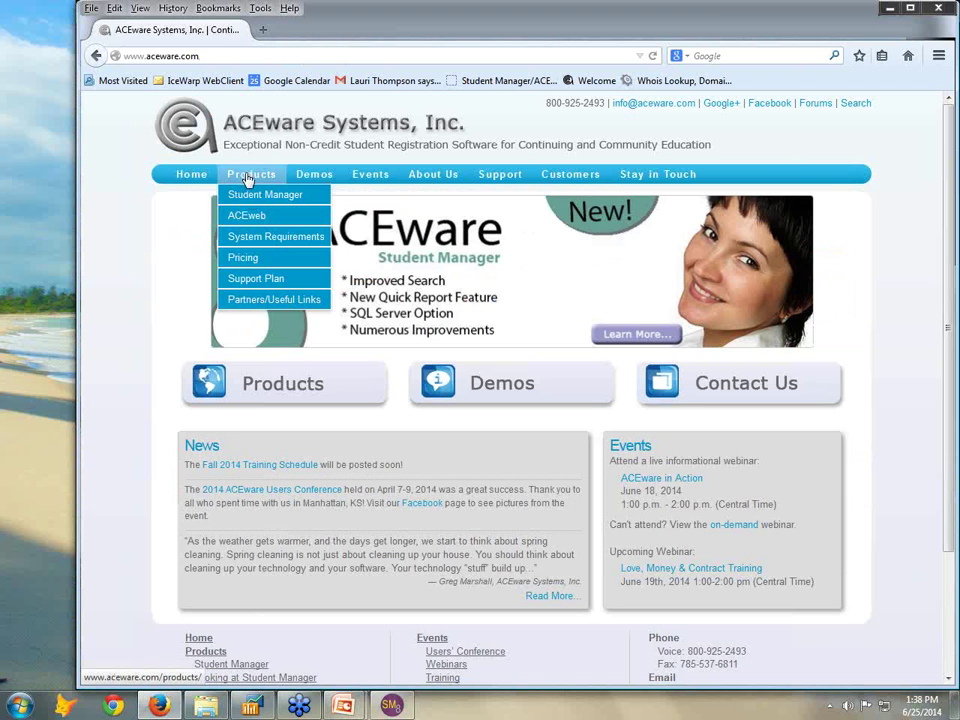
click(246, 262)
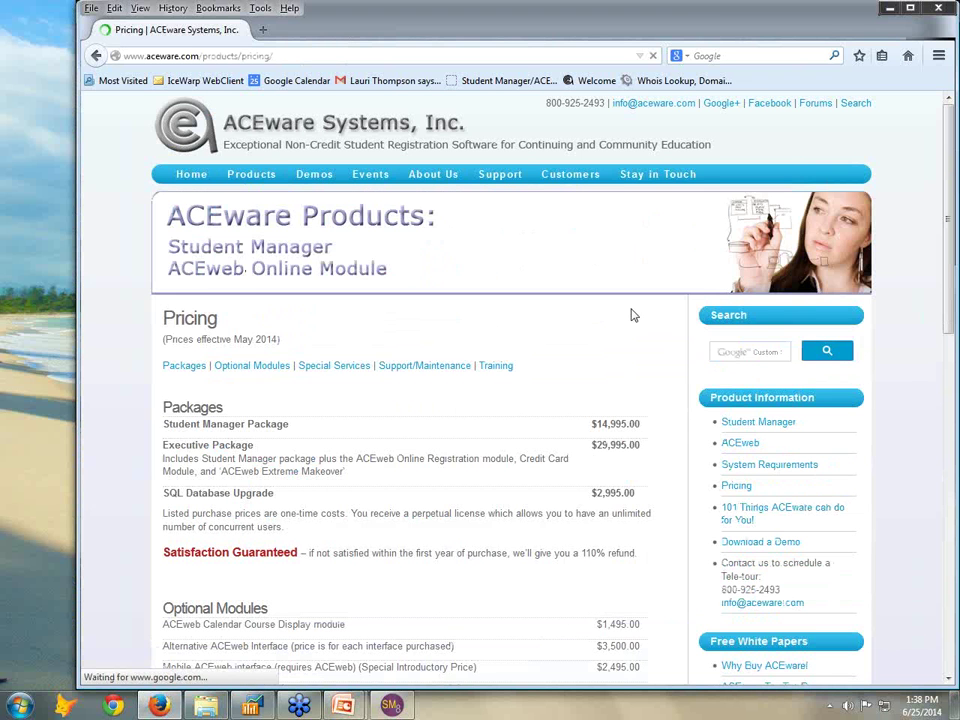
scroll(631, 315, down, 3)
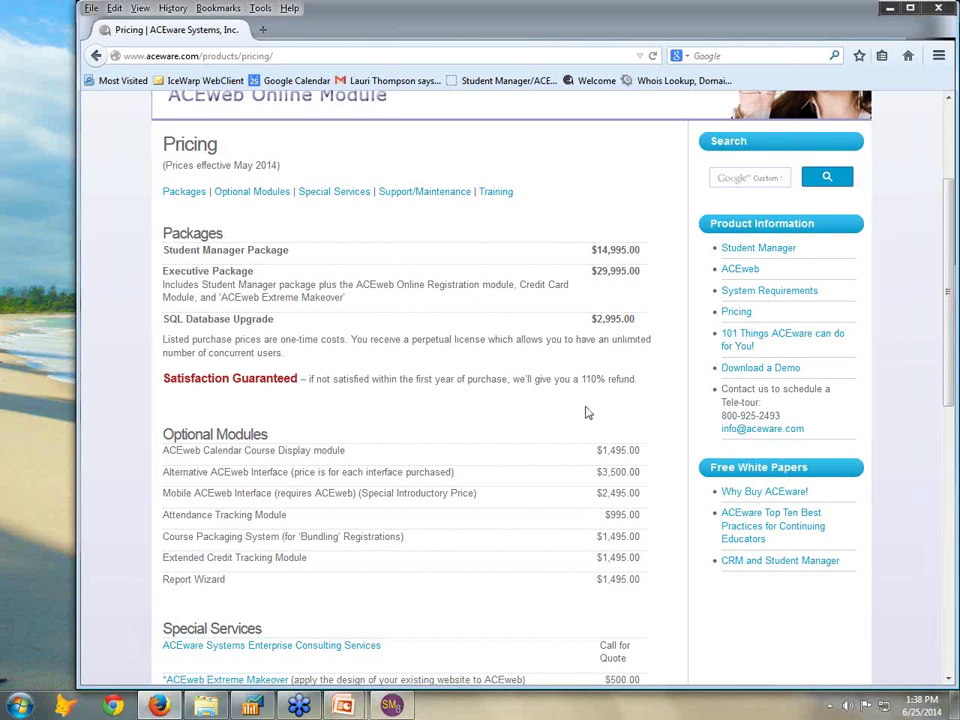
scroll(587, 408, down, 4)
scroll(587, 408, down, 1)
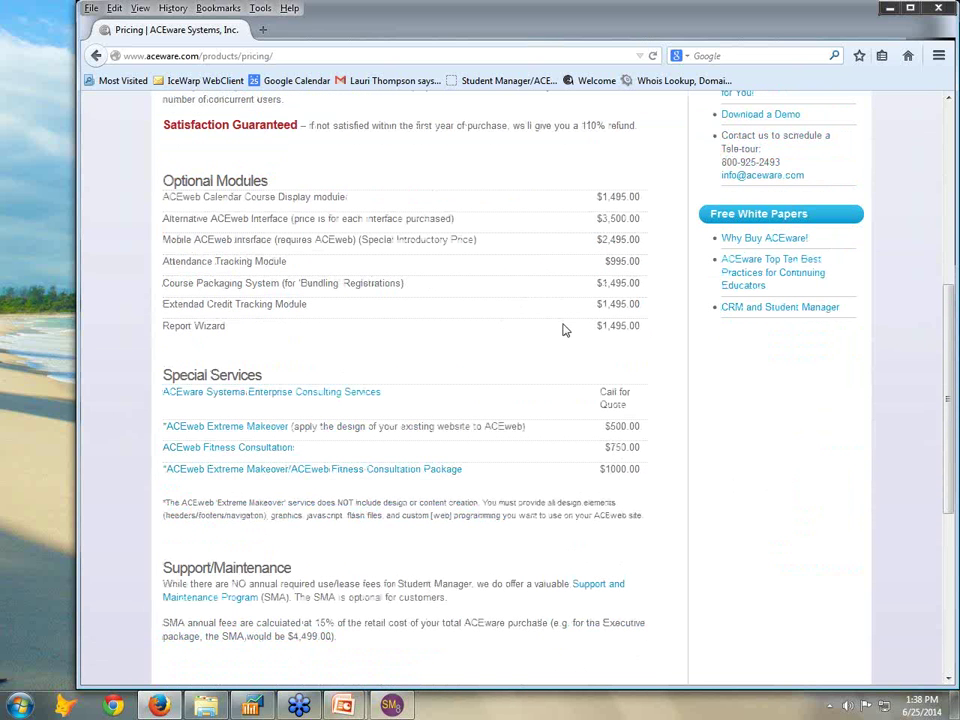
scroll(563, 330, up, 8)
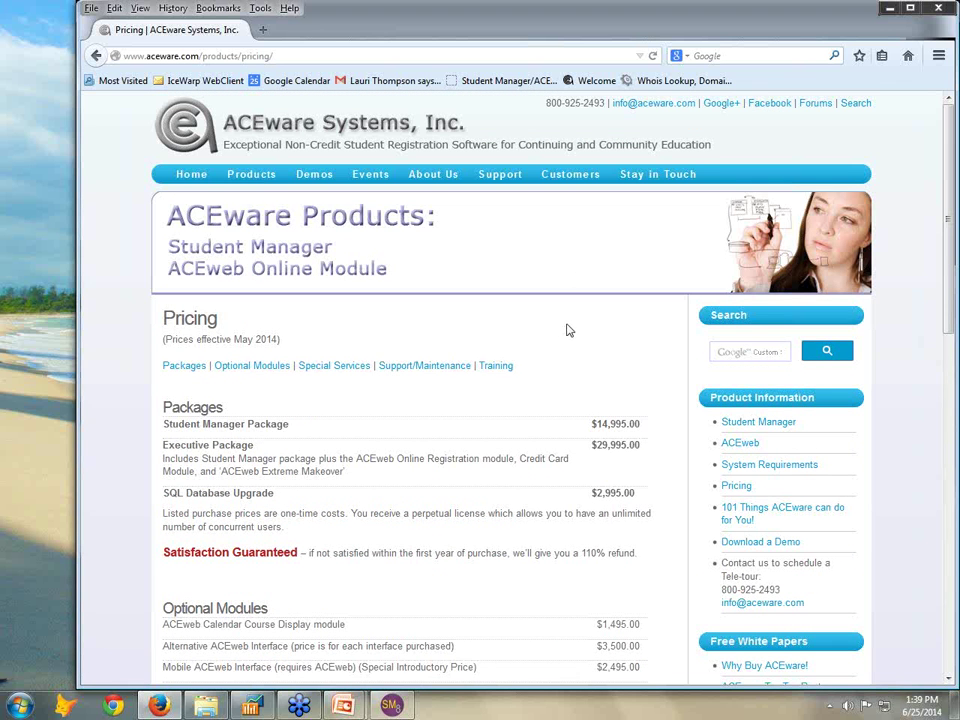
mouse_move(343, 705)
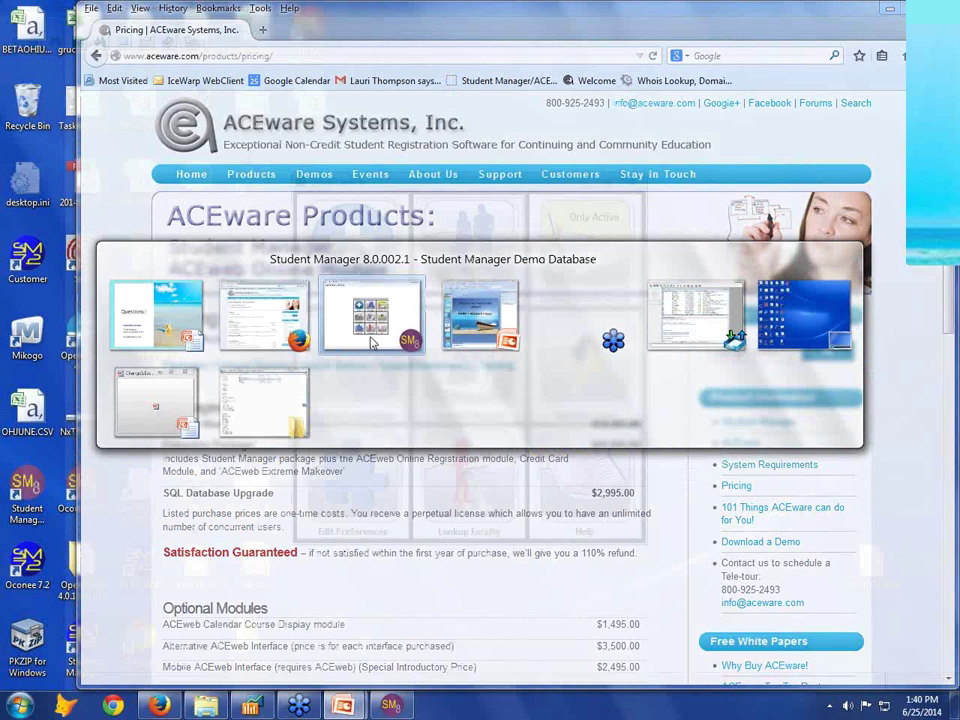
Switch to Student Manager, browse the Reports and Tools menus, then dismiss them
click(372, 318)
click(120, 24)
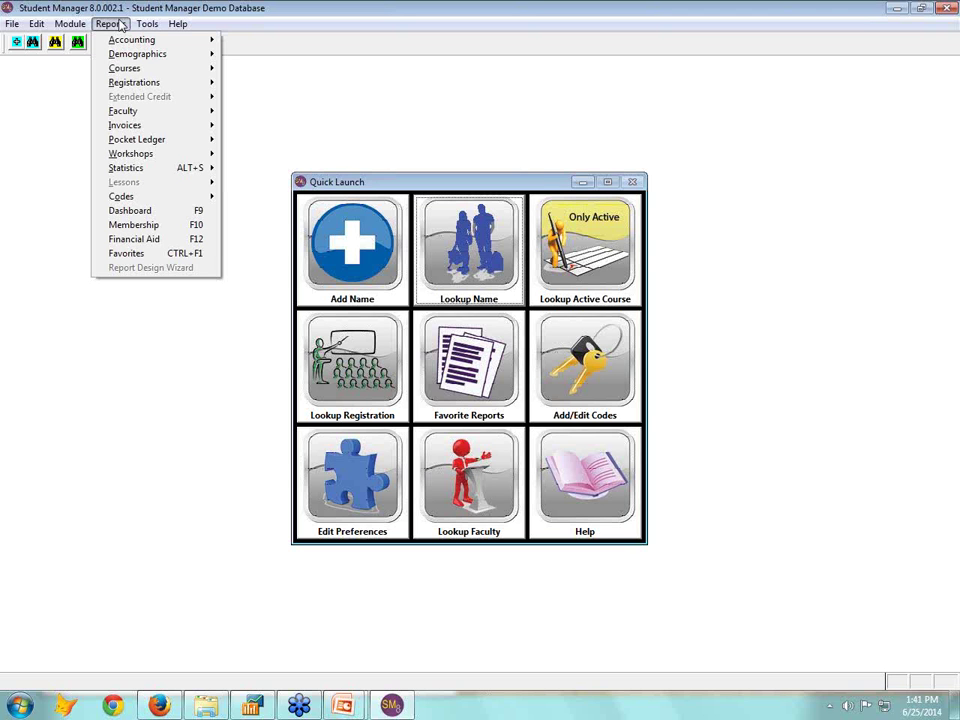
mouse_move(147, 24)
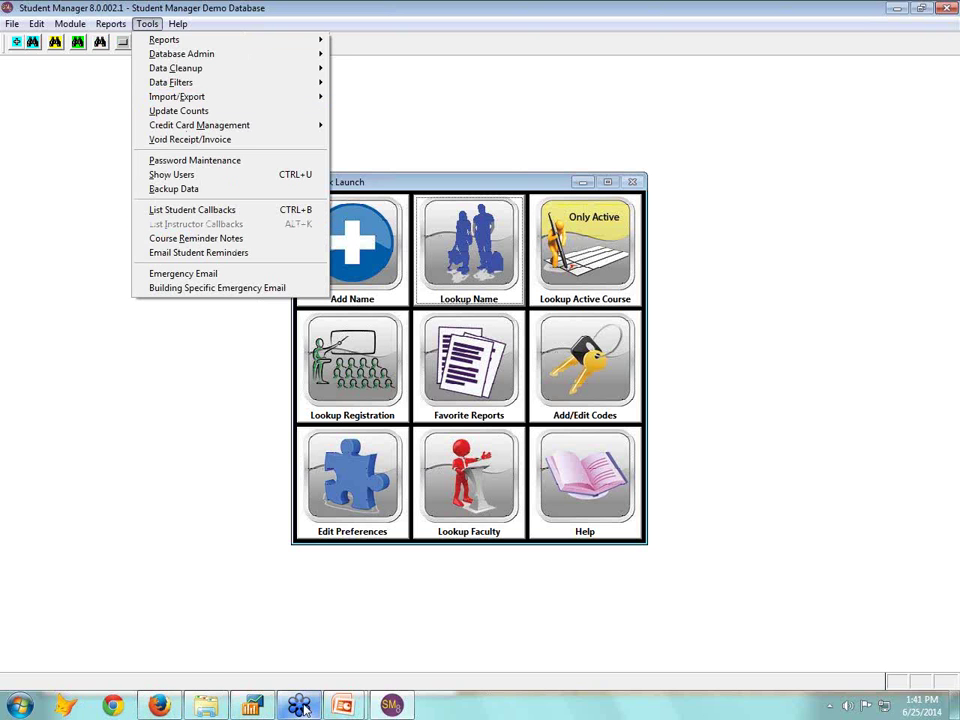
mouse_move(305, 708)
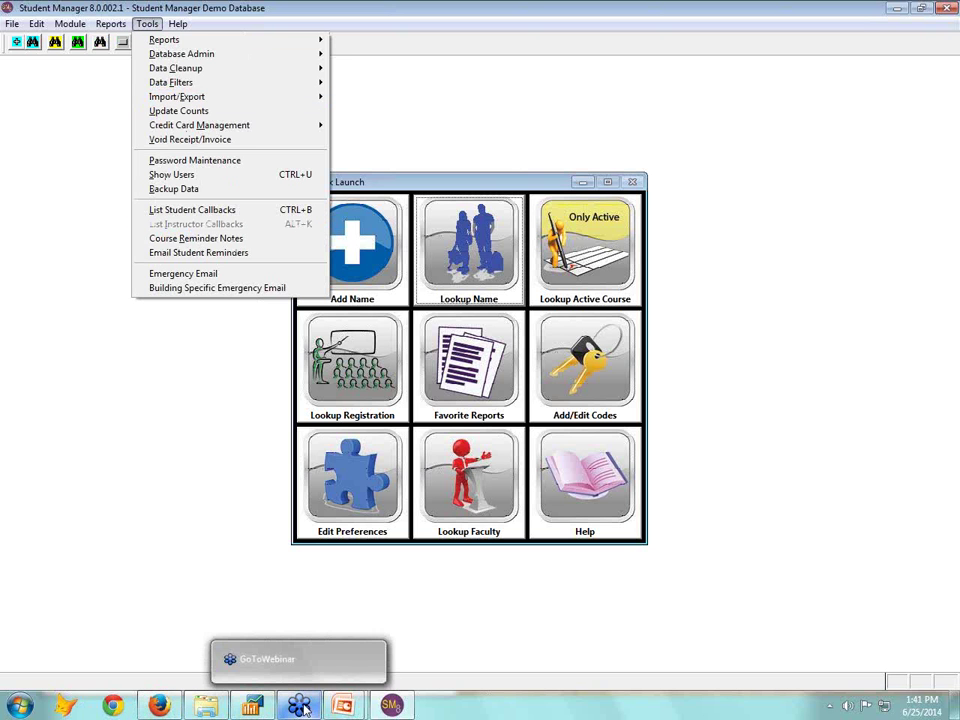
click(416, 596)
Look up active courses, view 14FACE102B's Instructors tab, minimize its editor, and open the Tools list
click(430, 232)
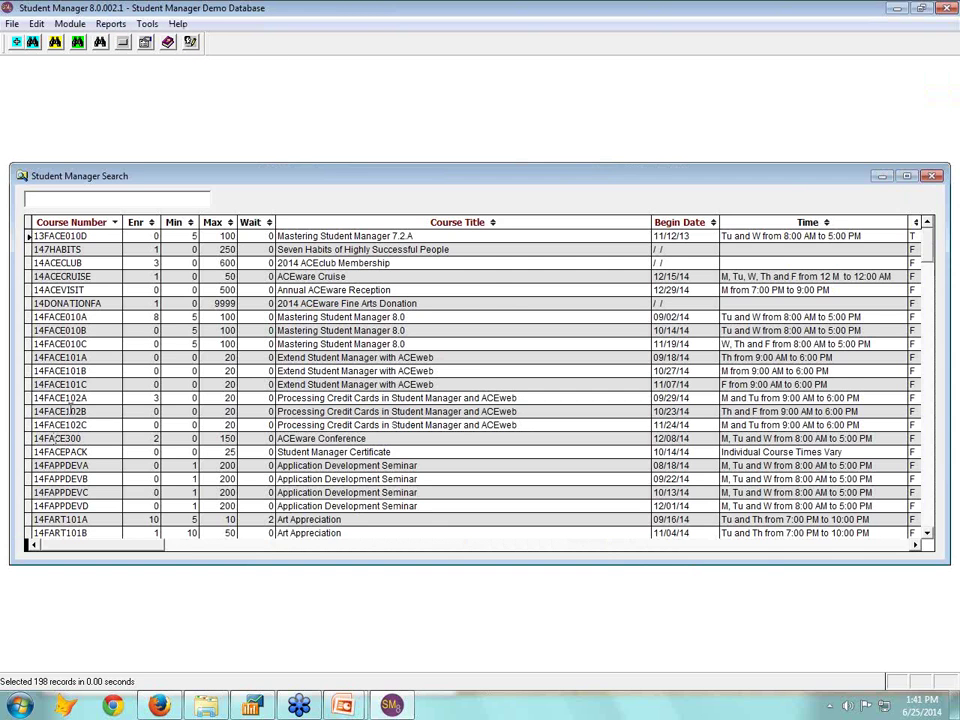
double_click(70, 410)
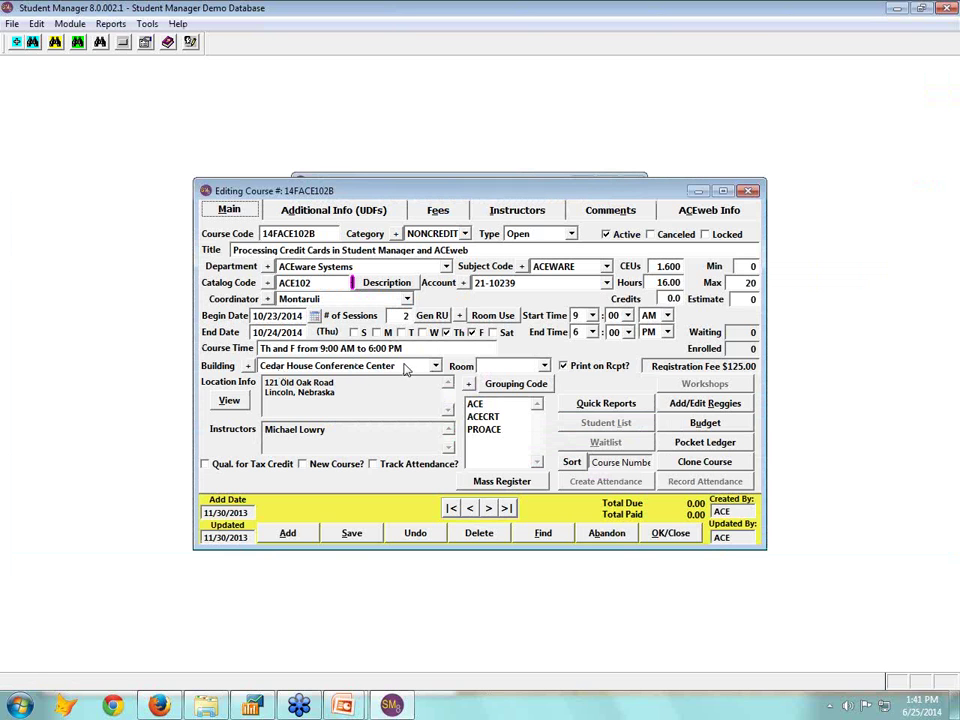
click(517, 212)
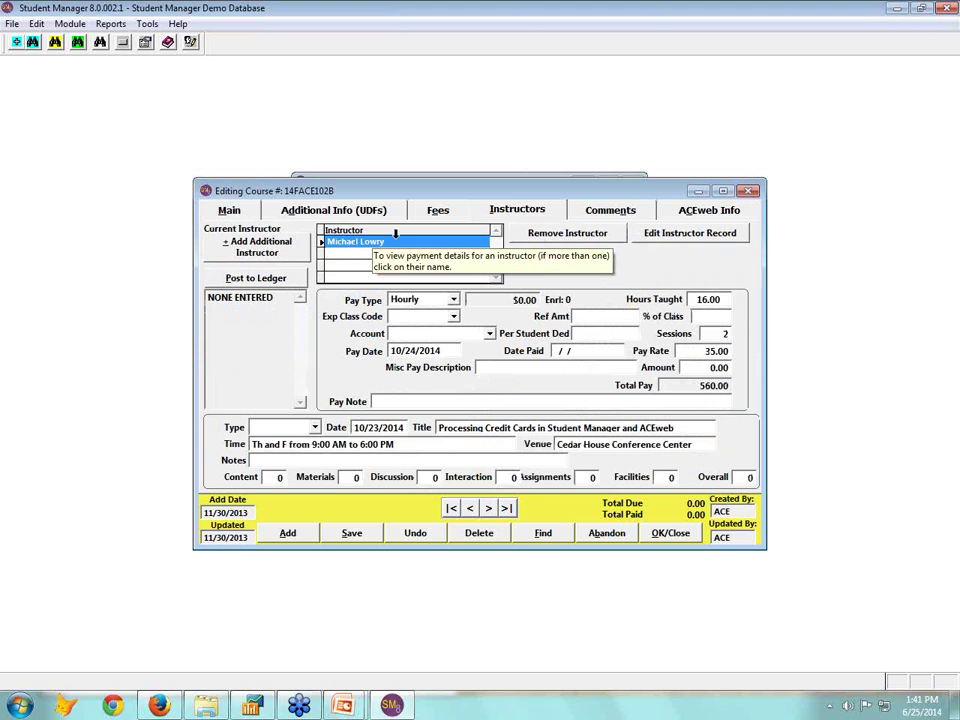
click(698, 191)
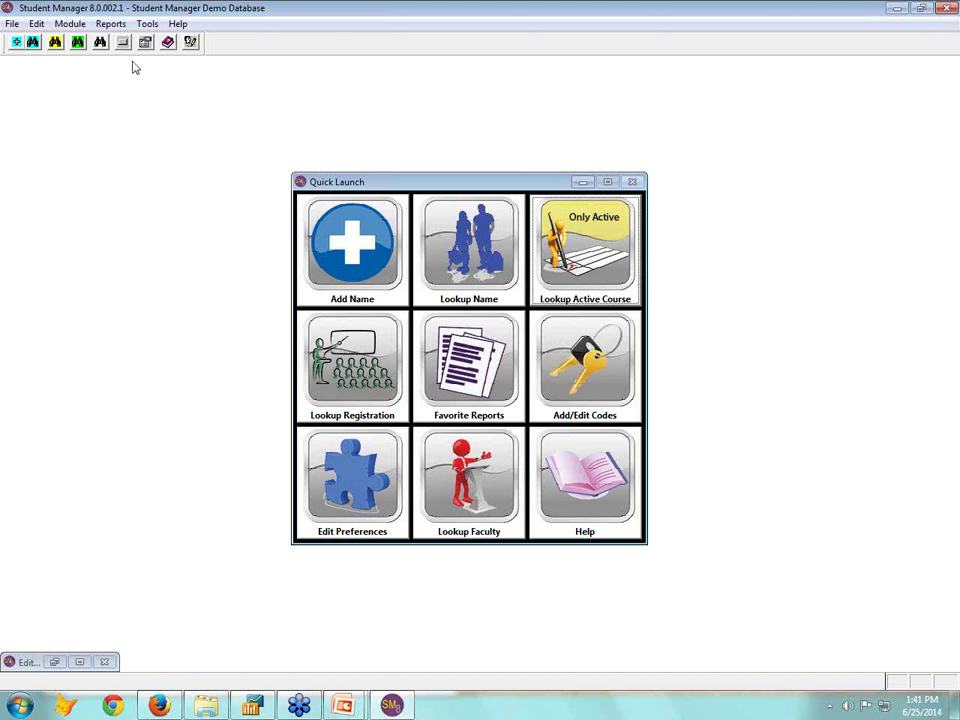
click(147, 23)
mouse_move(166, 56)
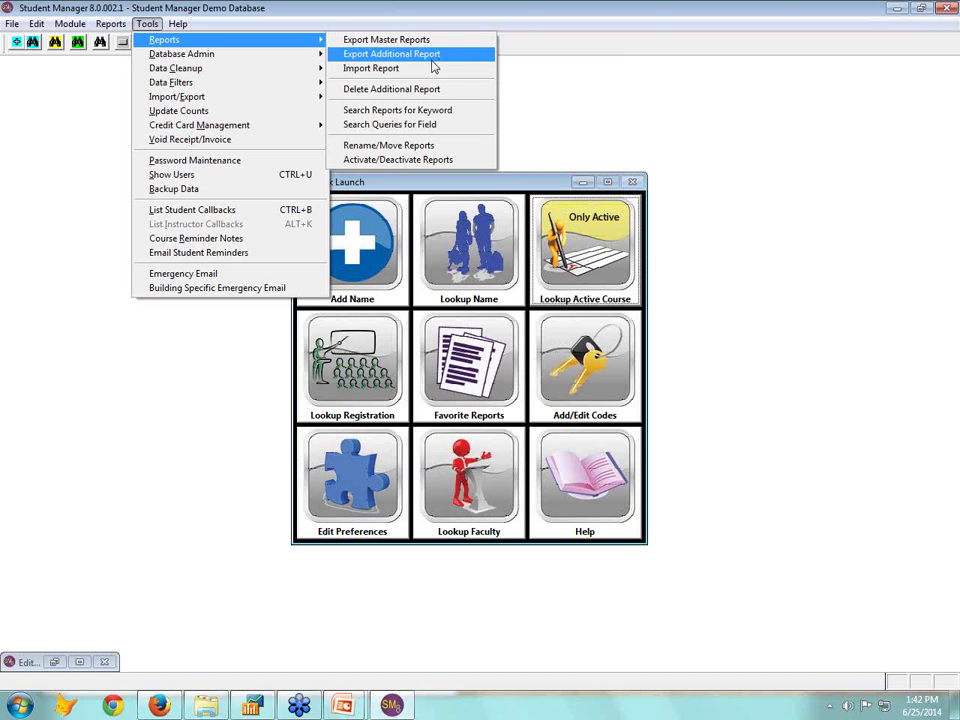
mouse_move(221, 76)
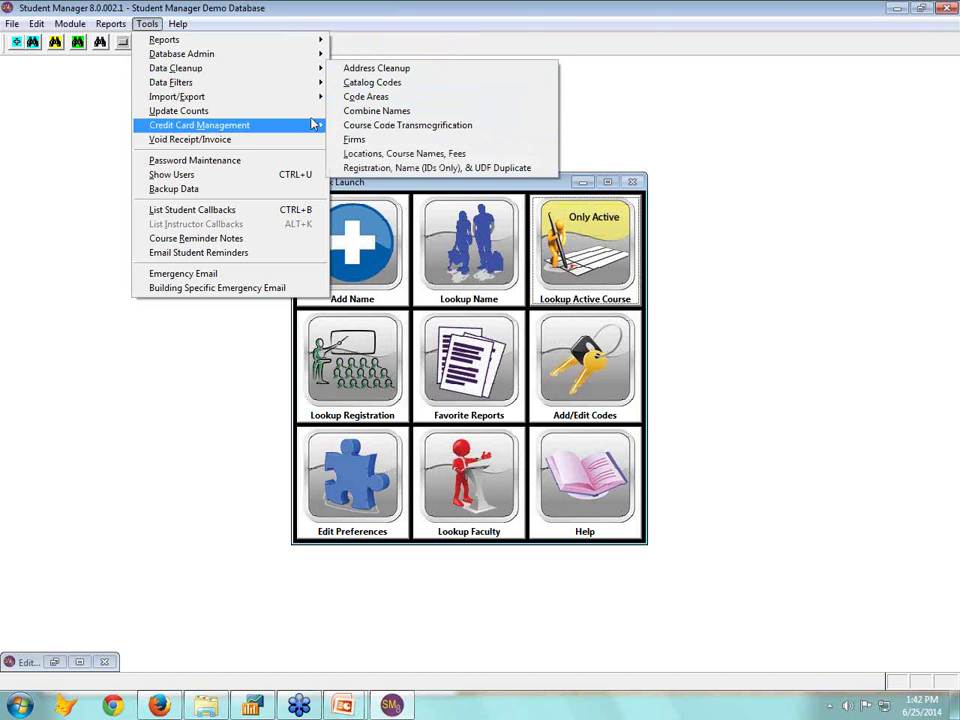
mouse_move(243, 100)
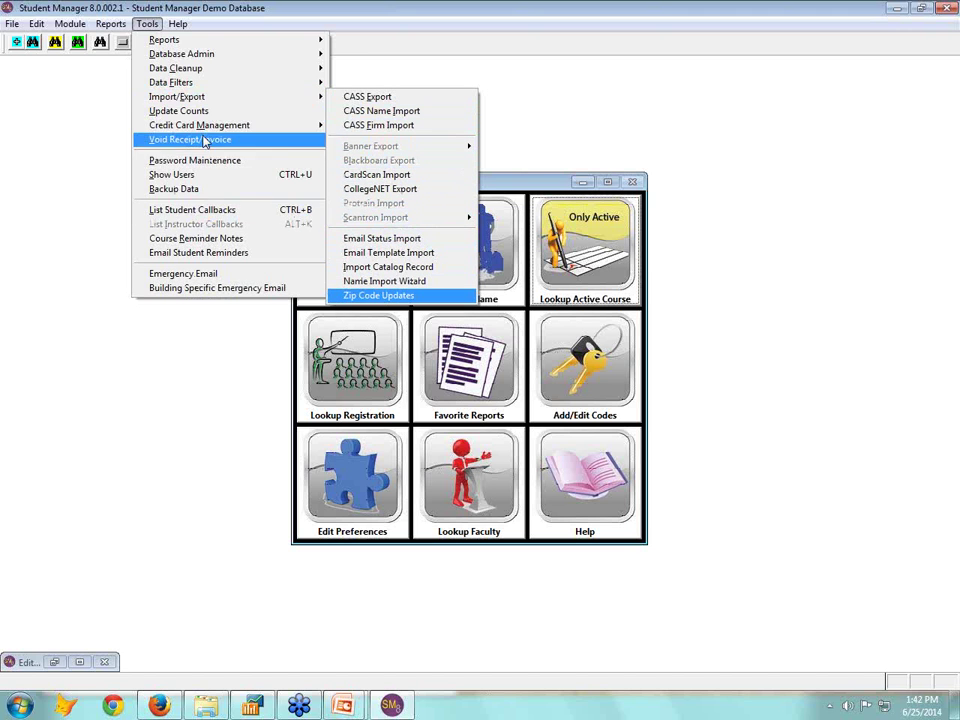
mouse_move(200, 133)
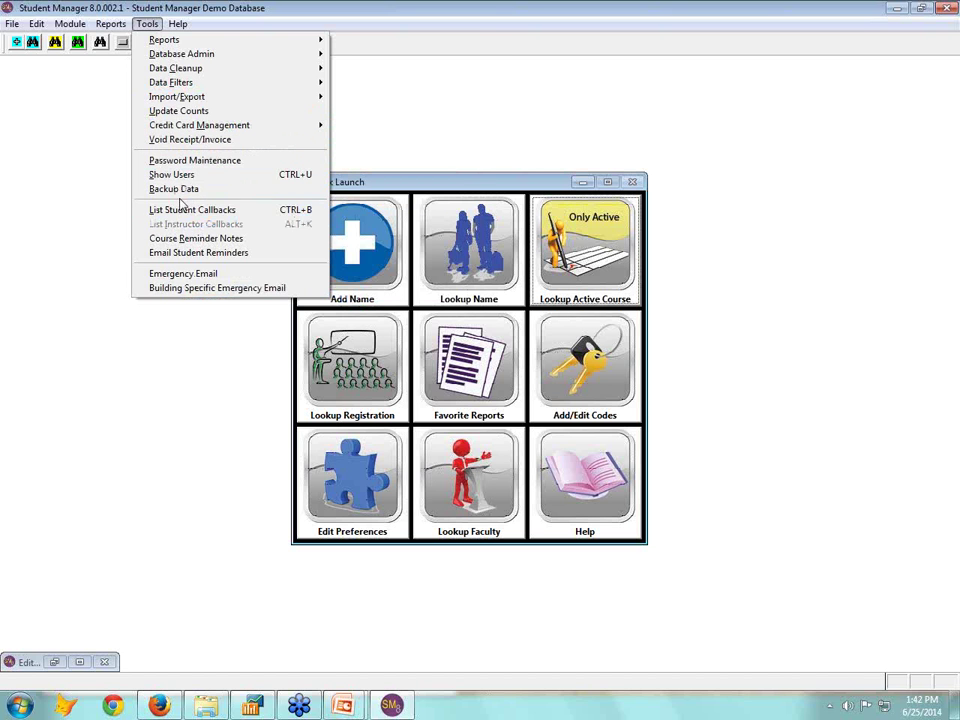
Close the Tools list, then restore the 14FACE102B course record and save and close it
click(129, 377)
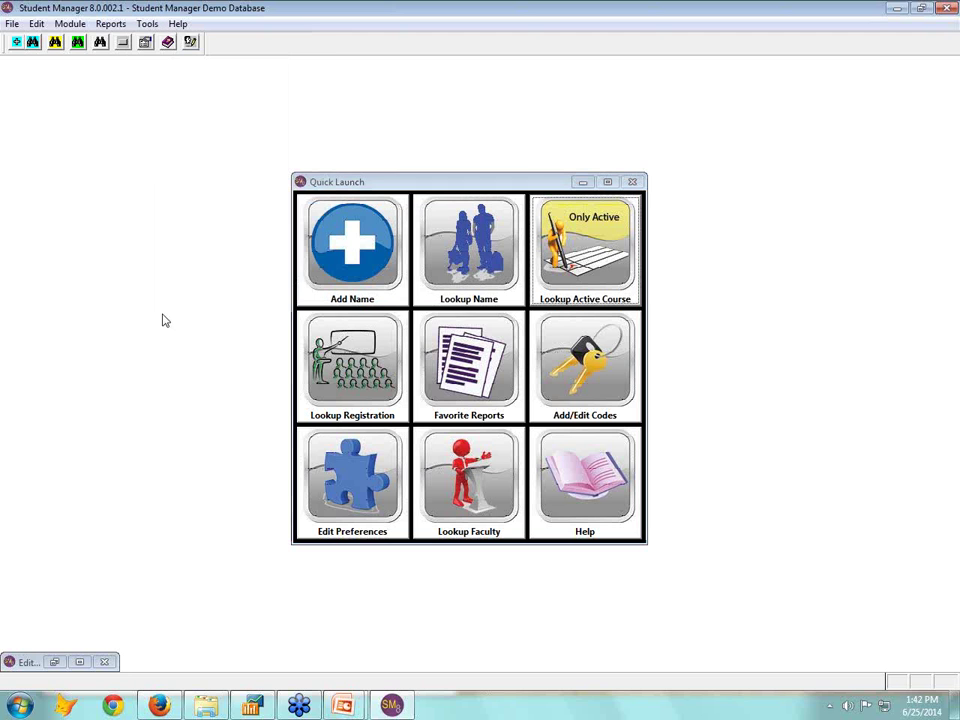
click(80, 663)
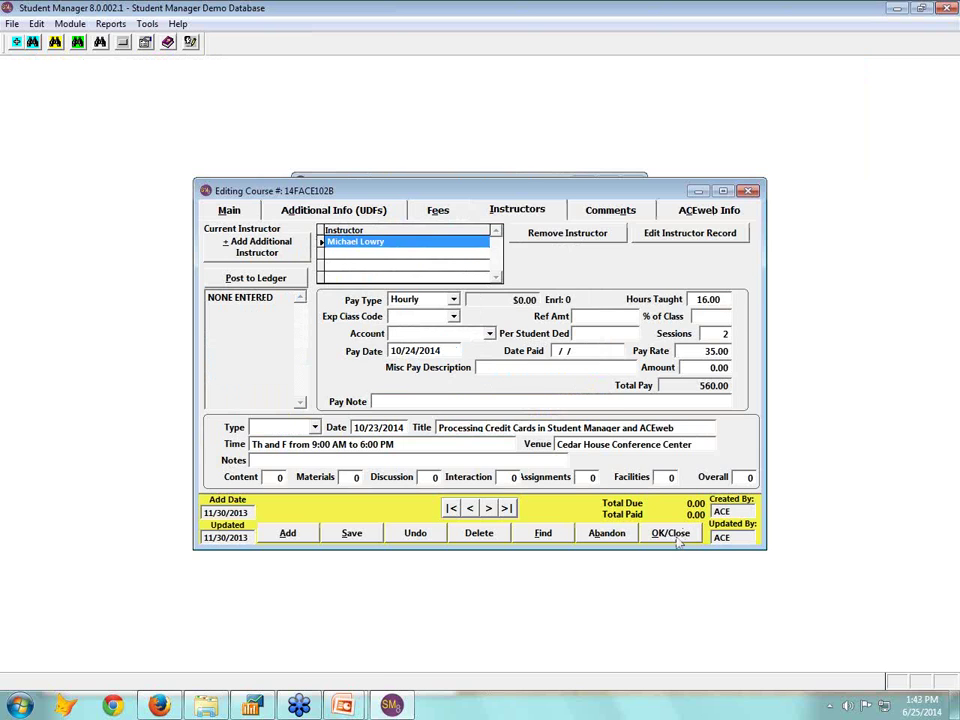
click(672, 533)
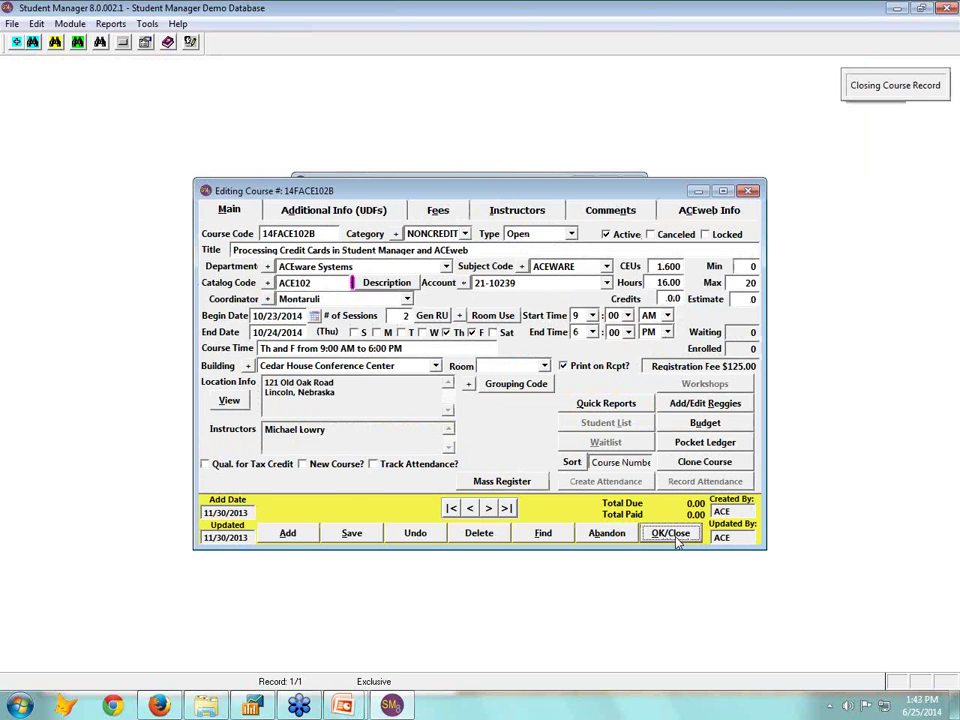
Open the Names > Demographic Summary report setup and cancel it without running
click(110, 23)
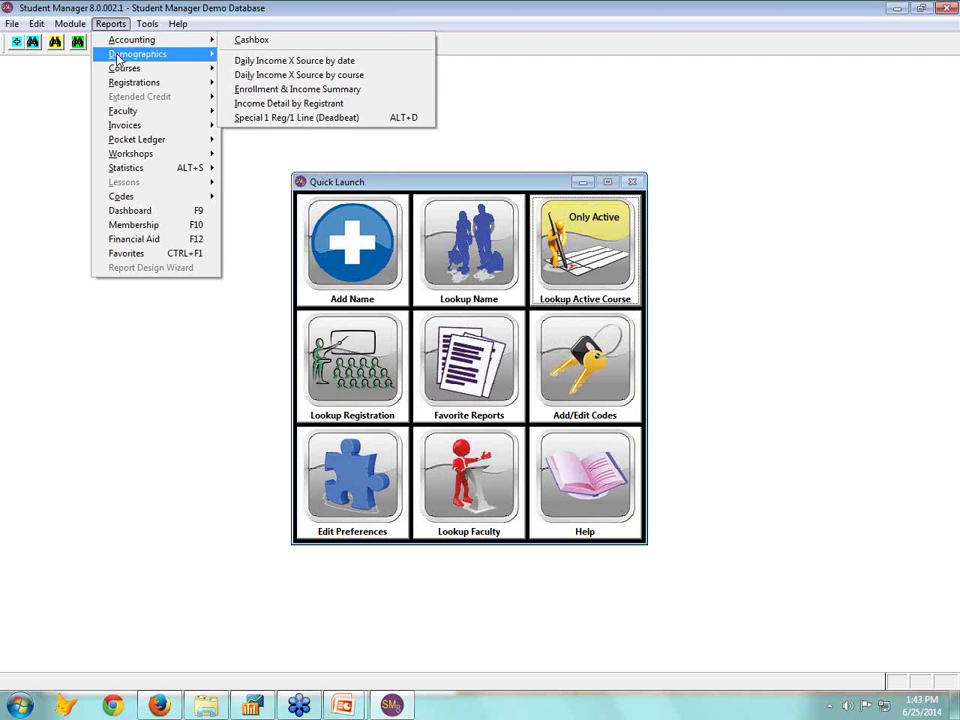
mouse_move(117, 55)
mouse_move(137, 167)
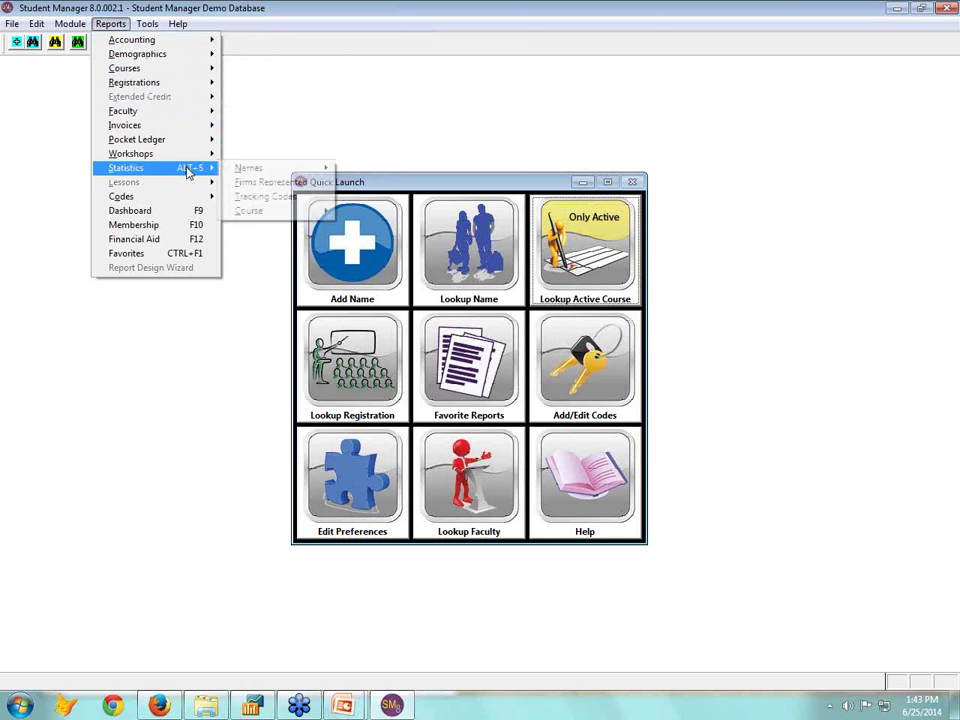
mouse_move(283, 170)
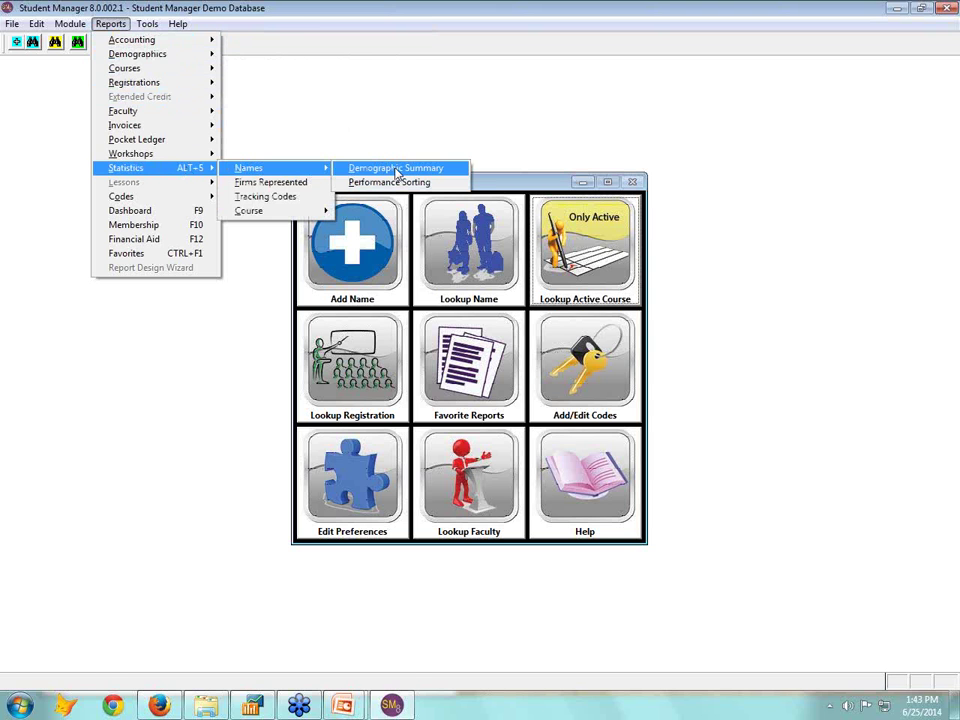
click(397, 170)
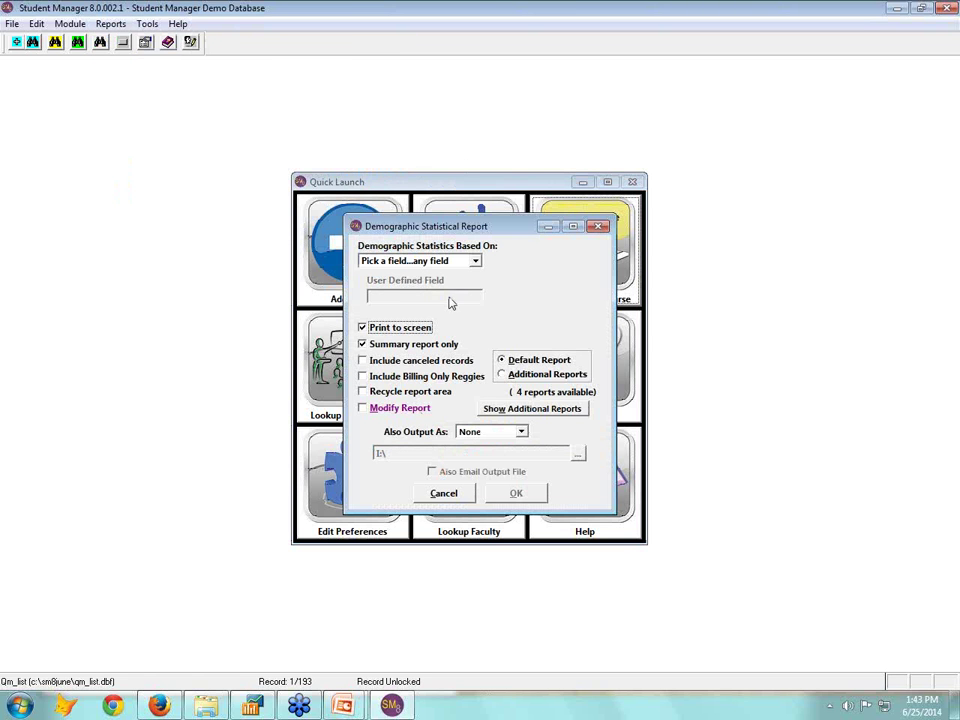
click(445, 494)
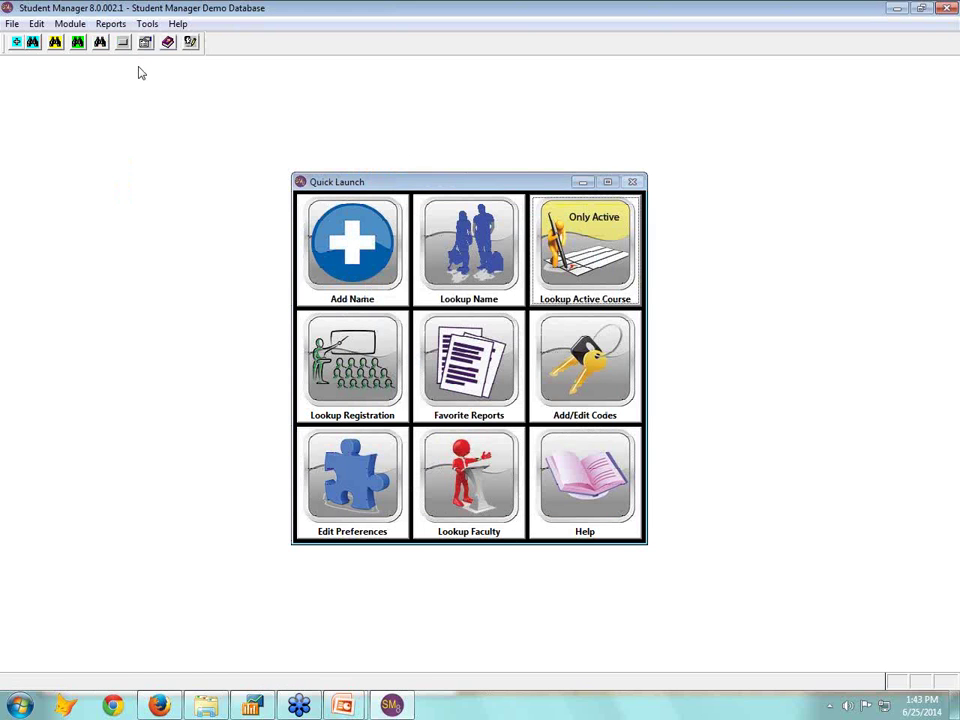
click(112, 24)
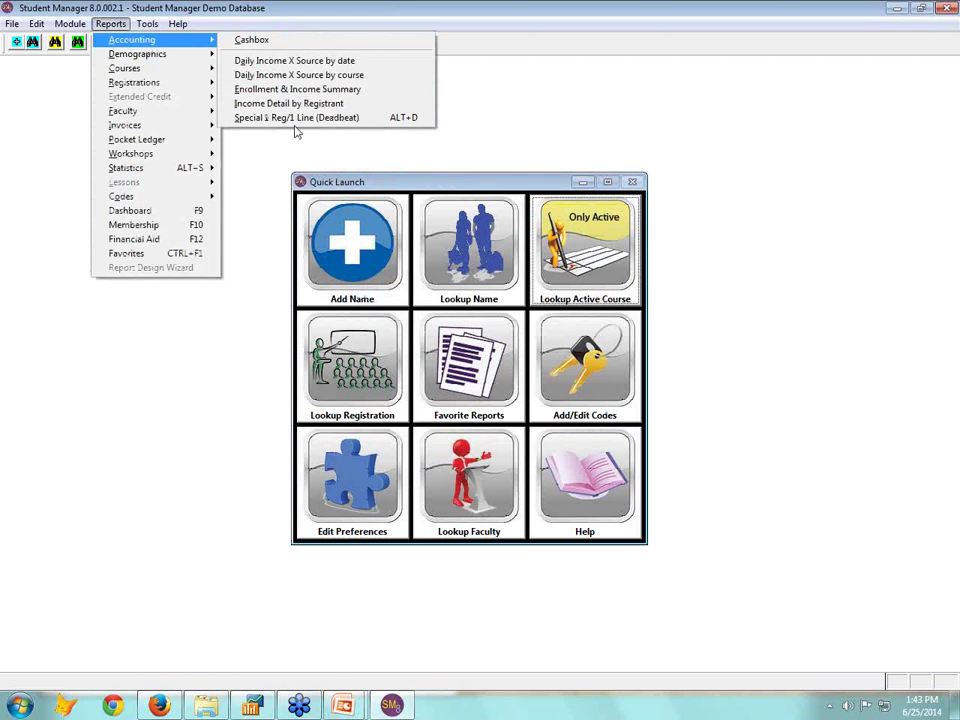
Set the Special 1 Reg/1 Line (Deadbeat) report to Additional Reports with export to file left off
click(295, 118)
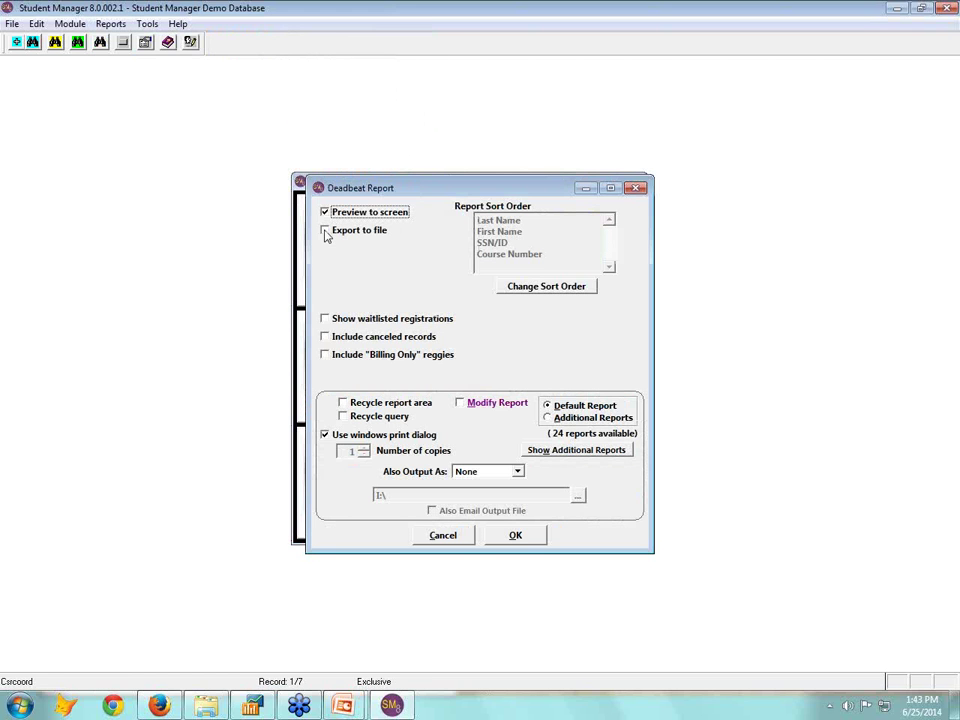
click(326, 232)
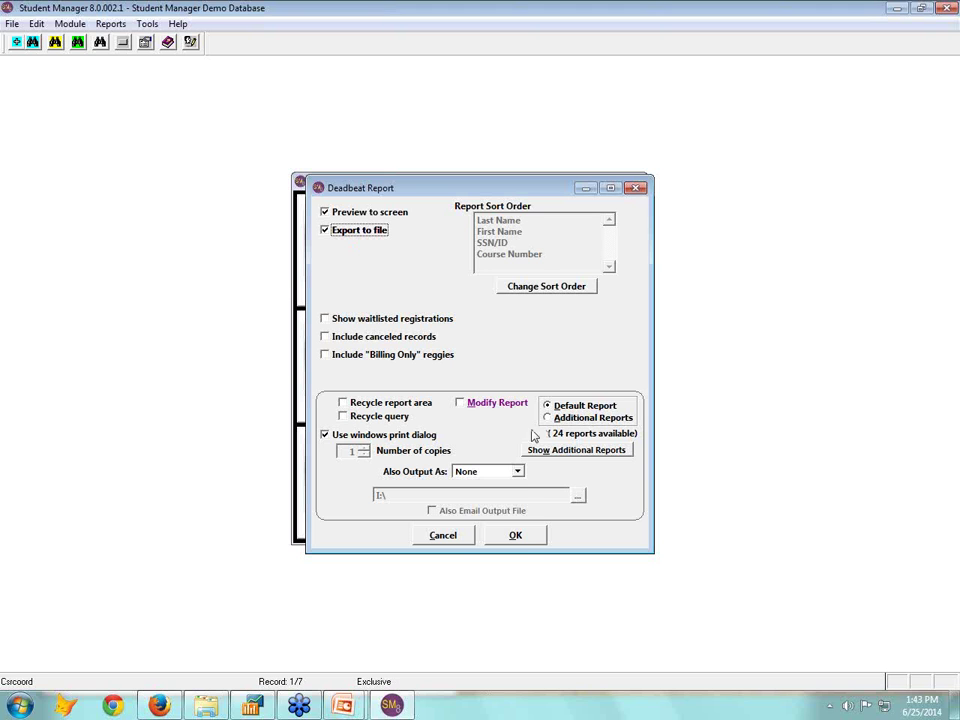
click(517, 472)
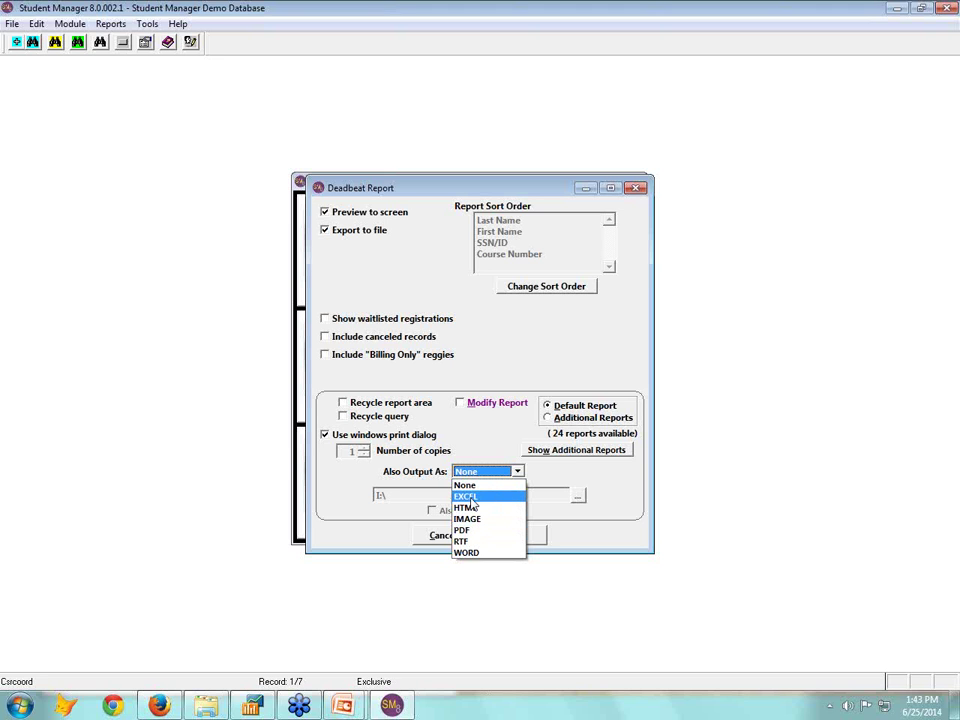
click(557, 461)
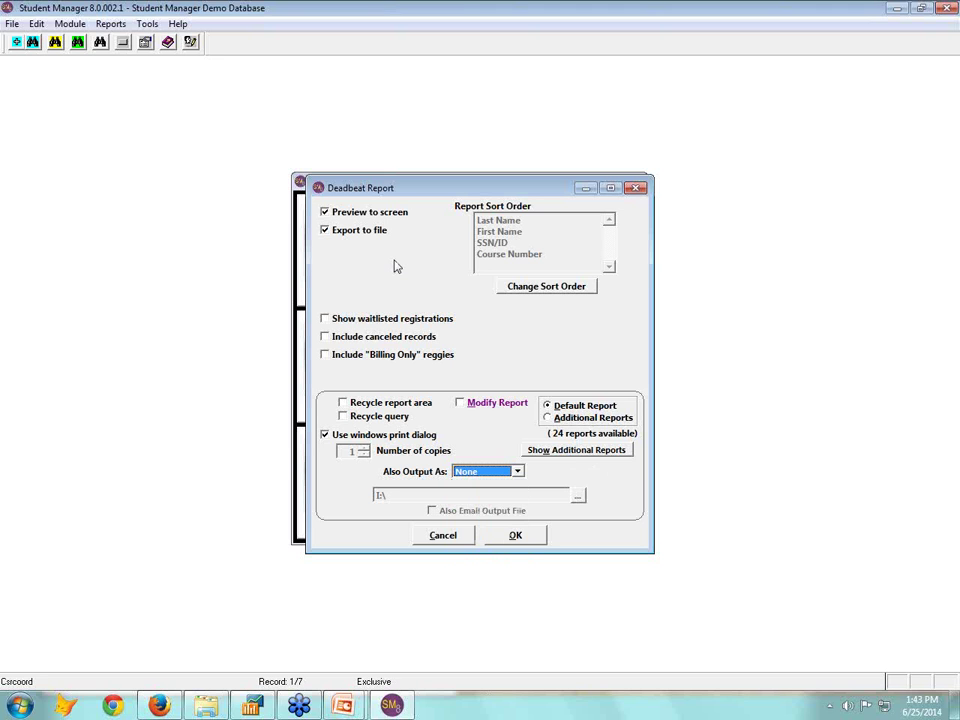
click(326, 230)
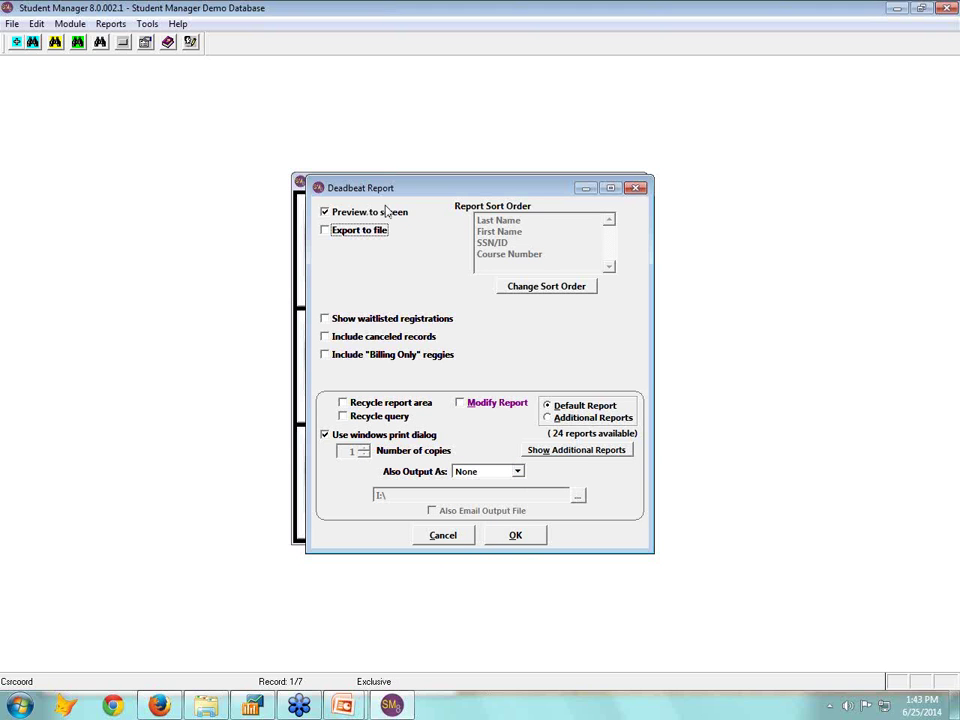
click(549, 418)
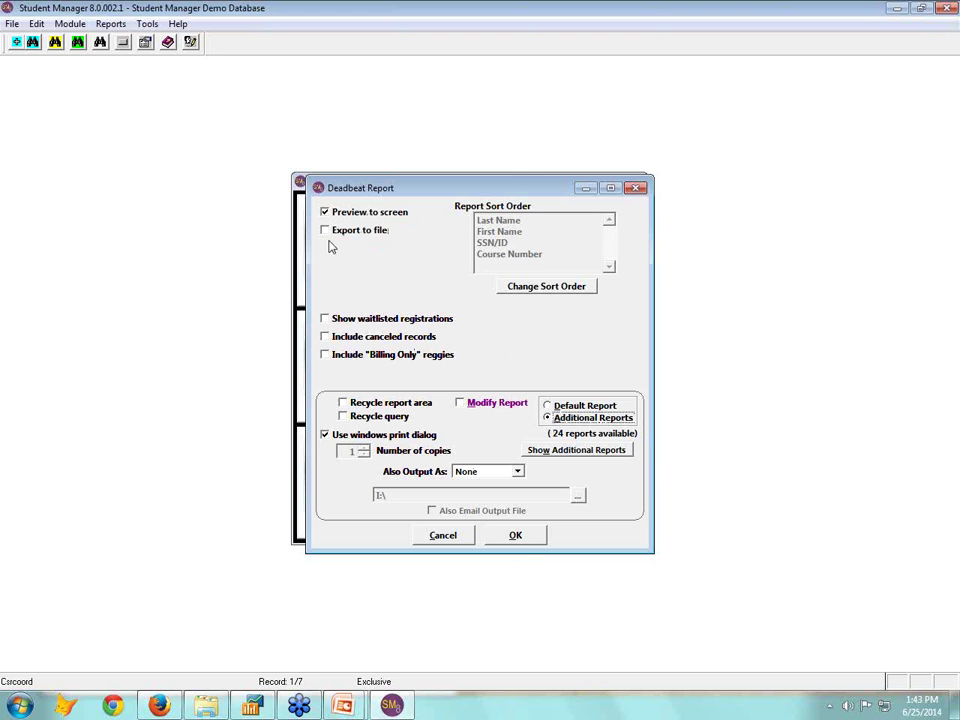
click(515, 536)
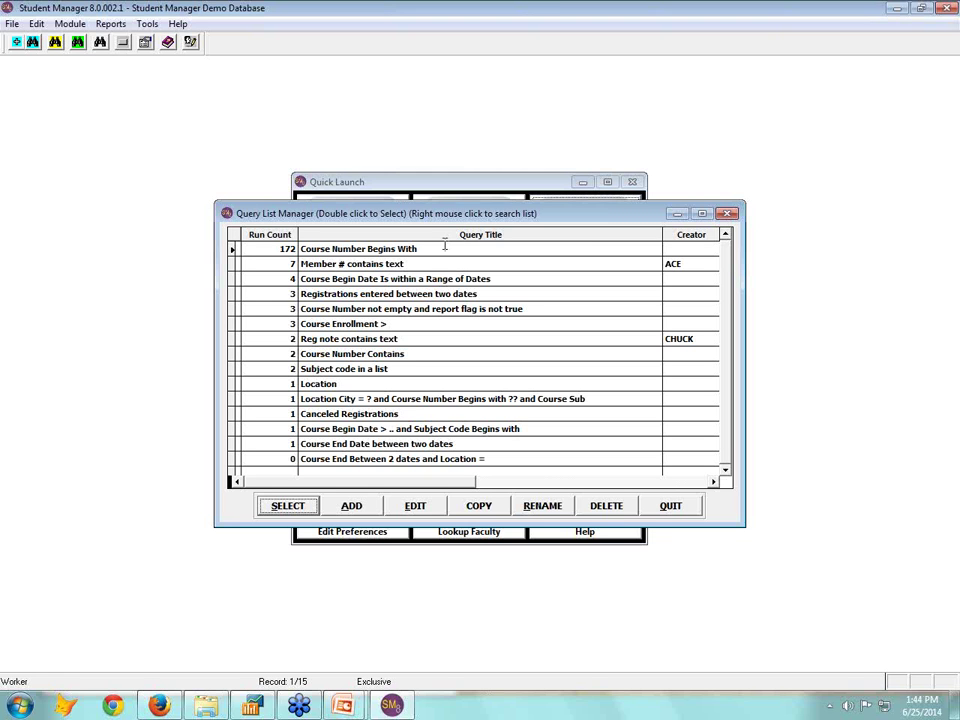
Run the Course Number Begins With query using prefix 145, selecting 46 records
click(730, 441)
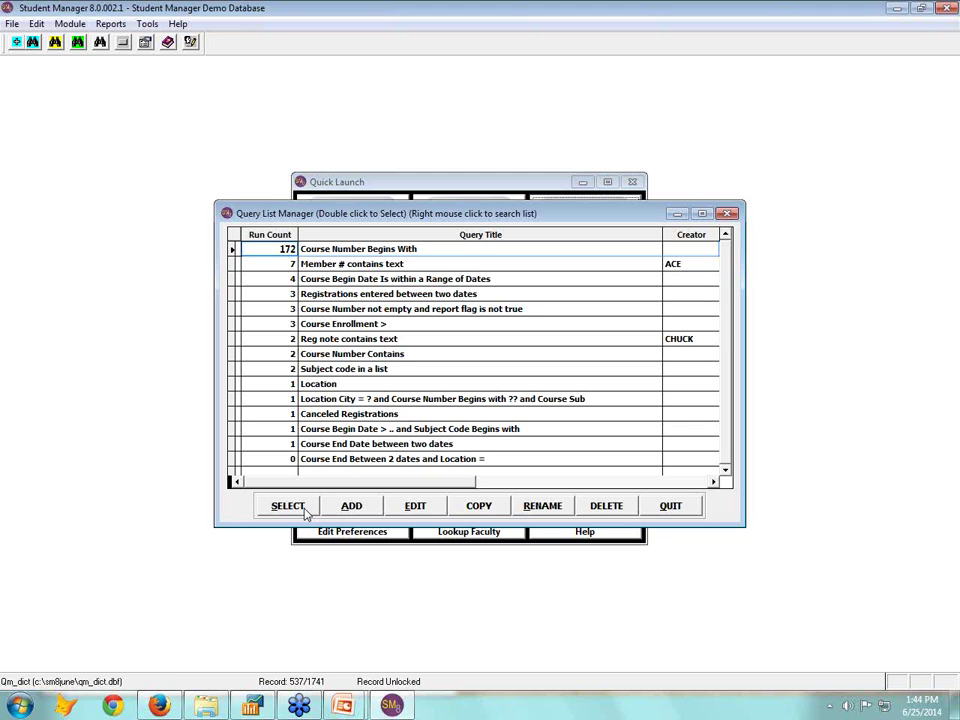
click(288, 506)
text(14)
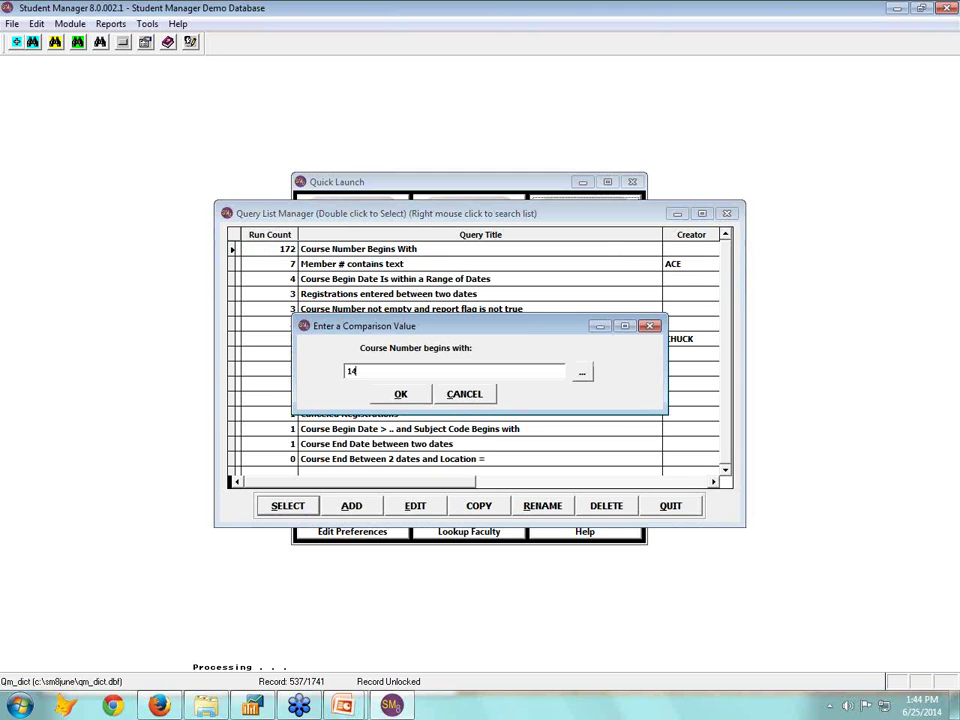
text(5)
click(400, 394)
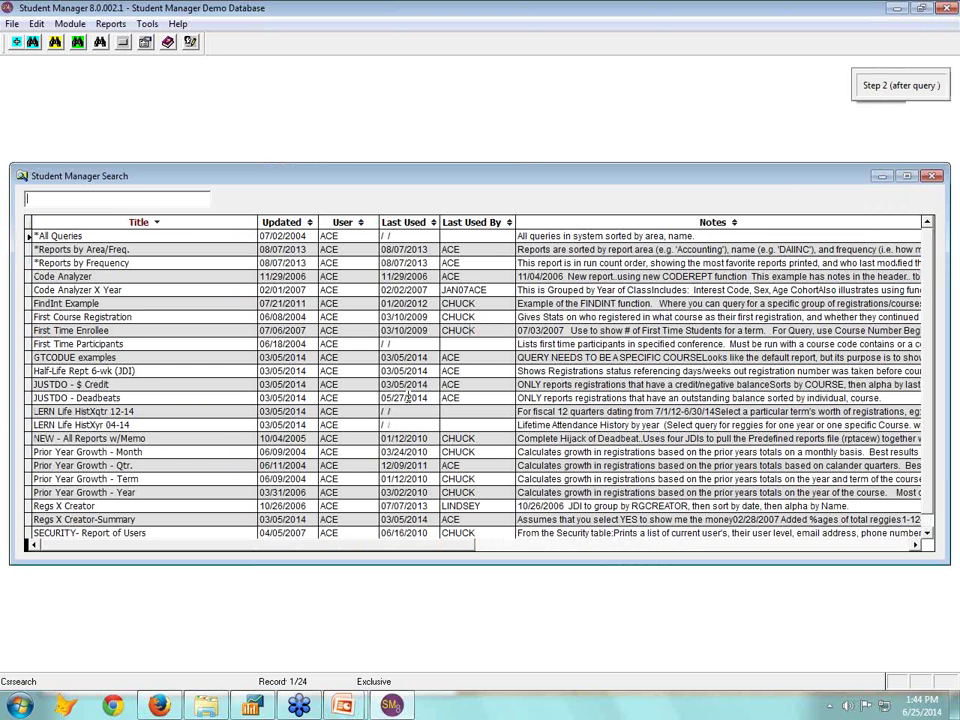
Generate the JUSTDO - Deadbeats report of outstanding balances by individual, review it, and close it
click(80, 398)
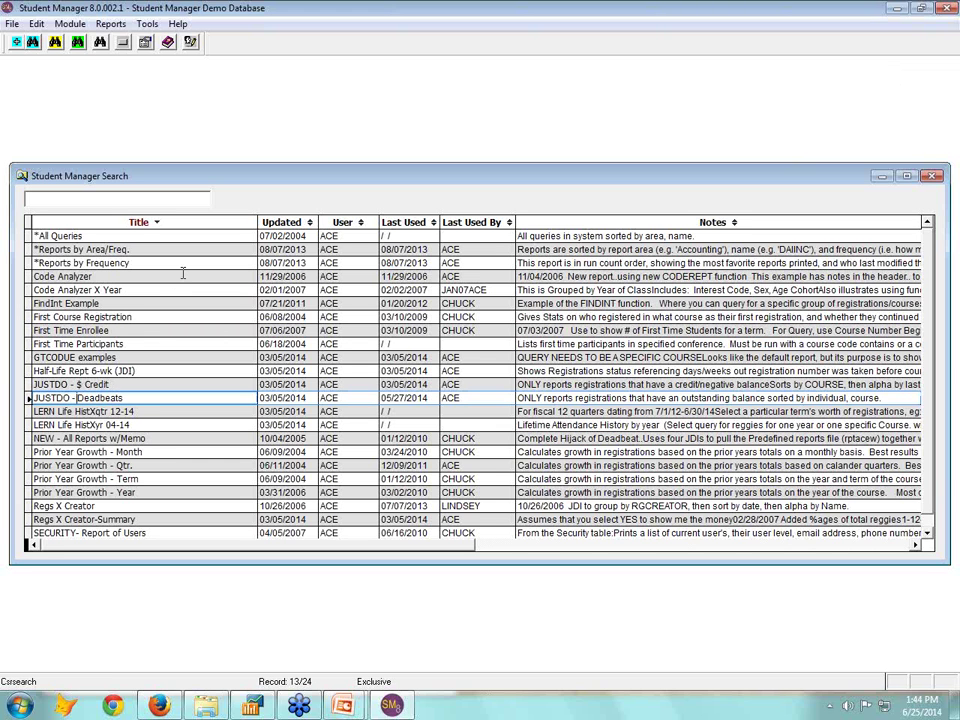
scroll(183, 275, down, 1)
scroll(183, 275, down, 2)
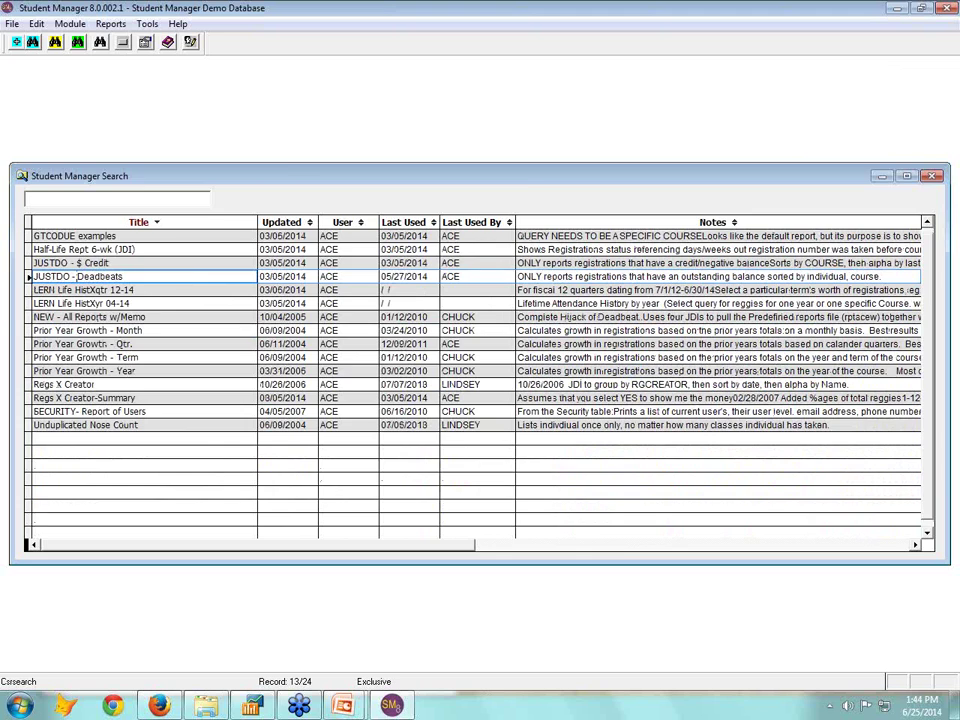
double_click(183, 275)
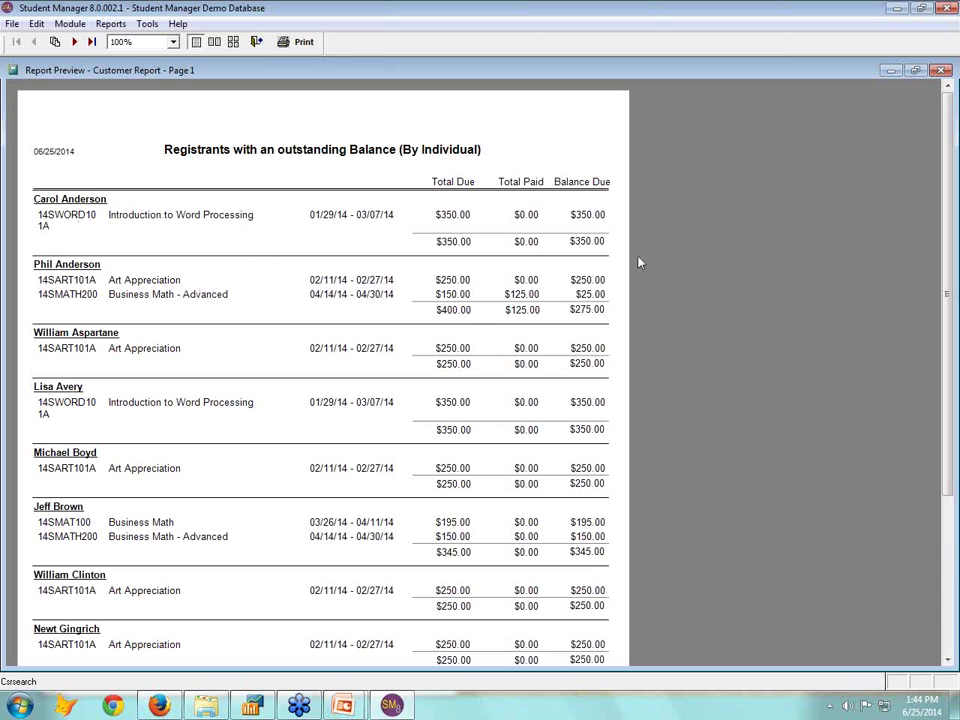
scroll(597, 313, down, 1)
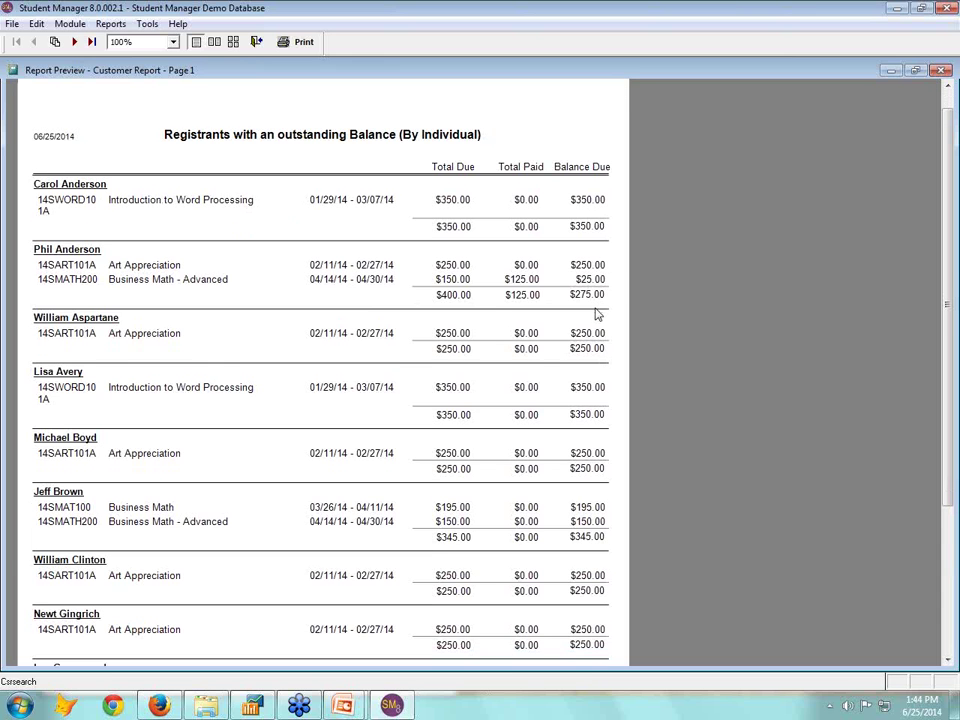
scroll(597, 313, up, 1)
click(256, 42)
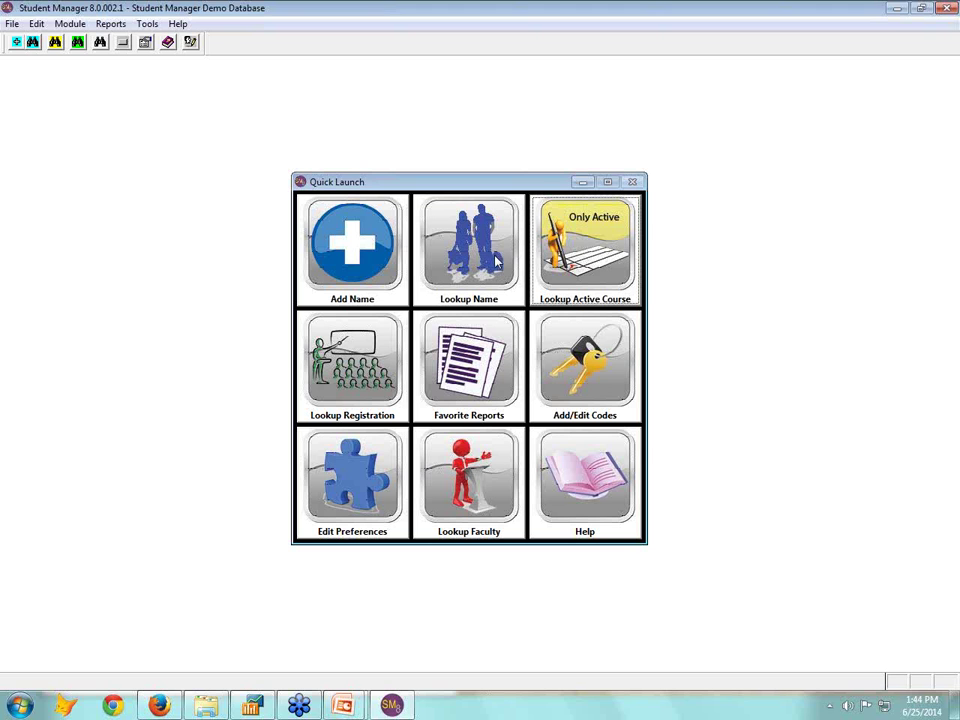
Set up the Demographic Summary report with statistics based on City
click(111, 23)
mouse_move(132, 168)
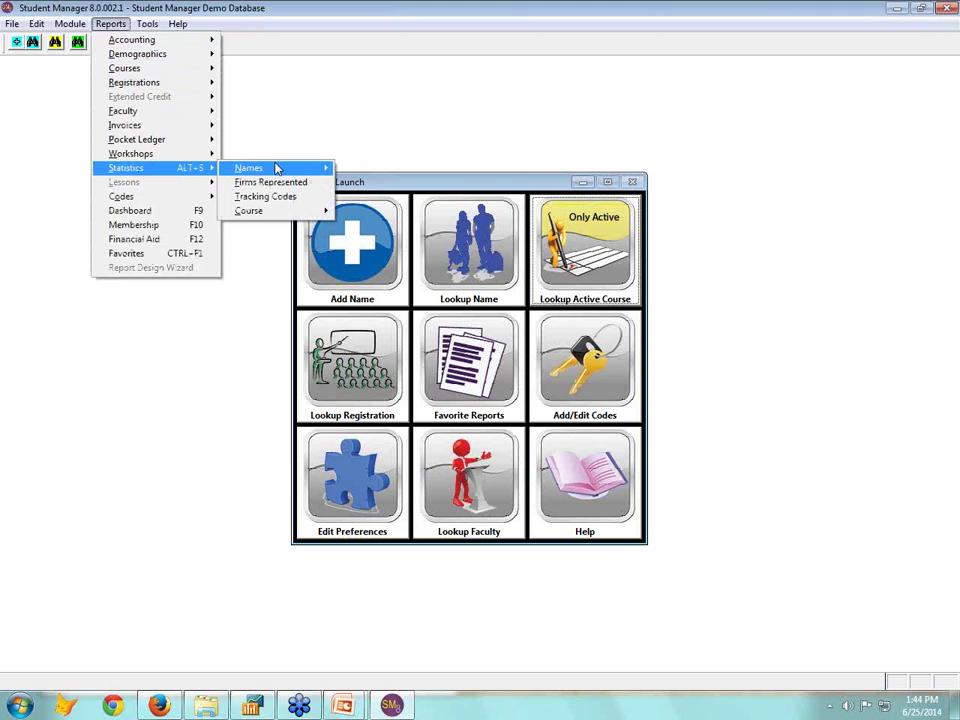
mouse_move(276, 168)
click(370, 170)
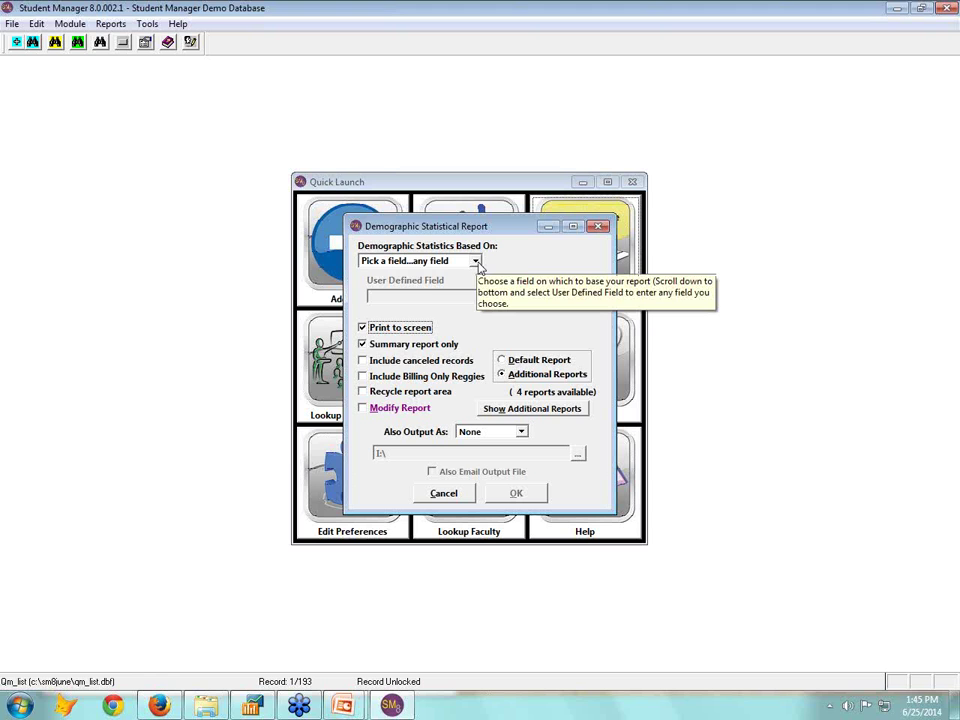
click(475, 261)
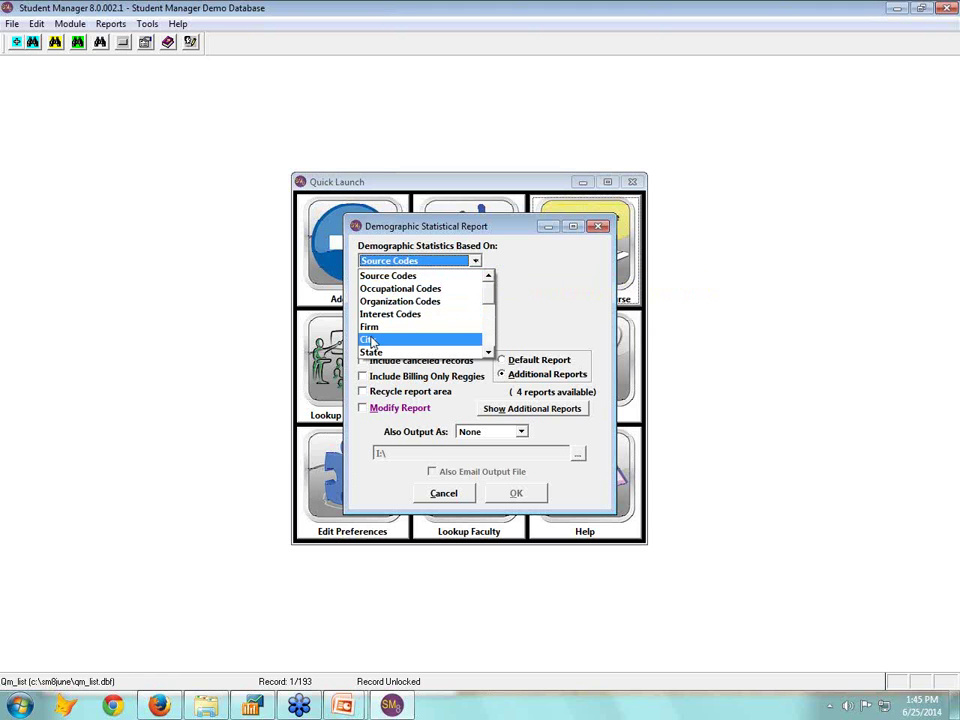
click(370, 341)
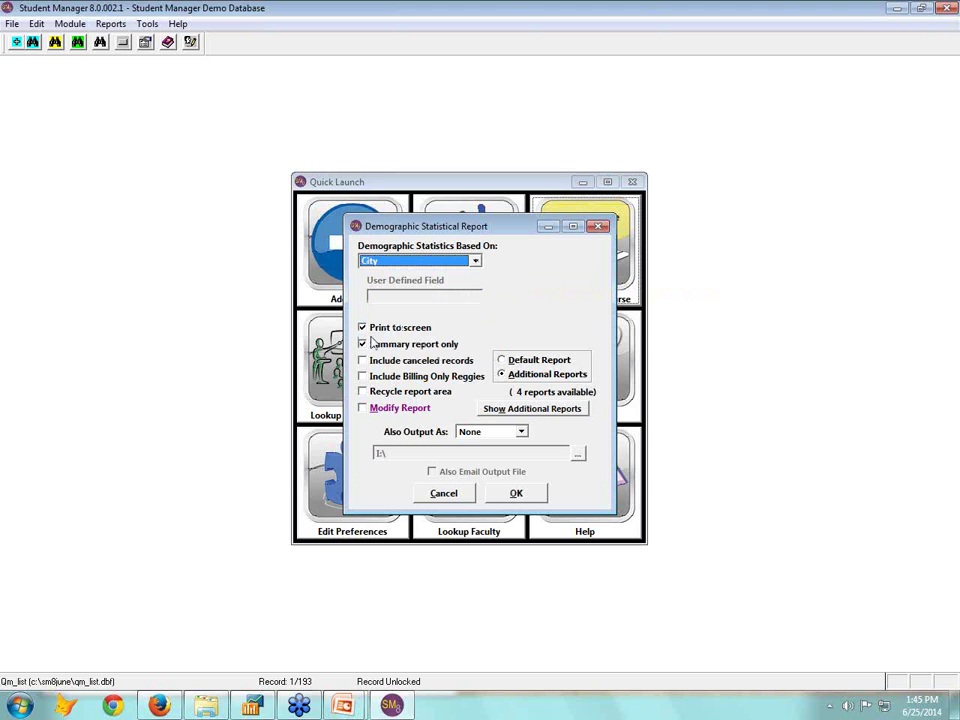
click(536, 497)
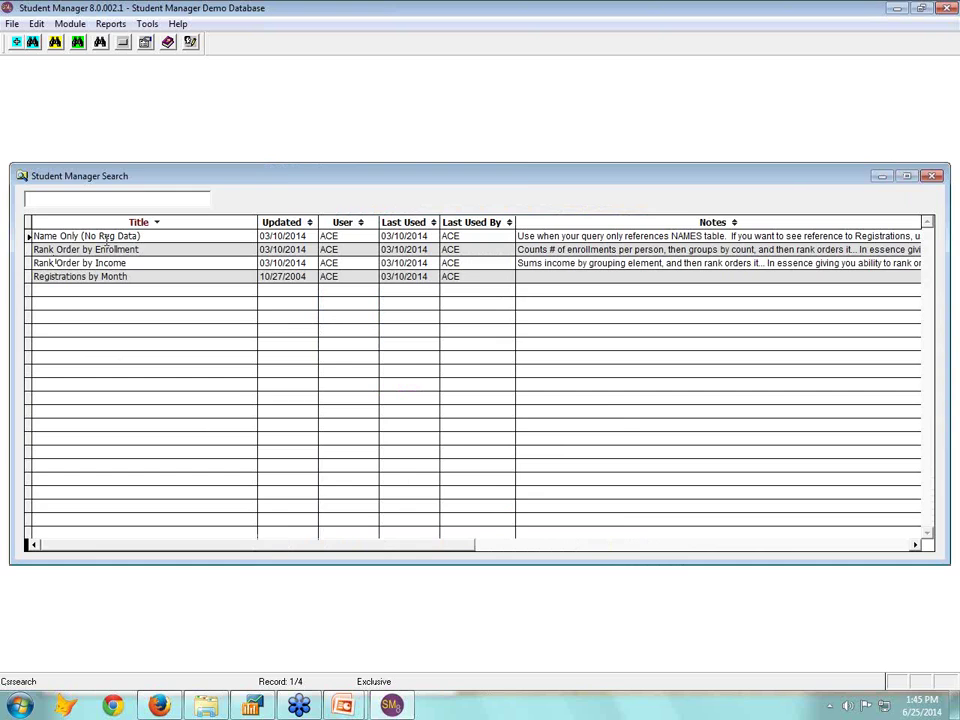
Choose the Name Only (No Reg Data) report and run the Course Number Begins query
double_click(105, 241)
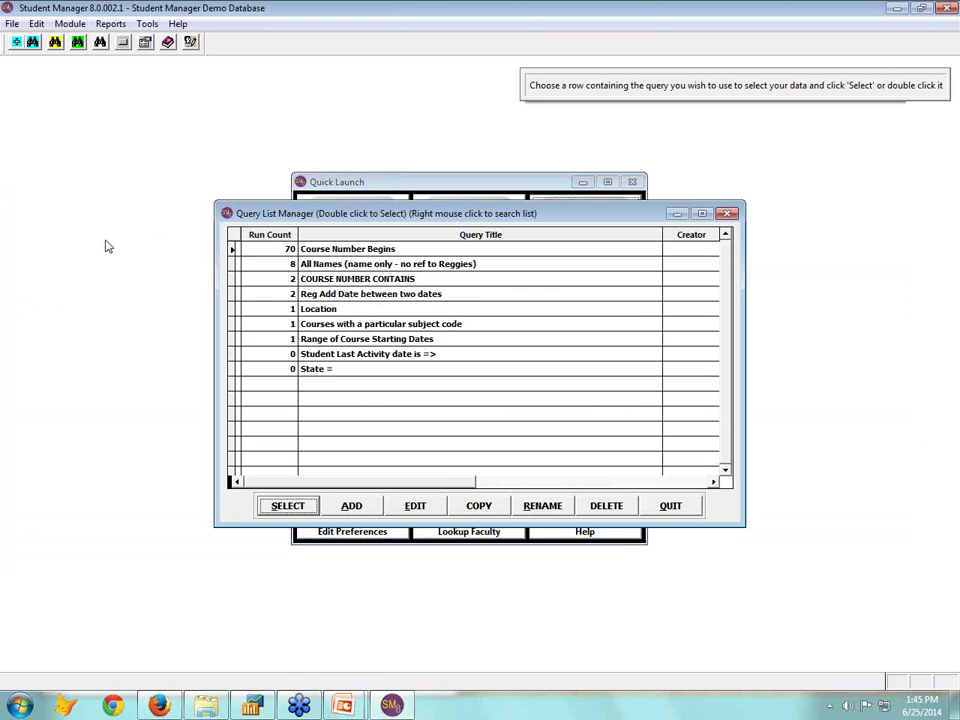
click(288, 506)
click(399, 394)
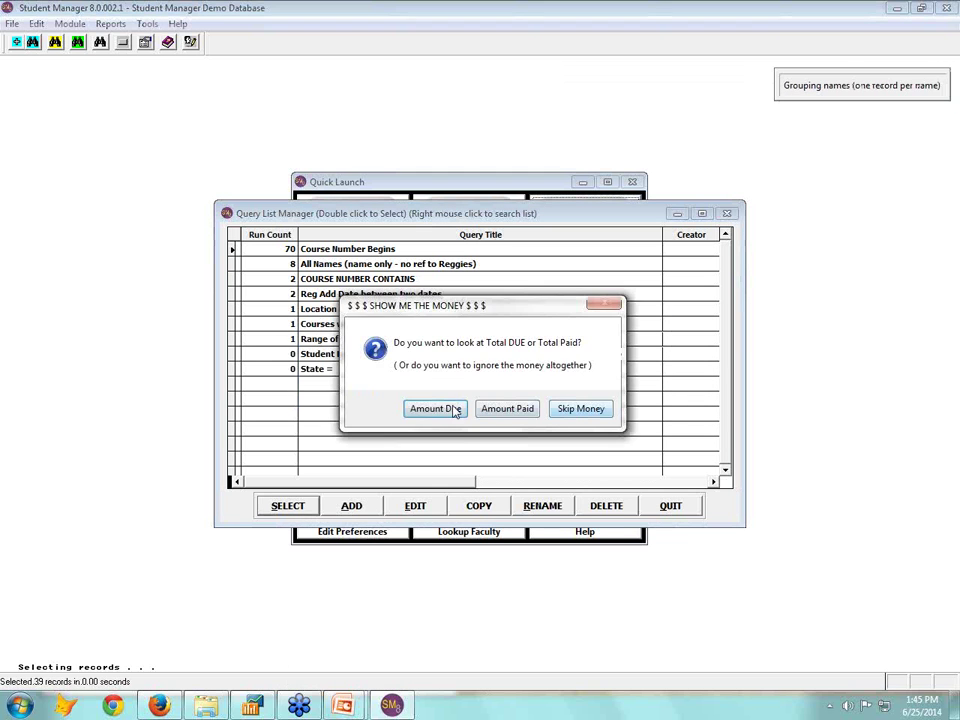
Choose Amount Due to preview the city report: 39 names, 123 registrations, $30760.50 due
click(424, 407)
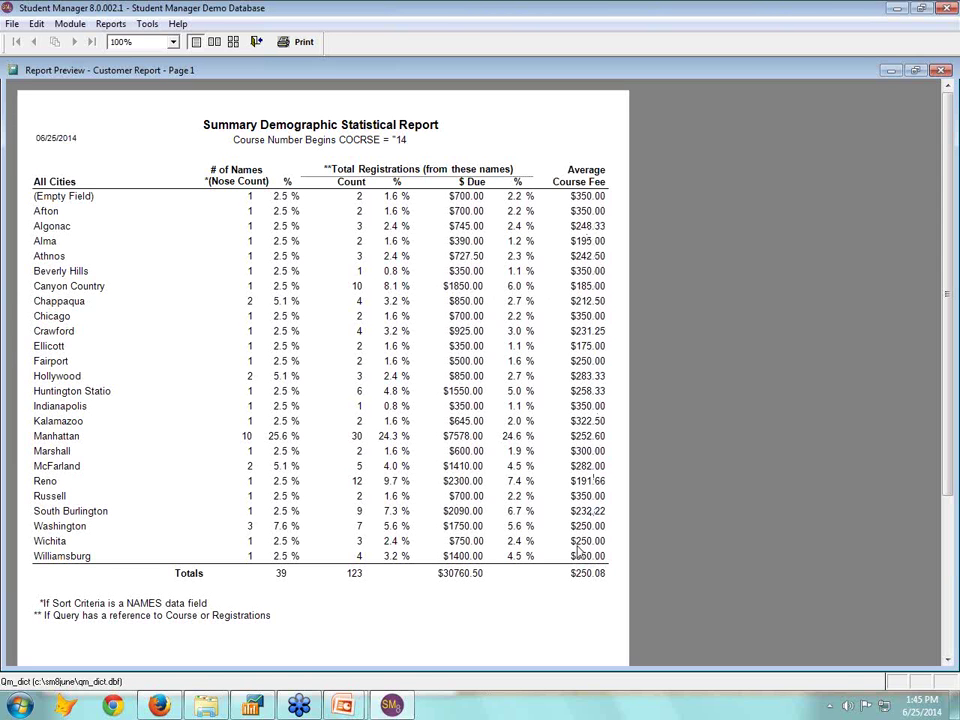
Close the demographic preview and set up Course Data Summary statistics based on Subject Code
click(256, 44)
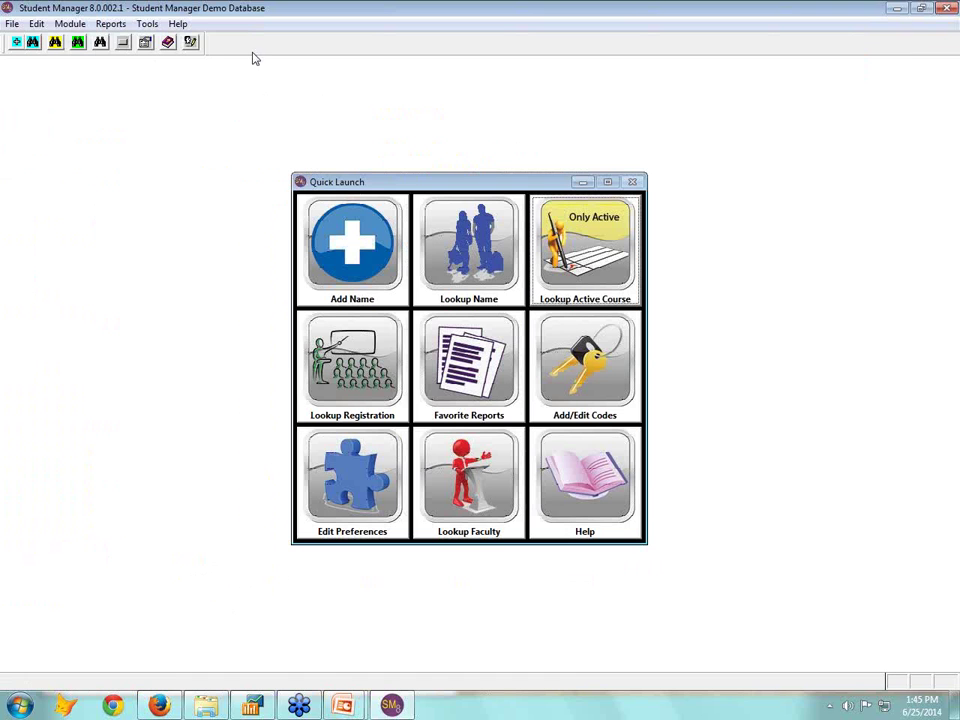
click(72, 24)
mouse_move(111, 24)
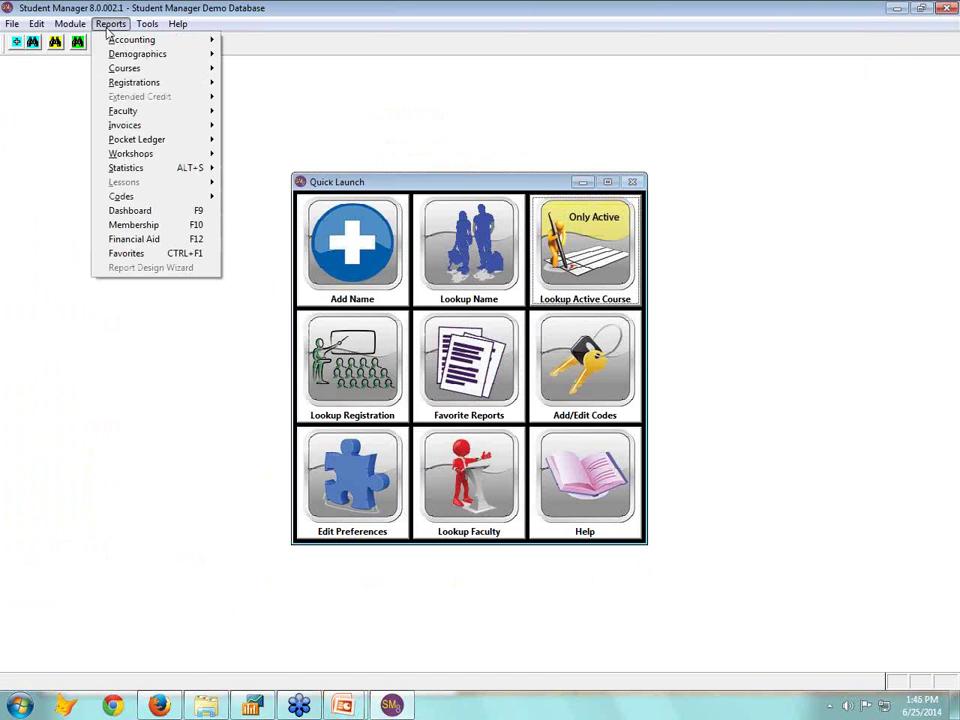
mouse_move(137, 168)
mouse_move(297, 210)
click(390, 210)
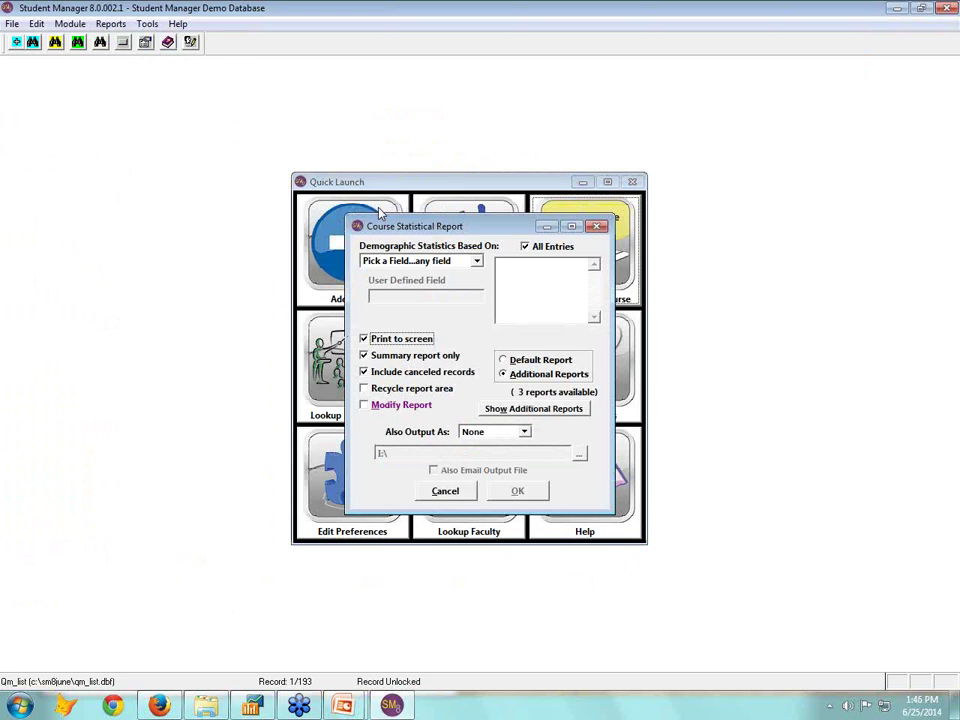
click(476, 260)
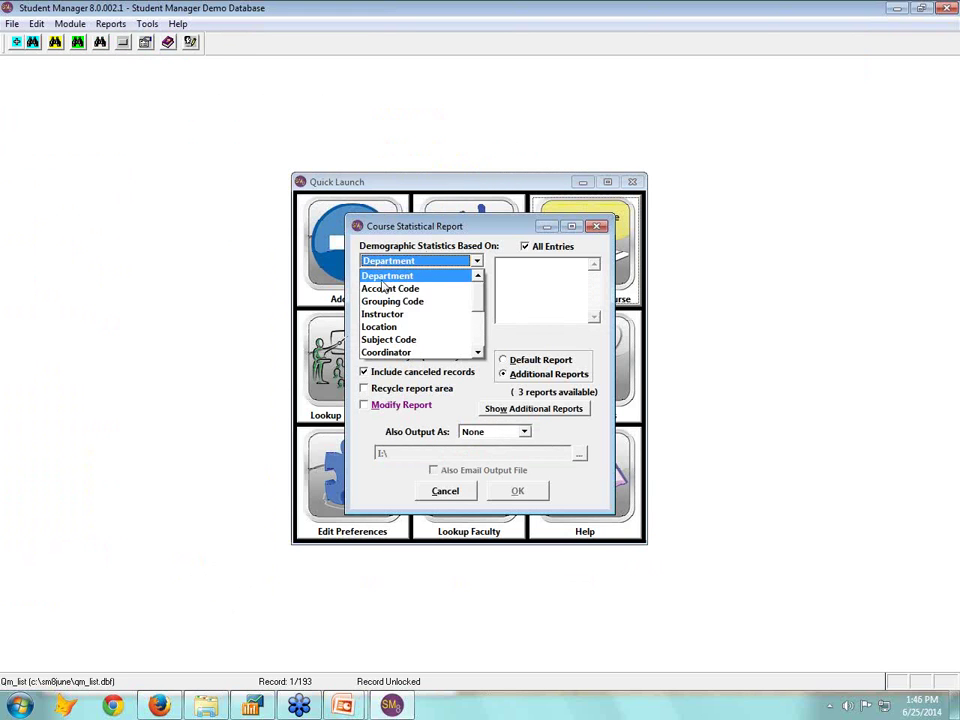
click(391, 340)
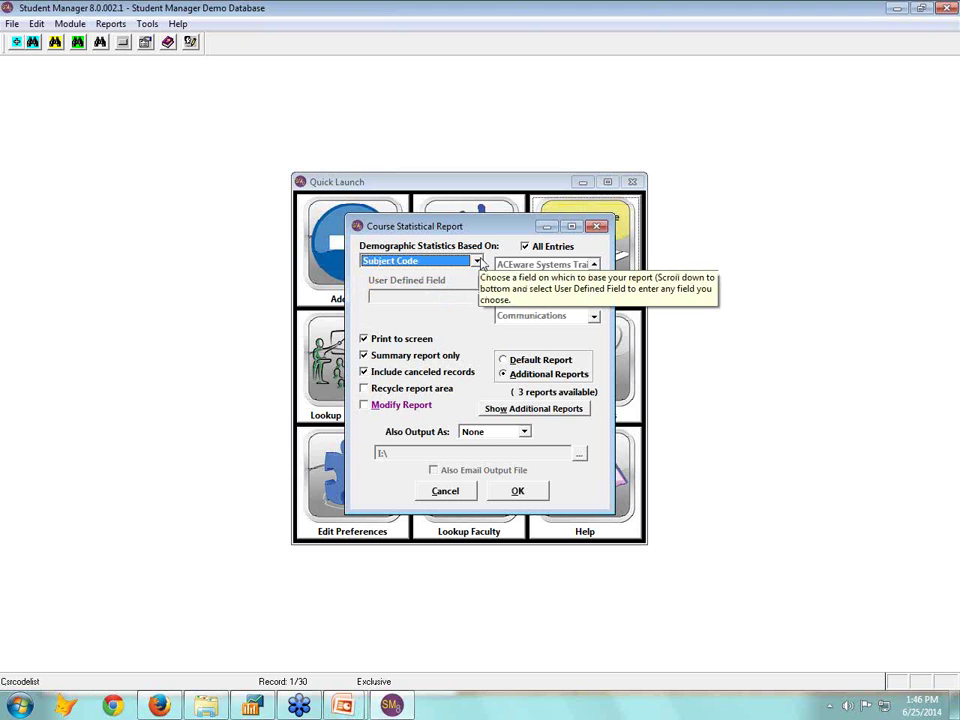
click(510, 492)
Run Course Number Begins with 14, preview with the New Default layout, then close it
click(279, 249)
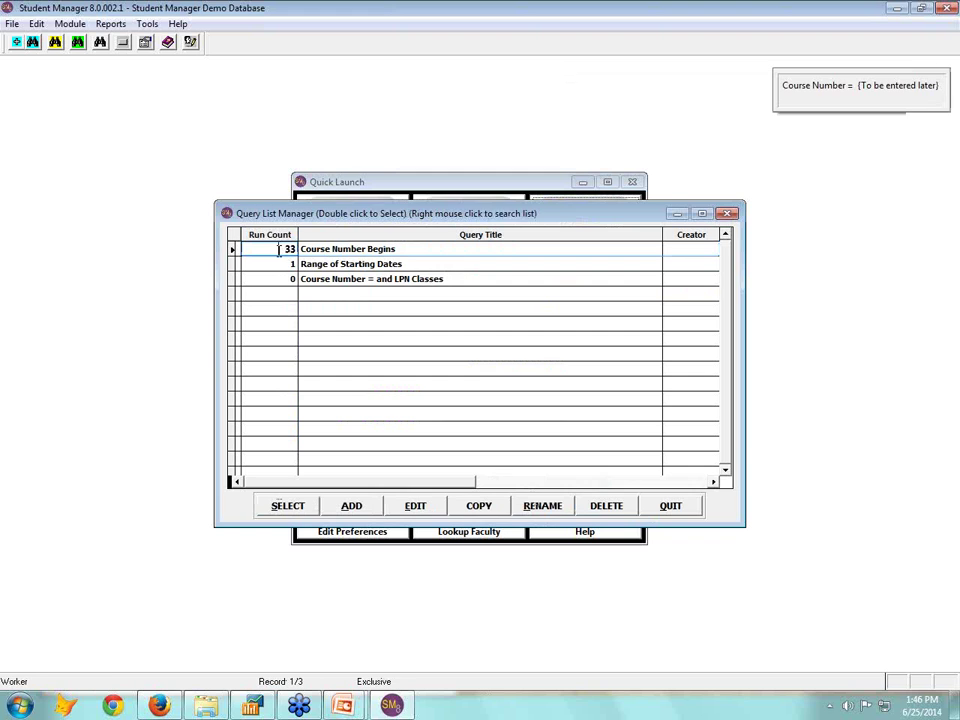
click(288, 505)
click(341, 394)
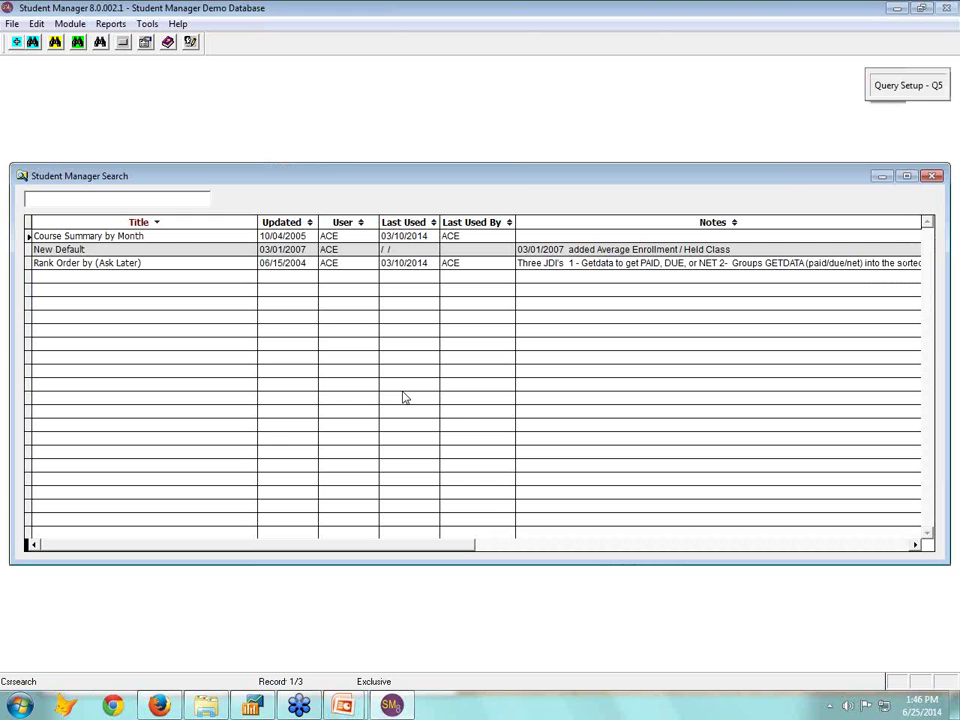
double_click(80, 249)
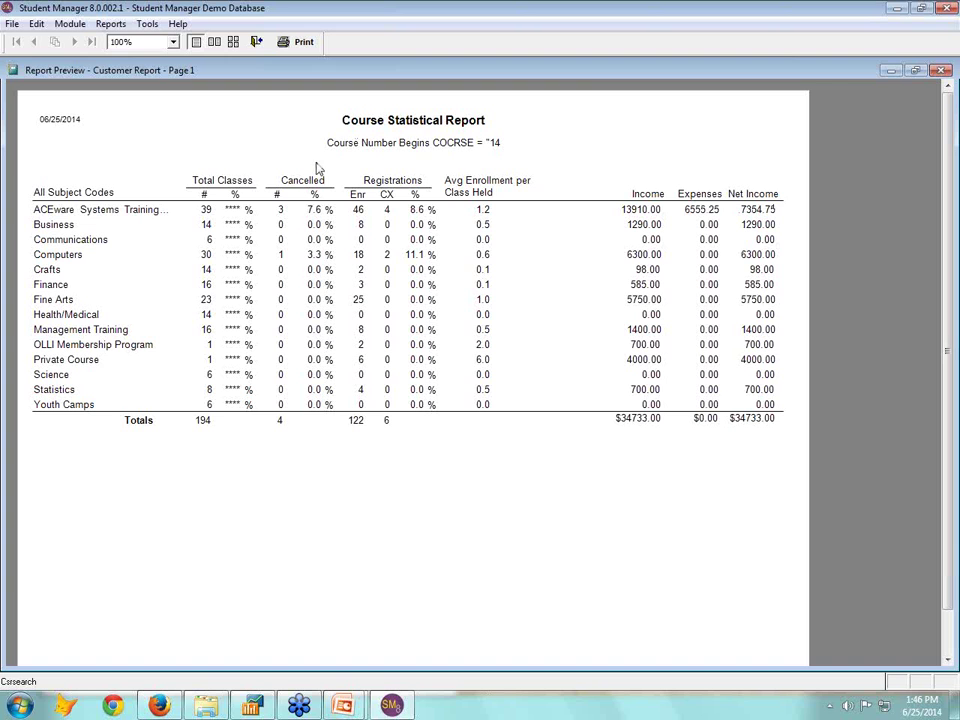
click(256, 41)
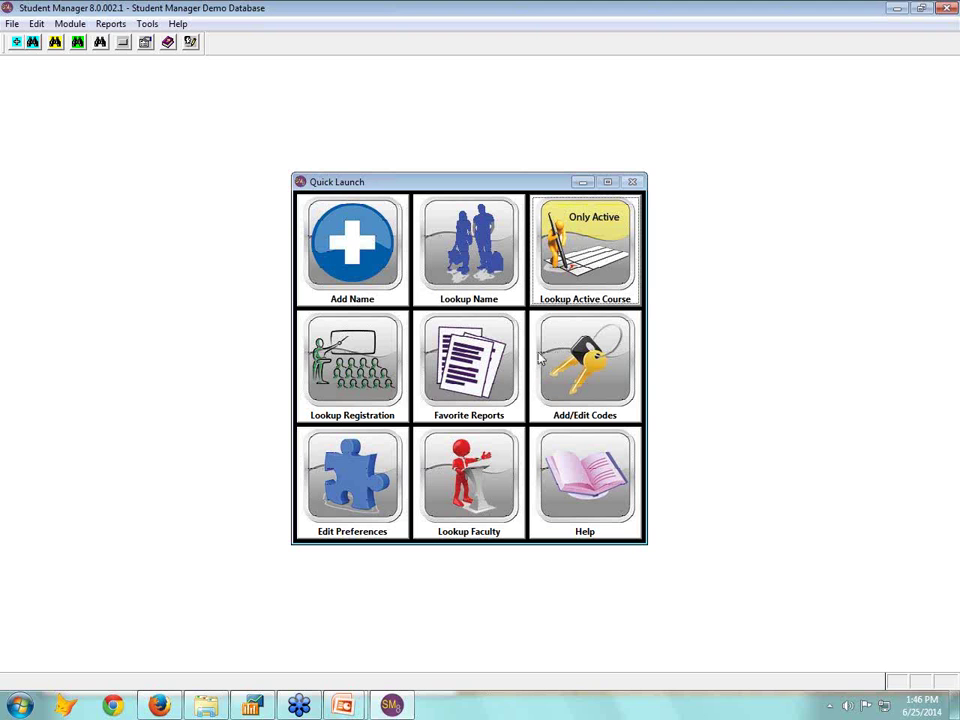
Open Password Maintenance for the current user, keep the ADMIN group, and read the Access Levels help
click(147, 23)
click(193, 161)
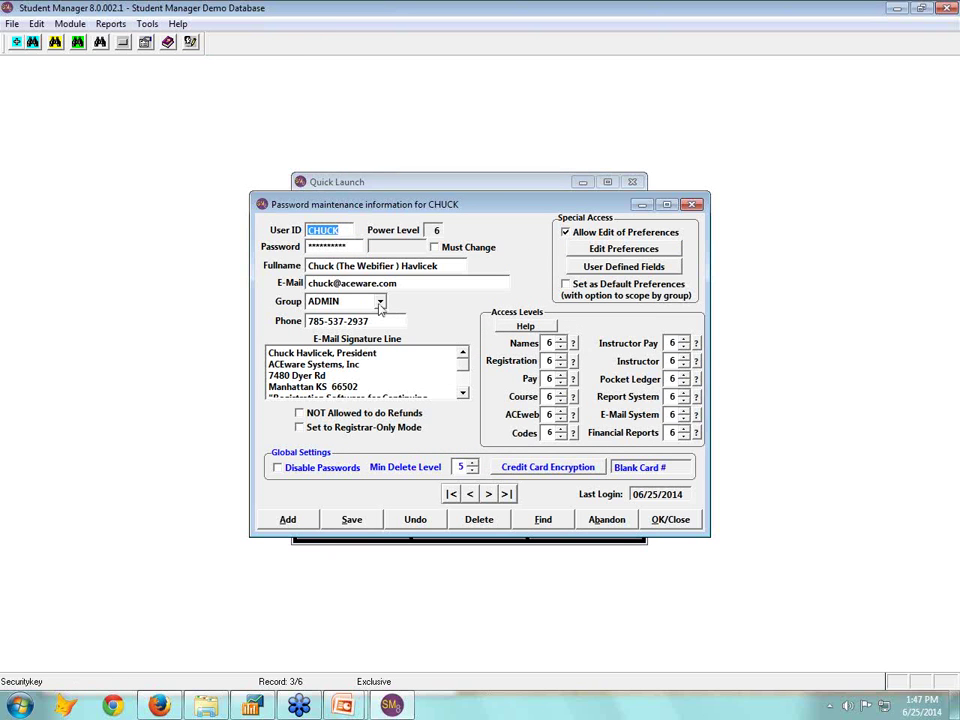
click(380, 301)
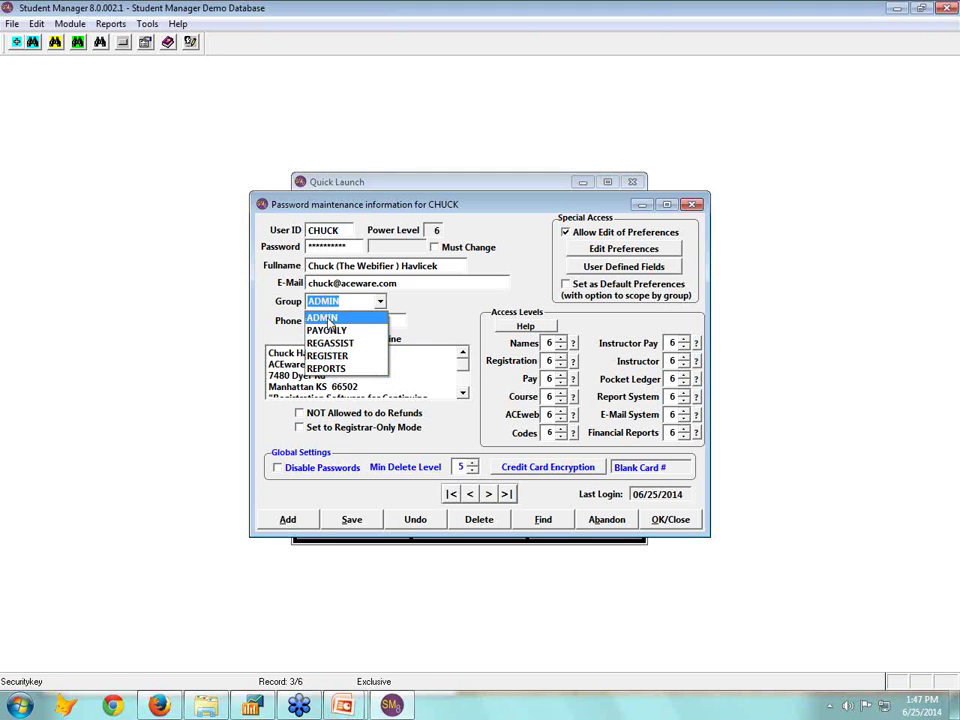
click(329, 319)
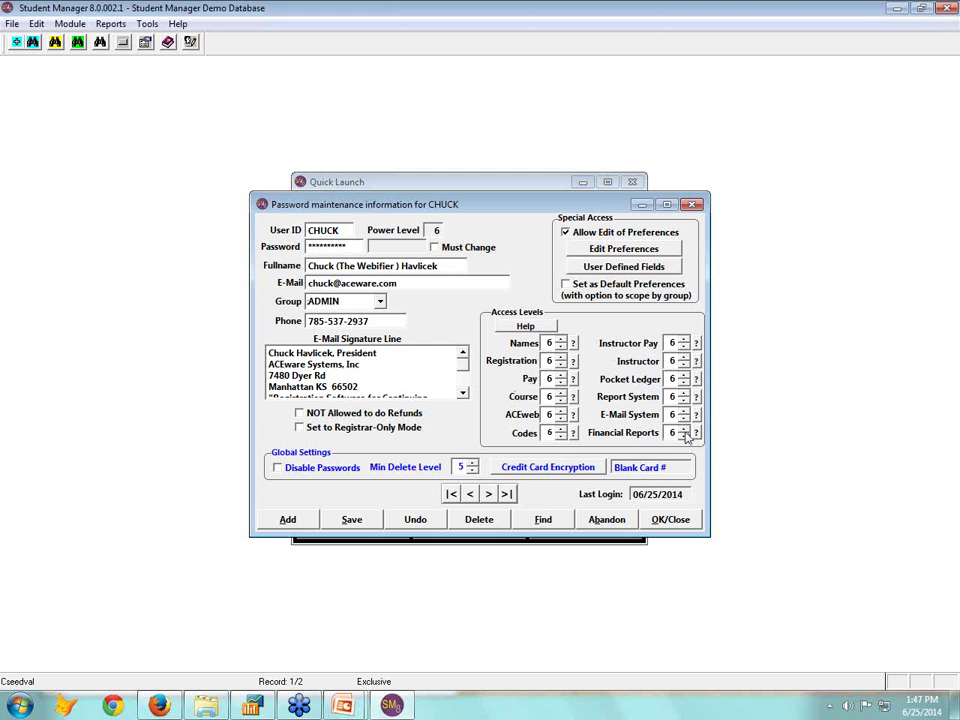
click(525, 326)
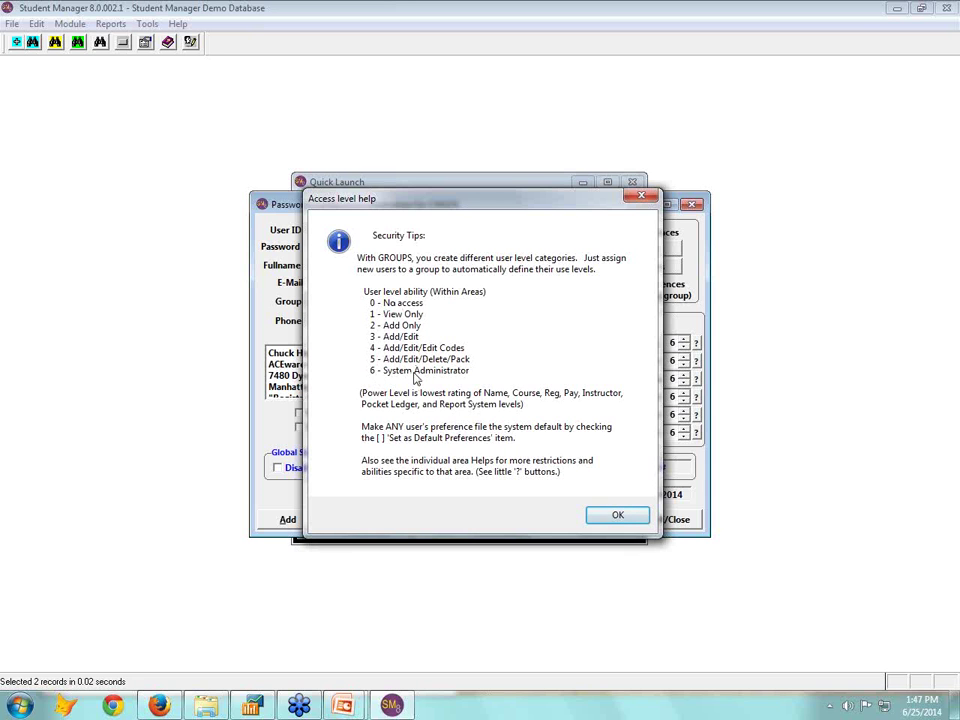
click(617, 518)
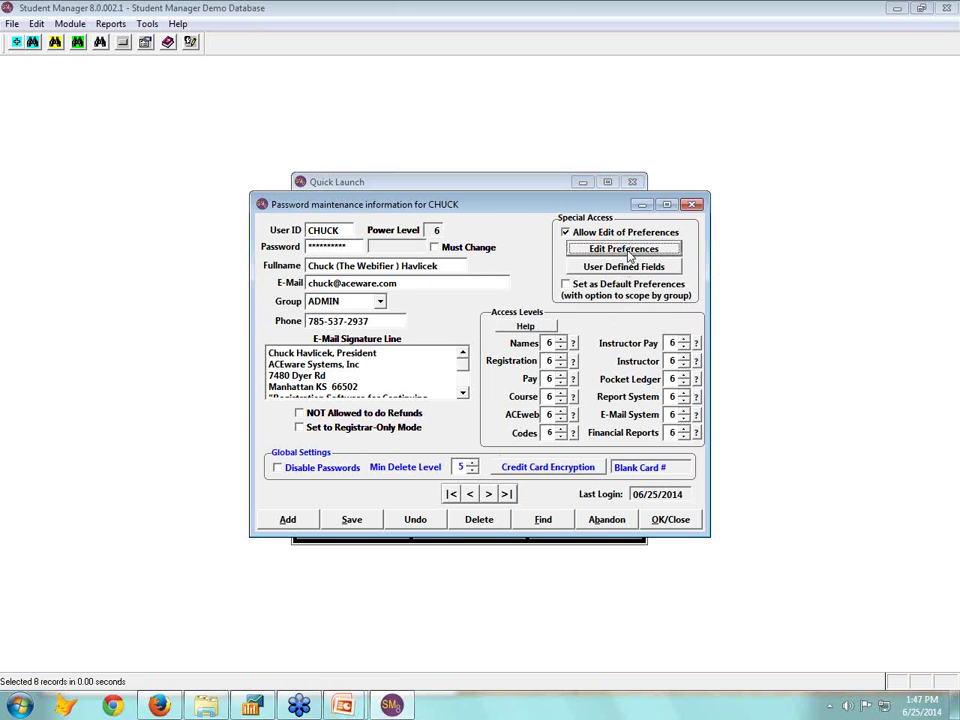
Change the Homeowner label to Alumni on the Names tab, review the other preference tabs, and save
click(628, 255)
drag(507, 193, 475, 195)
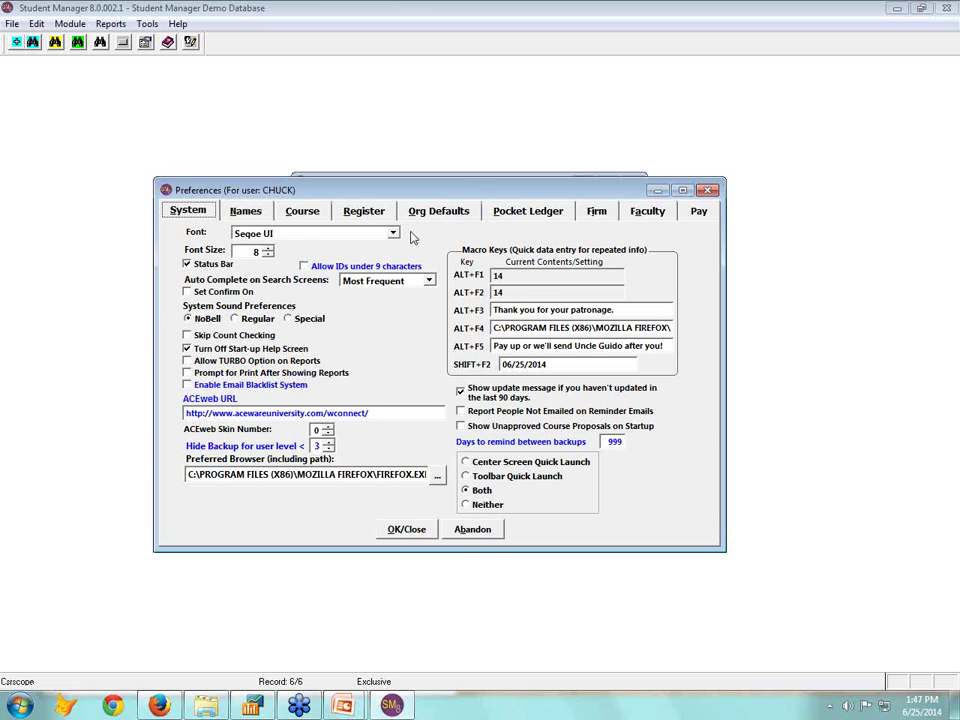
click(245, 211)
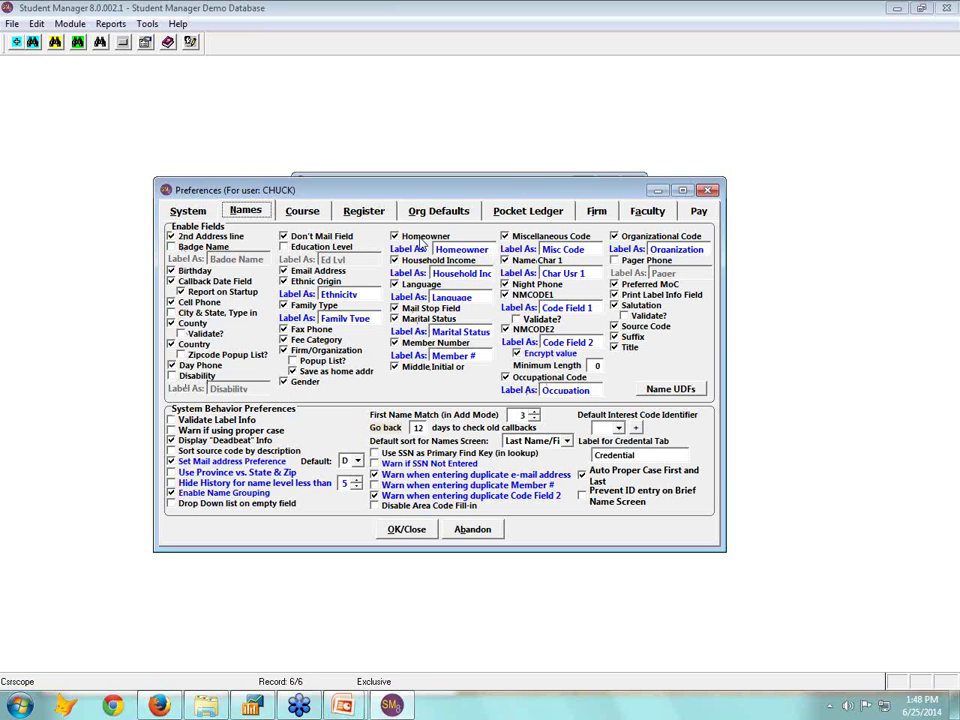
double_click(460, 249)
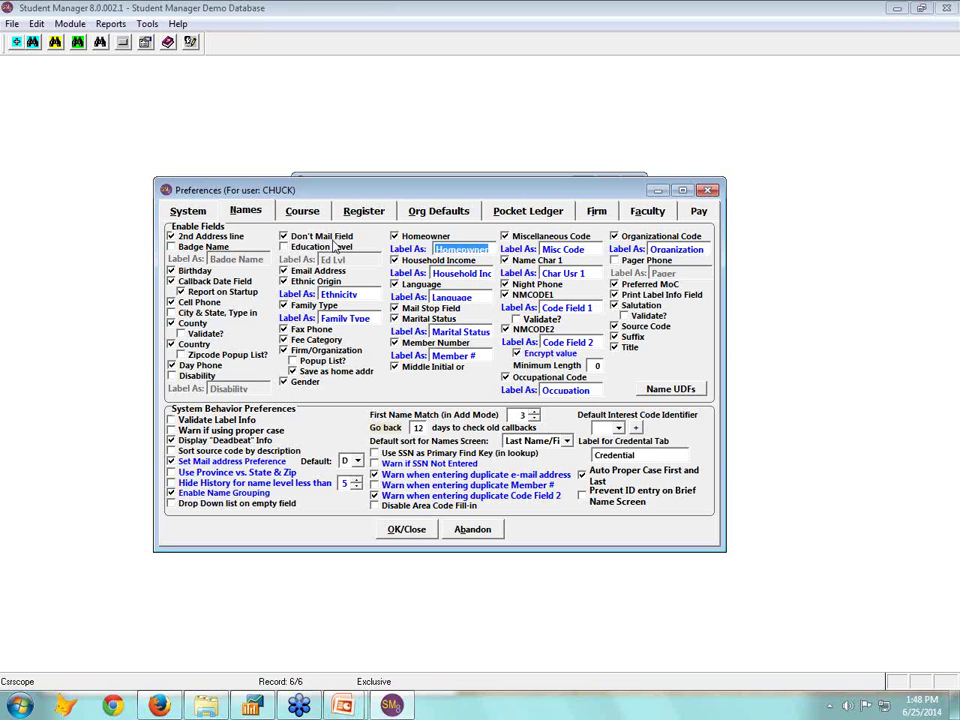
text(Alumni)
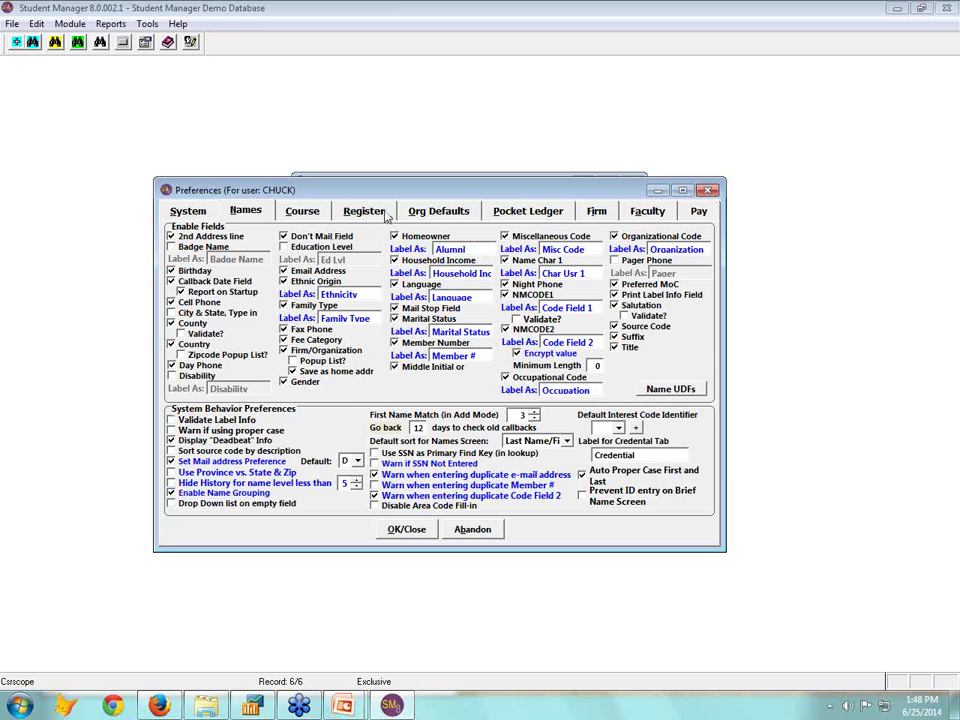
click(364, 211)
click(438, 211)
click(527, 211)
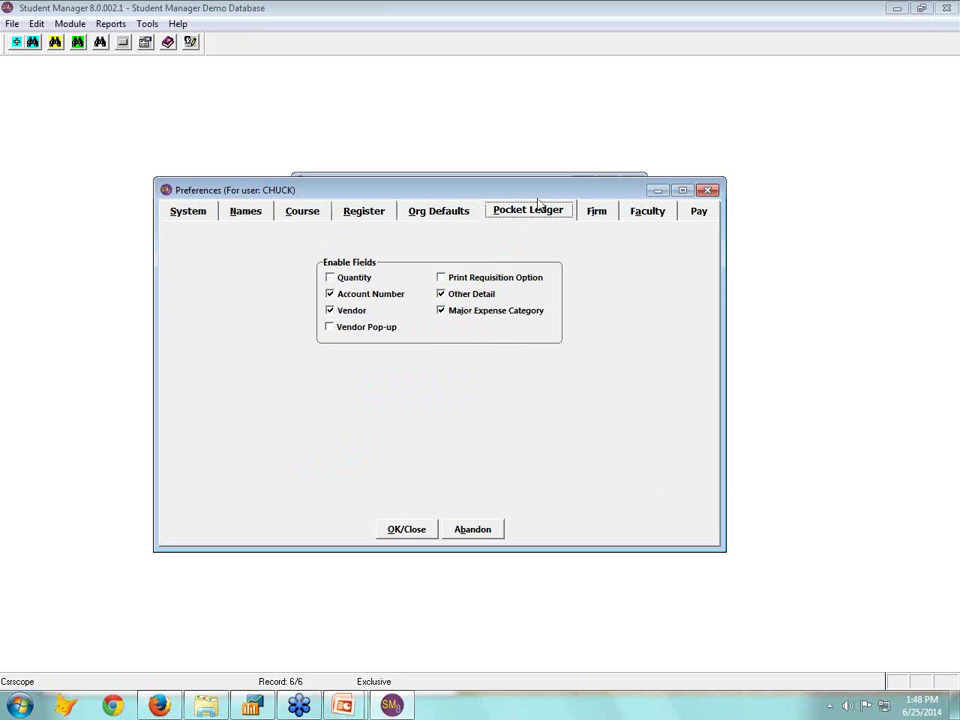
click(398, 528)
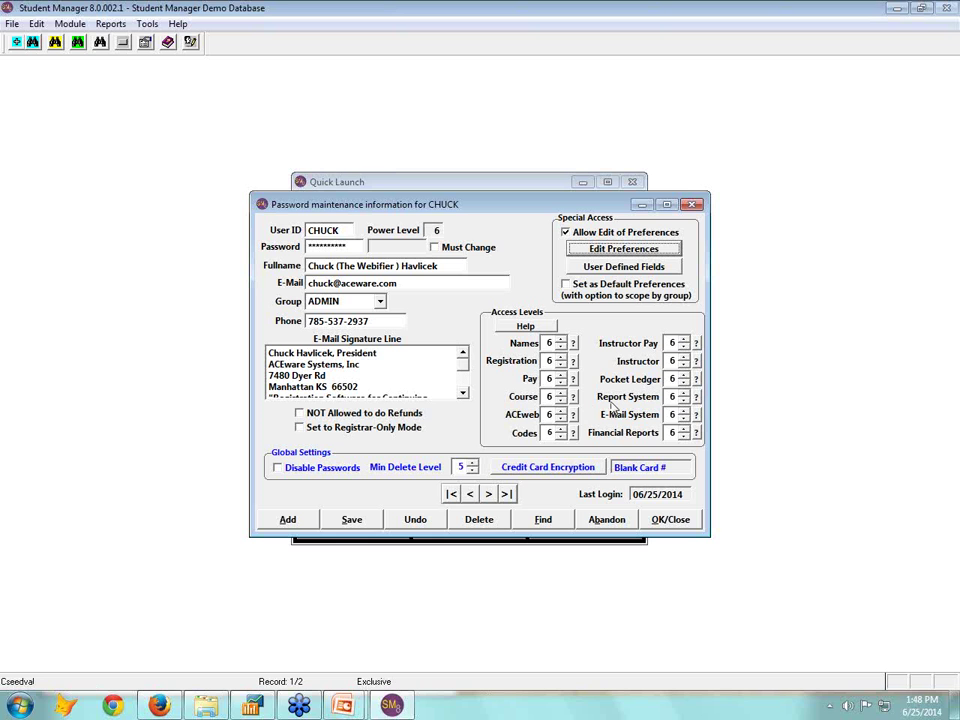
Inspect the Name UDFs (License #, High School, Mem Since, Donations), abandon them unchanged, and close preferences
click(624, 249)
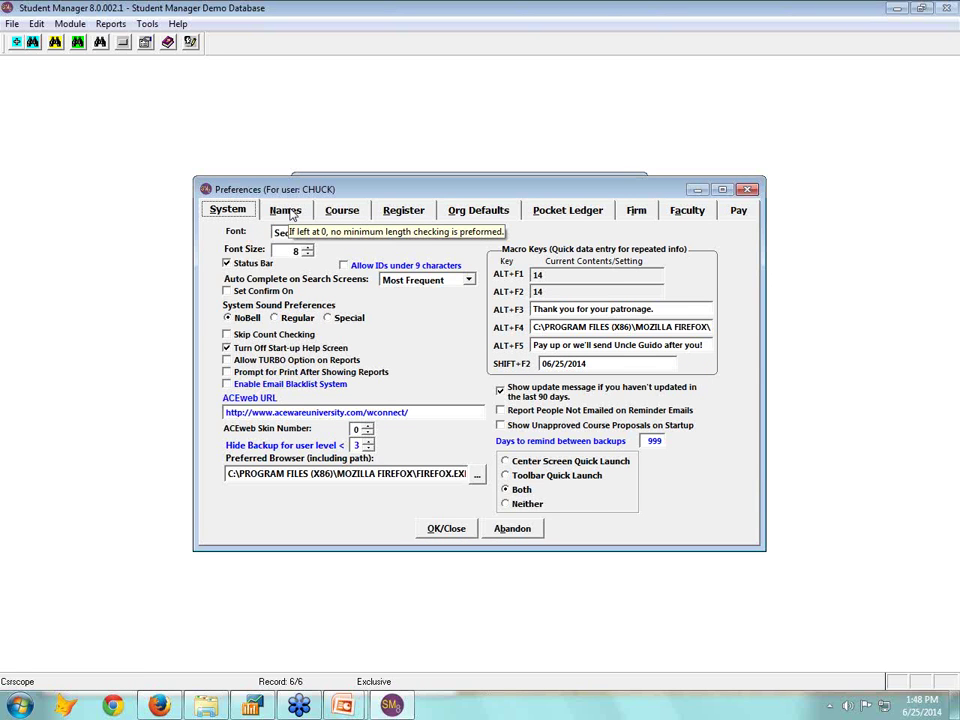
click(286, 211)
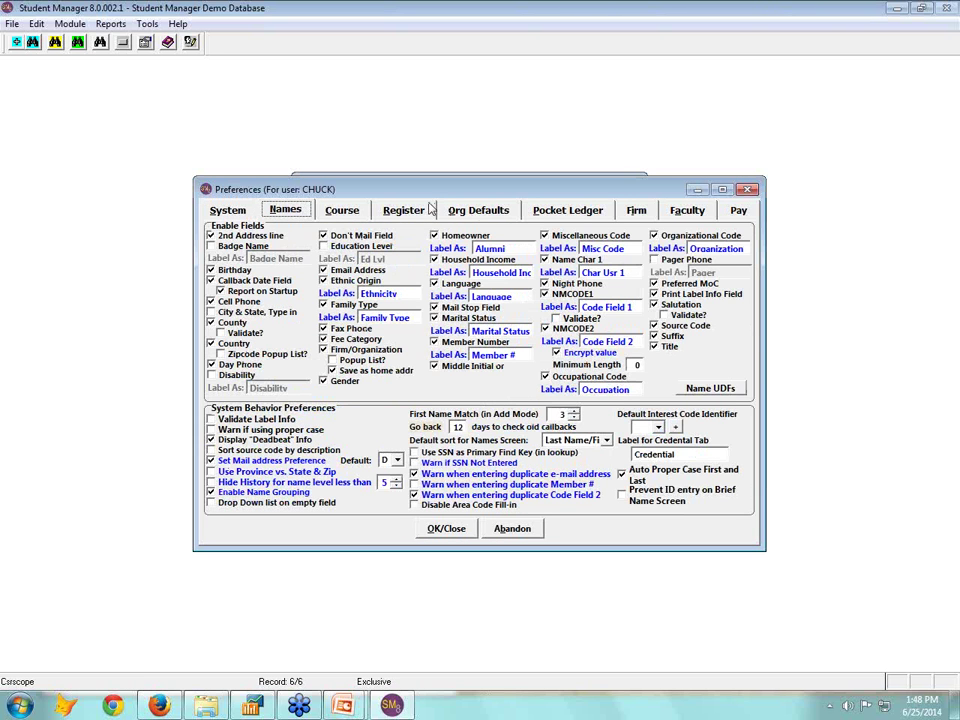
click(722, 392)
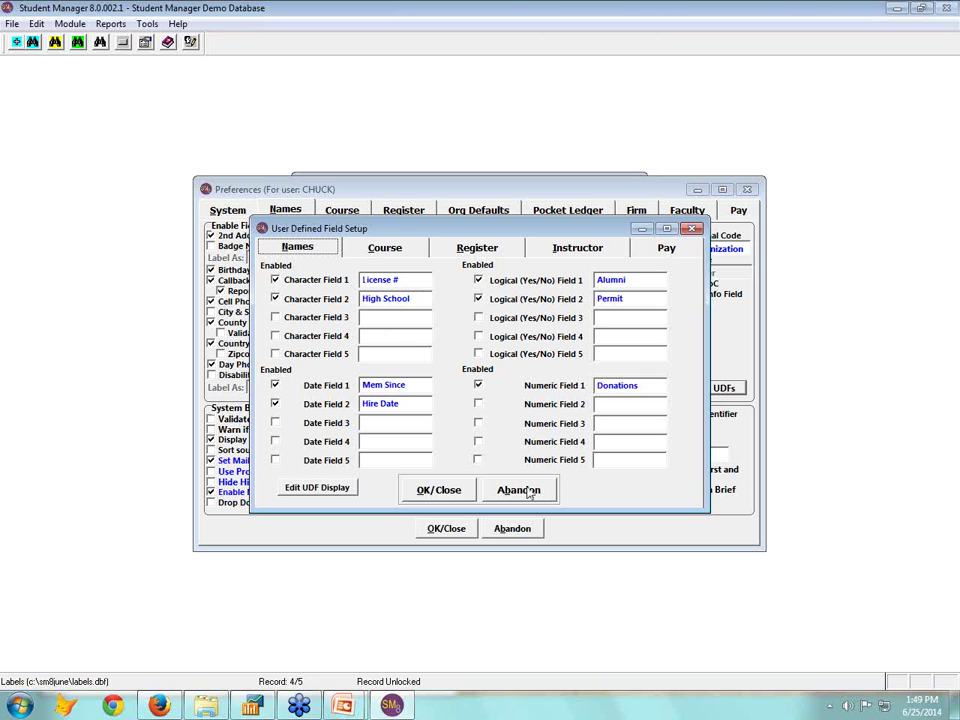
click(529, 492)
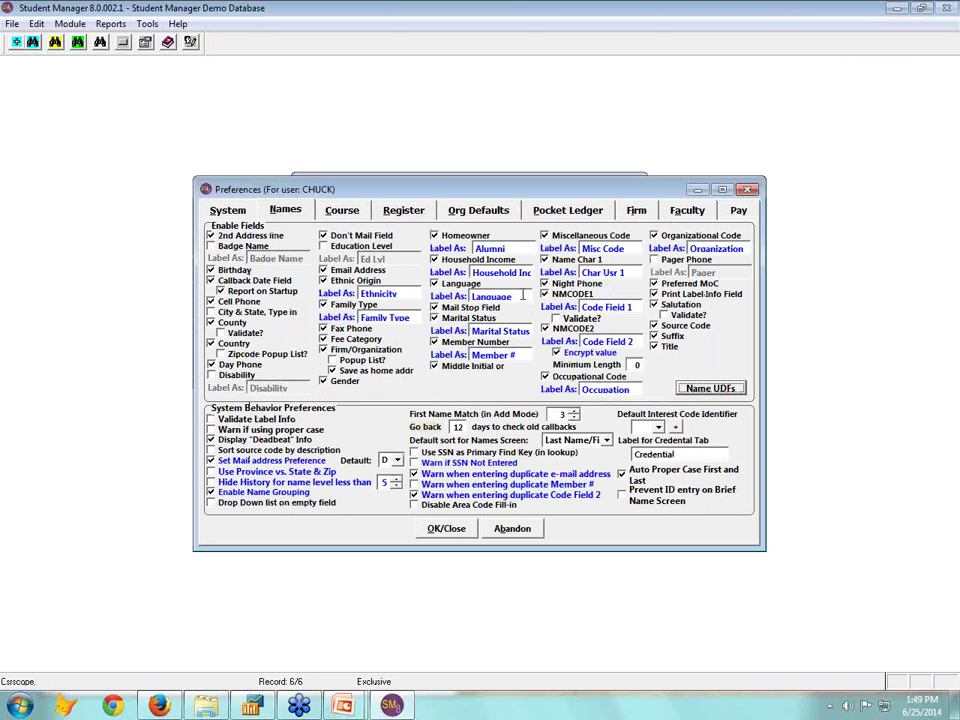
click(451, 533)
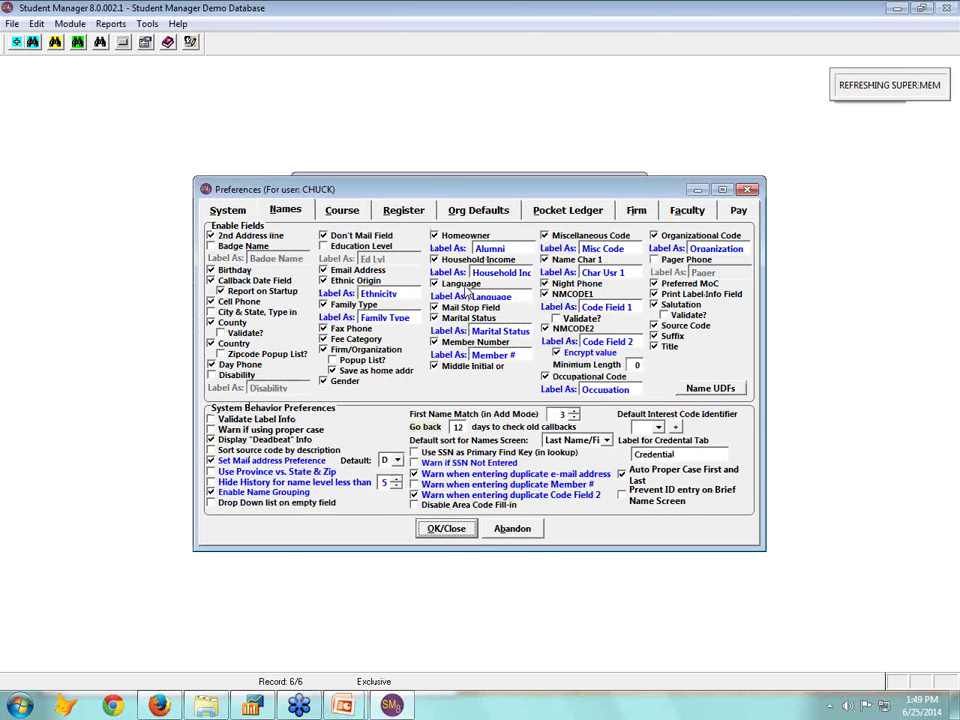
click(670, 520)
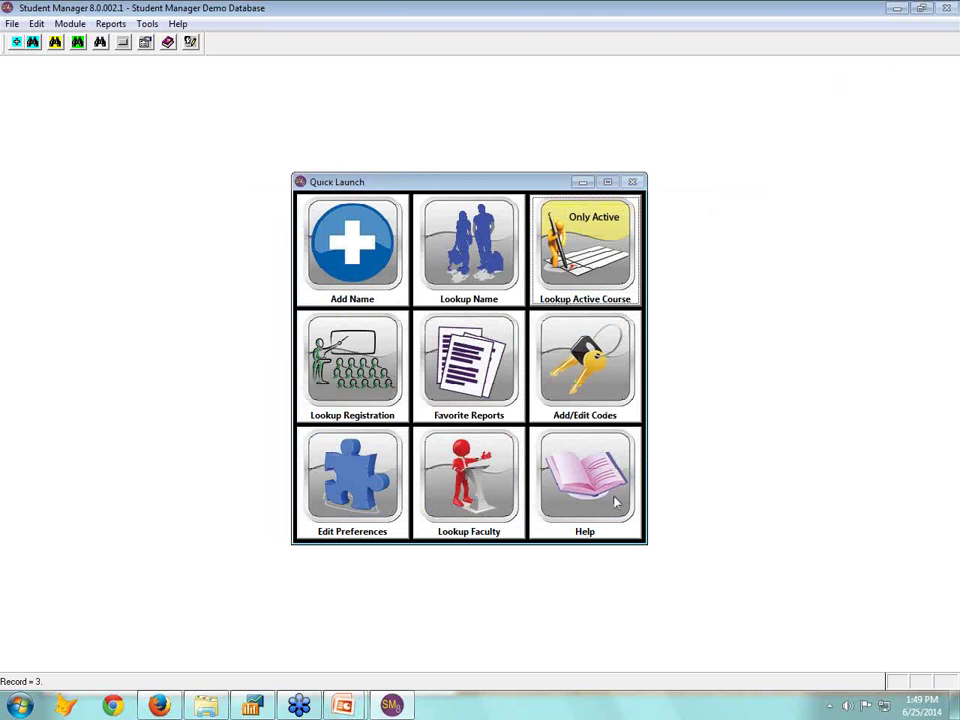
click(454, 245)
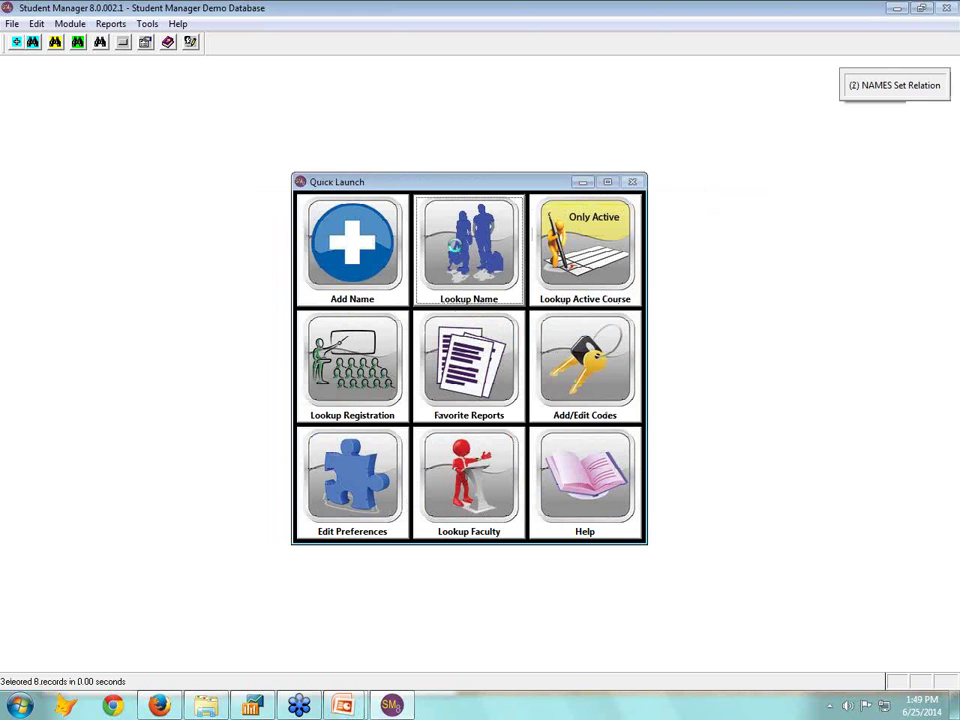
click(700, 280)
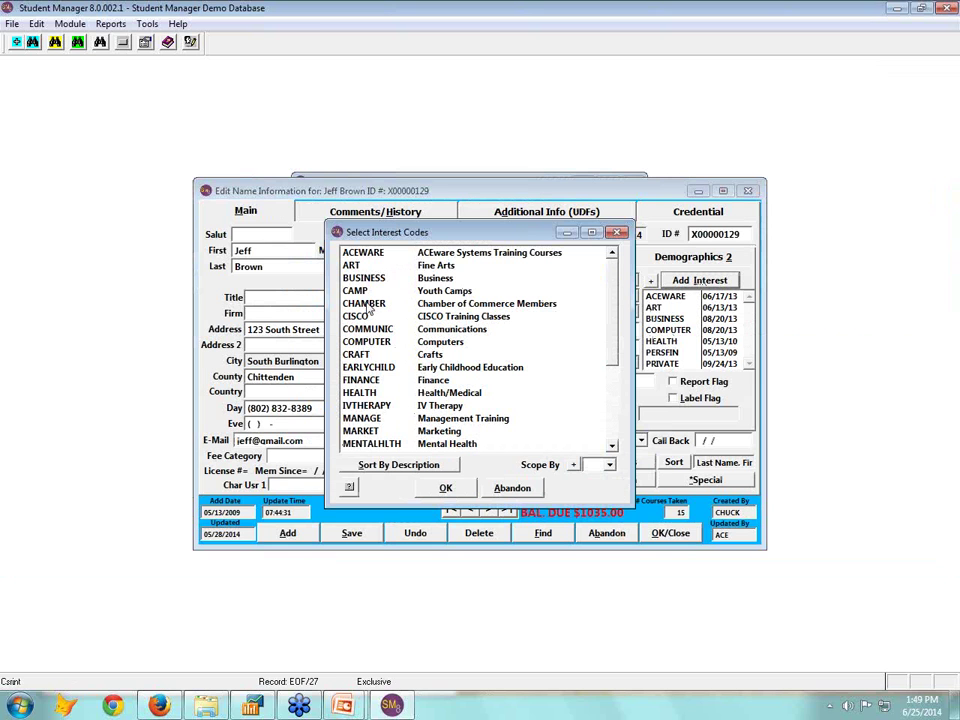
click(512, 488)
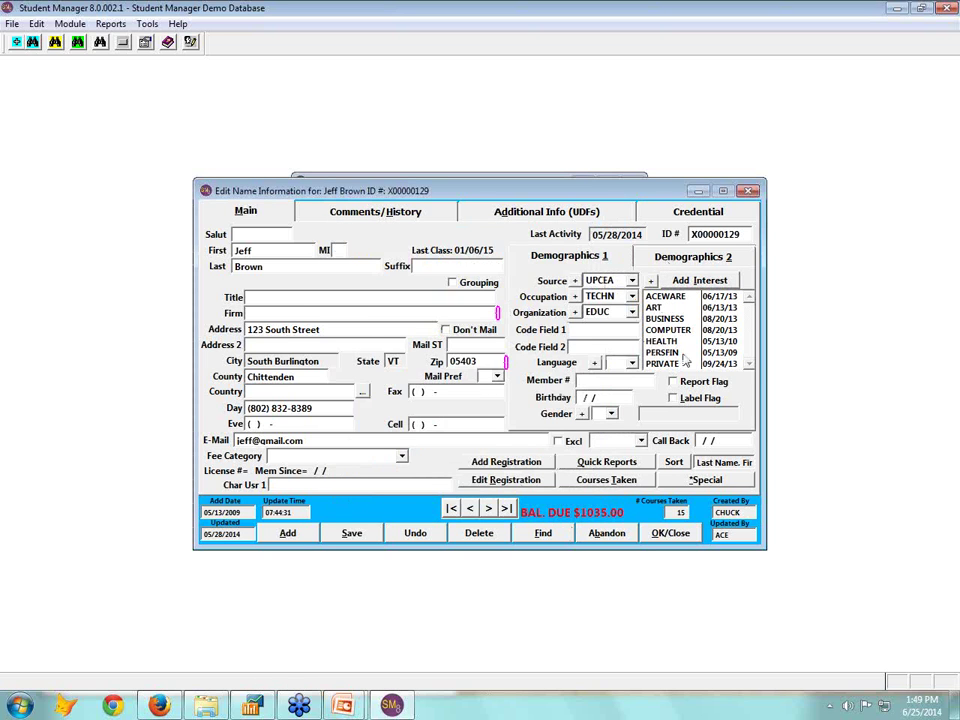
click(664, 213)
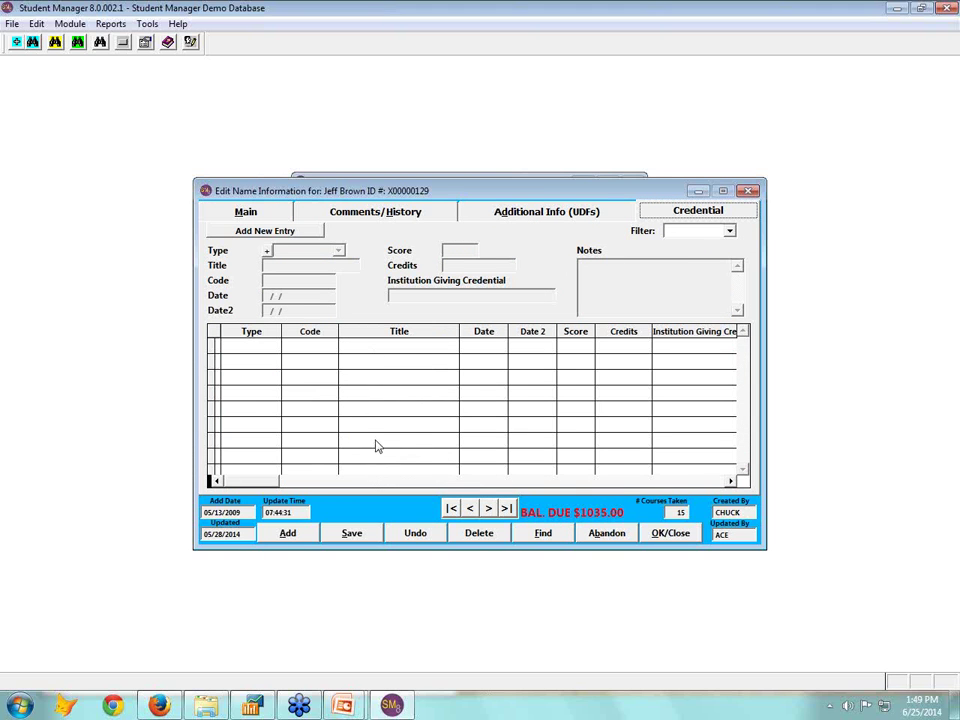
click(266, 213)
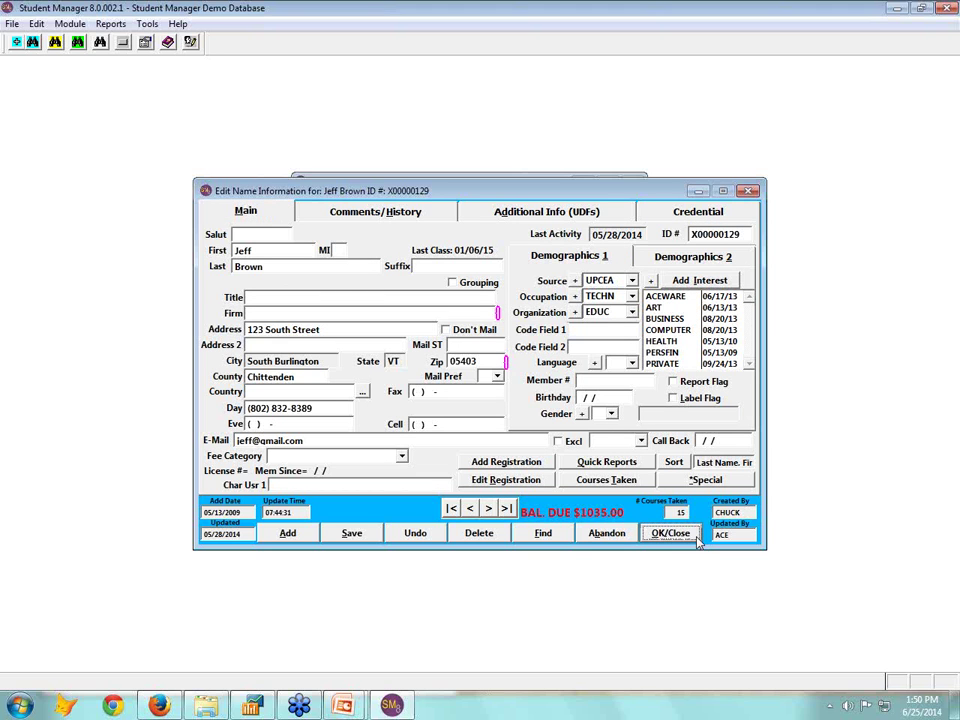
Save the student record and open course 14FACE010B's Additional Info fields
click(670, 533)
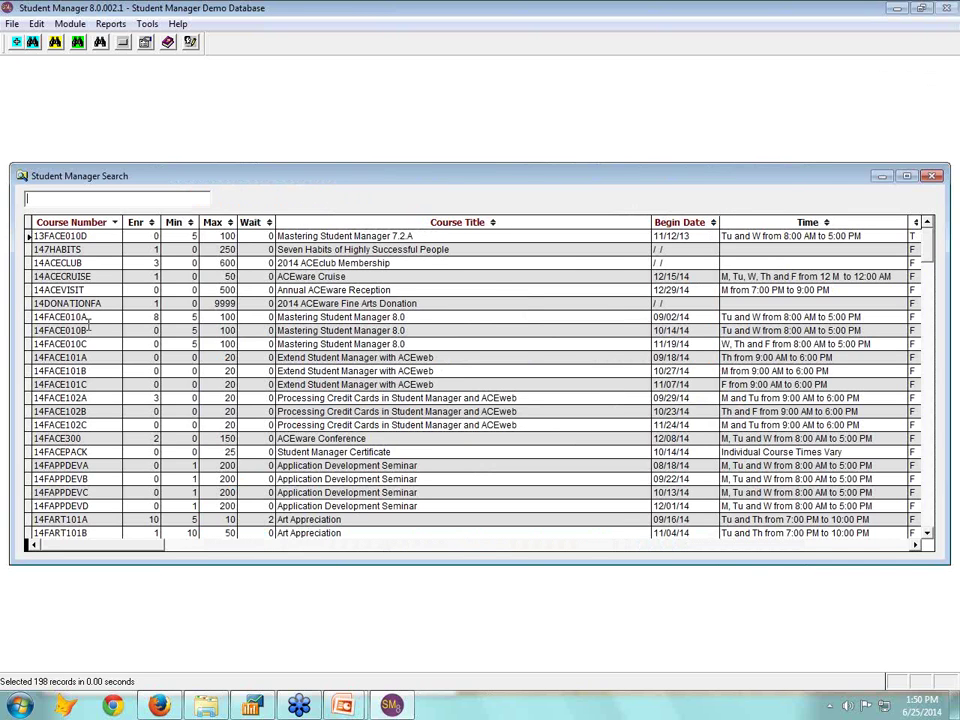
double_click(88, 330)
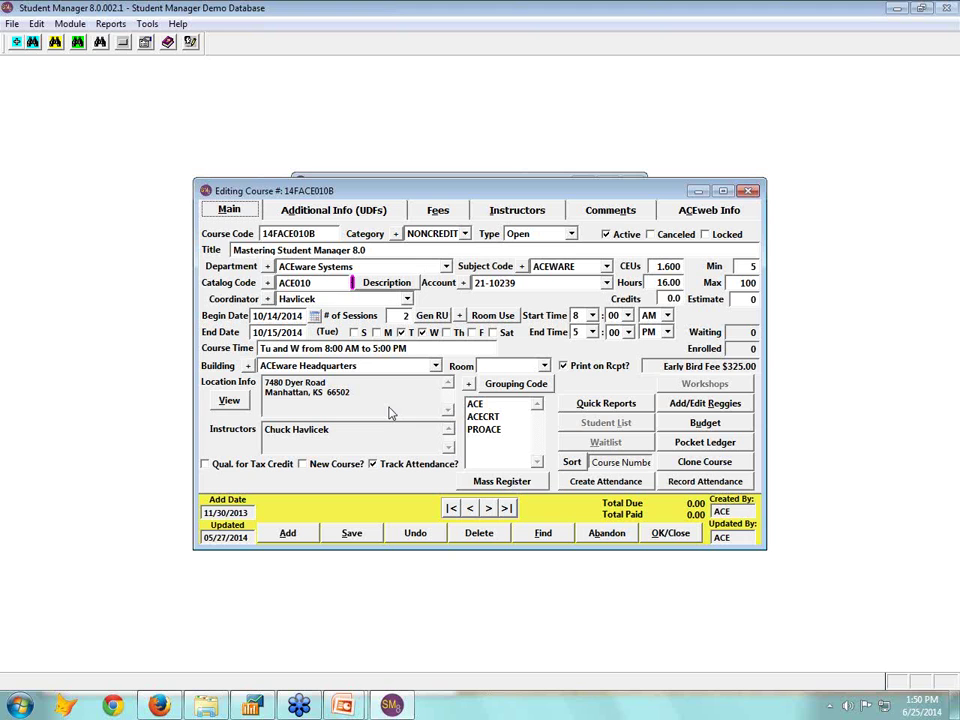
click(383, 211)
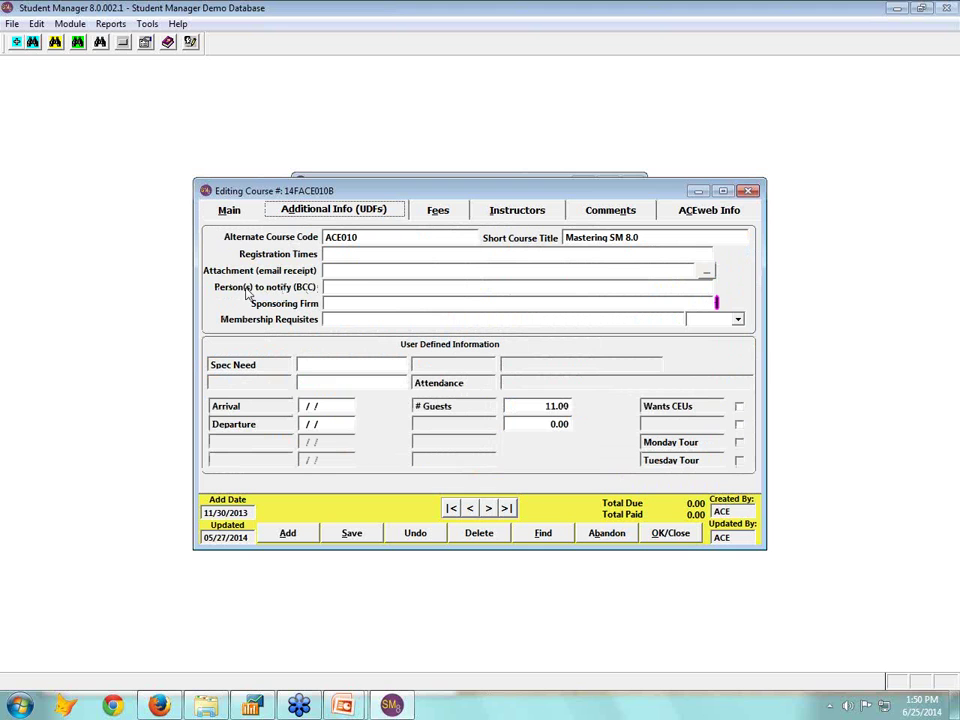
Enter the notification e-mail address in the Person(s) to notify (BCC) field
click(365, 289)
click(937, 204)
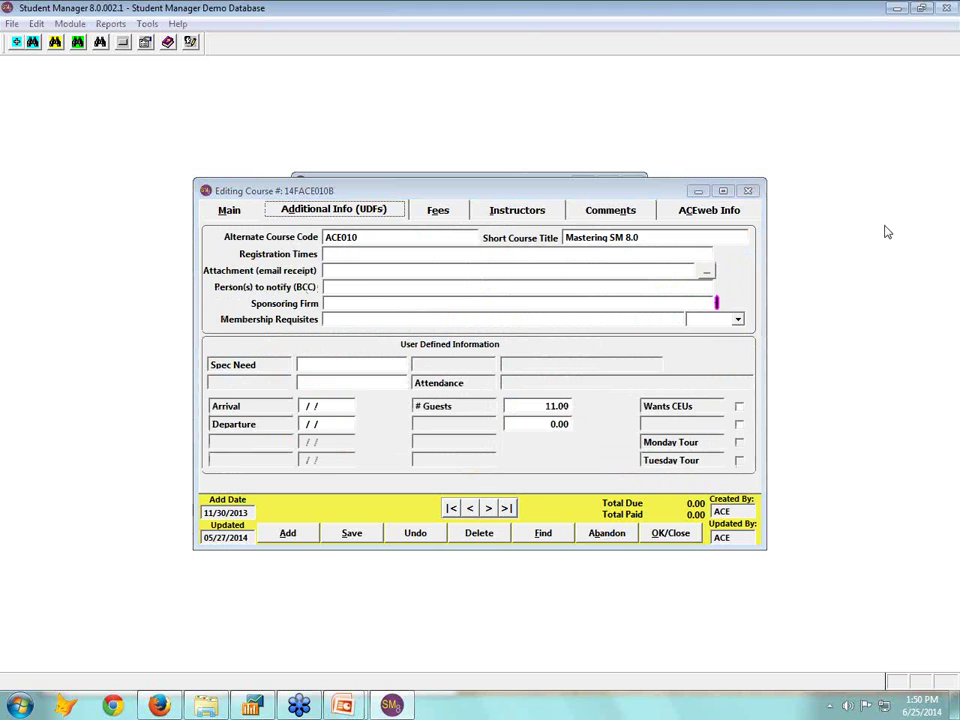
right_click(868, 245)
click(845, 234)
drag(178, 290, 316, 284)
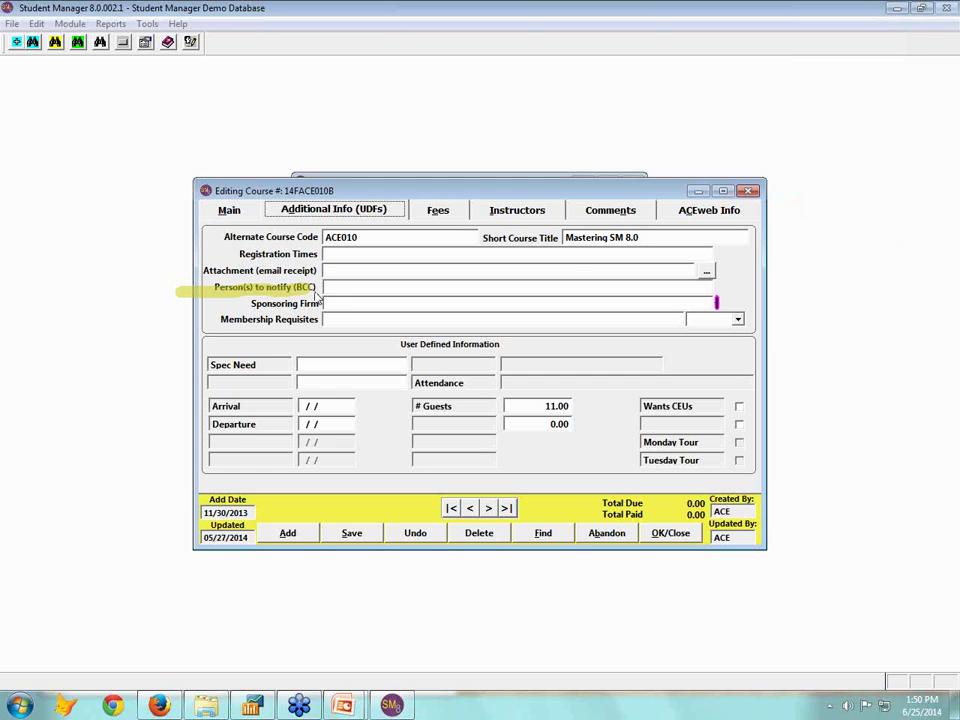
click(334, 288)
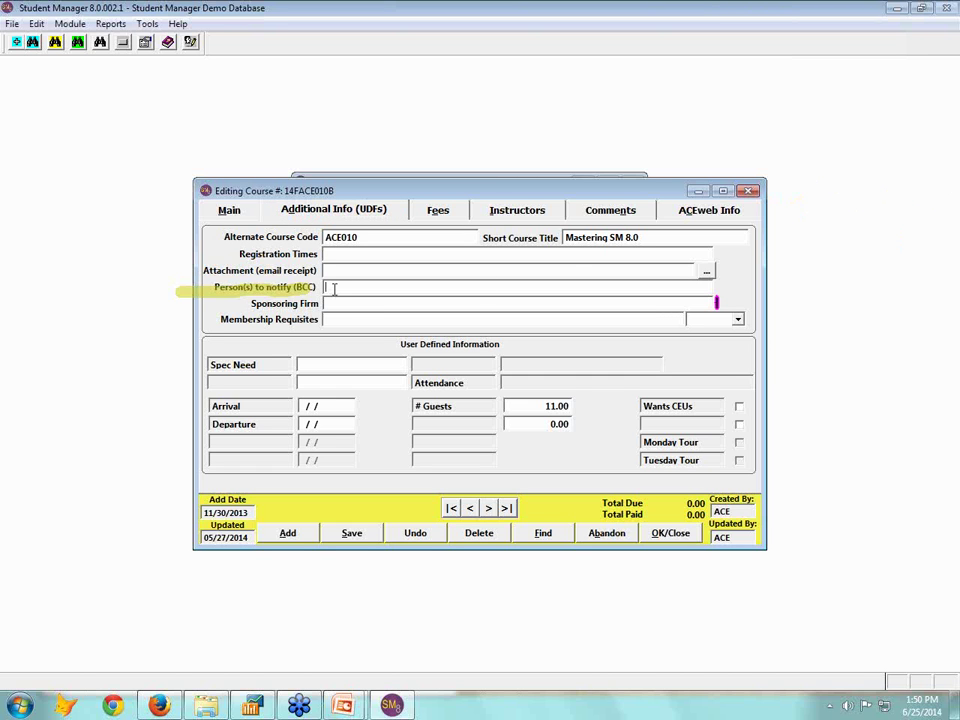
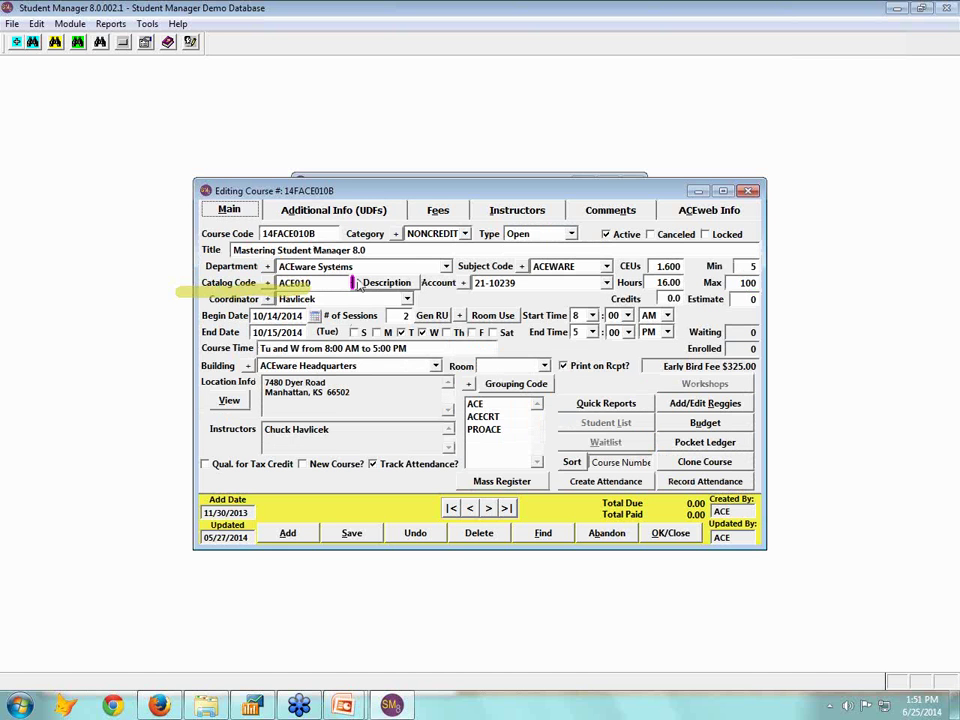
click(229, 210)
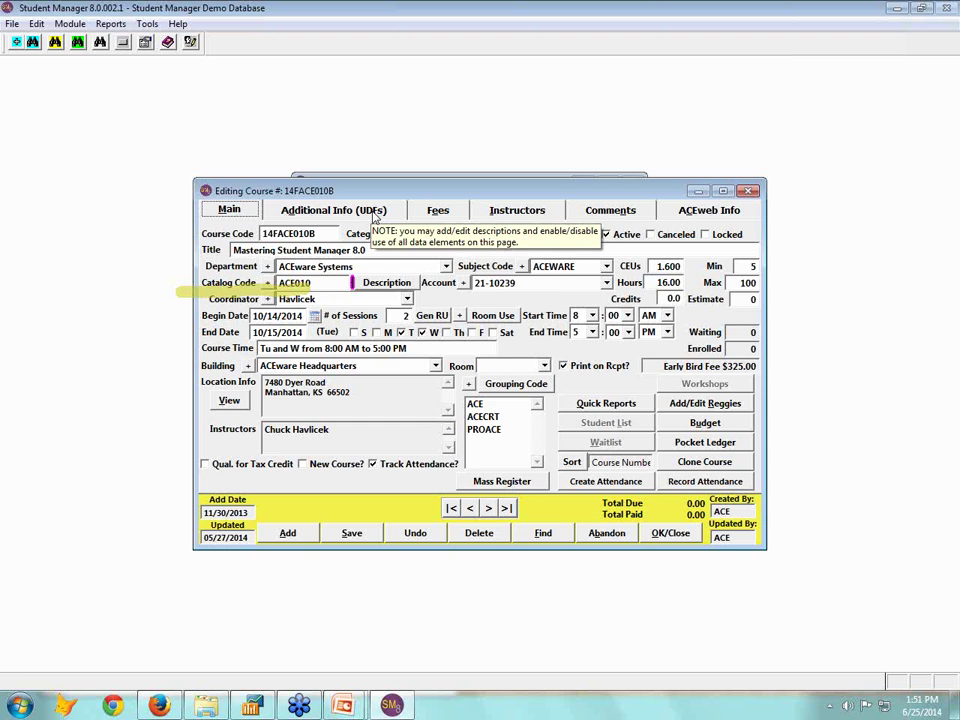
click(375, 212)
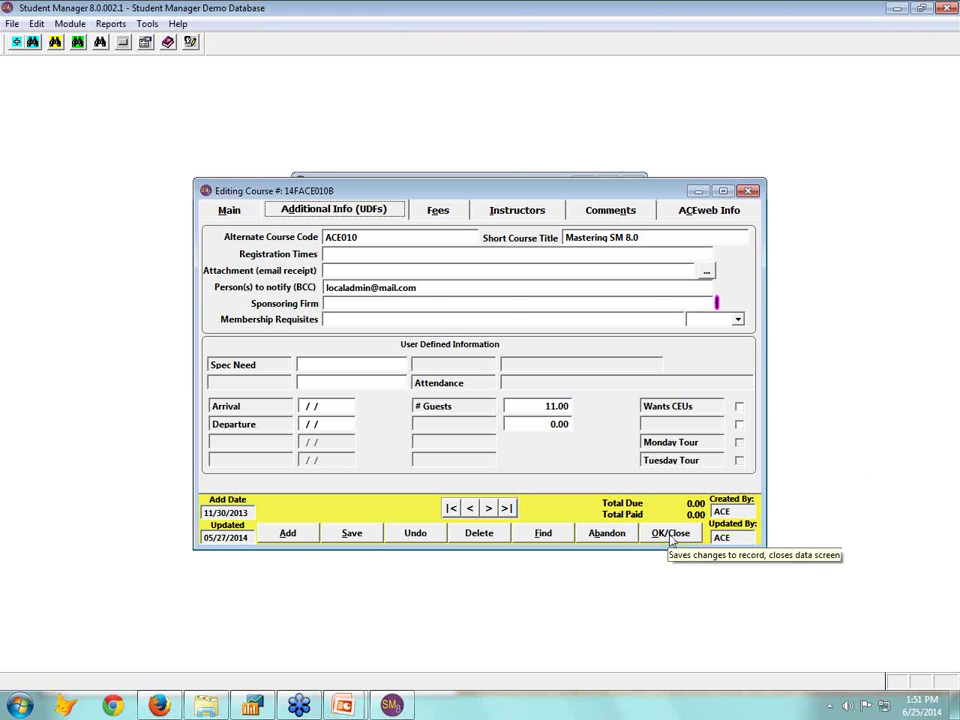
Save and close the 14FACE010B course record
click(671, 534)
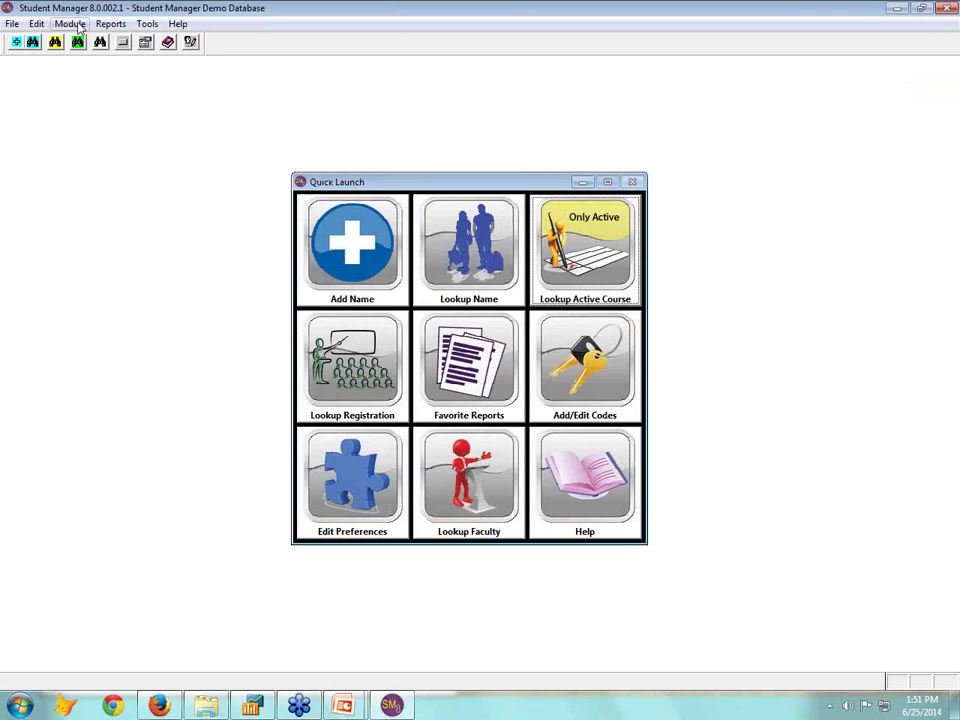
click(110, 24)
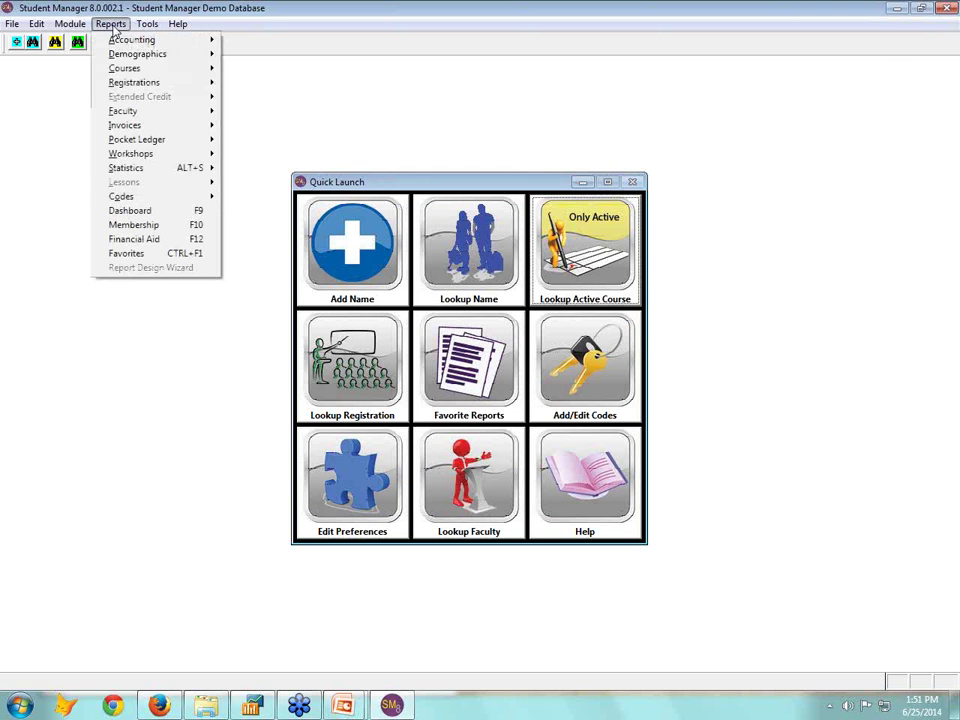
click(406, 133)
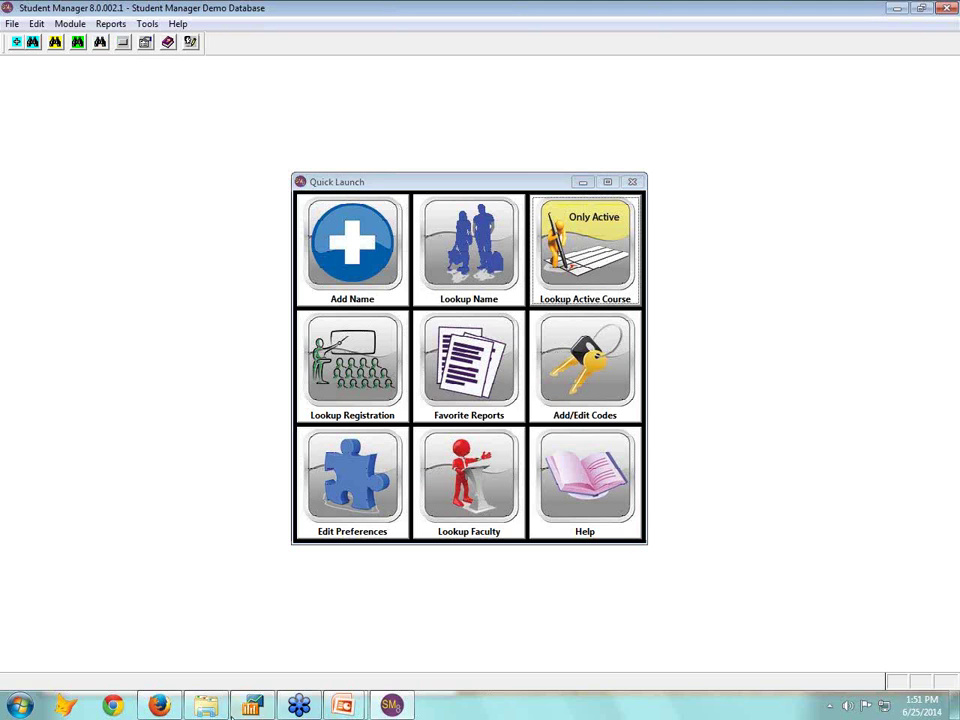
Bring Firefox to the front and scroll through ACEware's pricing page, returning to the top
click(160, 706)
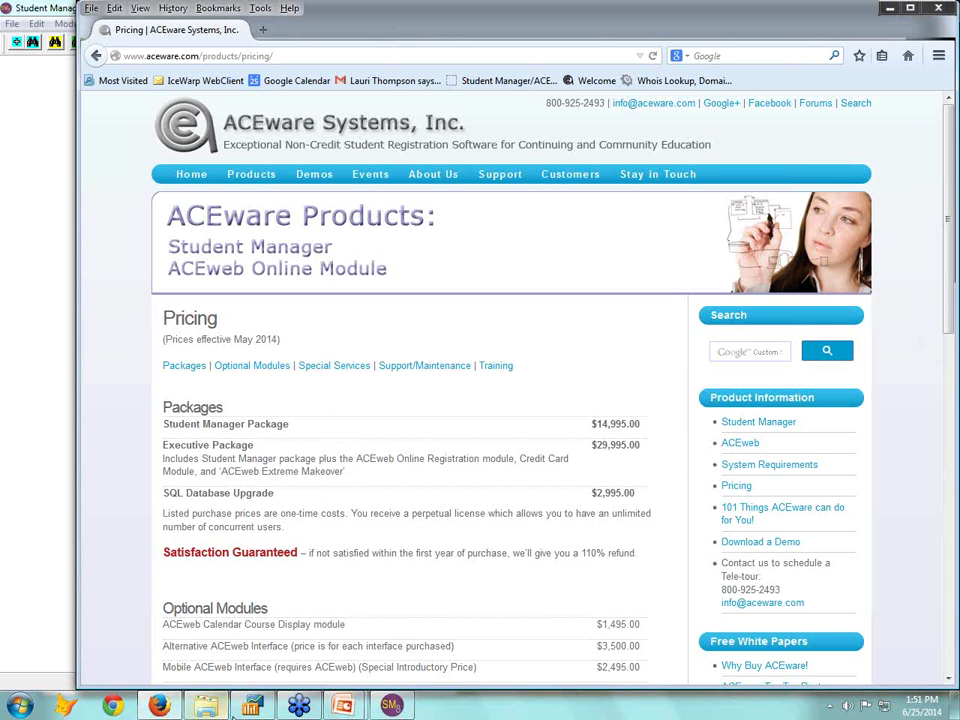
click(393, 706)
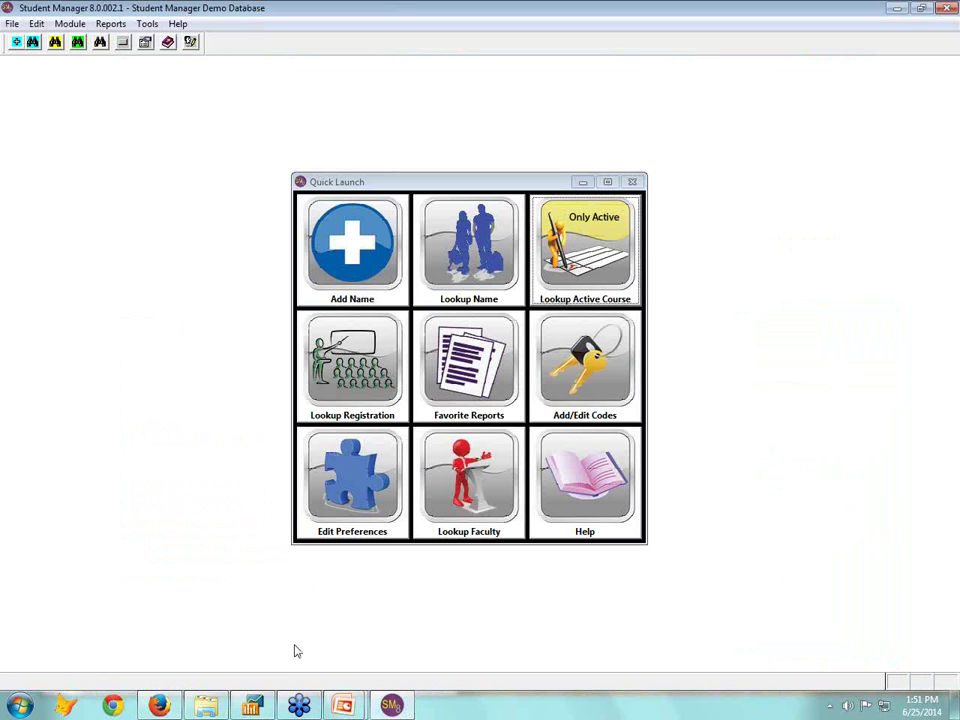
click(160, 706)
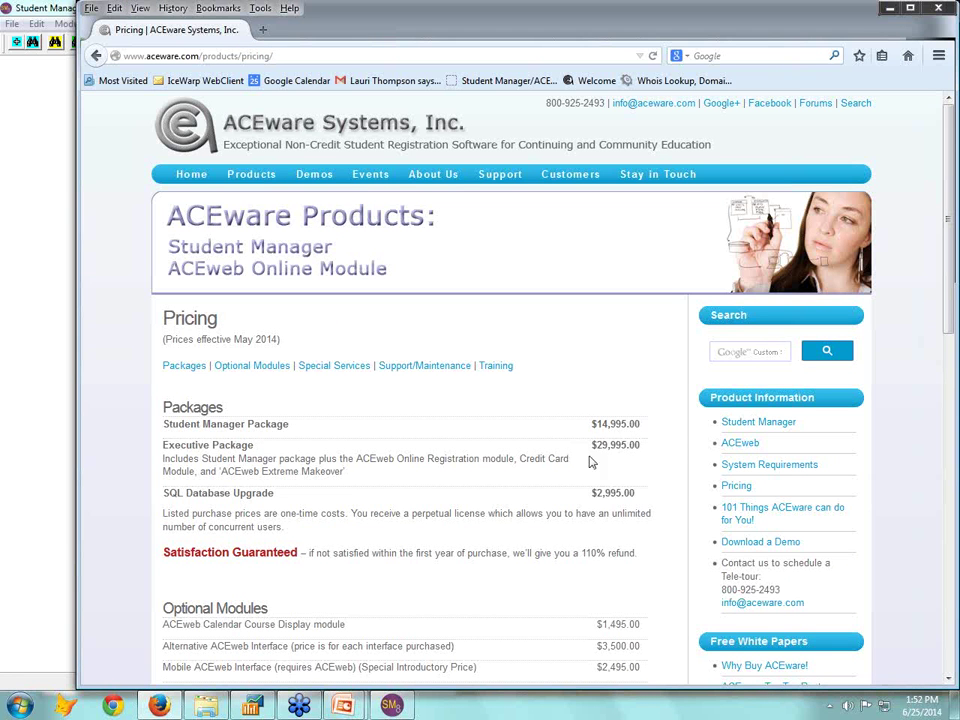
scroll(602, 540, down, 3)
scroll(602, 540, down, 2)
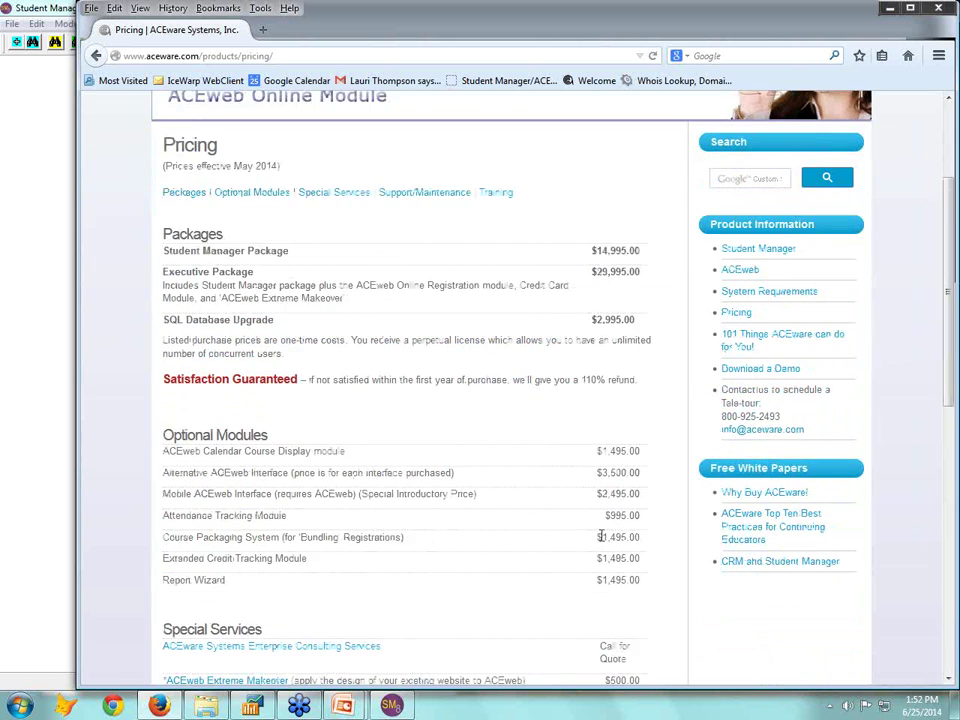
scroll(611, 536, up, 5)
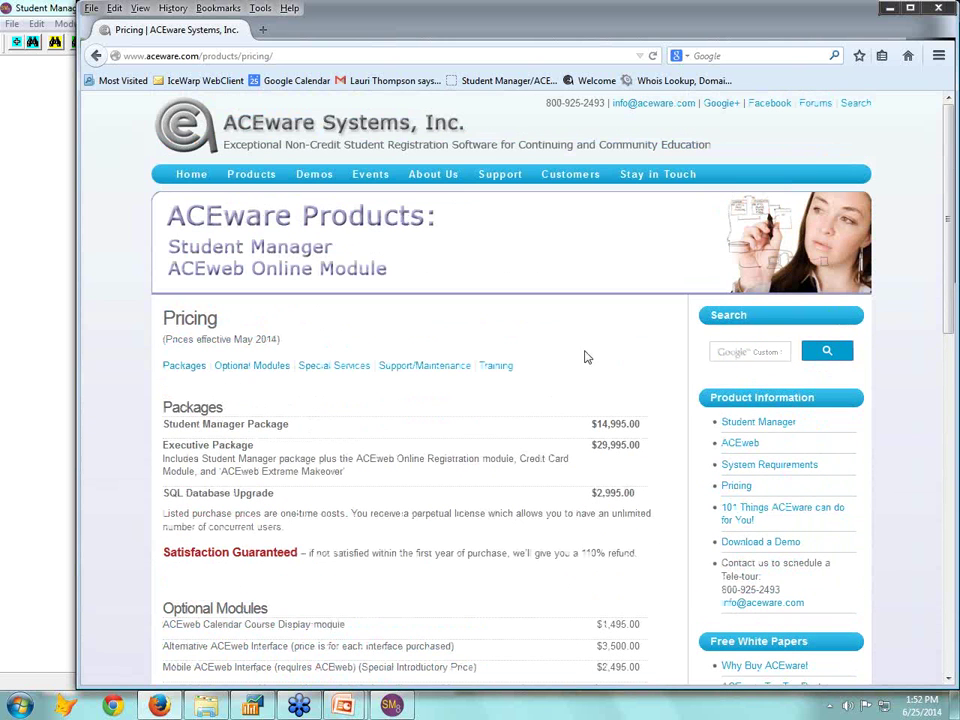
Minimize Firefox and open the Statistics > Tracking Codes report
click(888, 12)
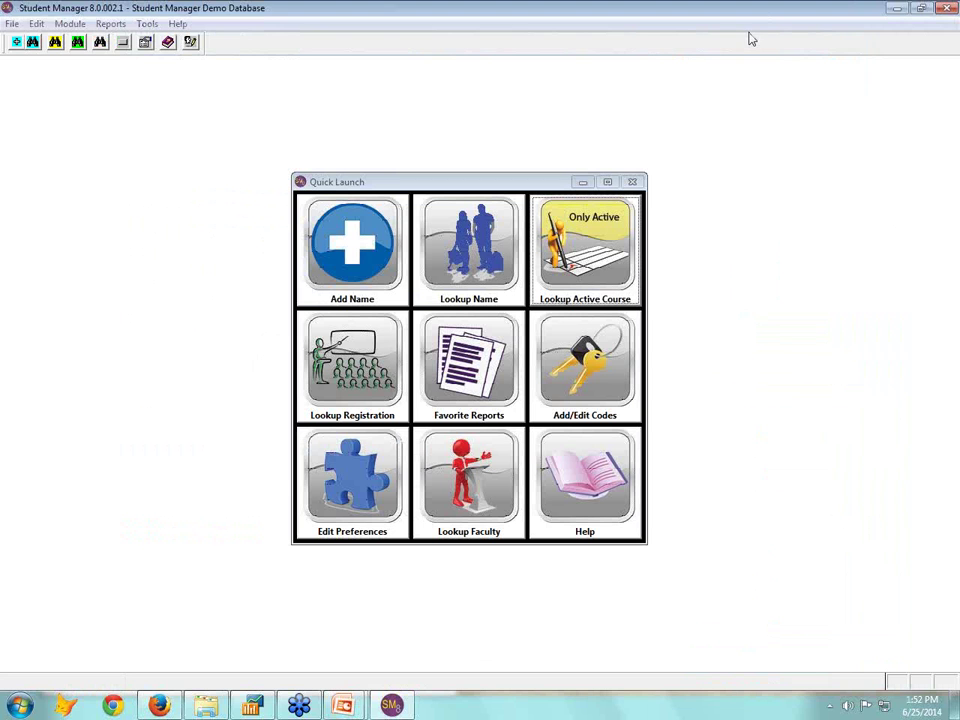
click(76, 25)
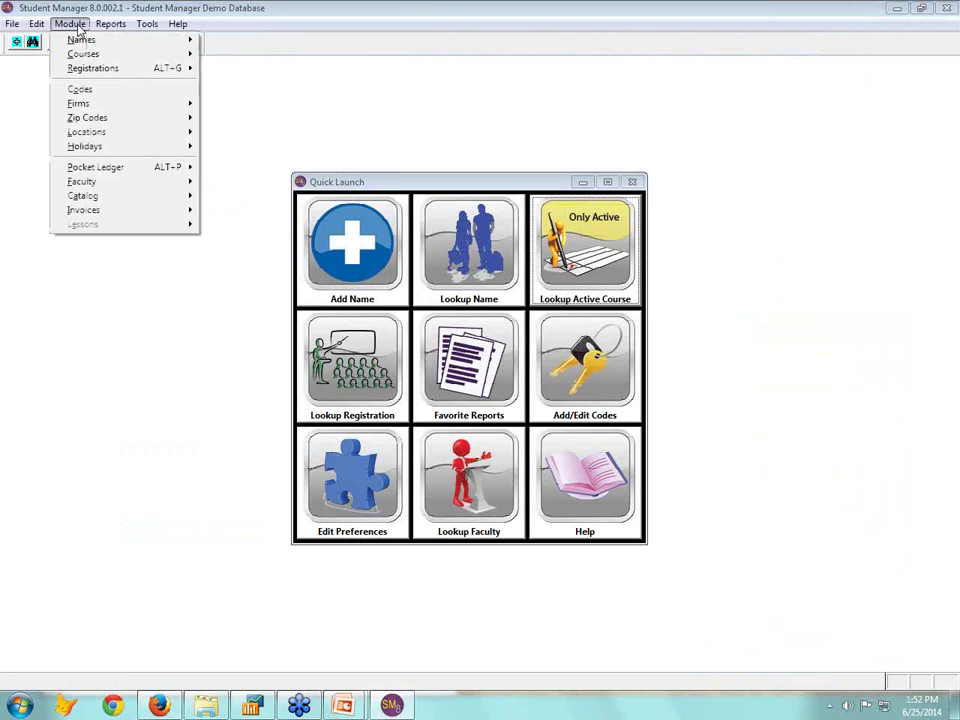
mouse_move(110, 24)
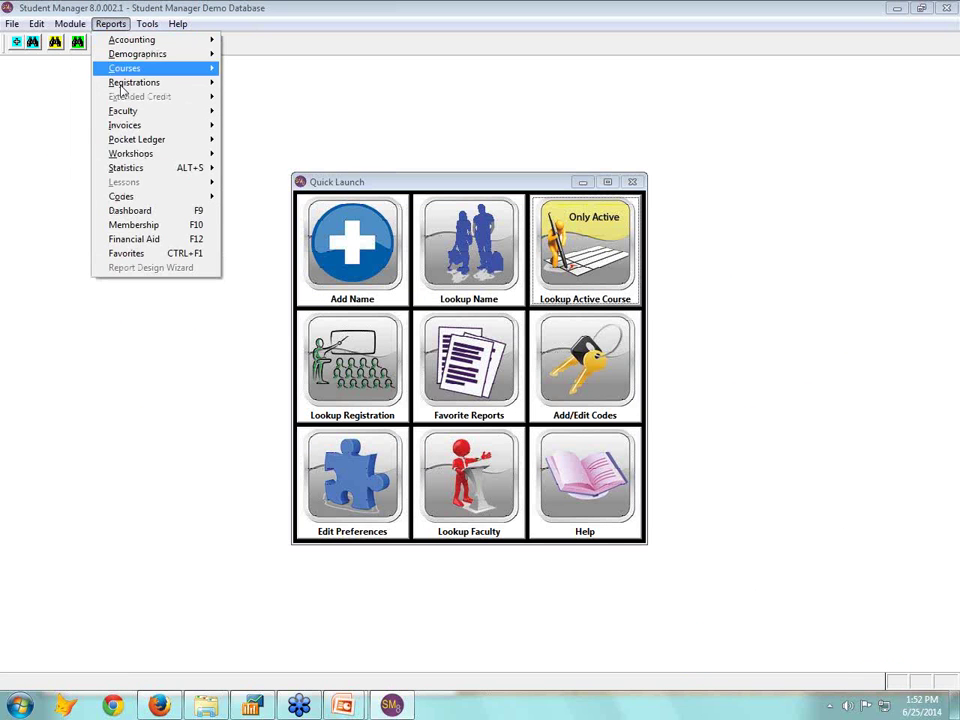
mouse_move(130, 167)
click(268, 197)
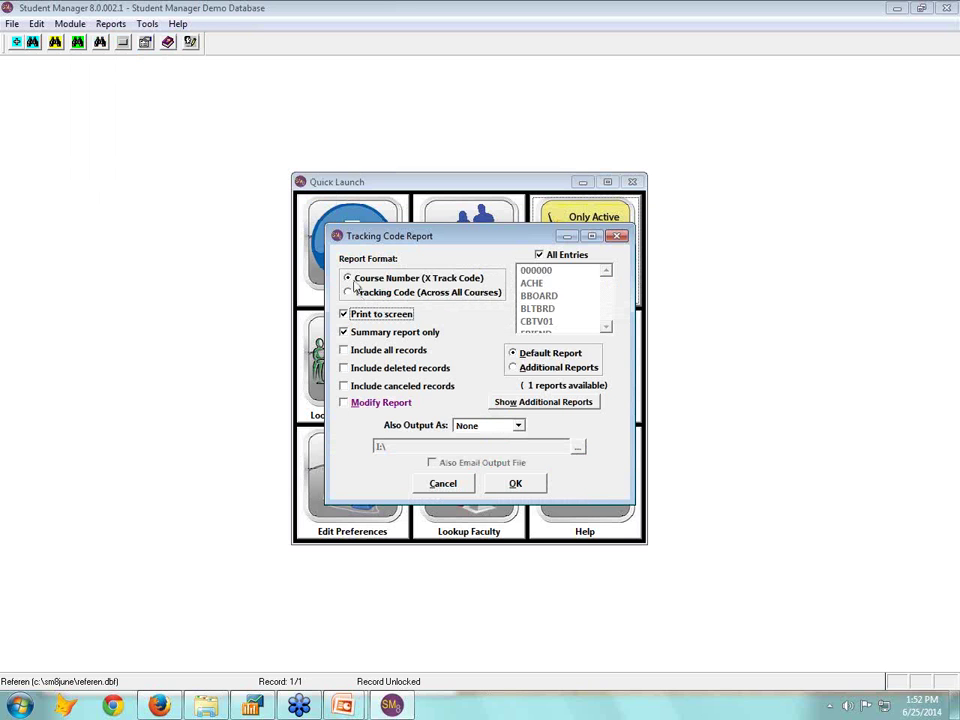
Preview the report by Tracking Code across all courses with Amount Due, for course numbers beginning 14
click(352, 292)
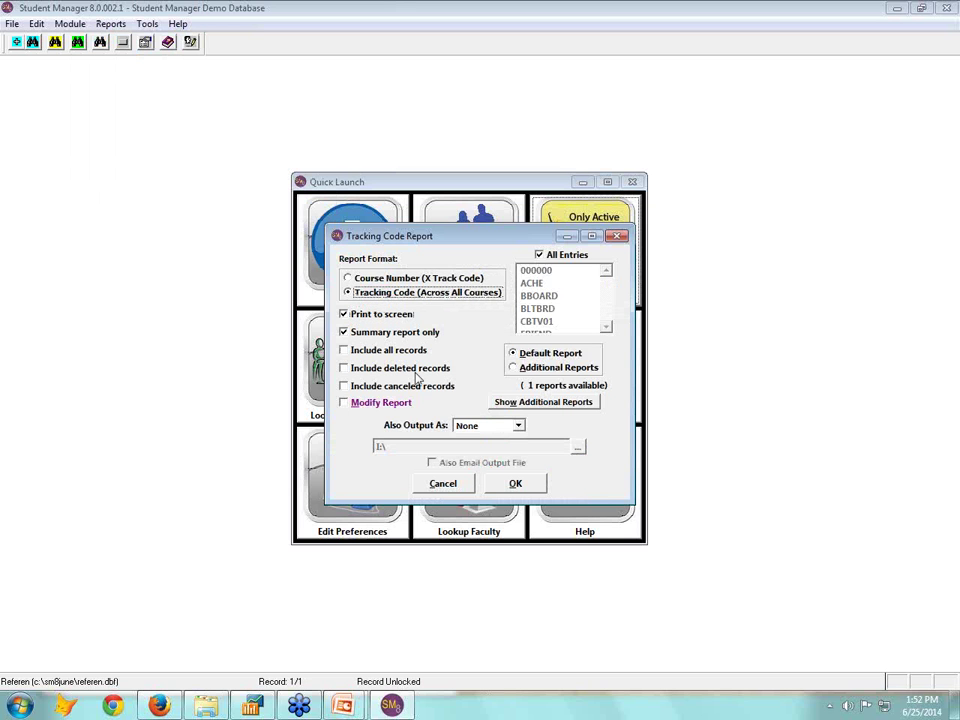
click(522, 486)
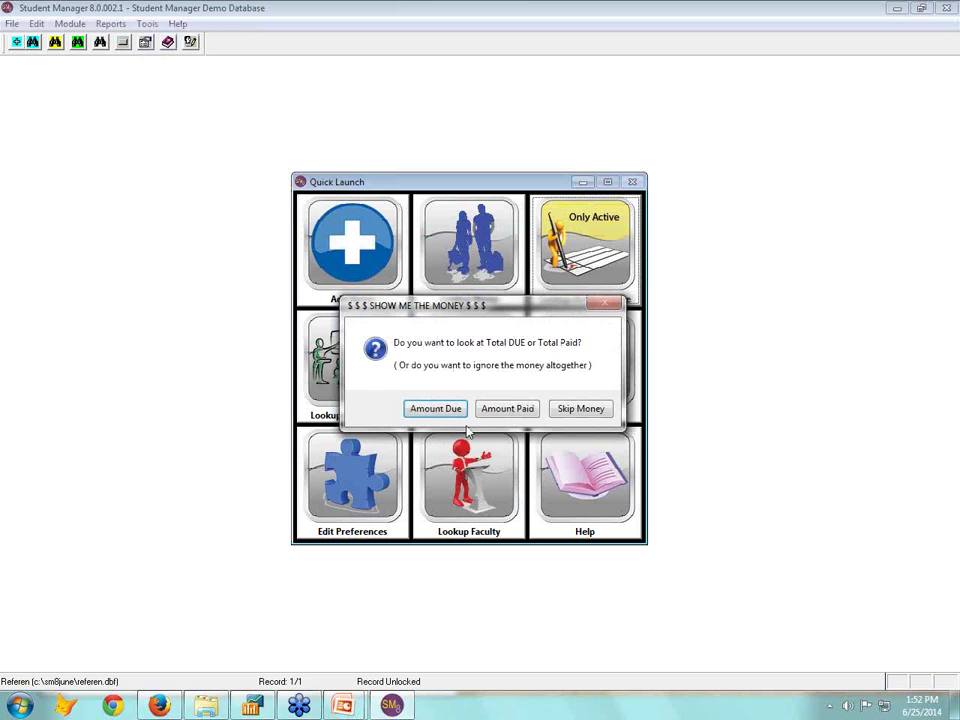
click(452, 412)
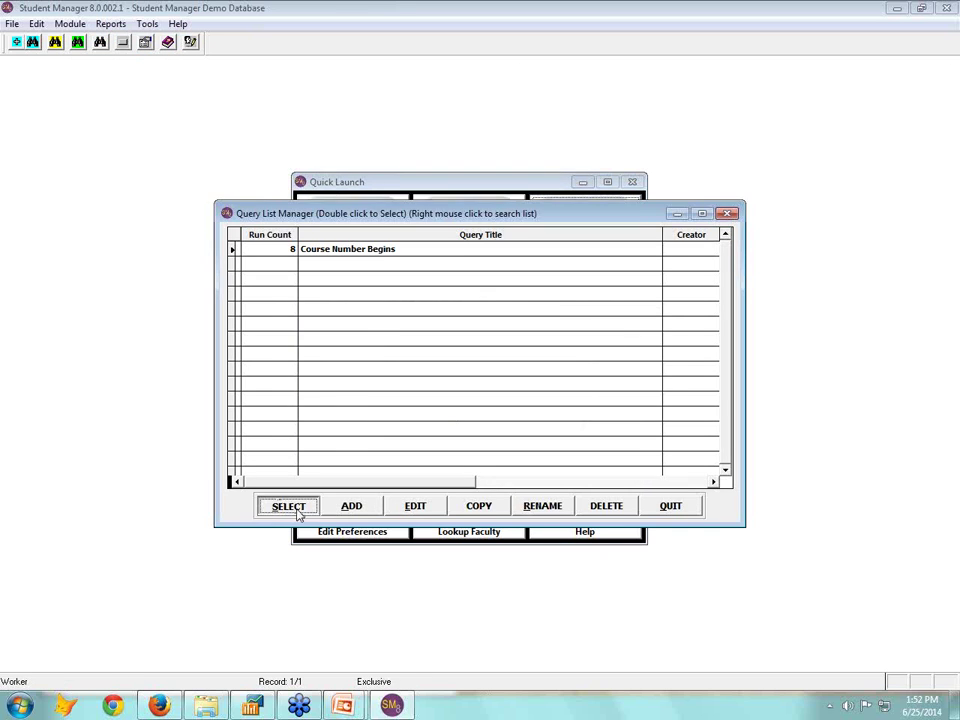
click(287, 506)
key(alt+F2)
click(418, 393)
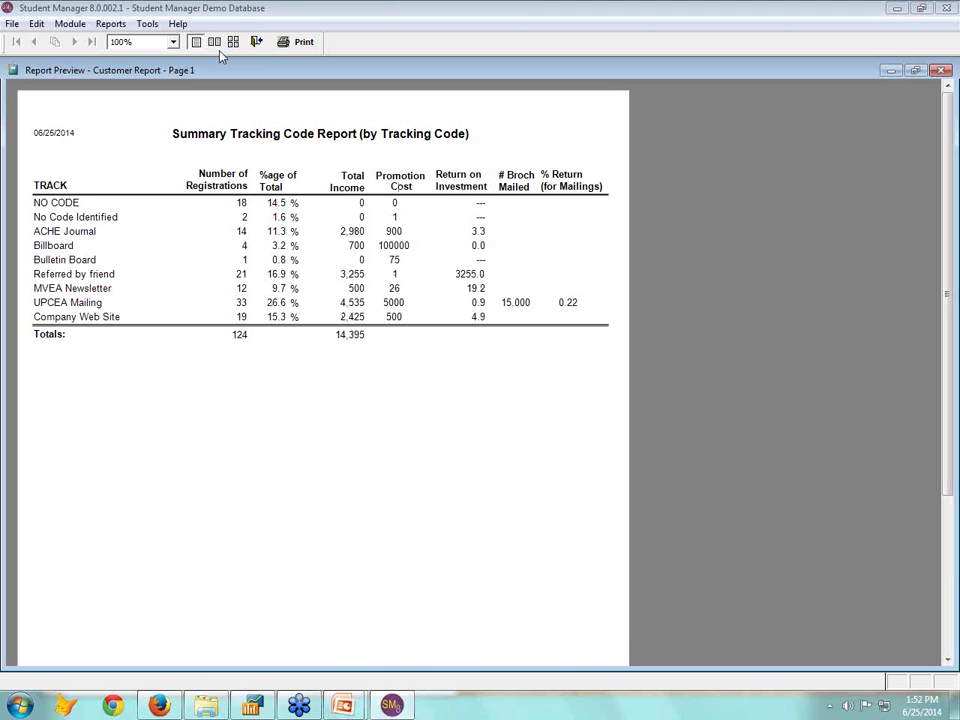
click(255, 44)
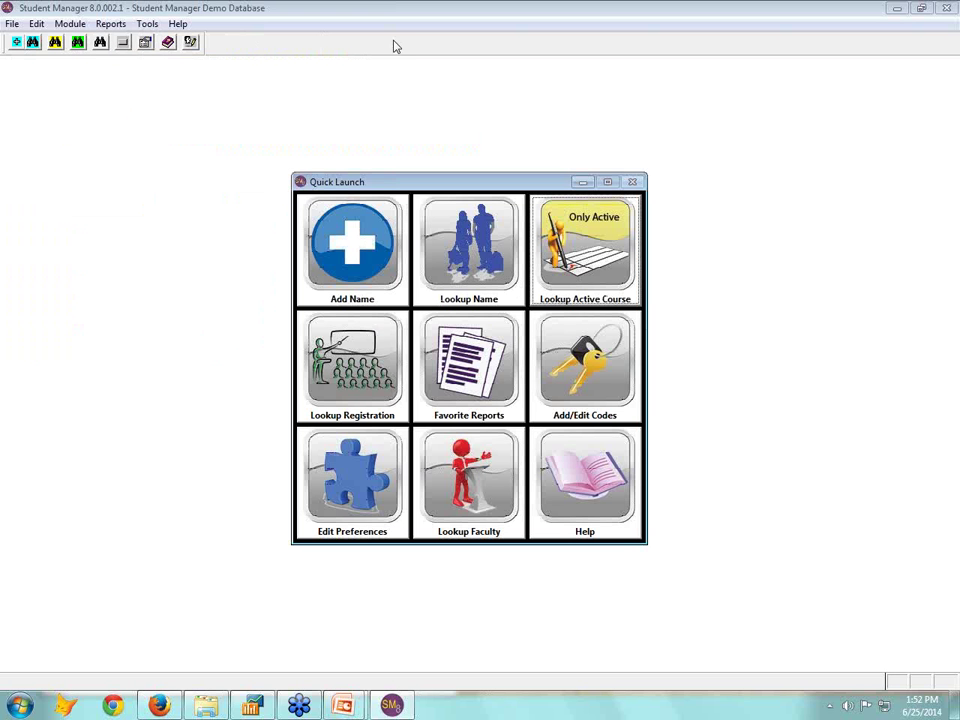
Open the Mailing Labels report and accept its label settings
click(105, 25)
mouse_move(116, 54)
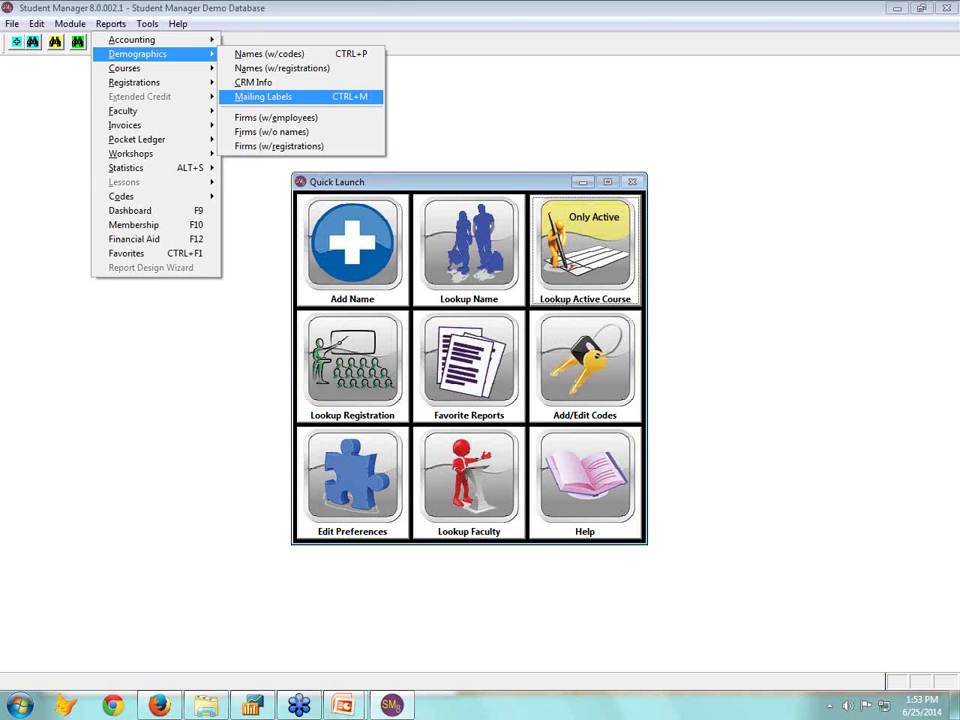
key(Return)
click(536, 536)
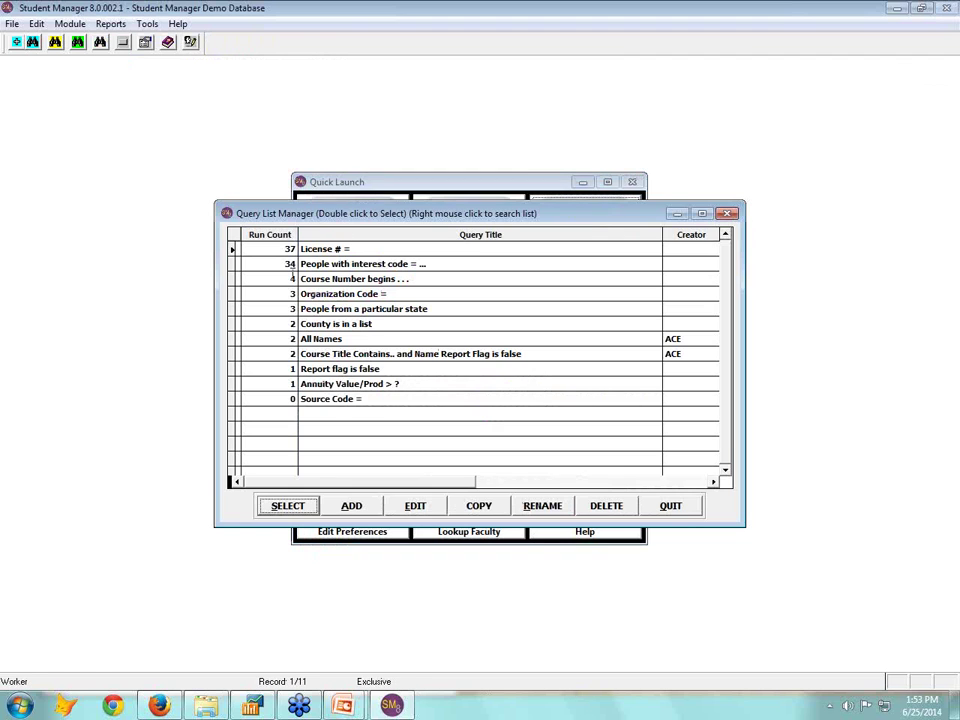
Run the 'People with interest code' query with a blank code and preview Email Launcher labels
click(258, 264)
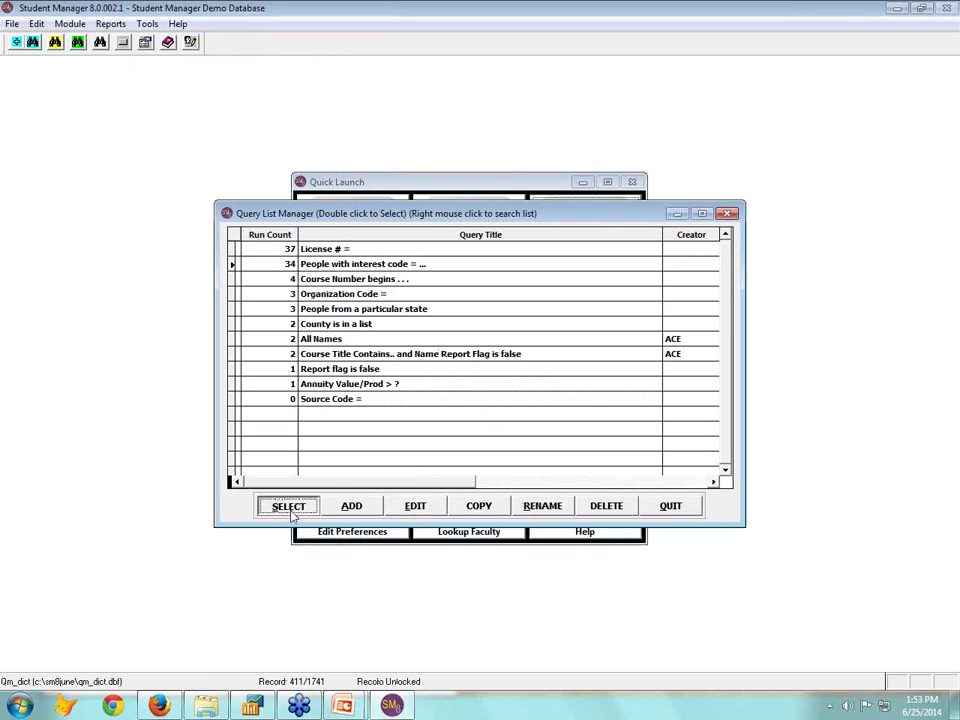
click(291, 511)
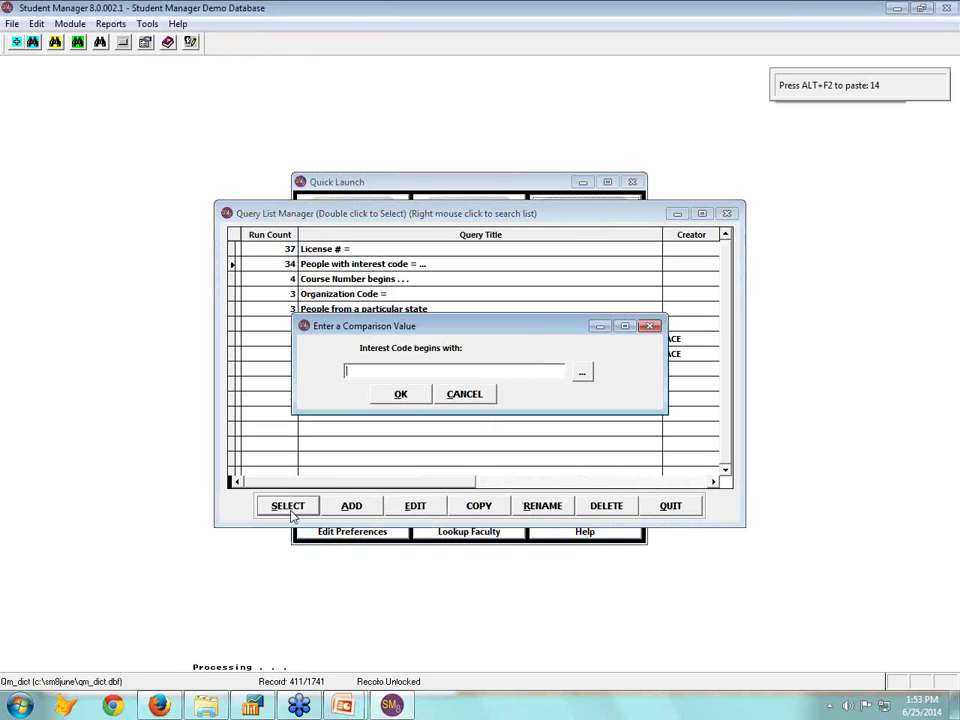
click(420, 396)
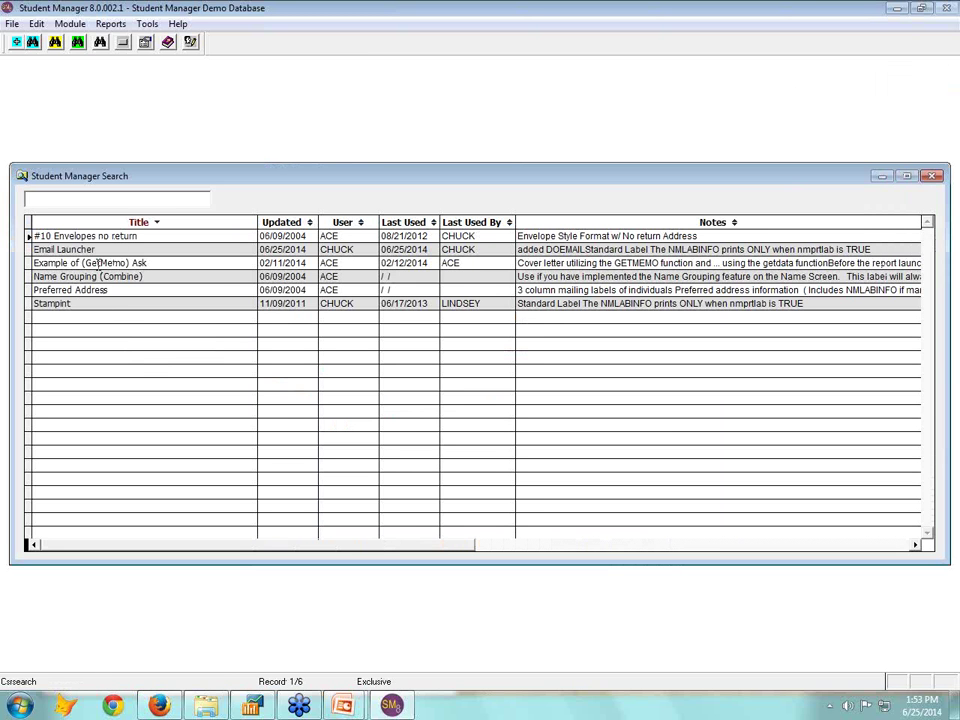
click(166, 250)
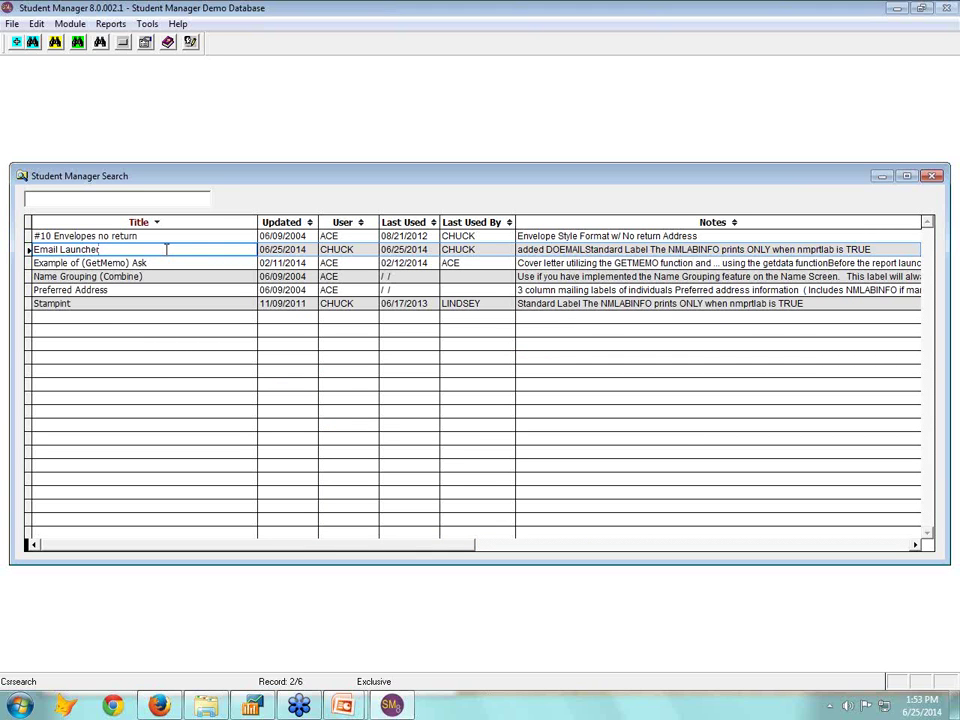
double_click(166, 250)
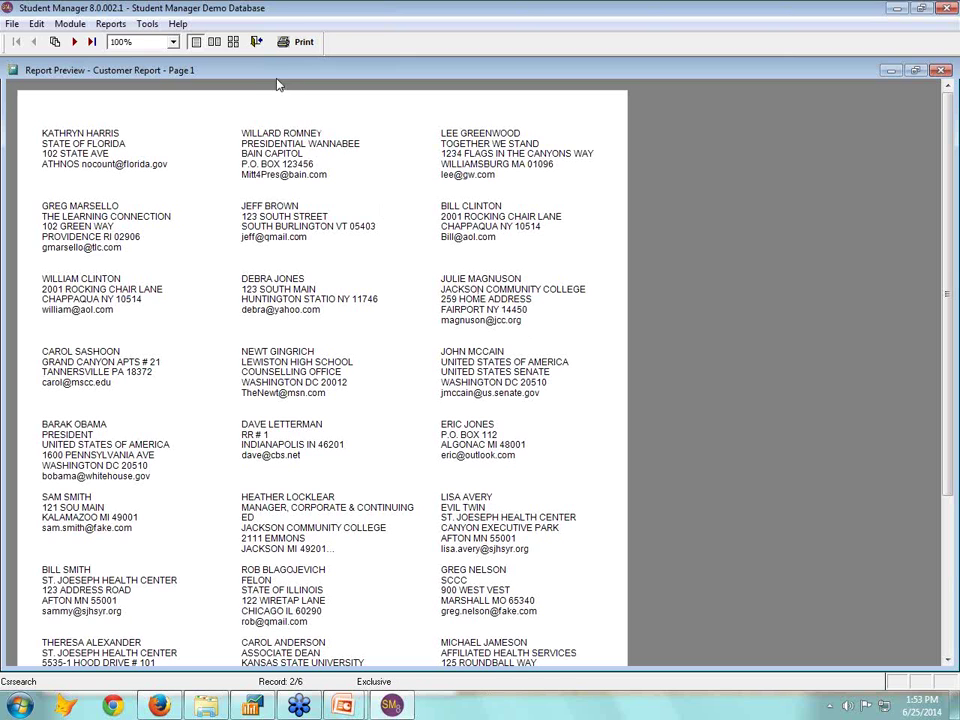
Start a mass email with ChangeEasy3.htm as the HTML message, tick Wait, then cancel the wizard
click(255, 43)
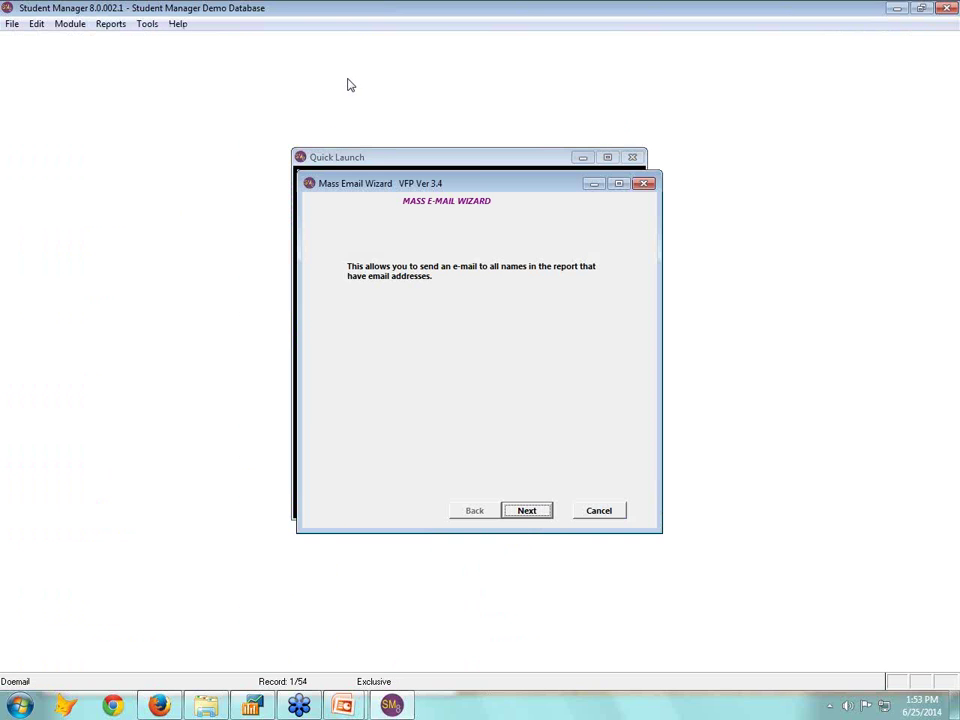
click(537, 513)
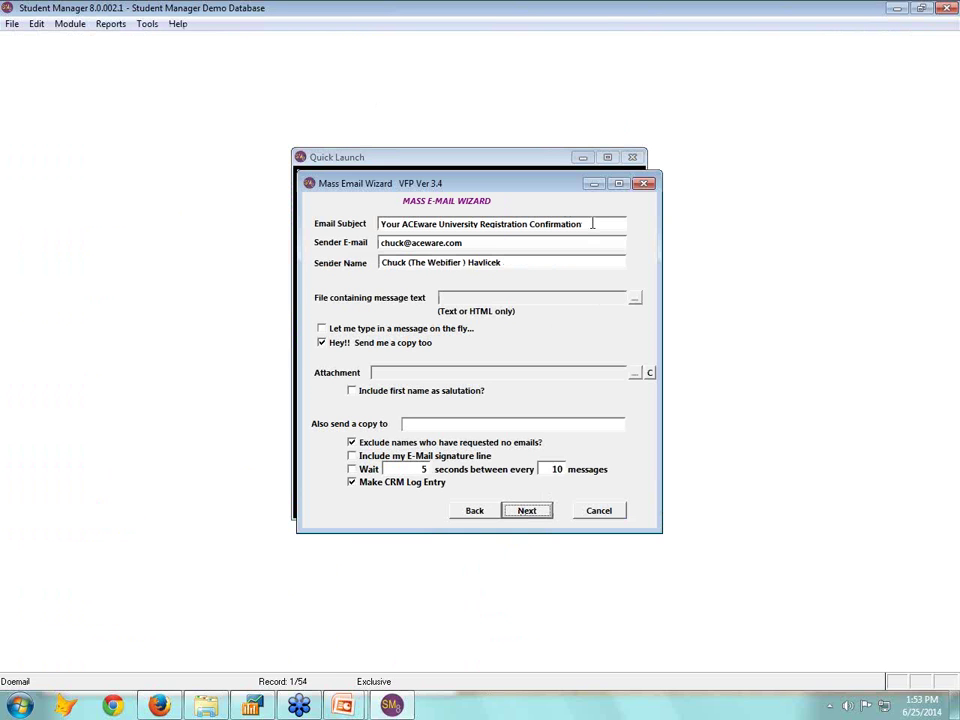
click(634, 298)
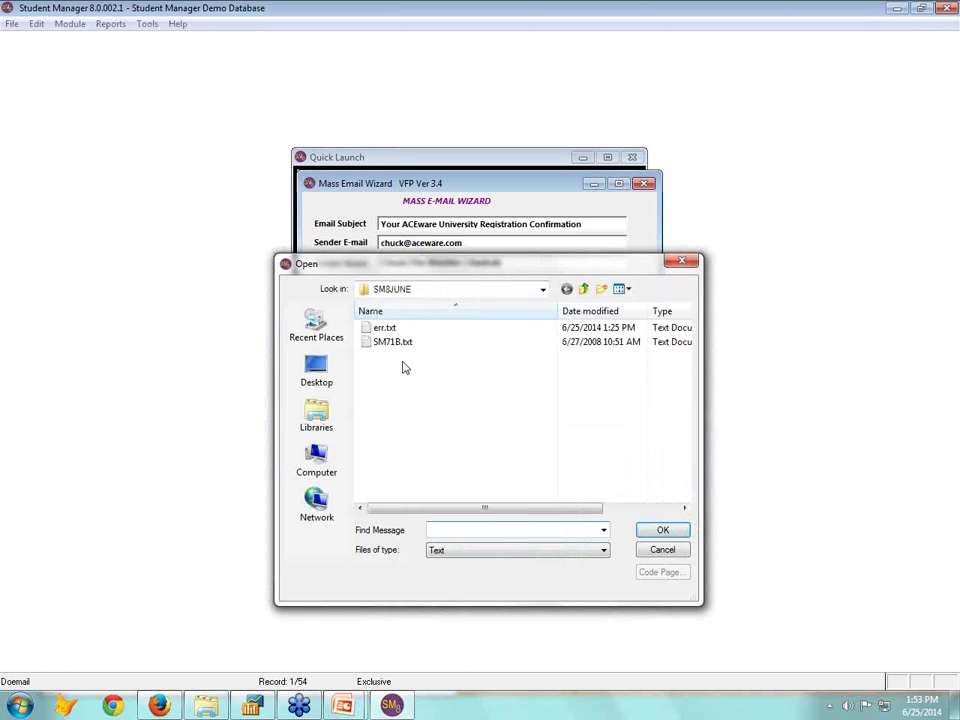
click(590, 550)
click(470, 583)
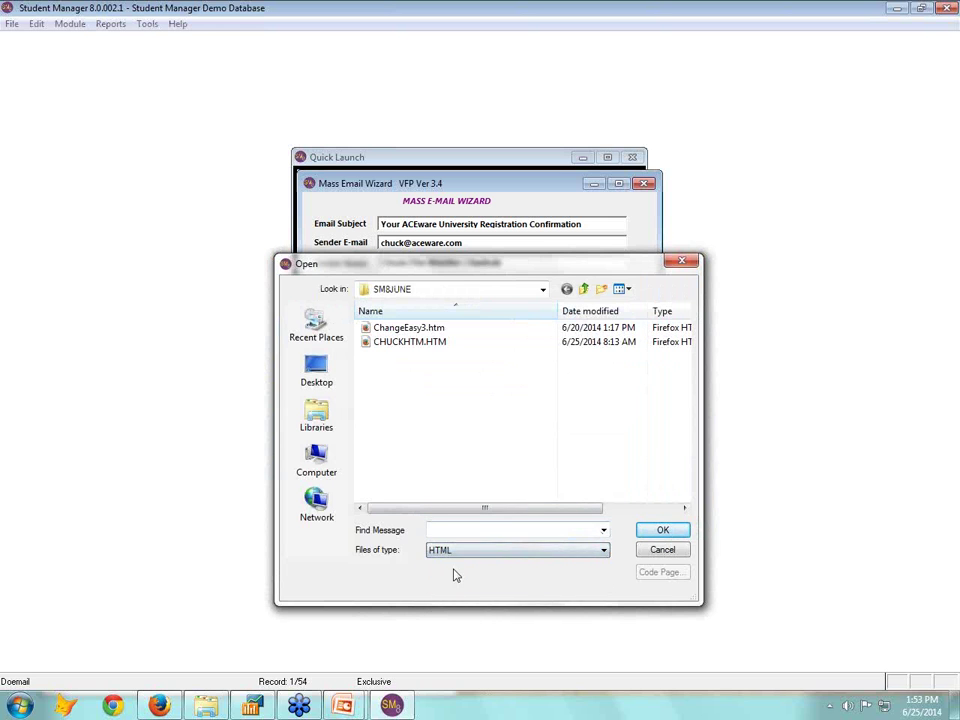
click(430, 329)
double_click(430, 329)
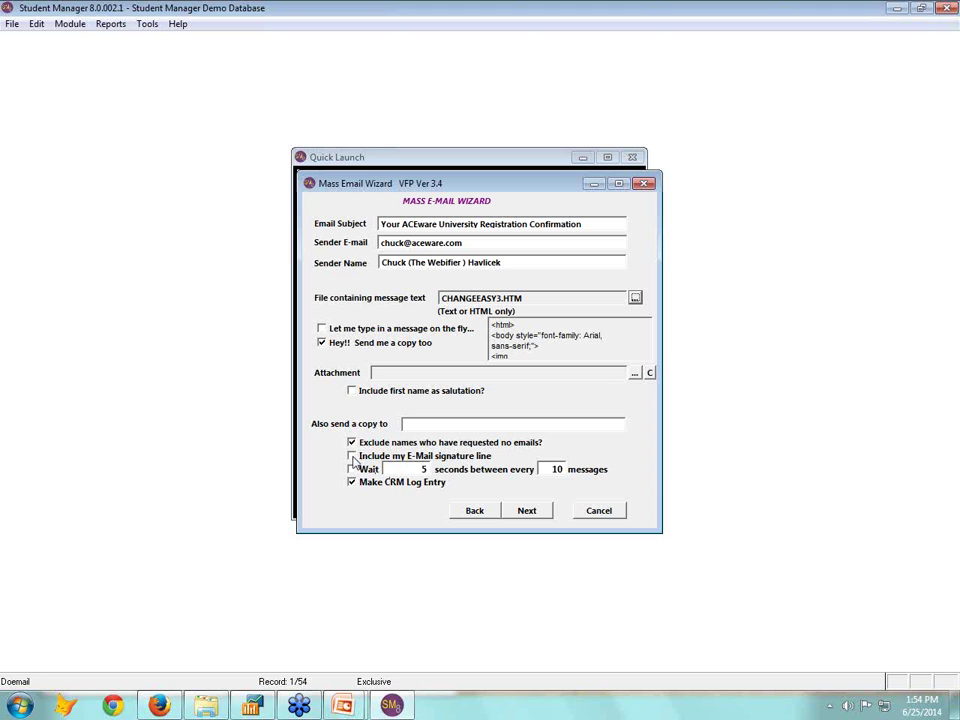
click(352, 469)
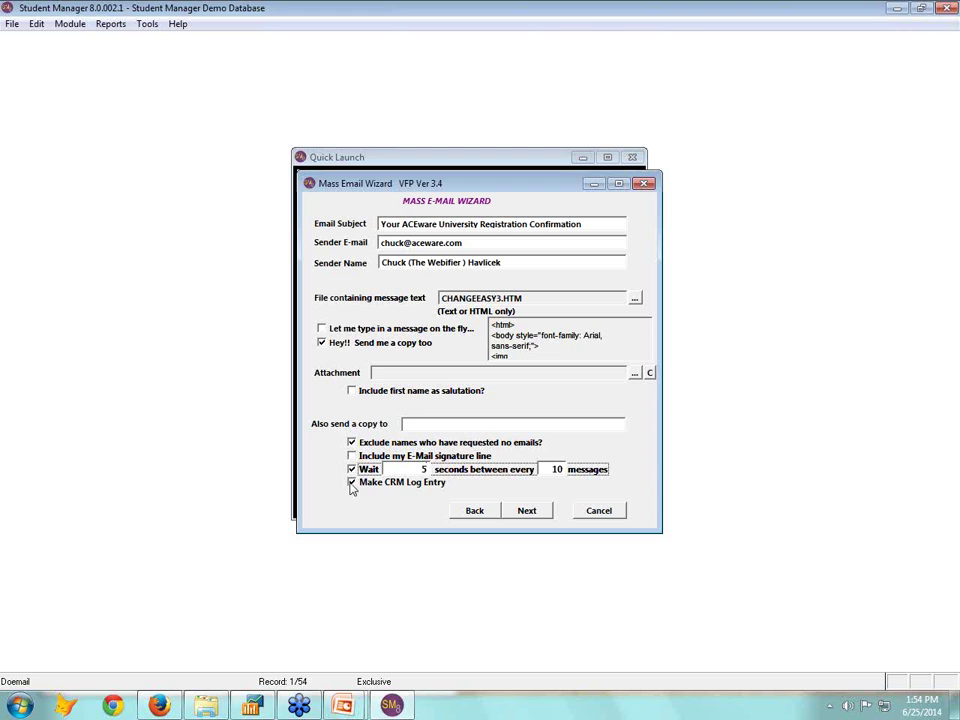
click(614, 513)
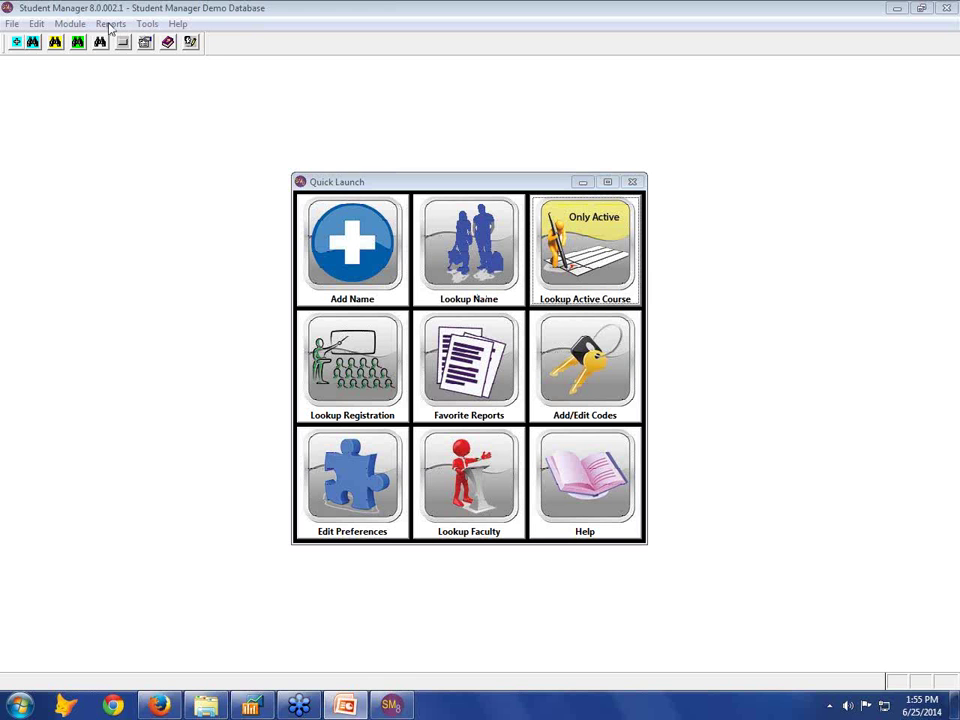
Open the Mailing Labels report and select the 'People with interest code' query
click(111, 24)
mouse_move(122, 40)
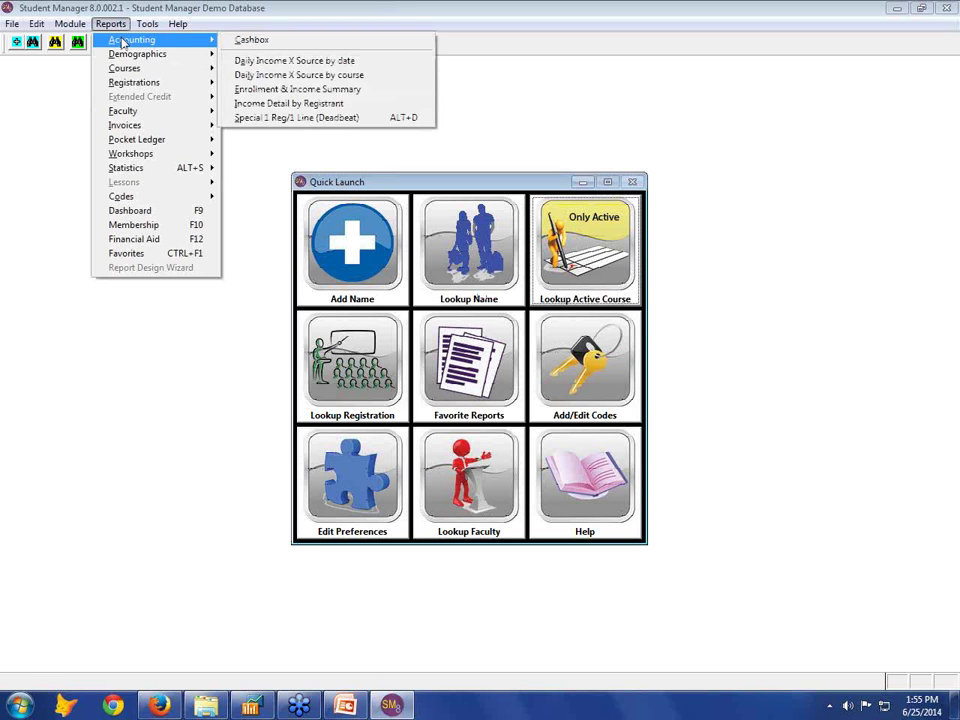
mouse_move(160, 54)
click(250, 97)
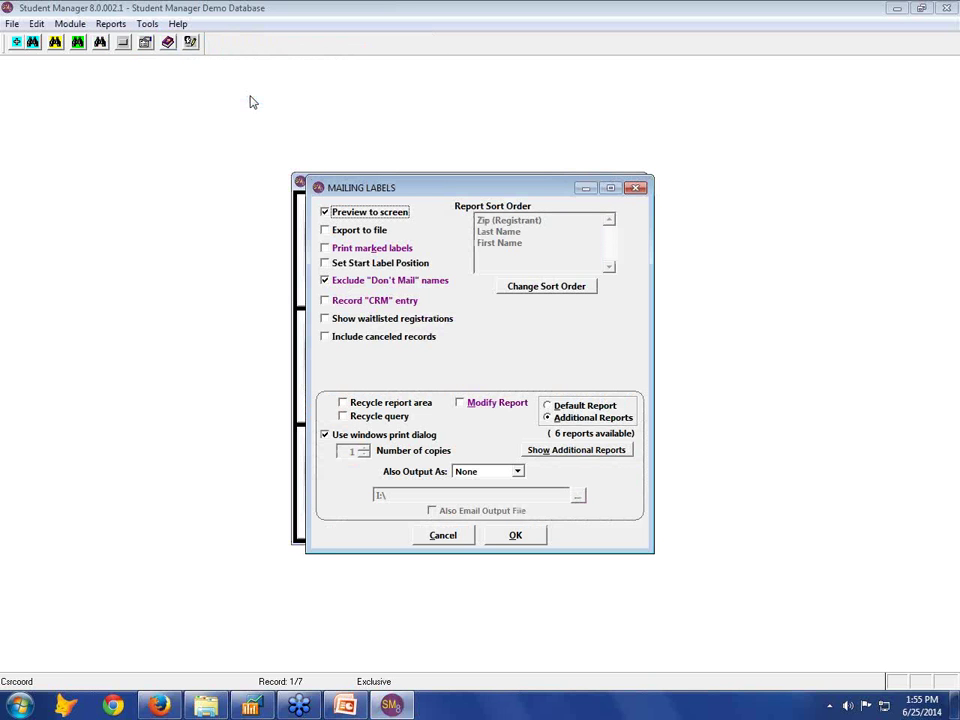
click(519, 539)
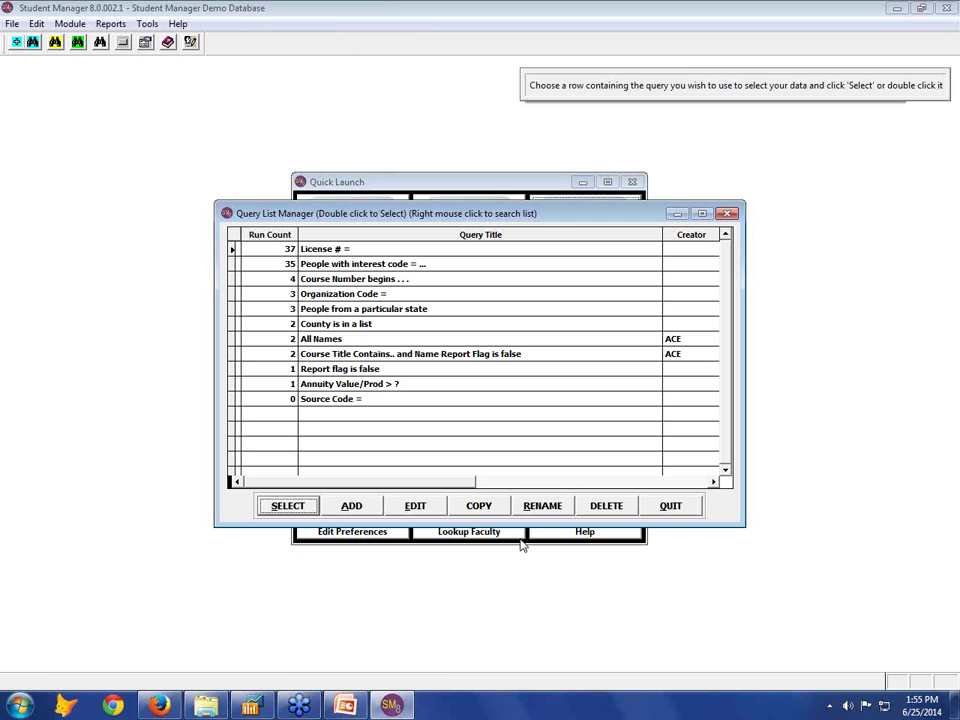
click(345, 264)
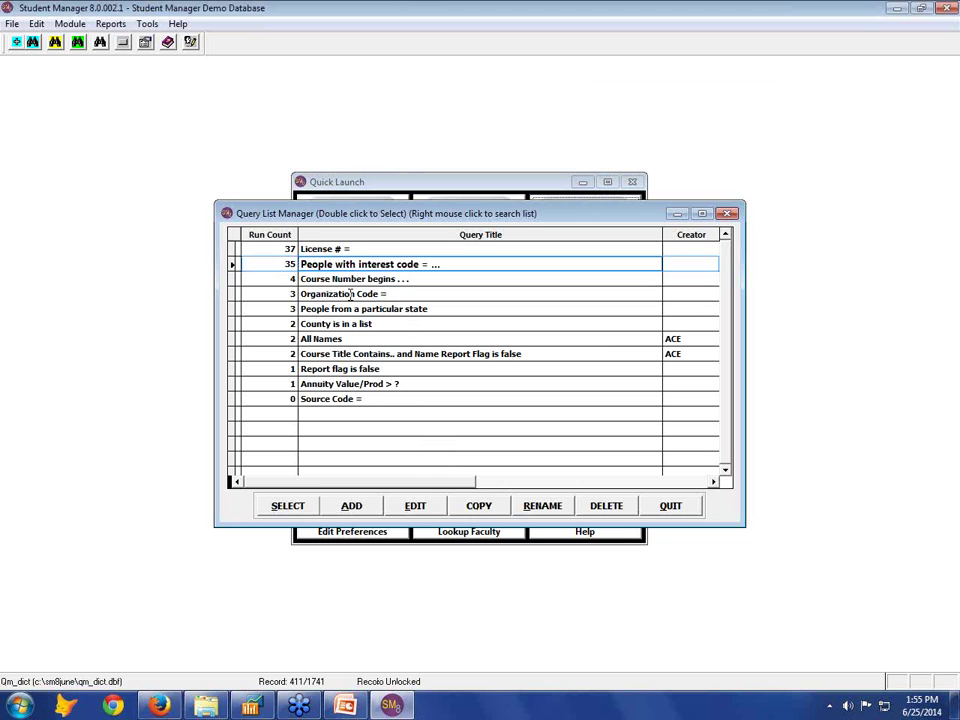
Copy that query under the title 'Interest code = and NO email'
click(493, 510)
text(Entered)
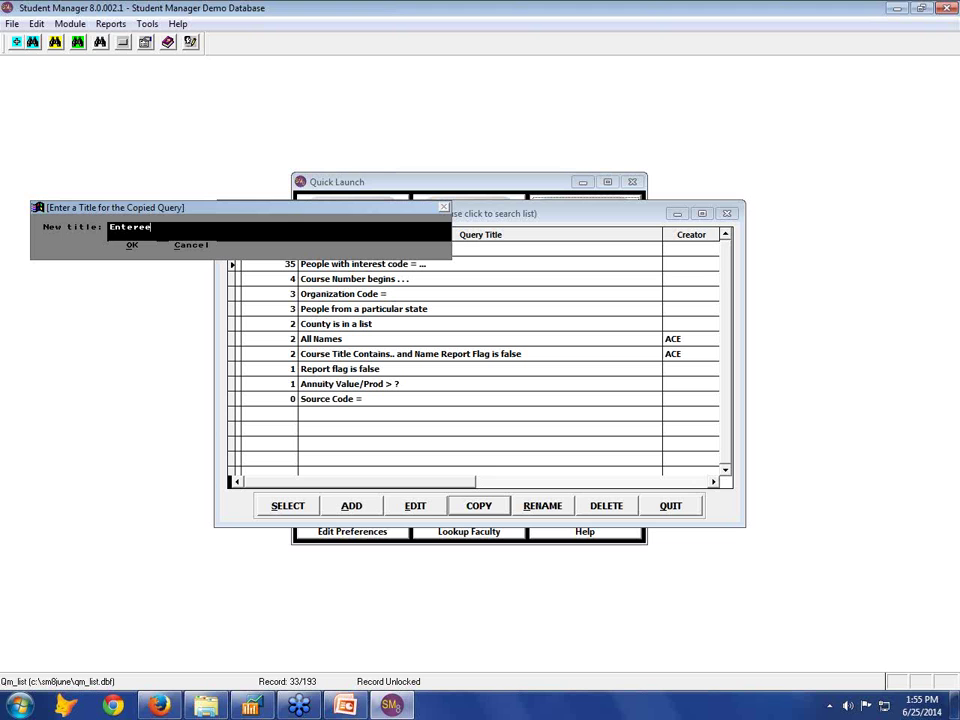
key(BackSpace)
key(BackSpace)
key(BackSpace)
key(BackSpace)
key(BackSpace)
key(BackSpace)
key(BackSpace)
text(Interest code = and NO email)
click(132, 245)
click(418, 400)
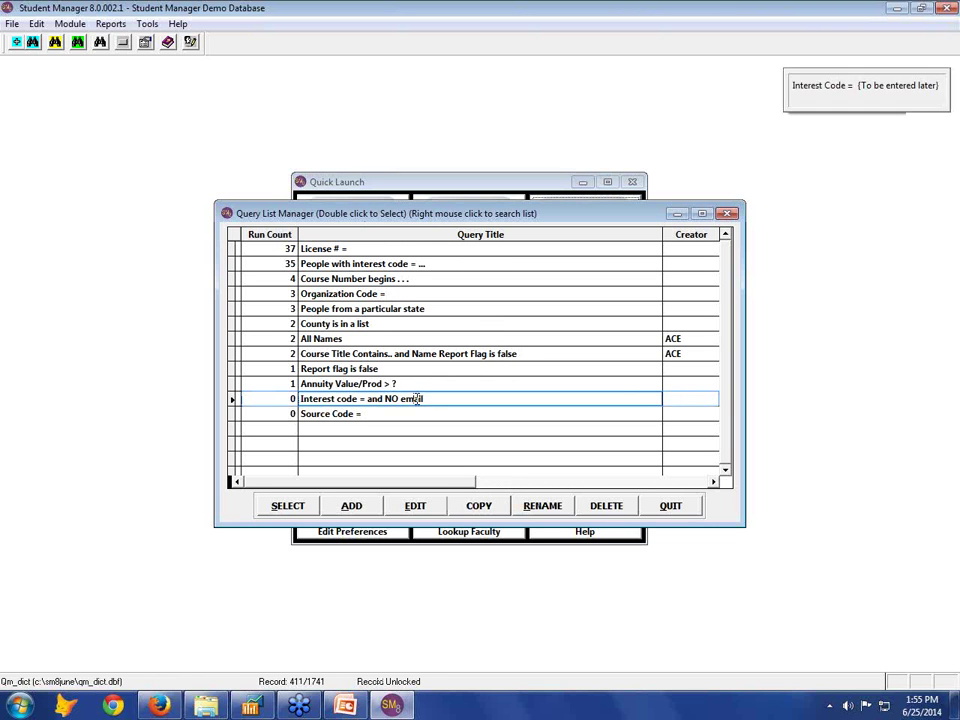
Add an And condition requiring Email Address to be an empty field, and save the conditions
click(433, 507)
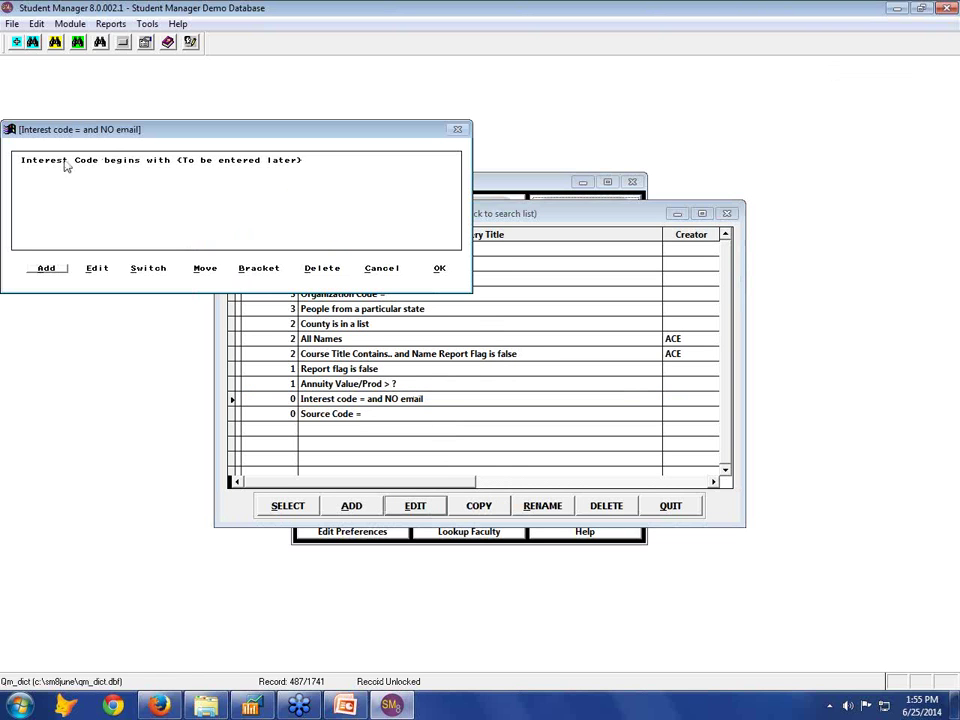
click(47, 272)
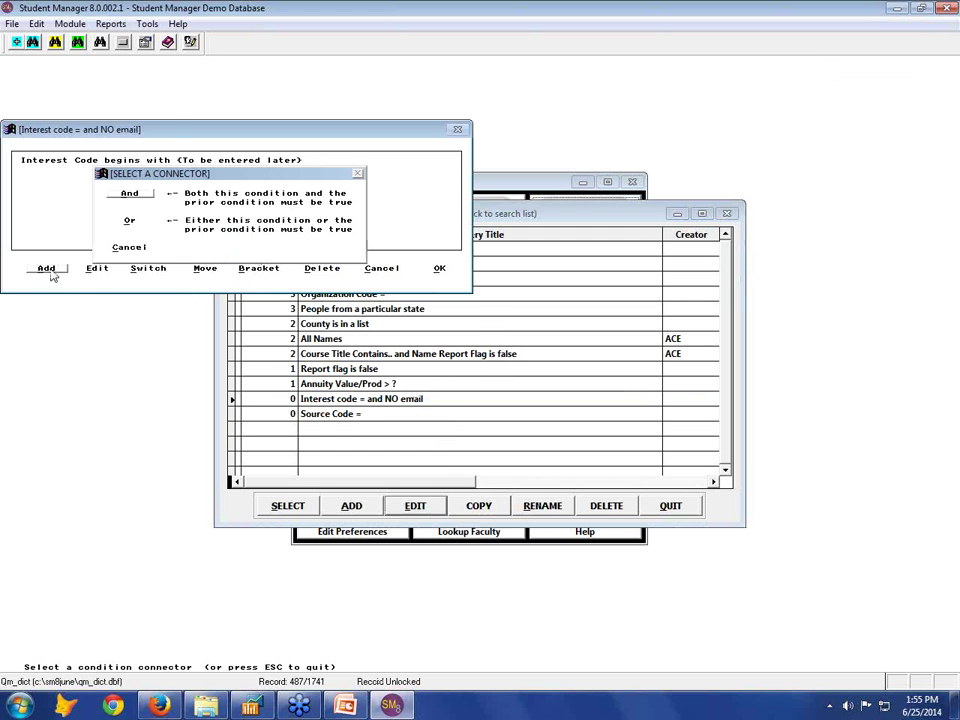
click(137, 198)
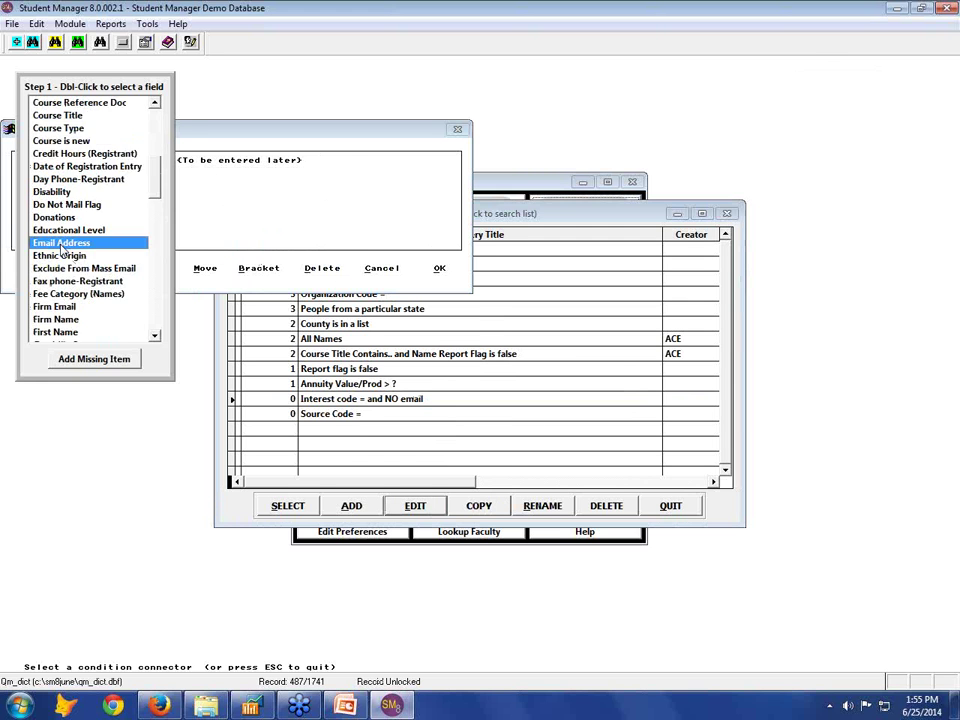
double_click(99, 209)
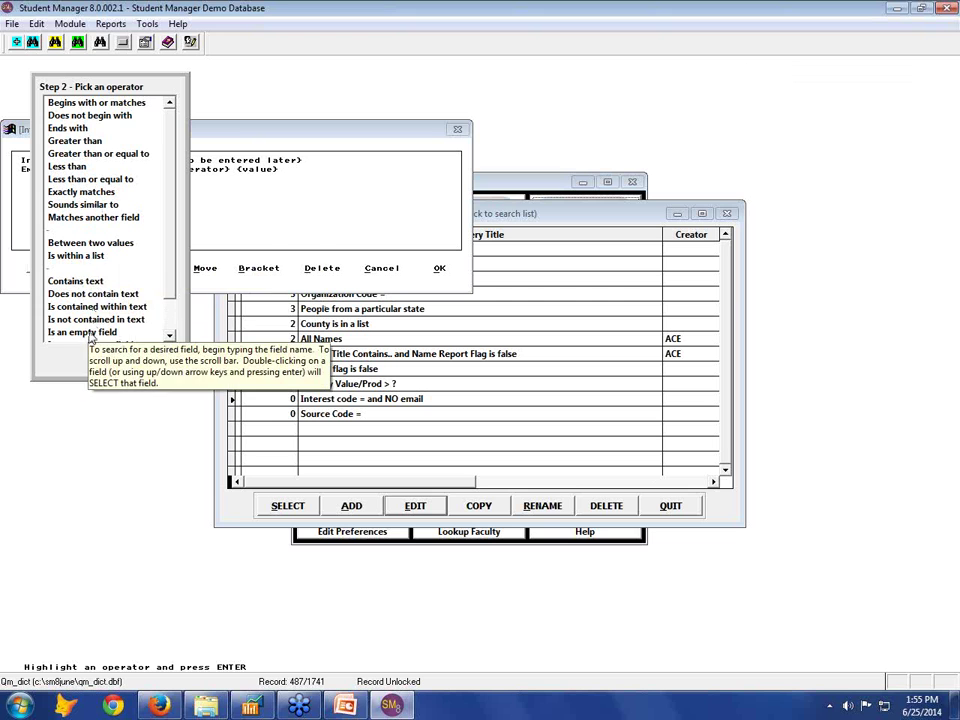
double_click(90, 334)
click(269, 250)
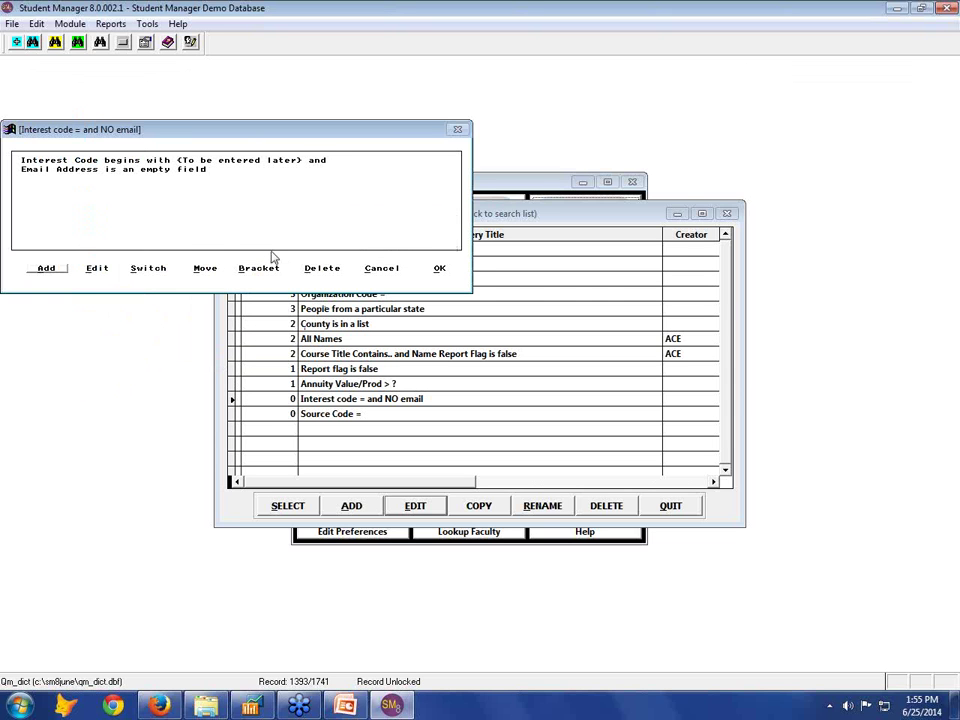
click(439, 268)
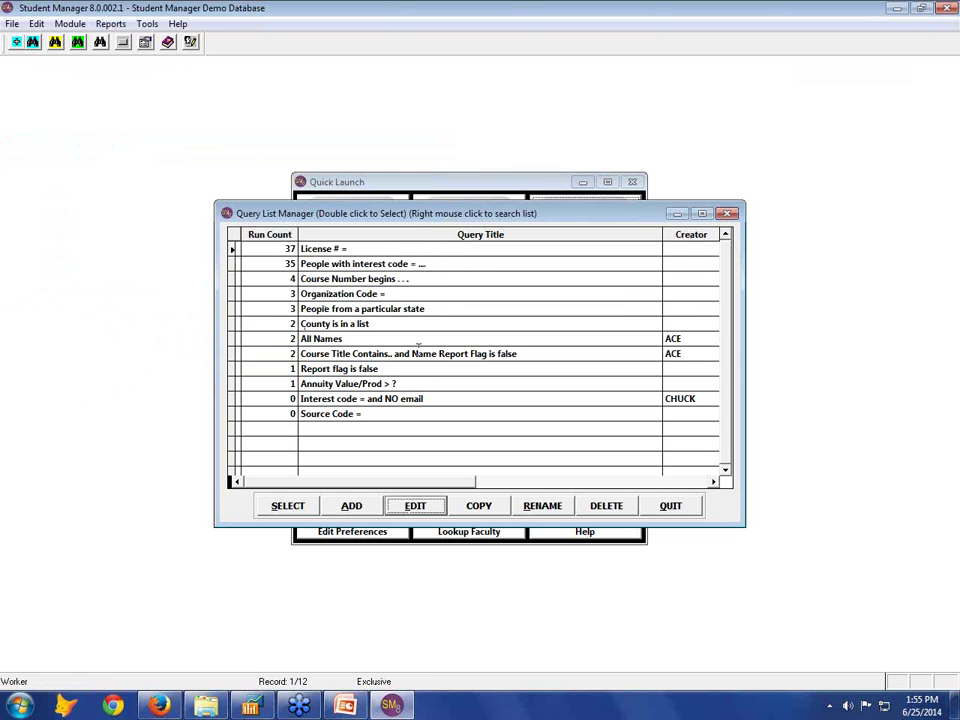
Run the new no-email query, filling in ACEWARE as the interest code
click(356, 398)
click(292, 509)
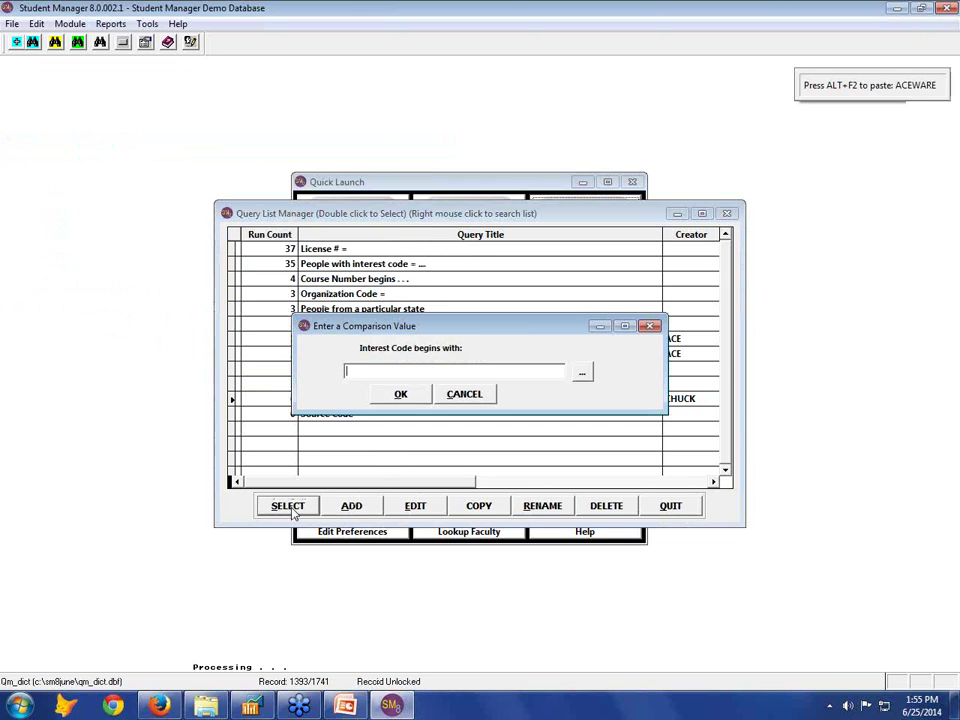
key(alt+F2)
Confirm ACEWARE as the interest code and dismiss the No Matching Records Found notice
click(399, 394)
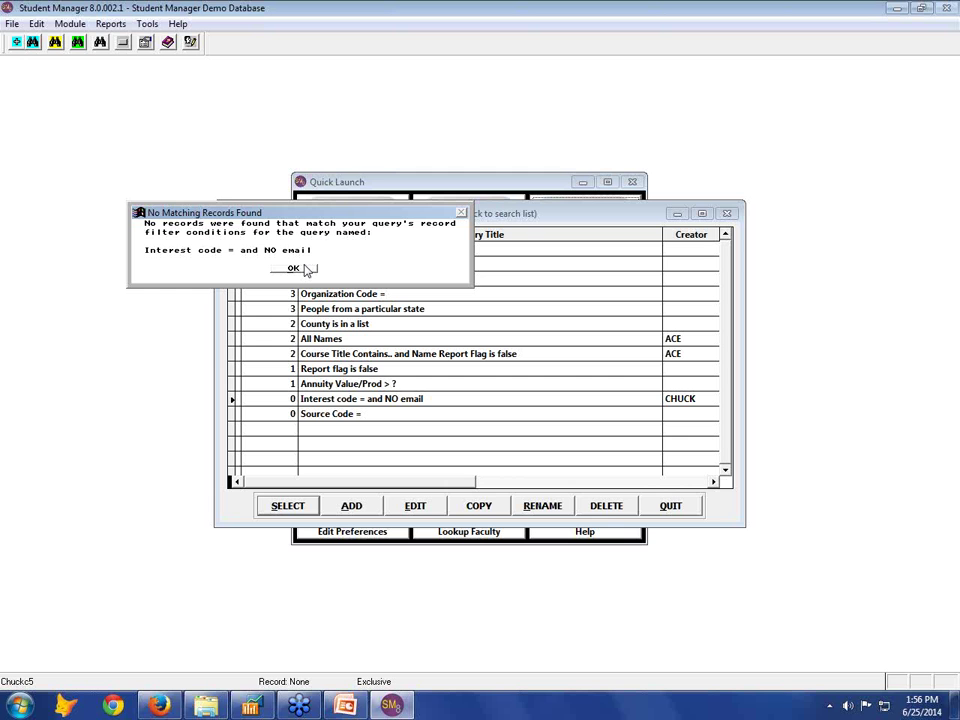
click(303, 267)
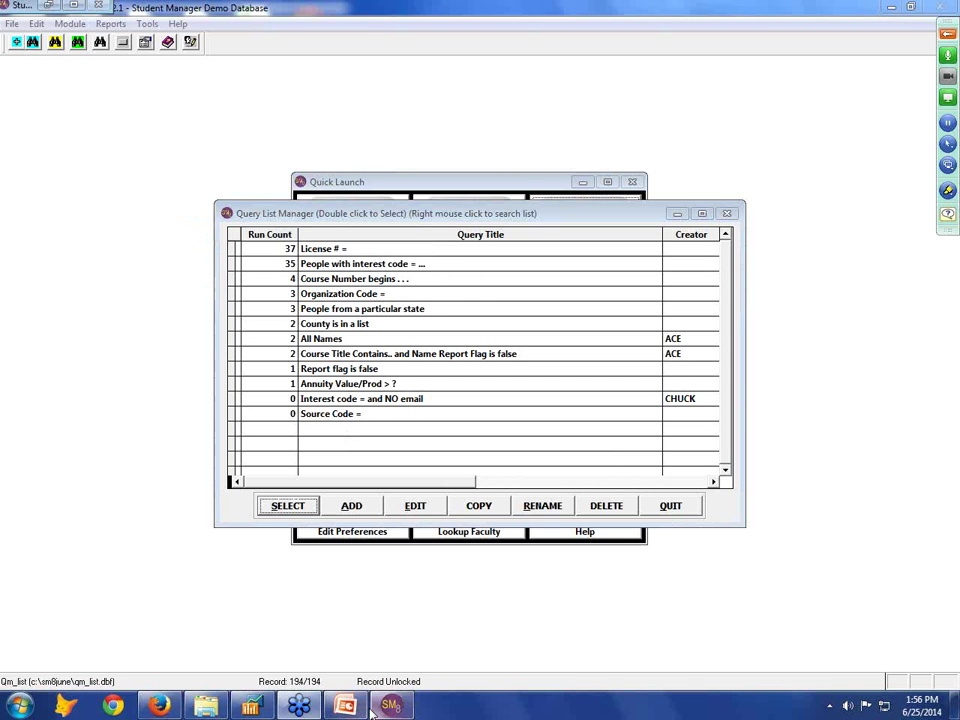